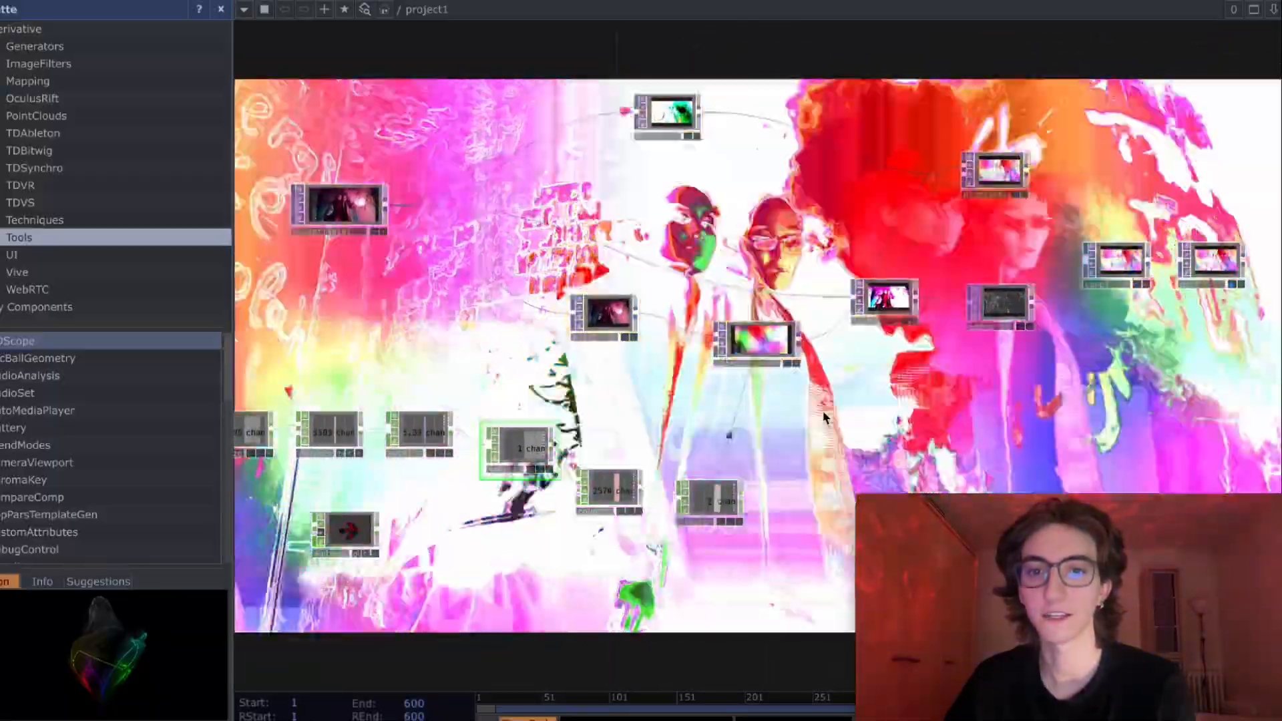
- Look over the finished operator network, from the movie source and audio chain through the noise, level and displace operators
left_click_drag(595, 409, 687, 392)
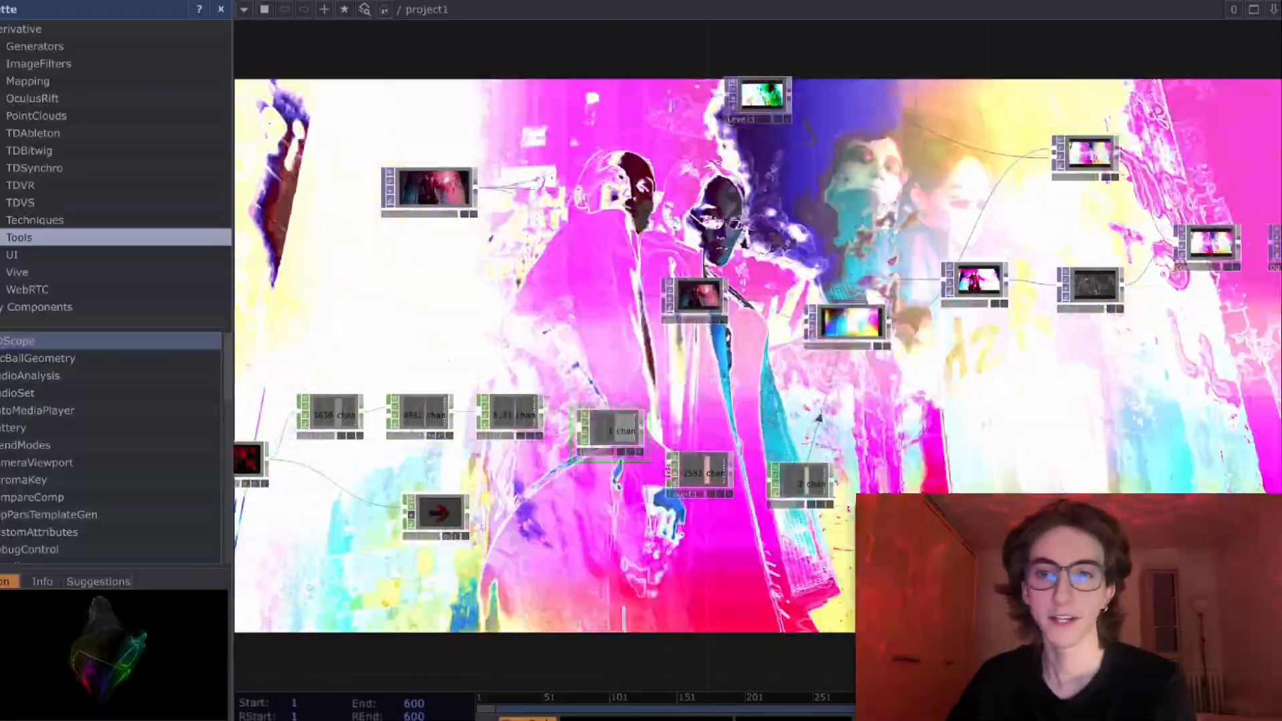
left_click_drag(604, 347, 577, 371)
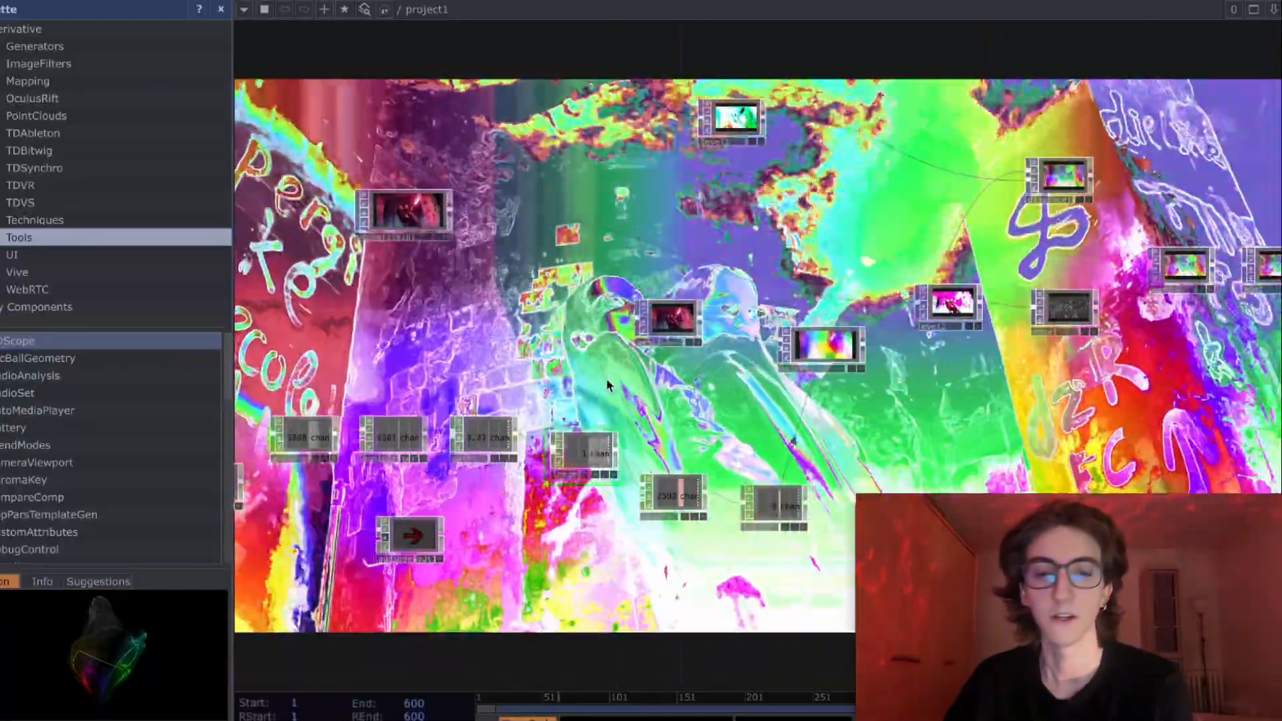
left_click_drag(834, 388, 821, 360)
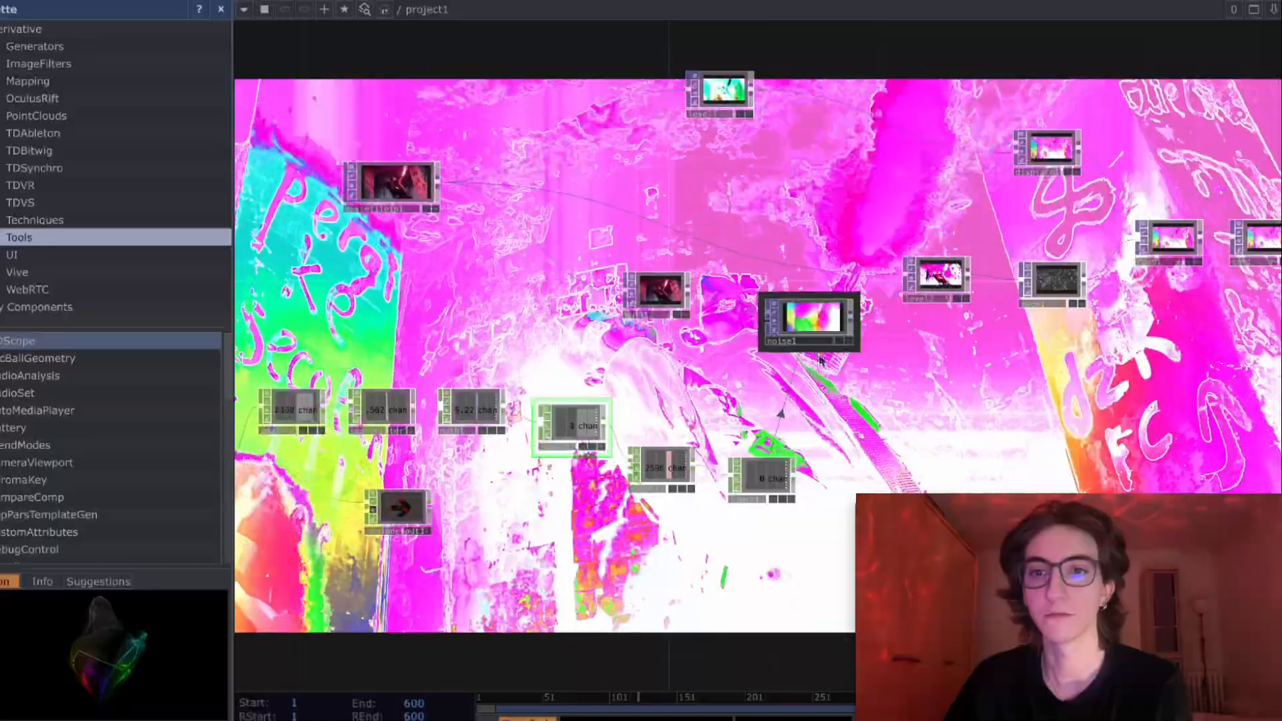
left_click_drag(956, 365, 917, 389)
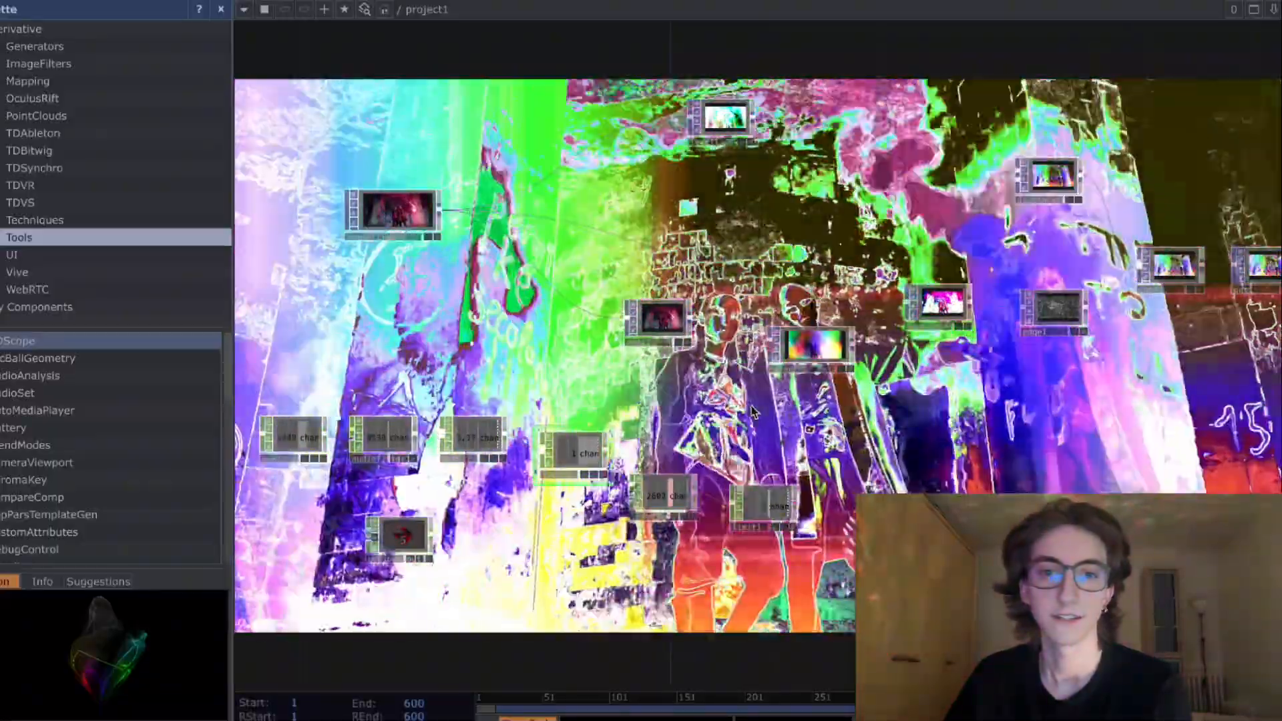
left_click_drag(753, 410, 783, 400)
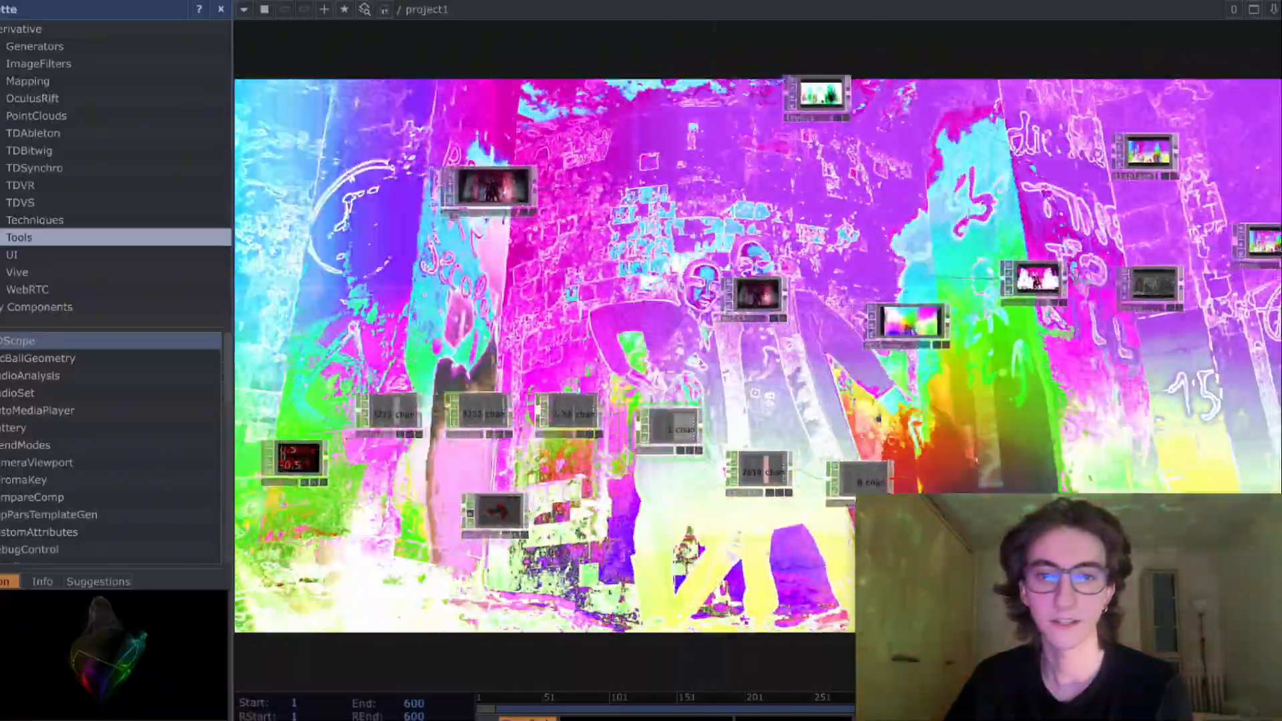
left_click_drag(574, 373, 661, 360)
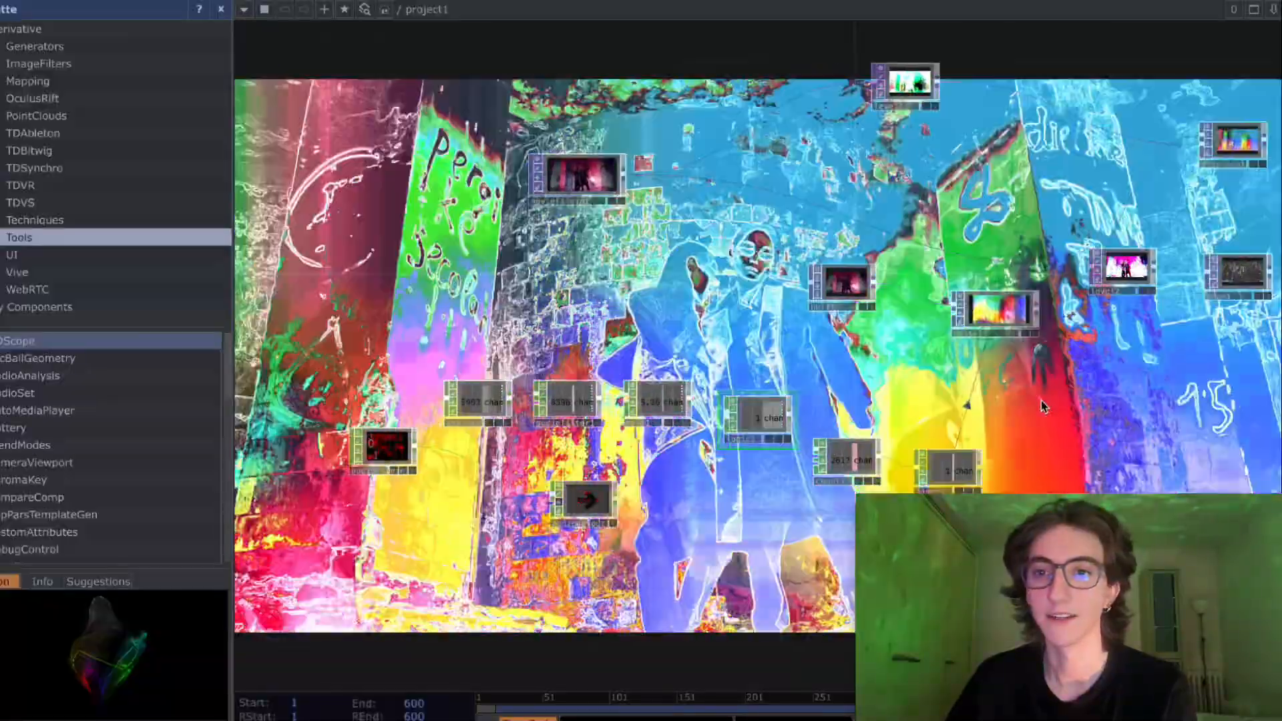
left_click_drag(1045, 406, 963, 412)
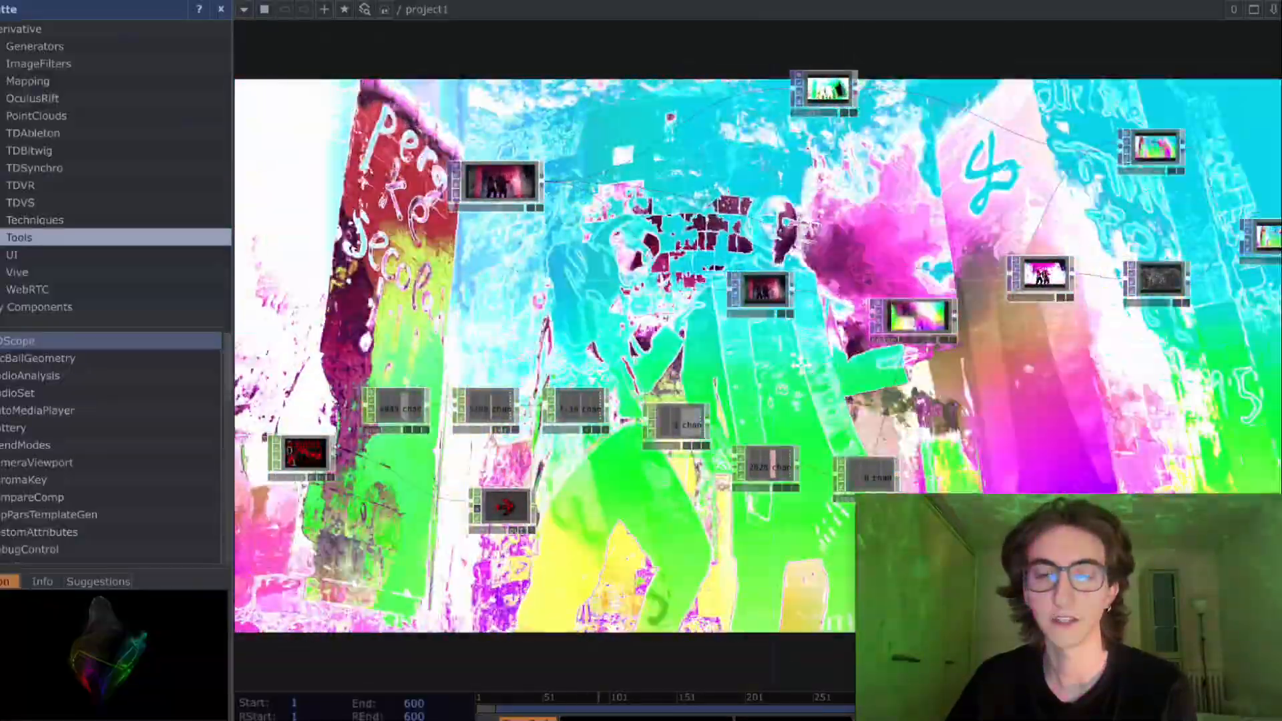
left_click_drag(799, 373, 749, 389)
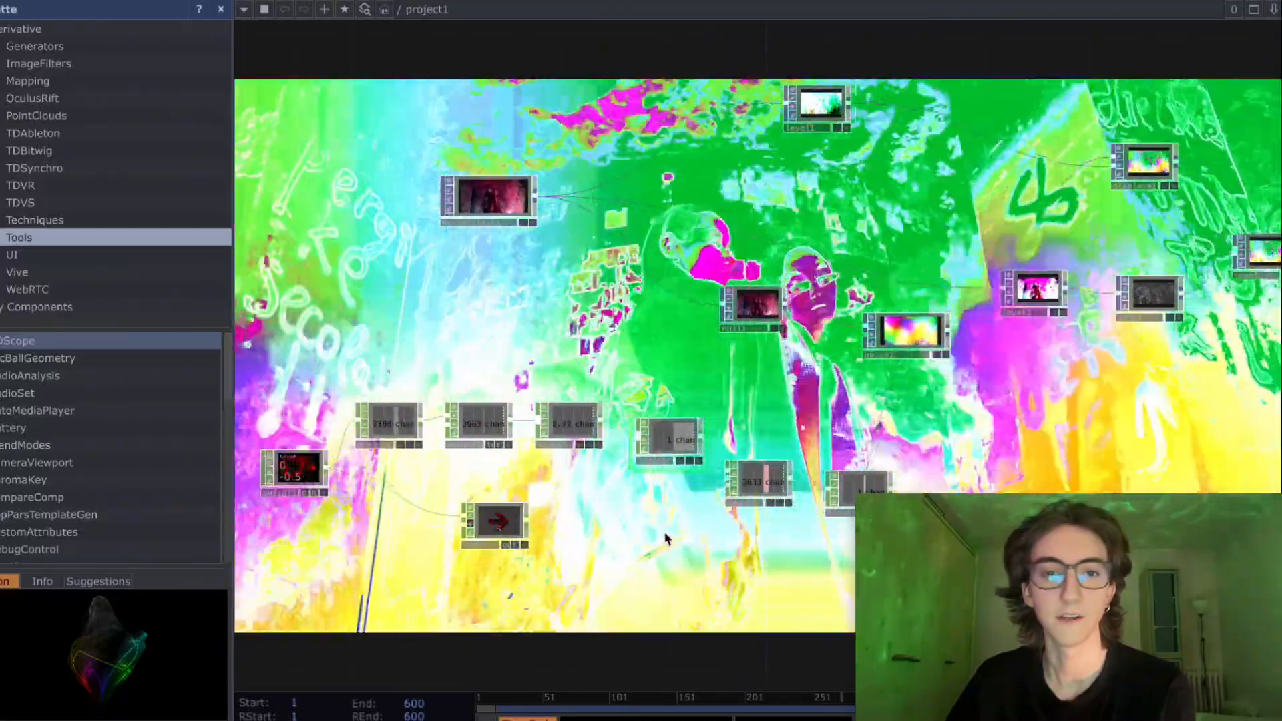
left_click_drag(653, 394, 616, 405)
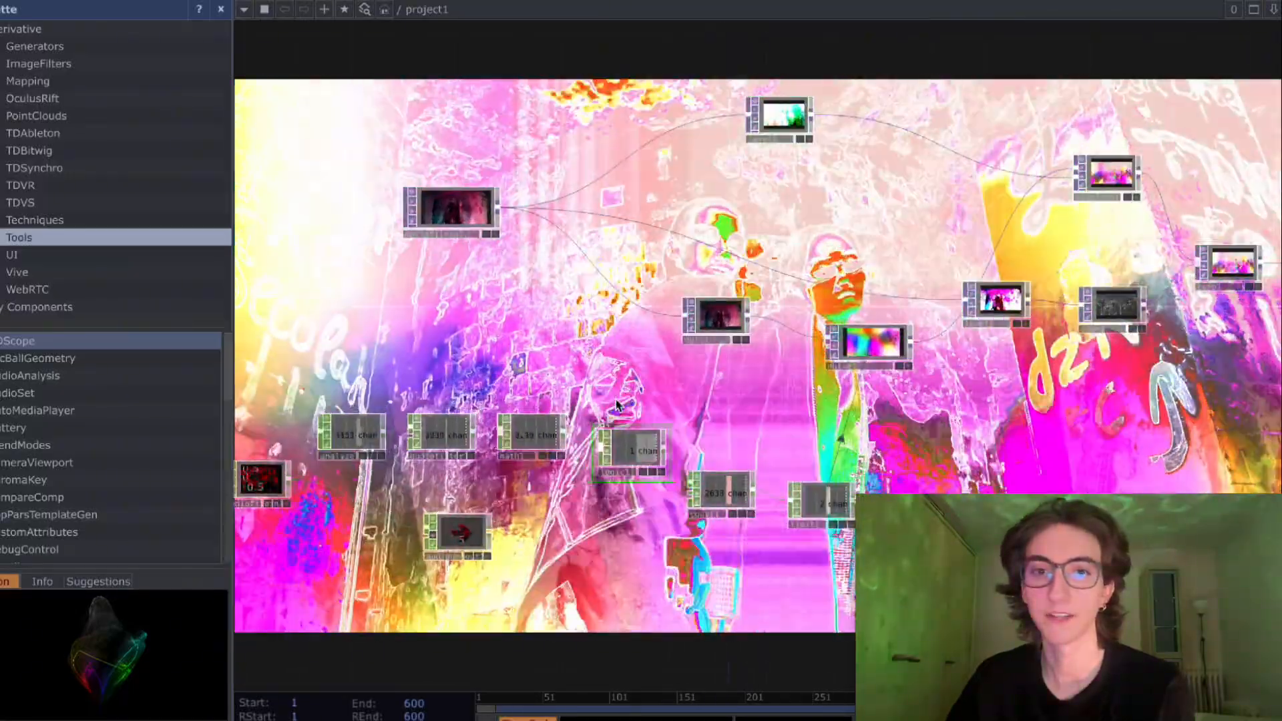
left_click_drag(535, 606, 542, 605)
scroll(501, 527, "up", 2)
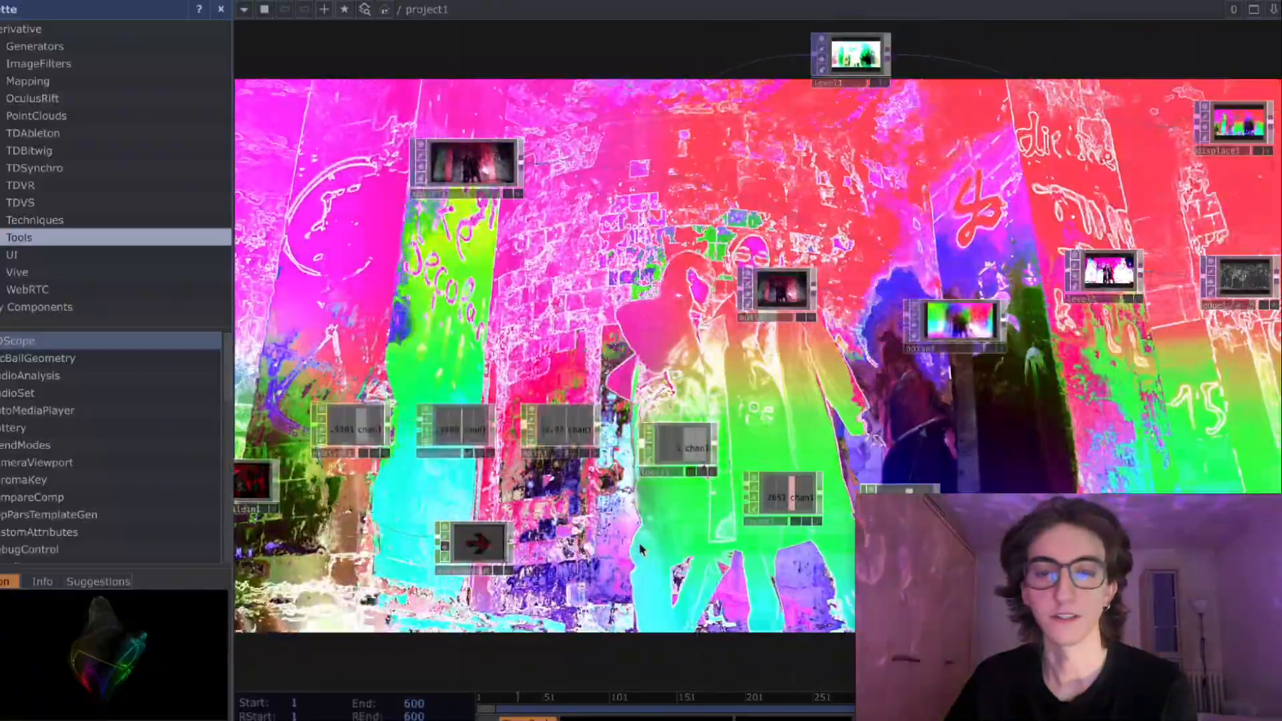
left_click_drag(641, 550, 574, 574)
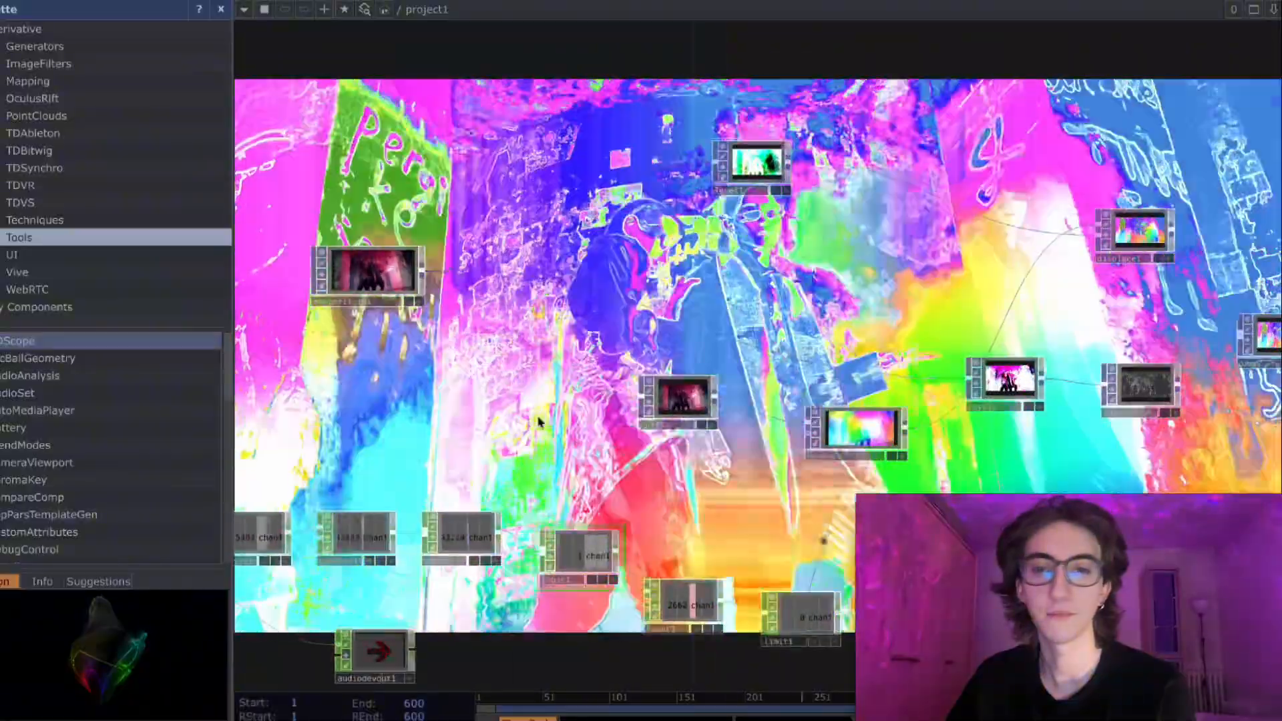
left_click_drag(463, 356, 443, 372)
left_click(366, 299)
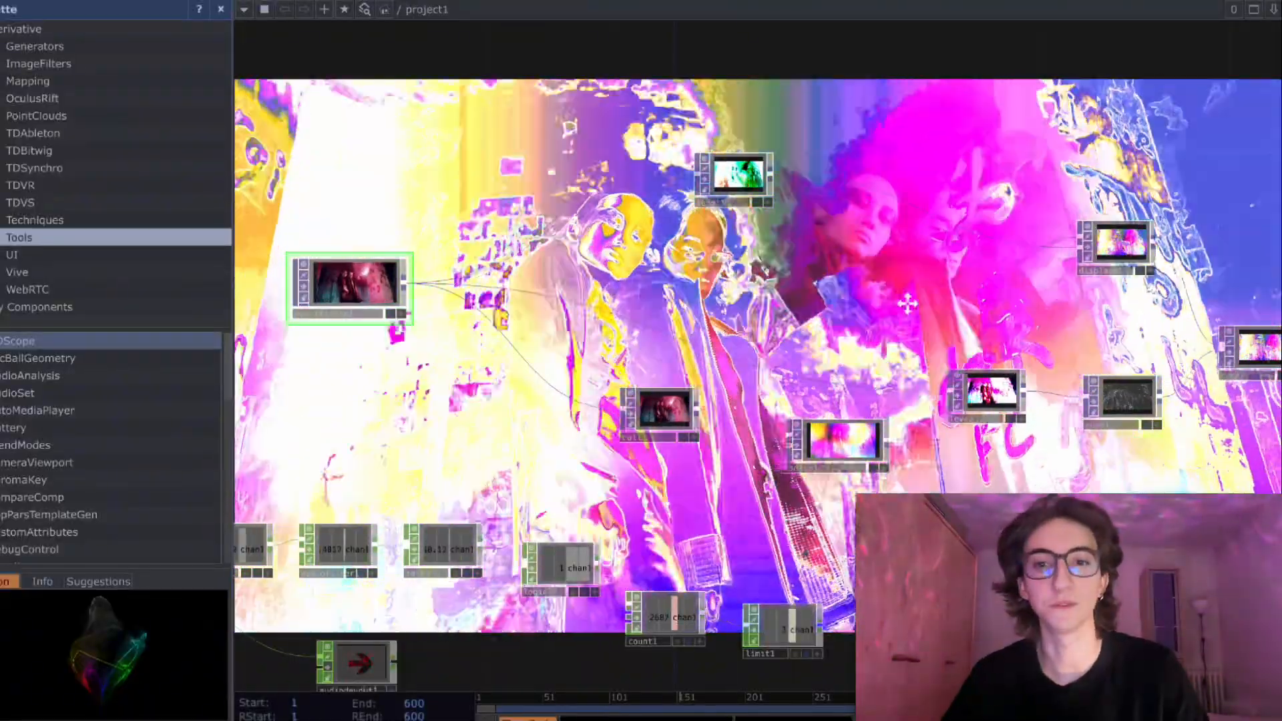
left_click_drag(904, 298, 852, 306)
scroll(801, 314, "down", 4)
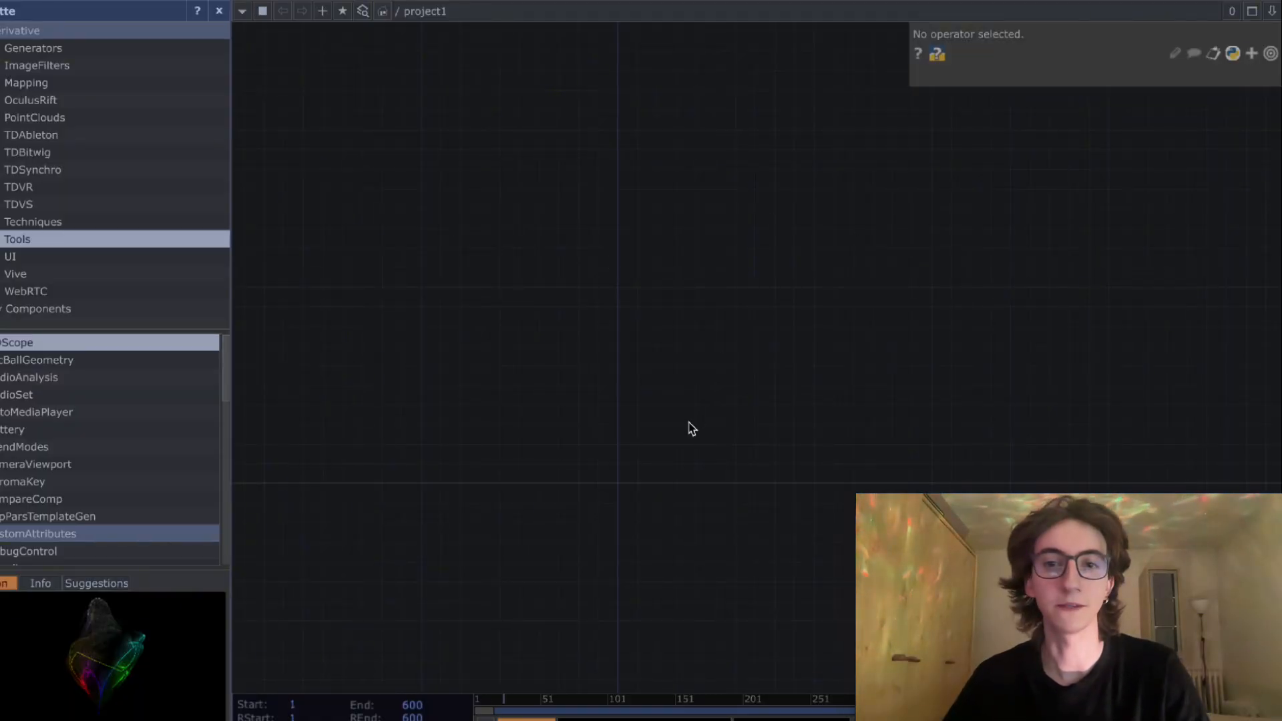
- Create a Movie File In TOP in the empty project network
key("Tab")
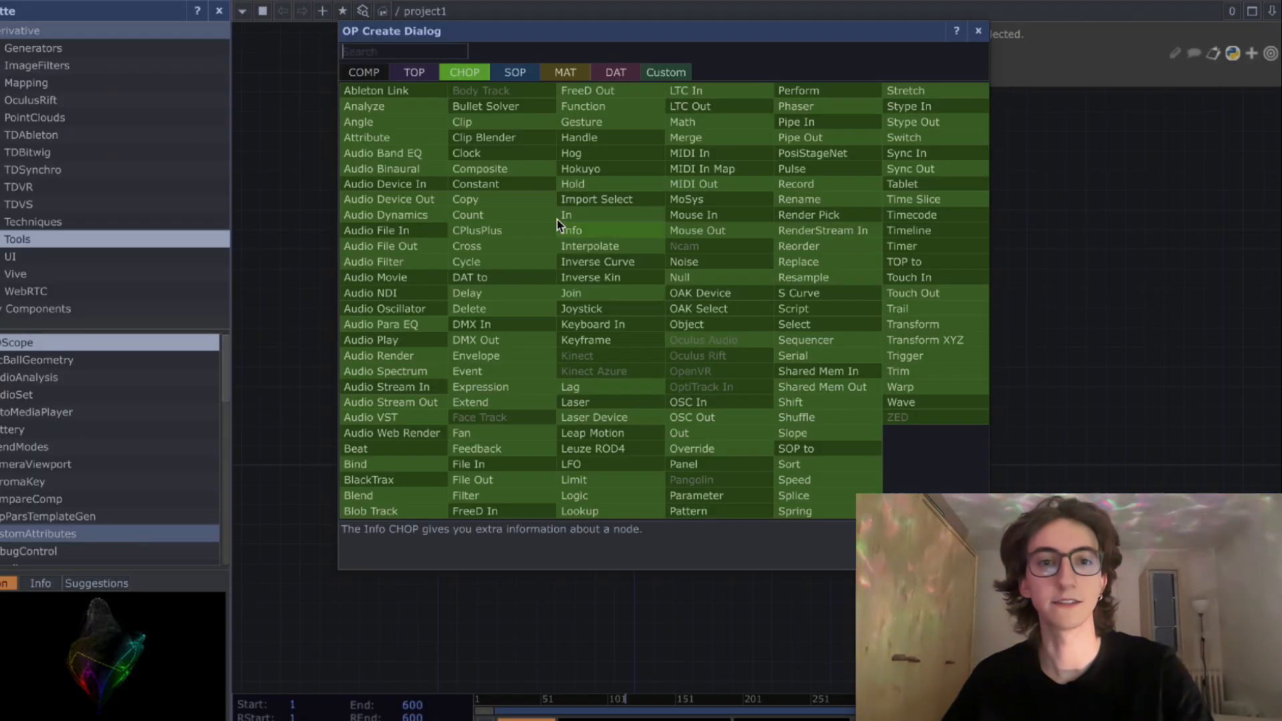
left_click(413, 74)
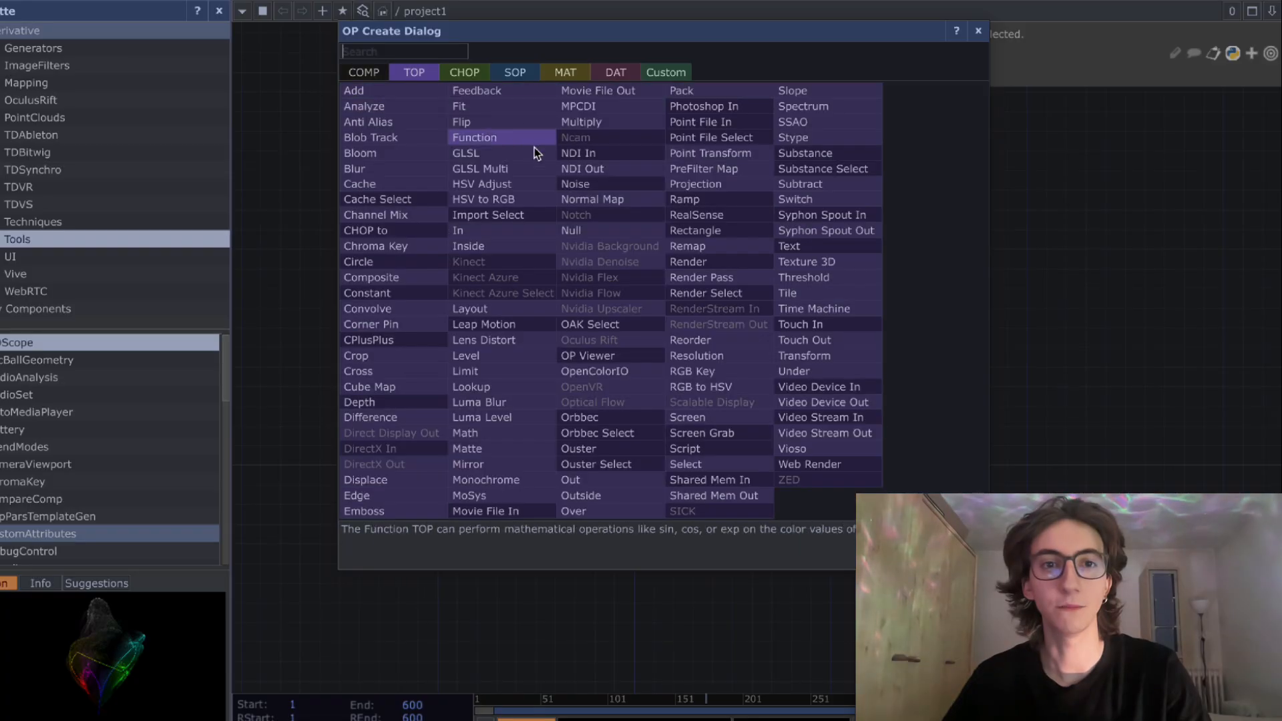
left_click(491, 512)
left_click(366, 253)
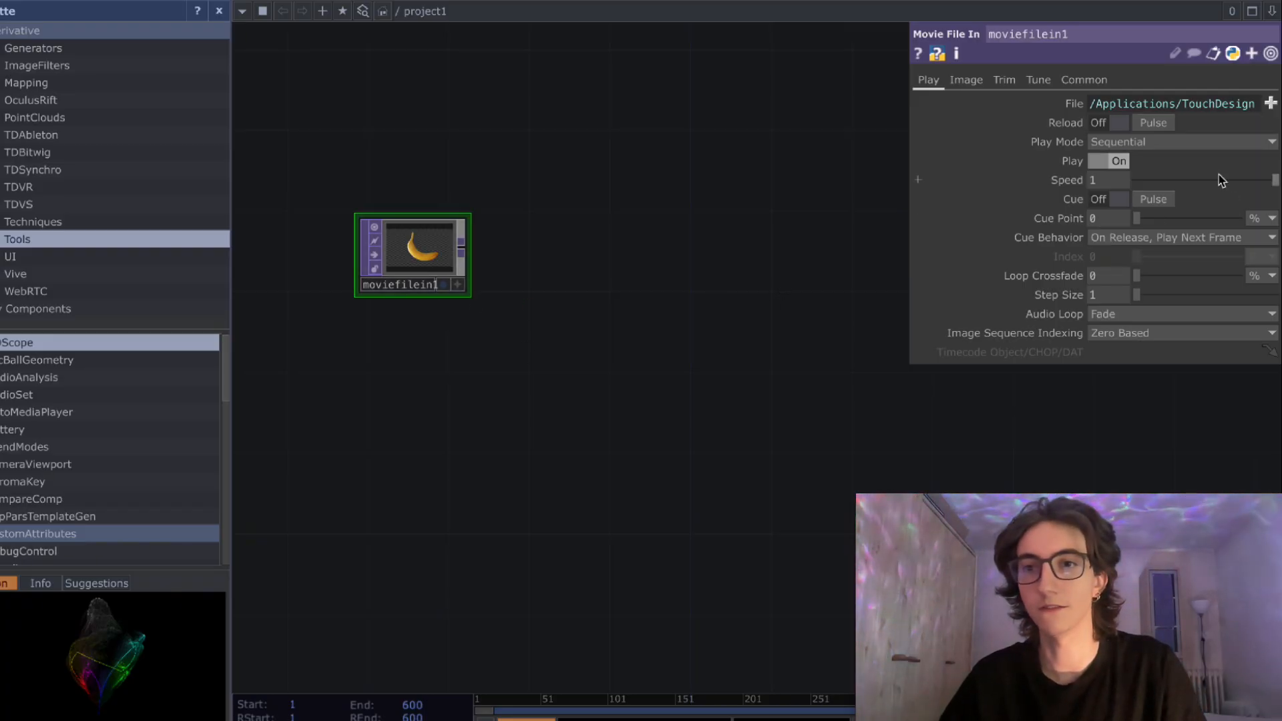
- Preview the Movie File In's default image in the network background and turn its display off again
left_click(475, 305)
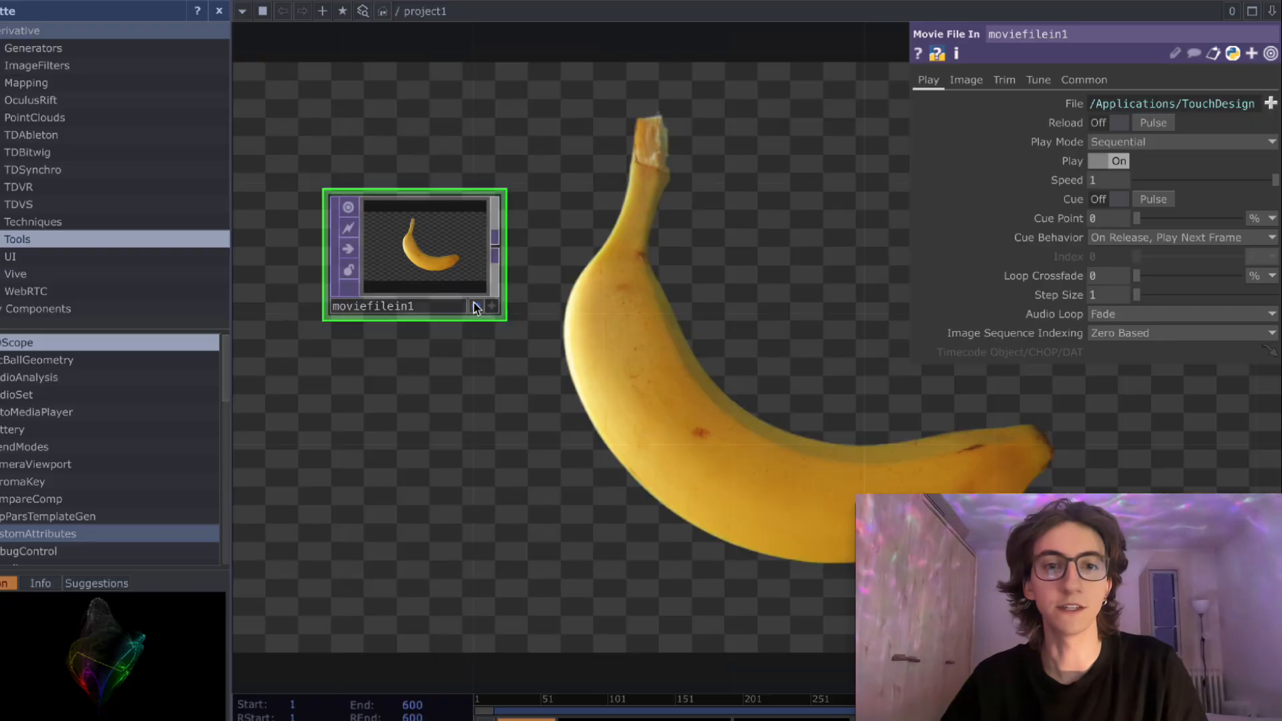
left_click(475, 305)
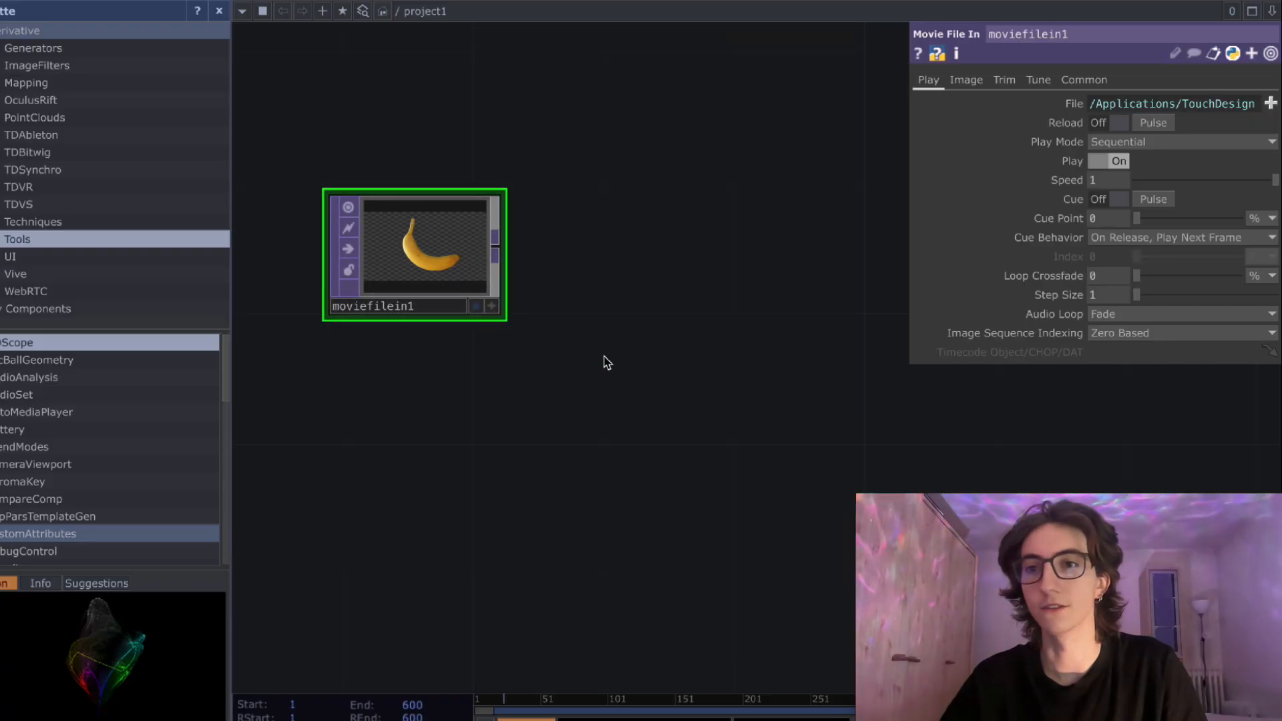
left_click_drag(619, 378, 592, 379)
scroll(582, 347, "down", 2)
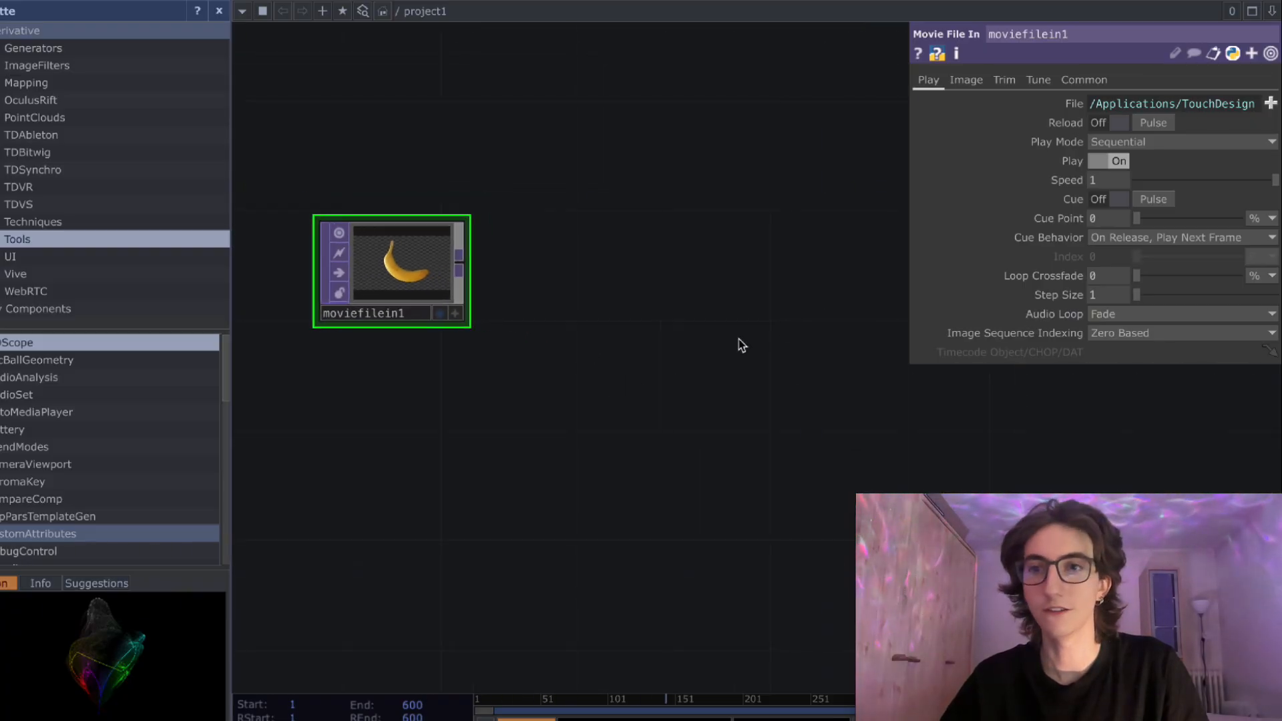
- Load "Vidéo urbaine futuriste.mp4" into the Movie File In and enlarge its node
left_click(1271, 104)
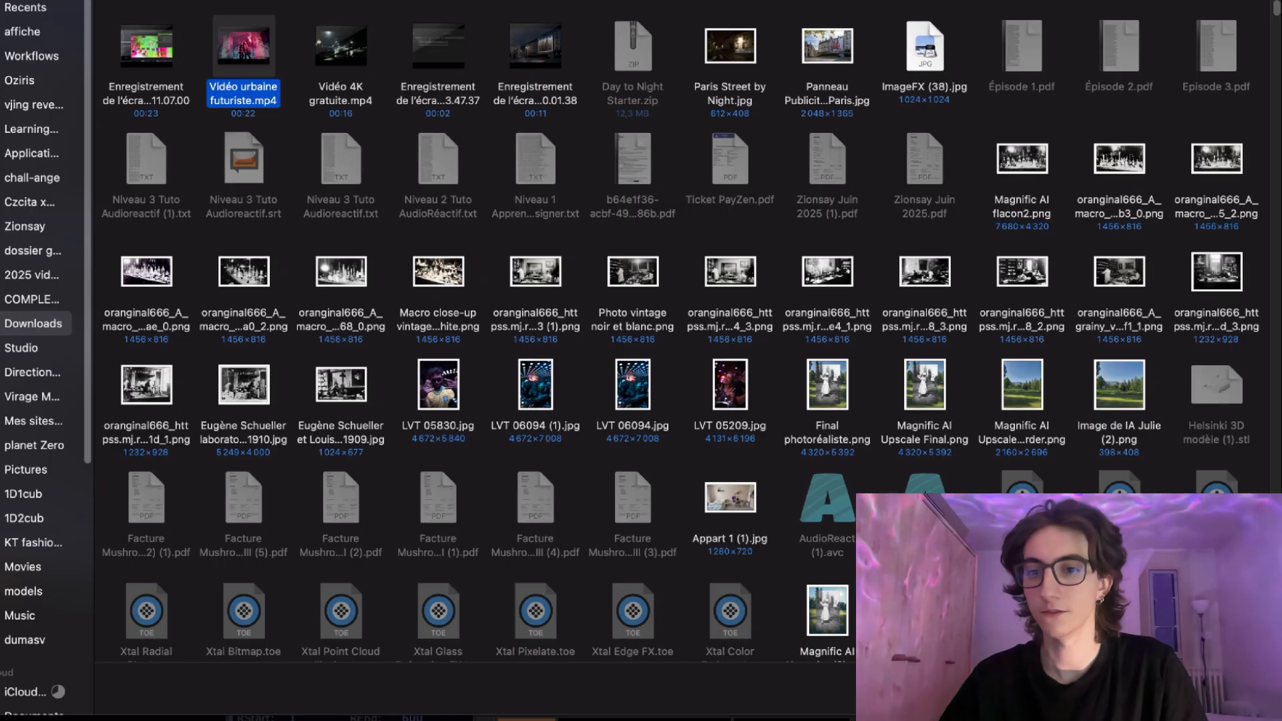
key("Return")
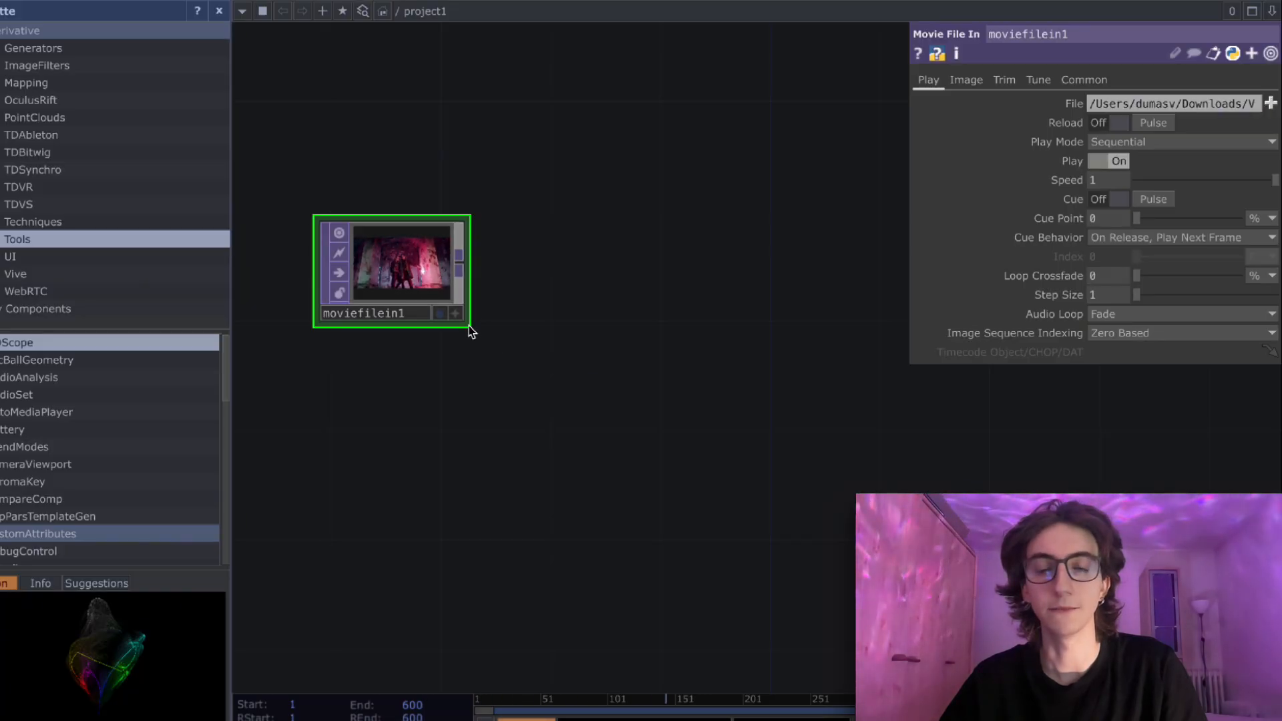
left_click_drag(481, 343, 564, 408)
left_click_drag(514, 336, 507, 276)
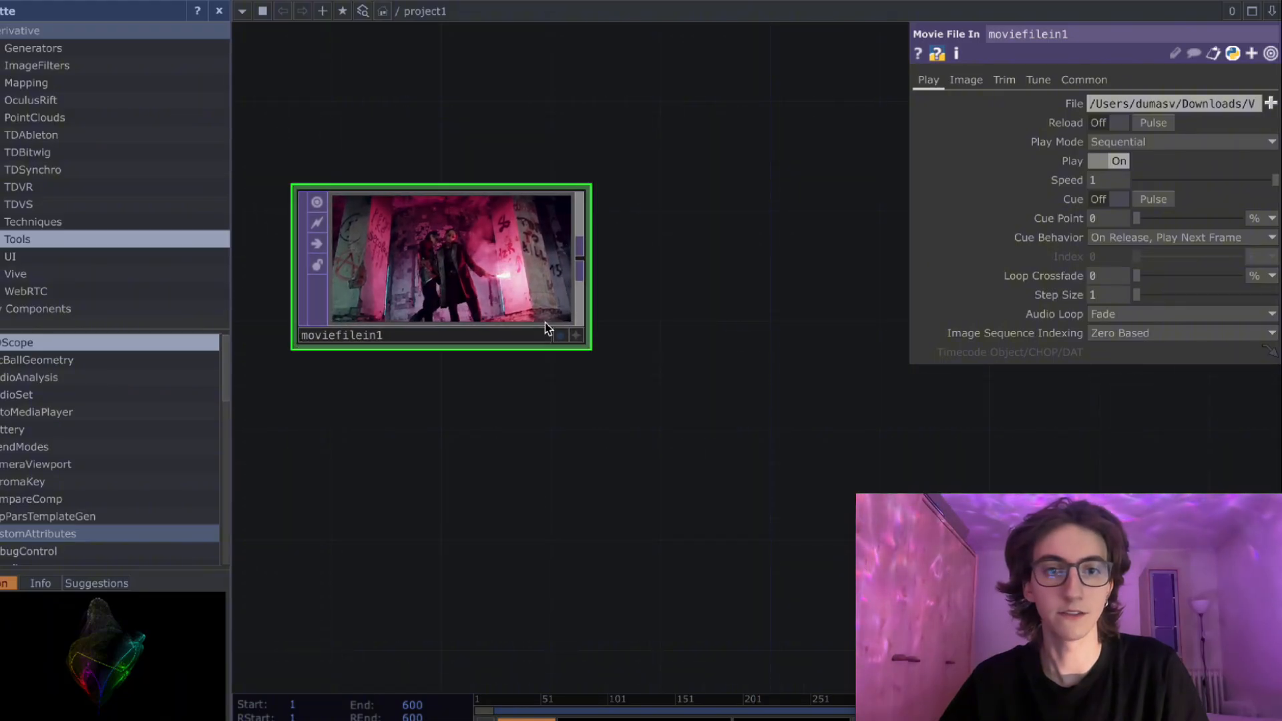
- Display the Movie File In's video in the network background and make its node slightly smaller
left_click(560, 336)
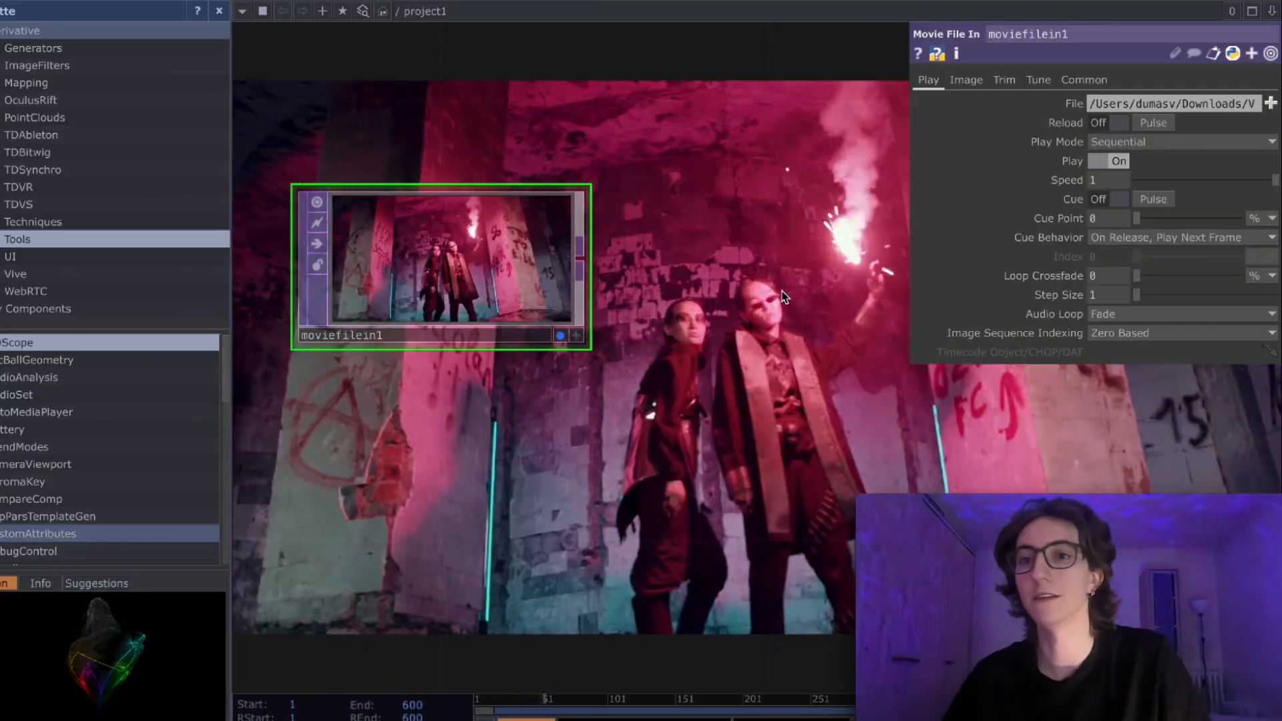
left_click_drag(686, 319, 679, 342)
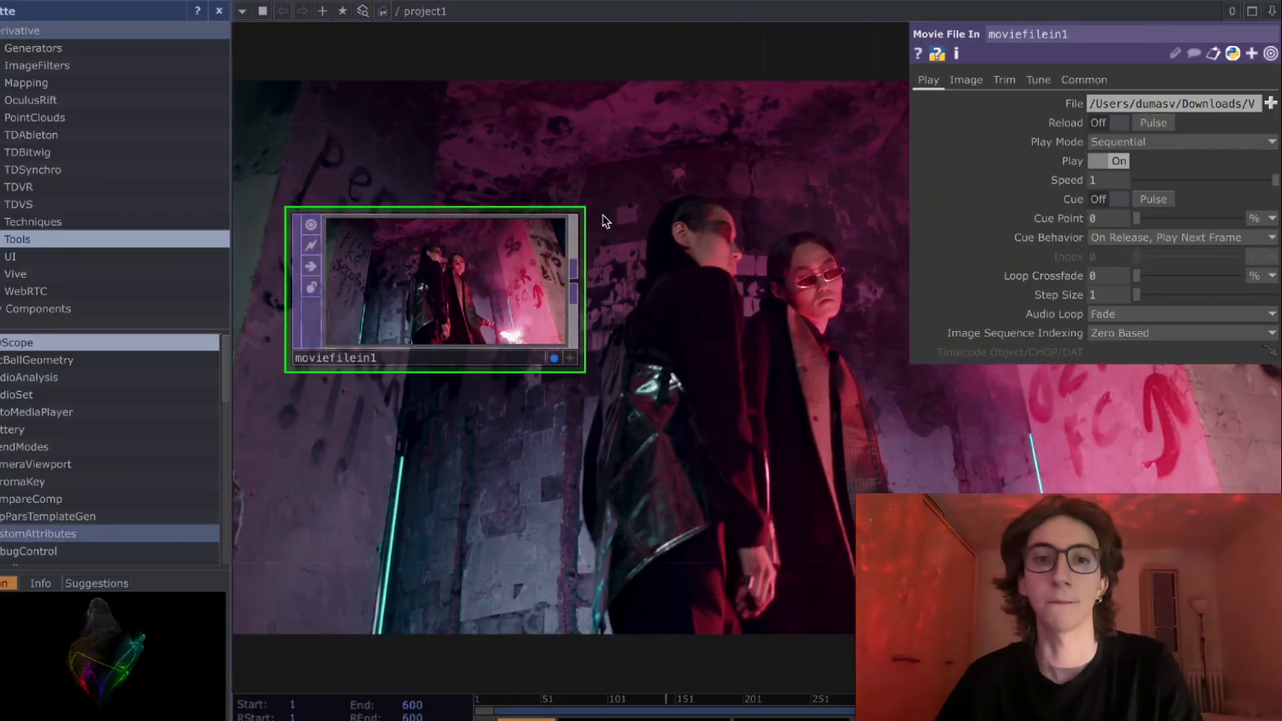
left_click_drag(584, 211, 543, 224)
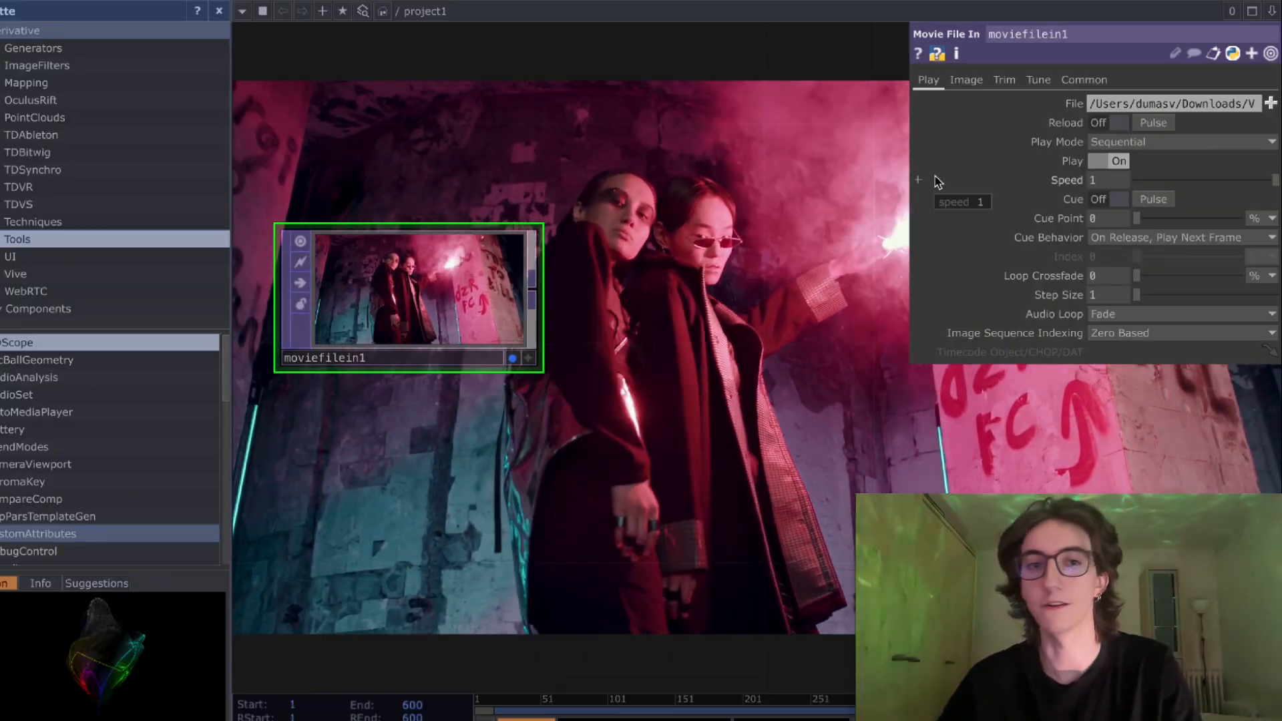
left_click_drag(548, 311, 550, 378)
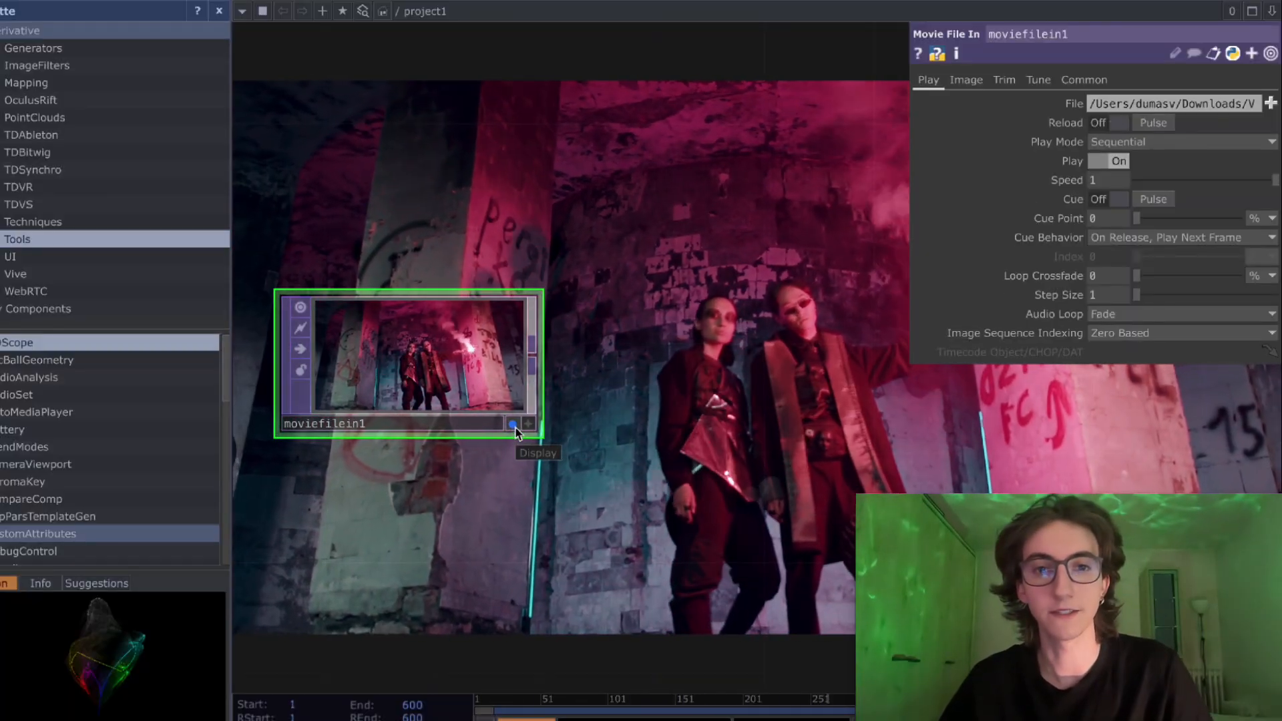
- Add an Out TOP fed by the Movie File In's output and show it in the background instead of the movie node
left_click_drag(544, 355, 811, 357)
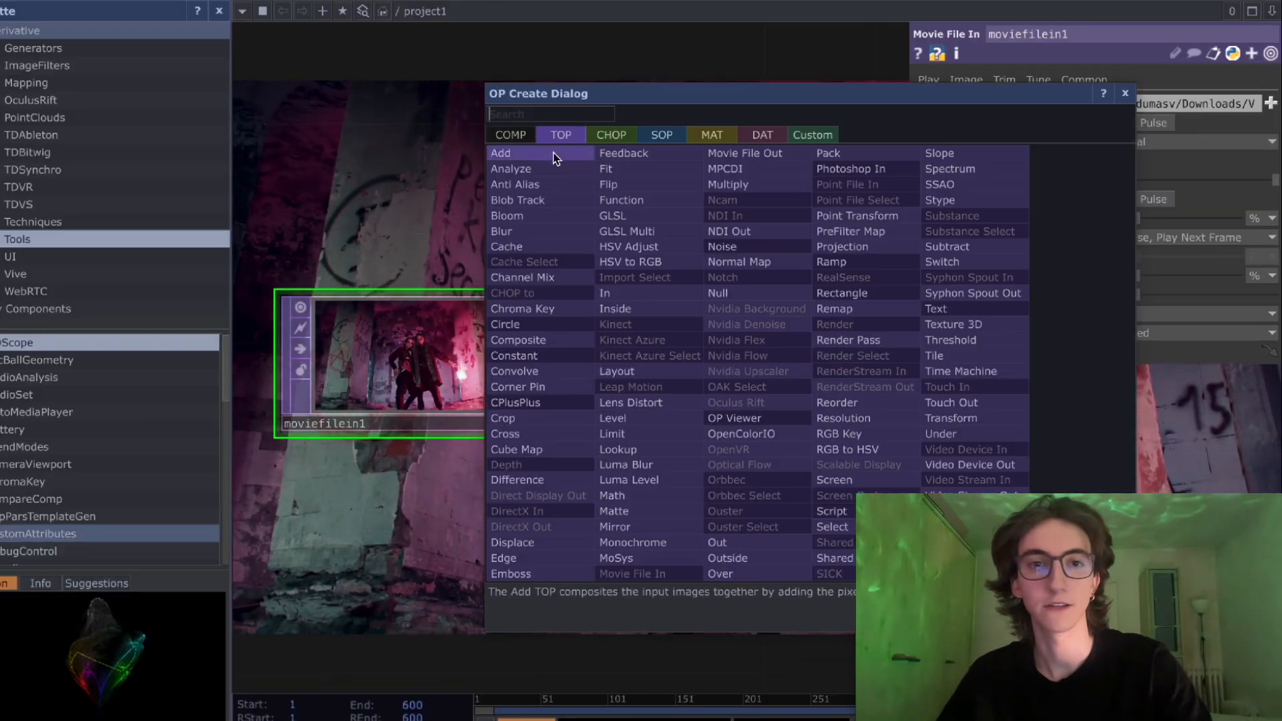
type("ou")
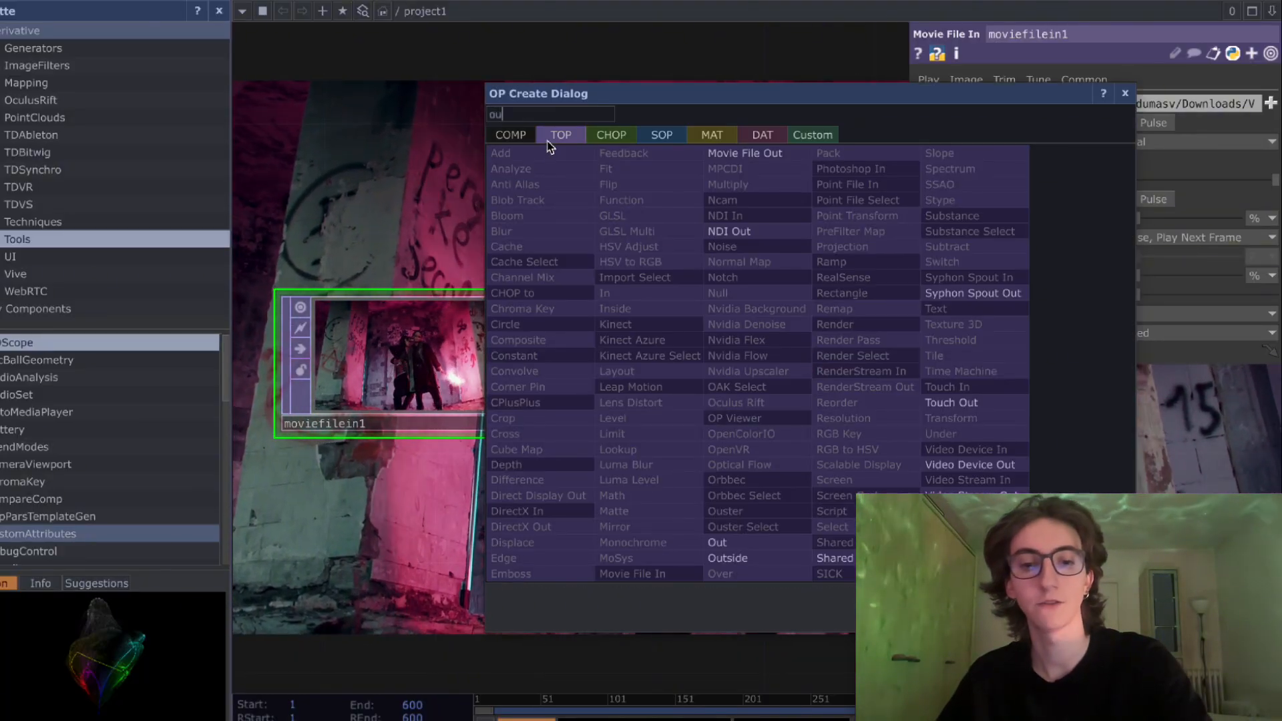
type("t")
left_click(717, 542)
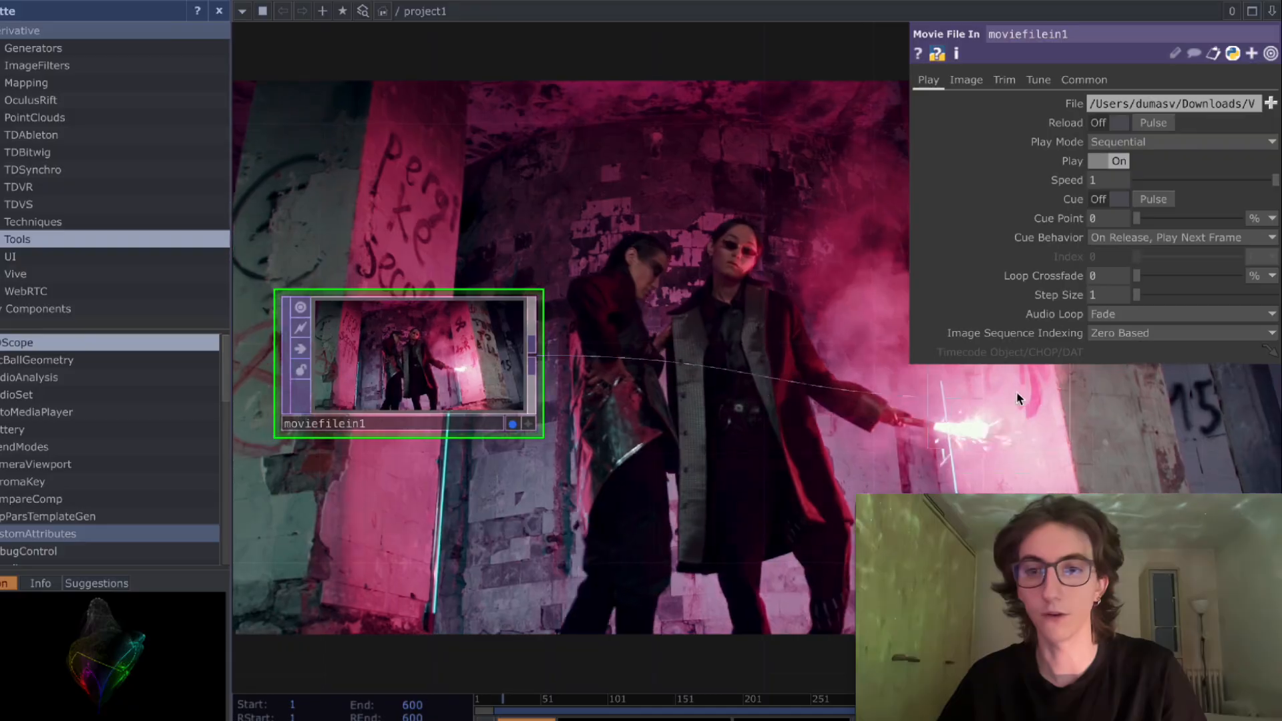
left_click(1053, 436)
left_click(1080, 423)
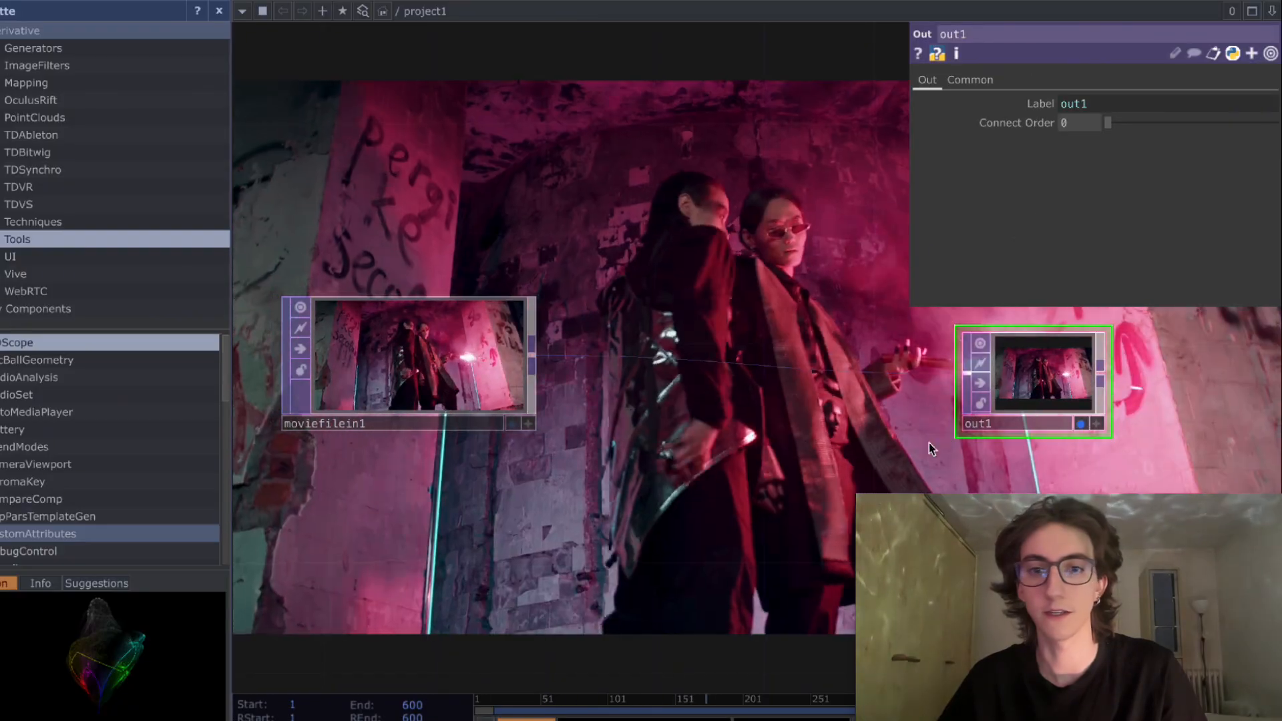
left_click_drag(822, 377, 746, 402)
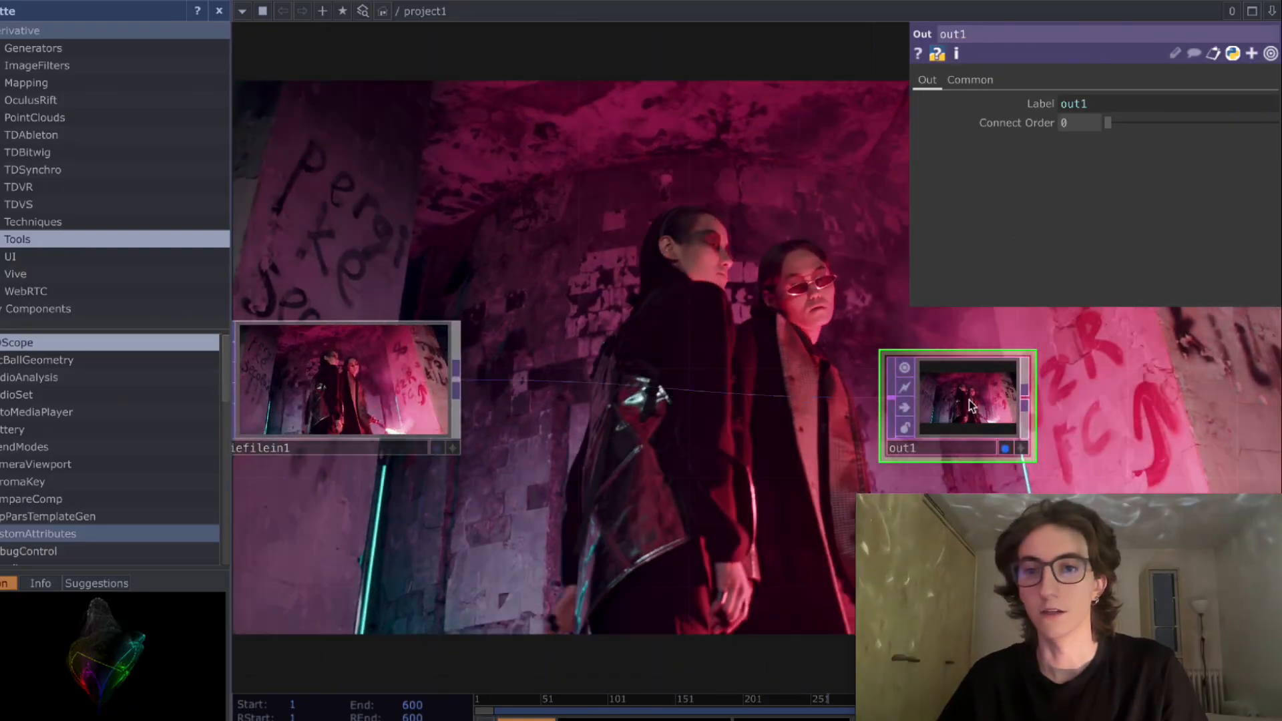
- Move the Out node farther from the Movie File In and enlarge it
left_click_drag(964, 405, 1053, 373)
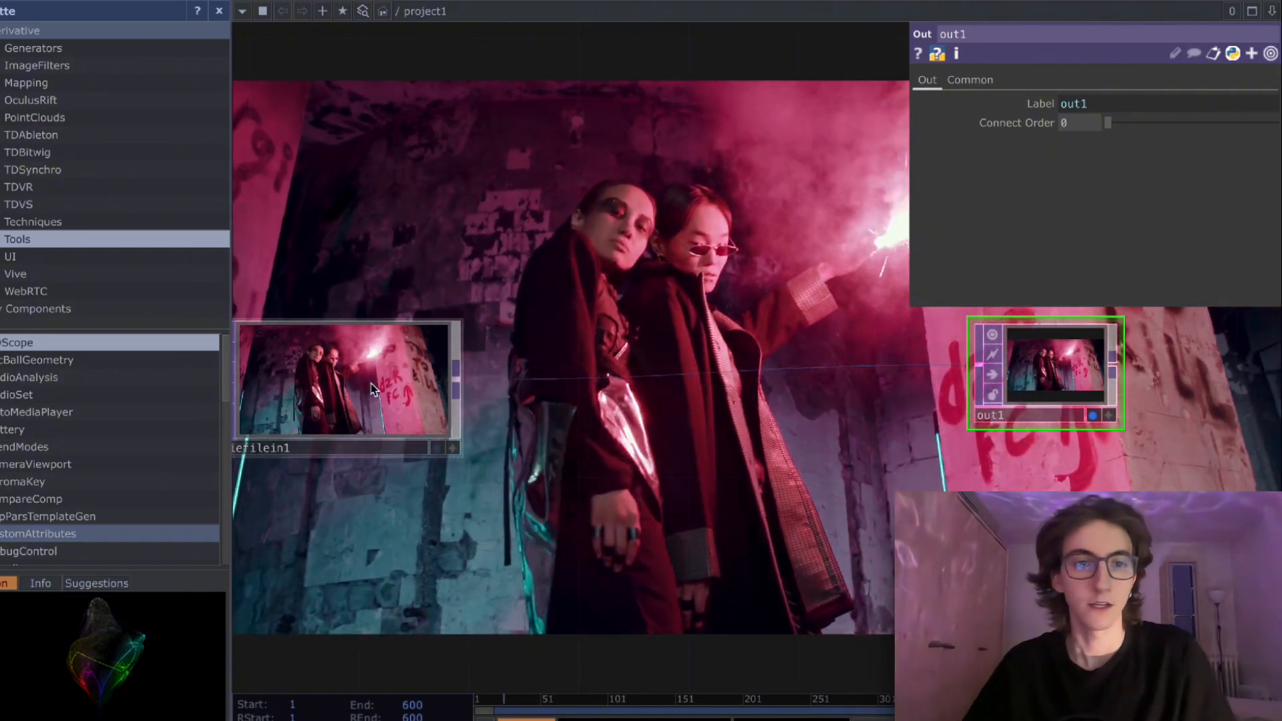
left_click_drag(360, 384, 383, 361)
left_click_drag(1081, 404, 1168, 429)
left_click_drag(1115, 406, 1201, 403)
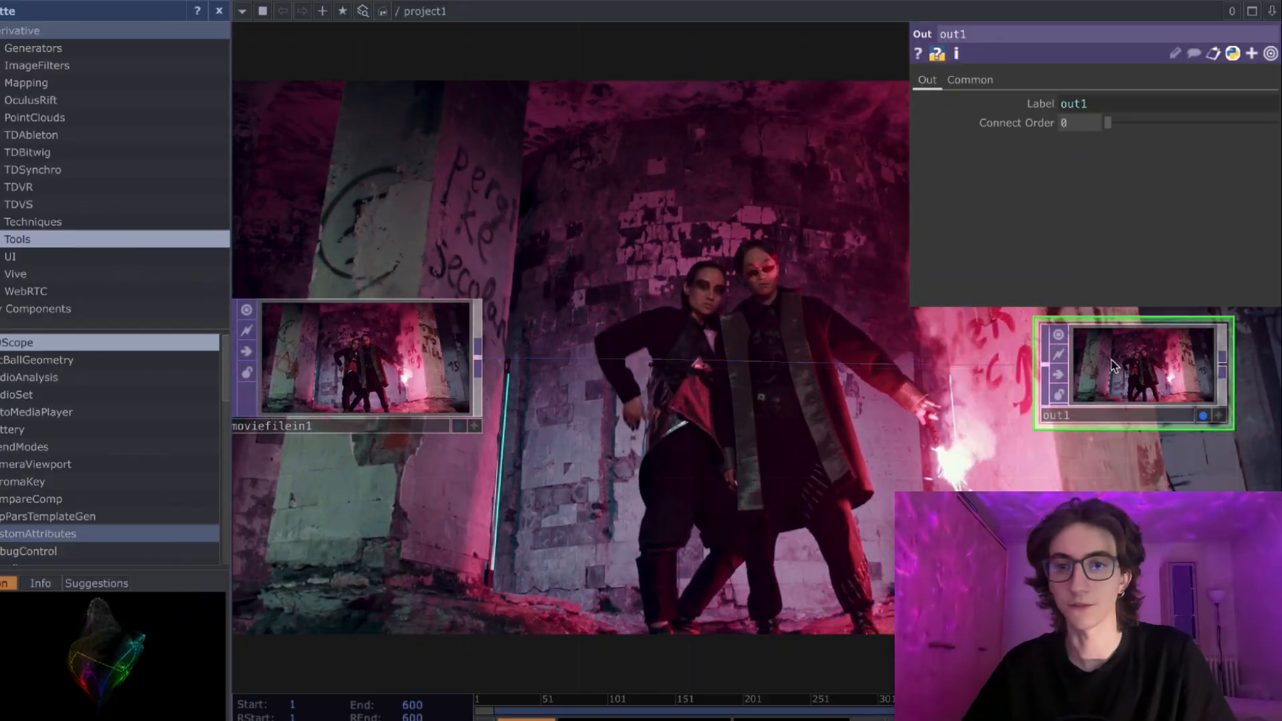
- Insert a Noise TOP in the wire between the Movie File In and the Out, leaving space on both sides
right_click(703, 354)
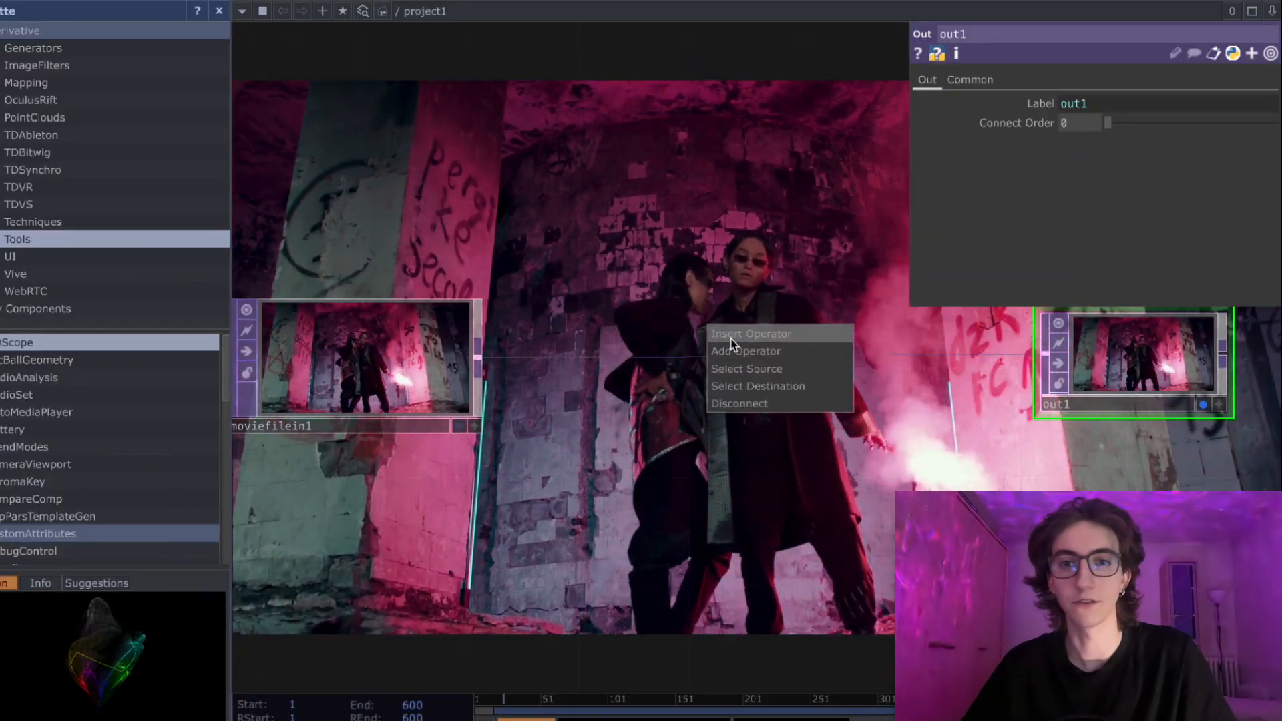
left_click(731, 337)
type("noi")
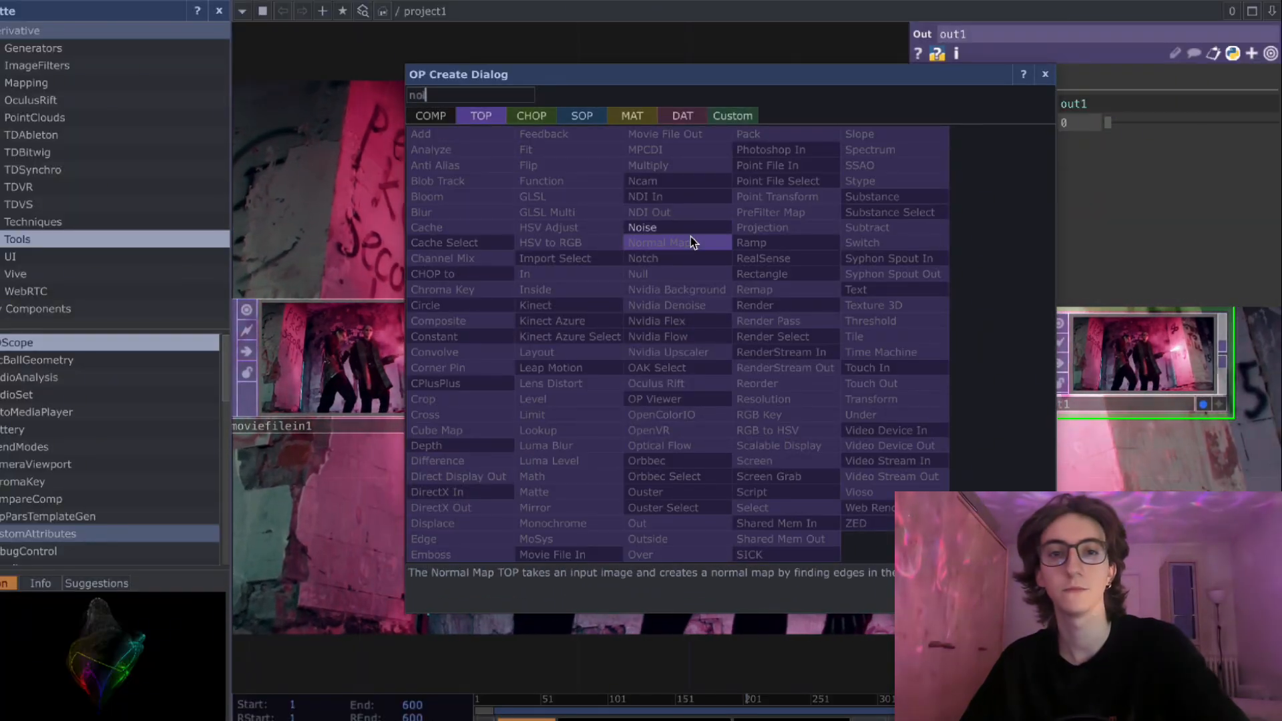
left_click(687, 231)
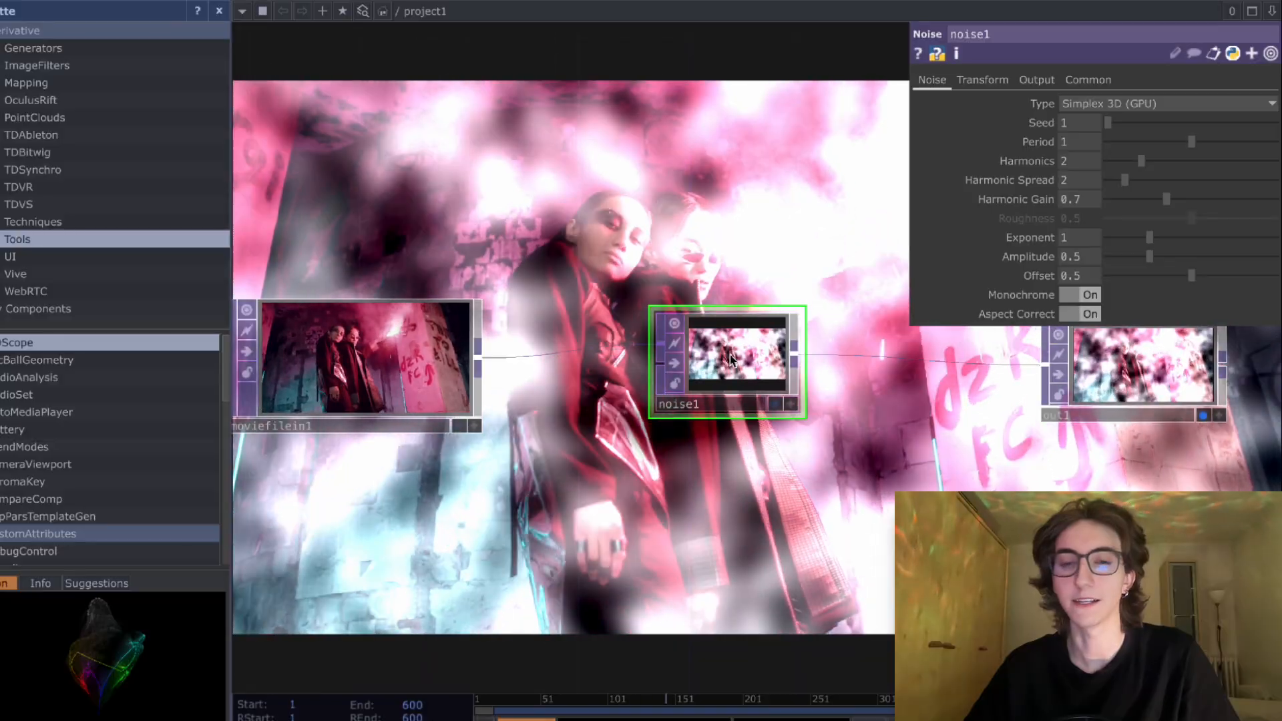
left_click_drag(739, 356, 761, 356)
left_click_drag(419, 351, 375, 350)
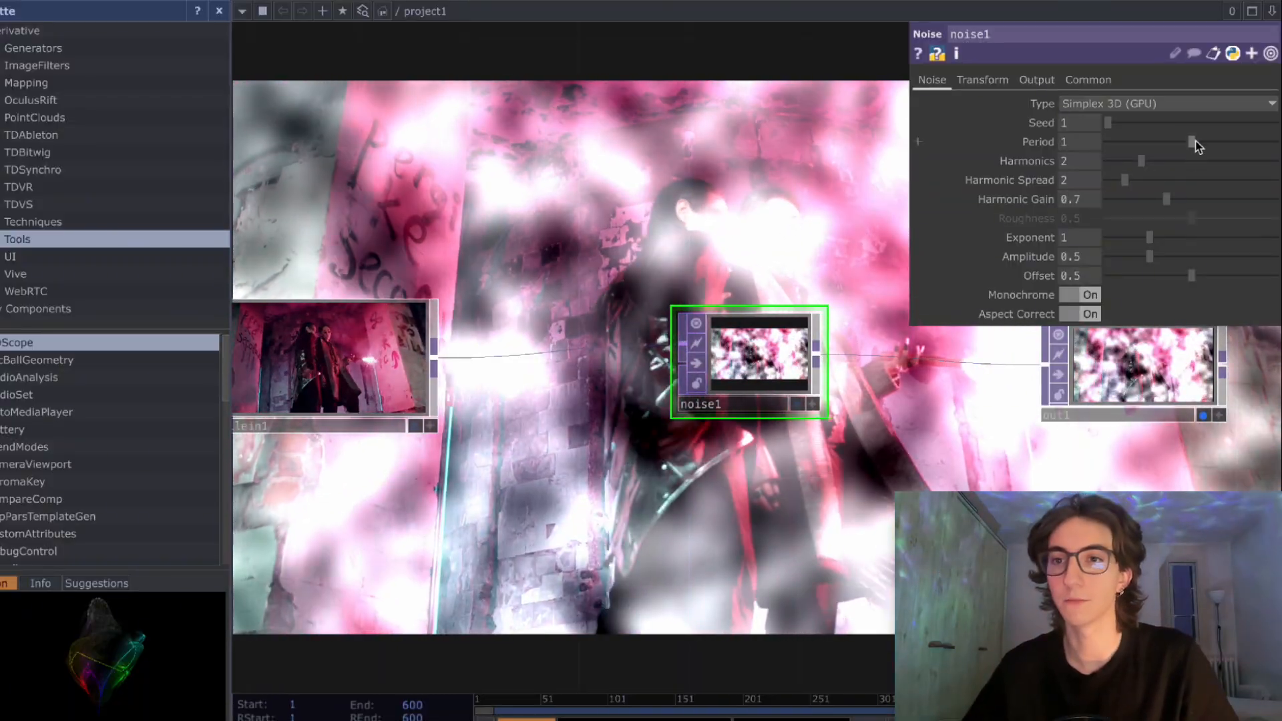
- Set the Noise's period to 2 and harmonics to 5, turn off Monochrome, and align the node with the Out
left_click_drag(1195, 147, 1277, 148)
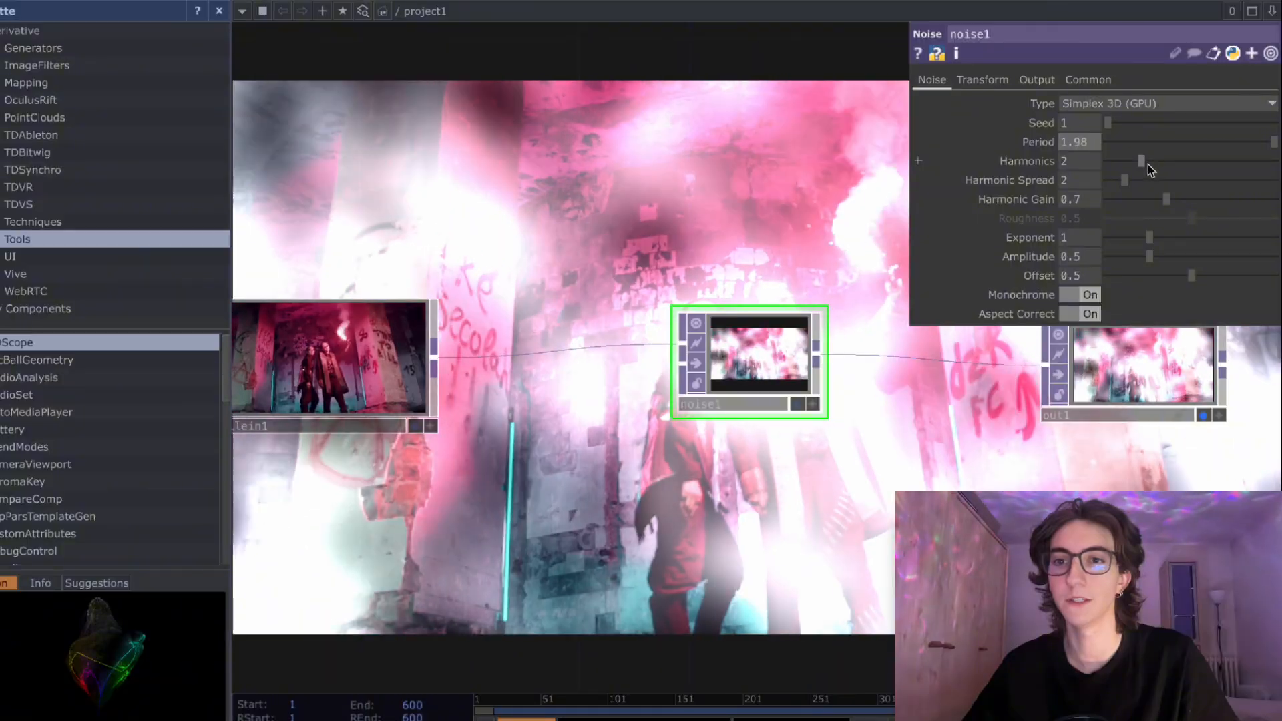
left_click_drag(1147, 164, 1200, 166)
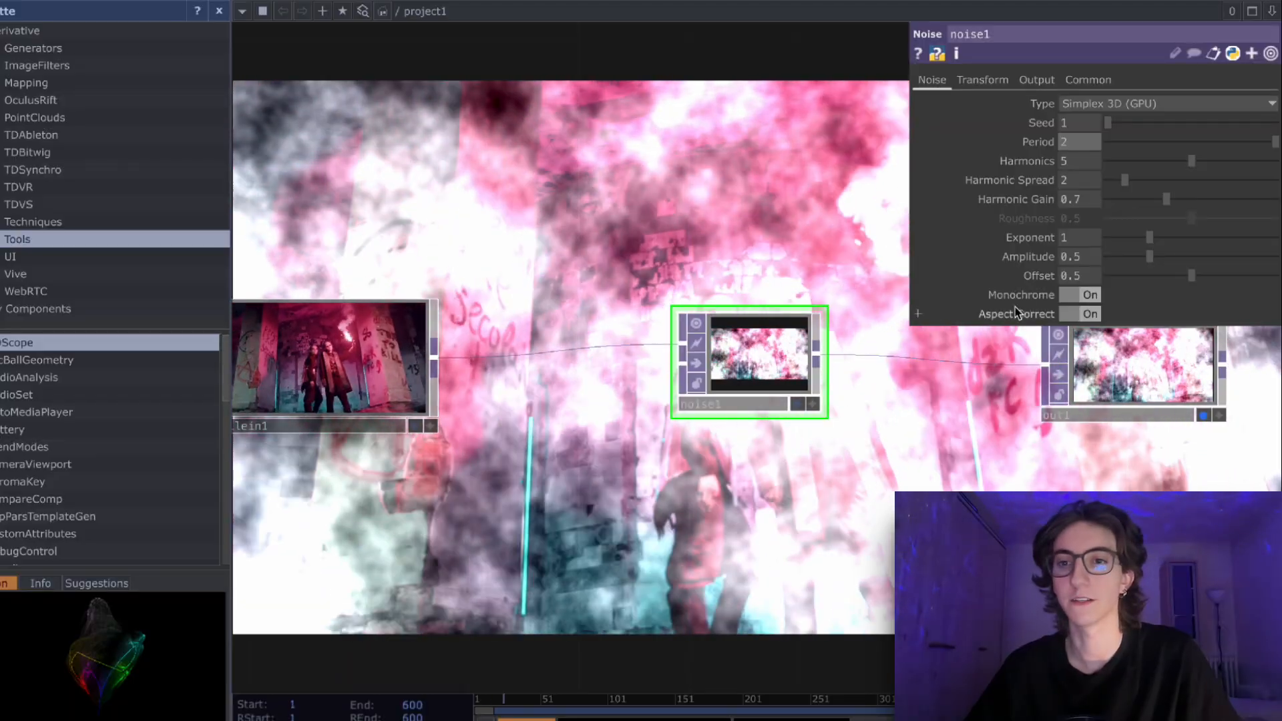
left_click(1072, 299)
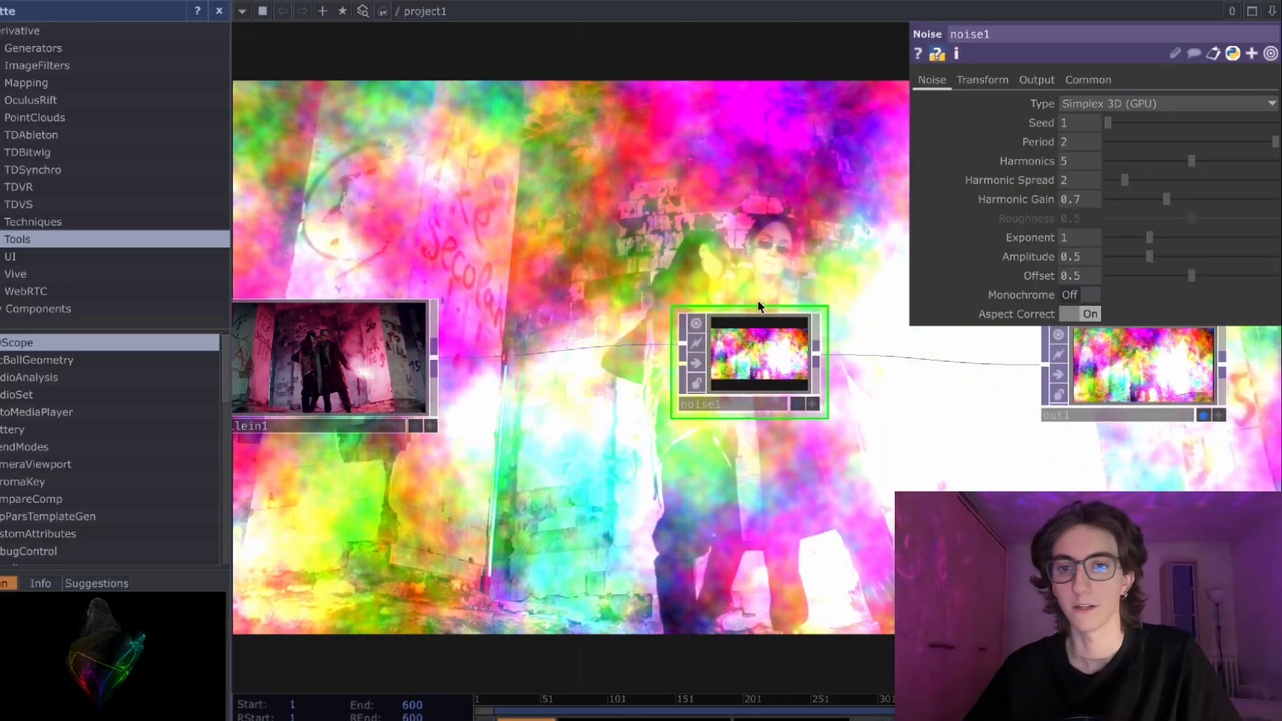
left_click_drag(767, 354, 780, 366)
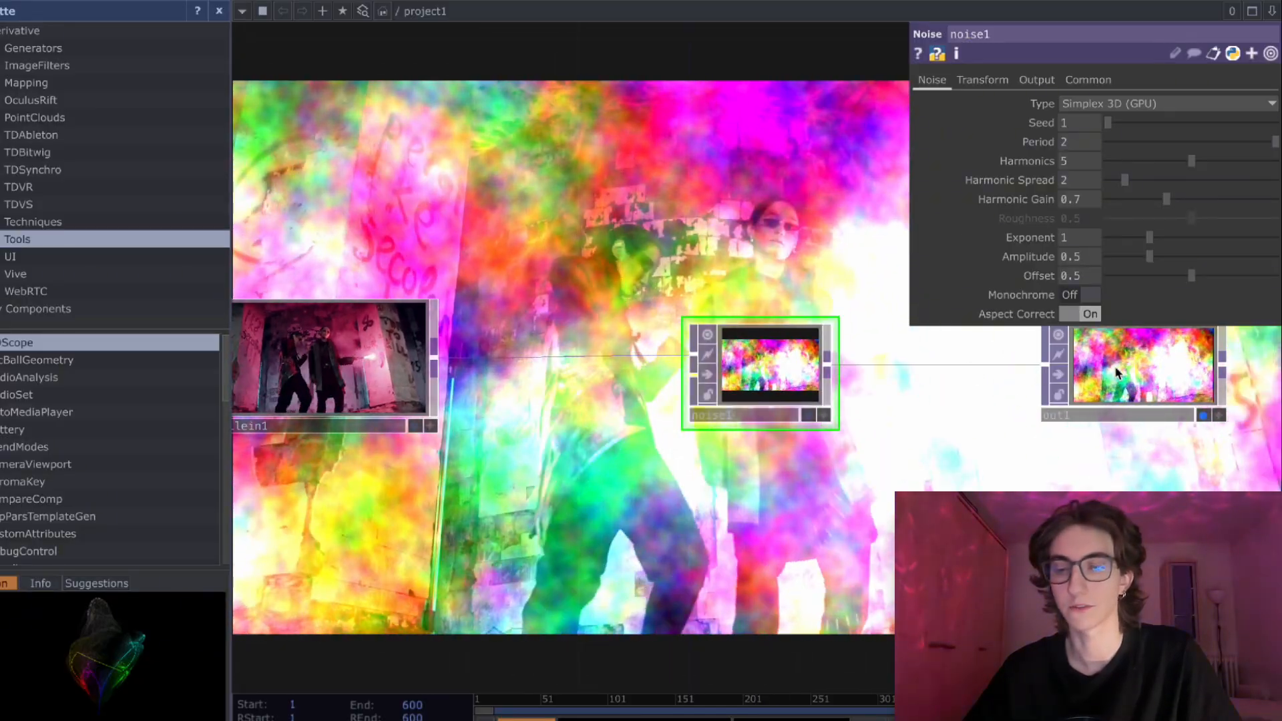
left_click_drag(1115, 372, 1100, 372)
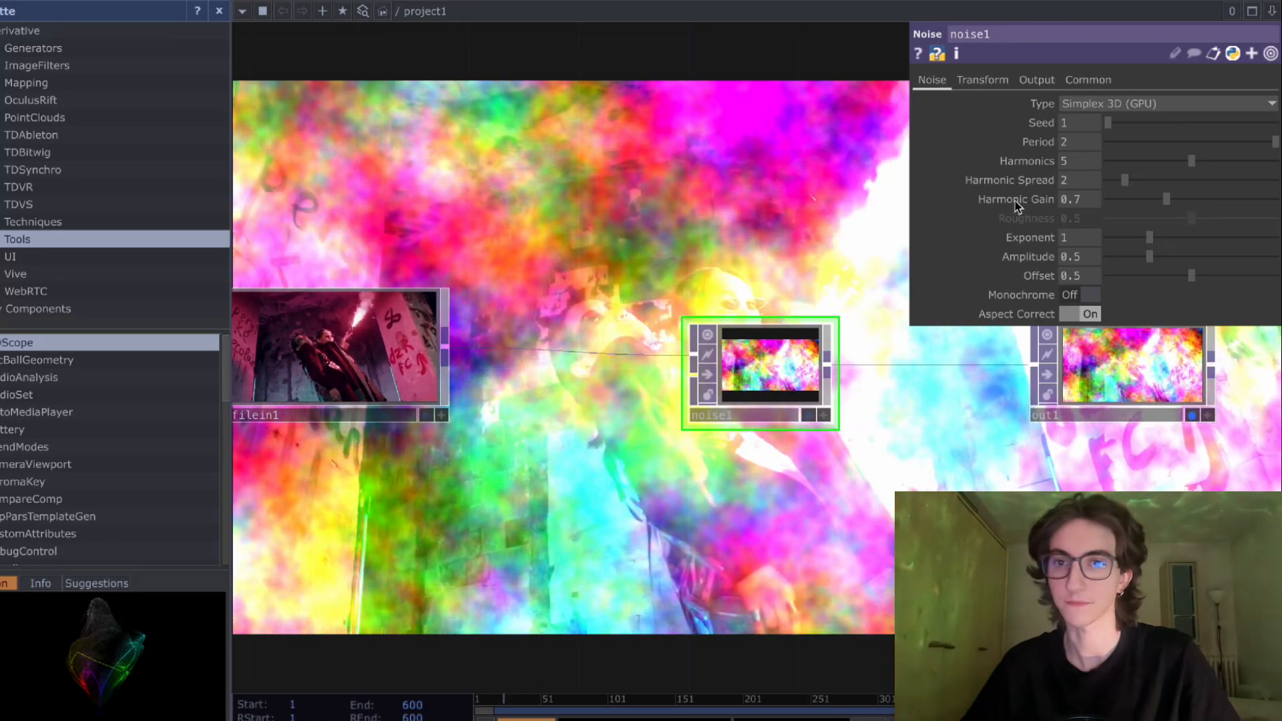
- Animate the Noise's X translation with an expression that multiplies the elapsed seconds by a constant
left_click(986, 81)
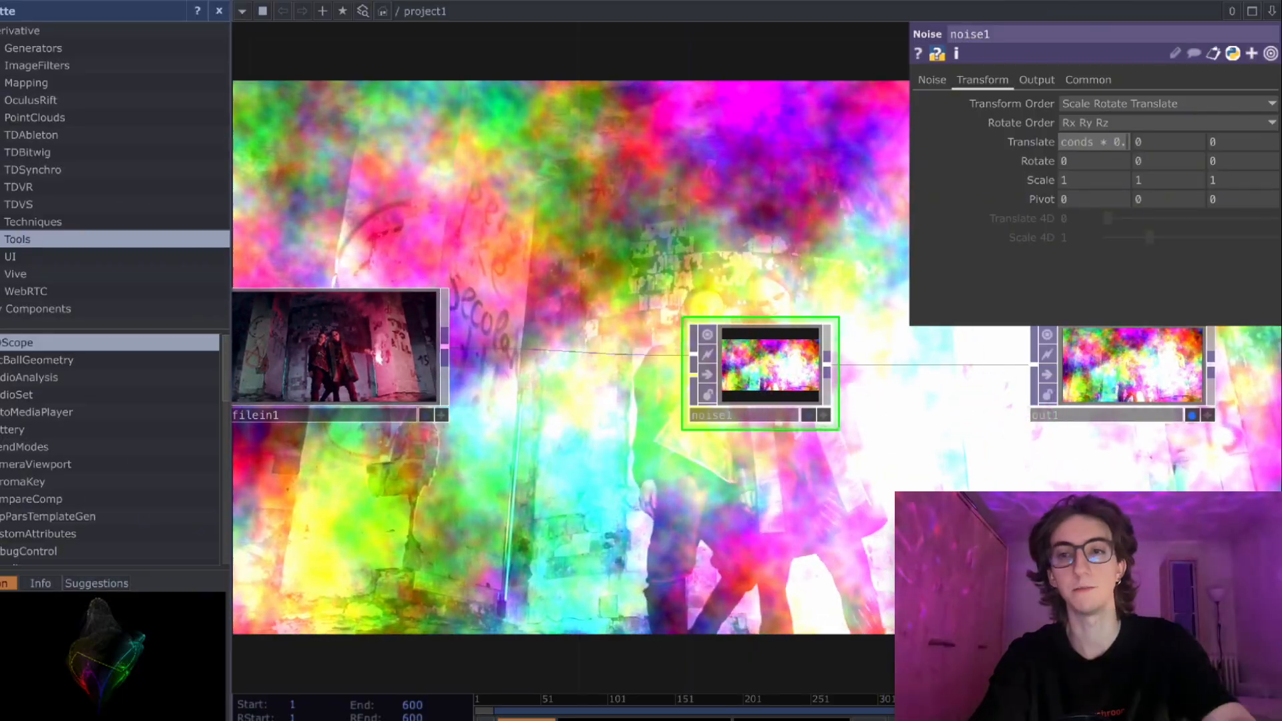
key("Return")
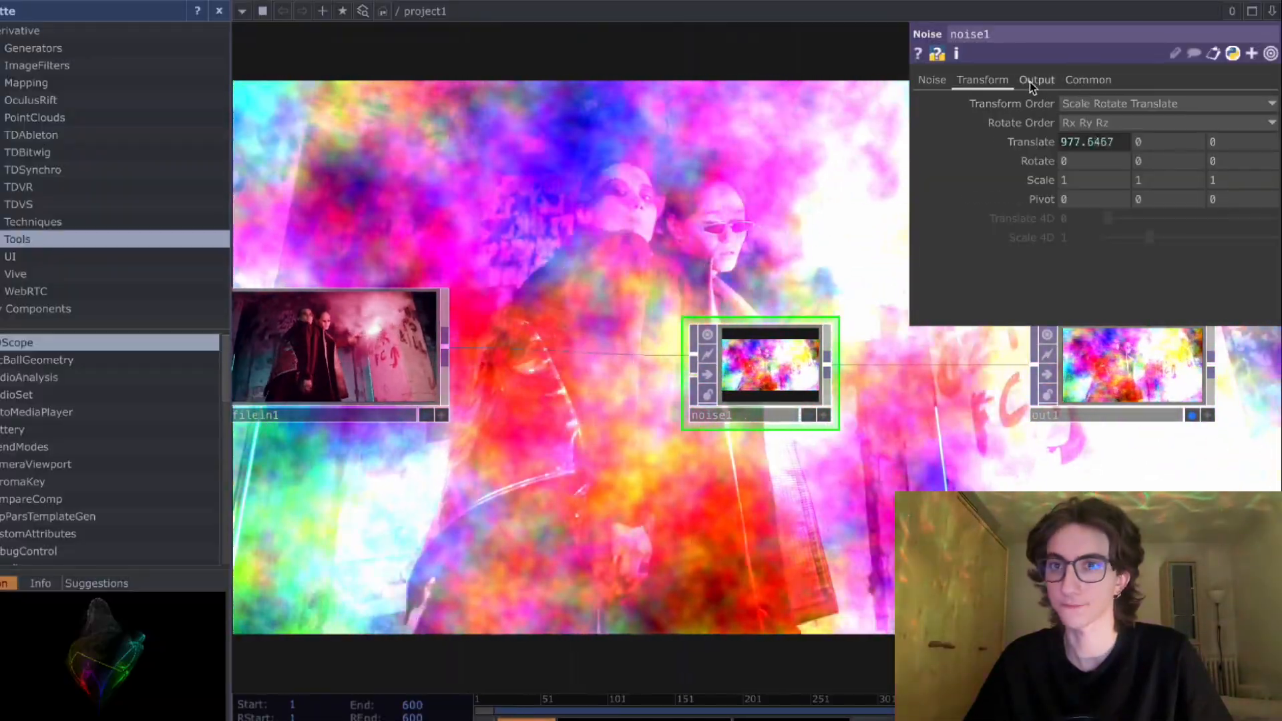
- Keep the Noise's output resolution at Use Input and set its pixel format to 32-bit float (RGBA)
left_click(1033, 81)
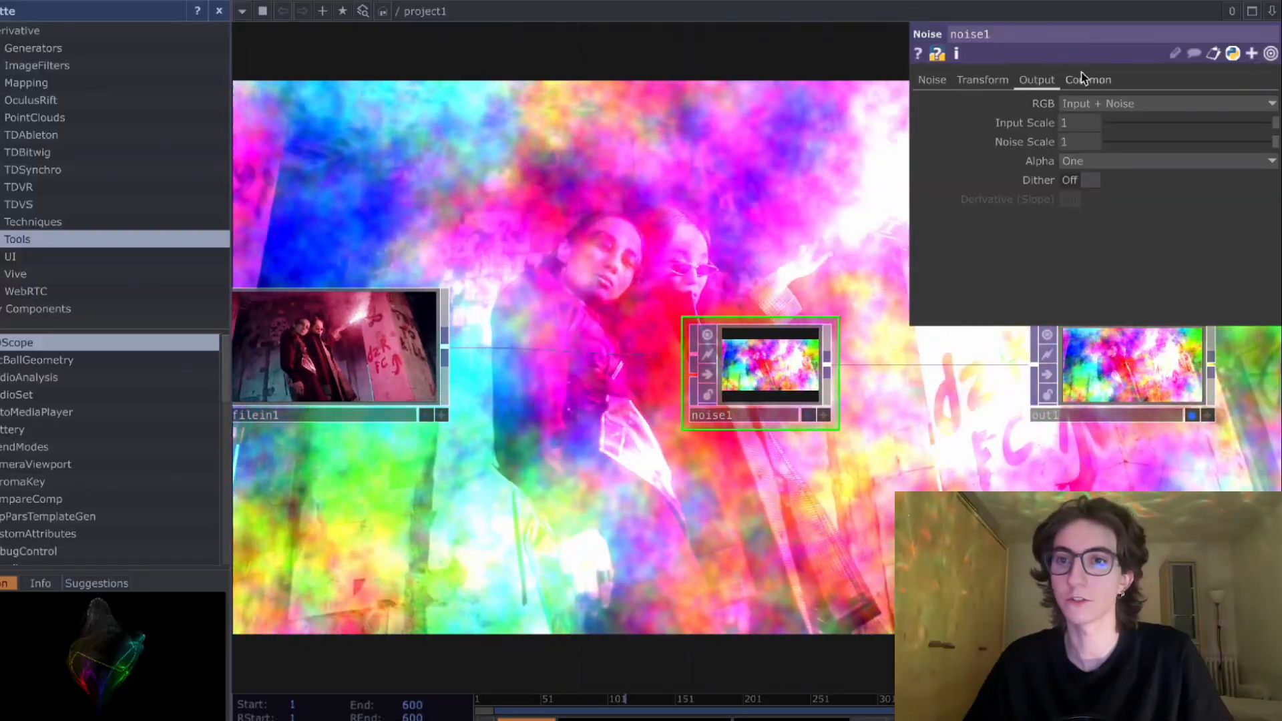
left_click(1084, 79)
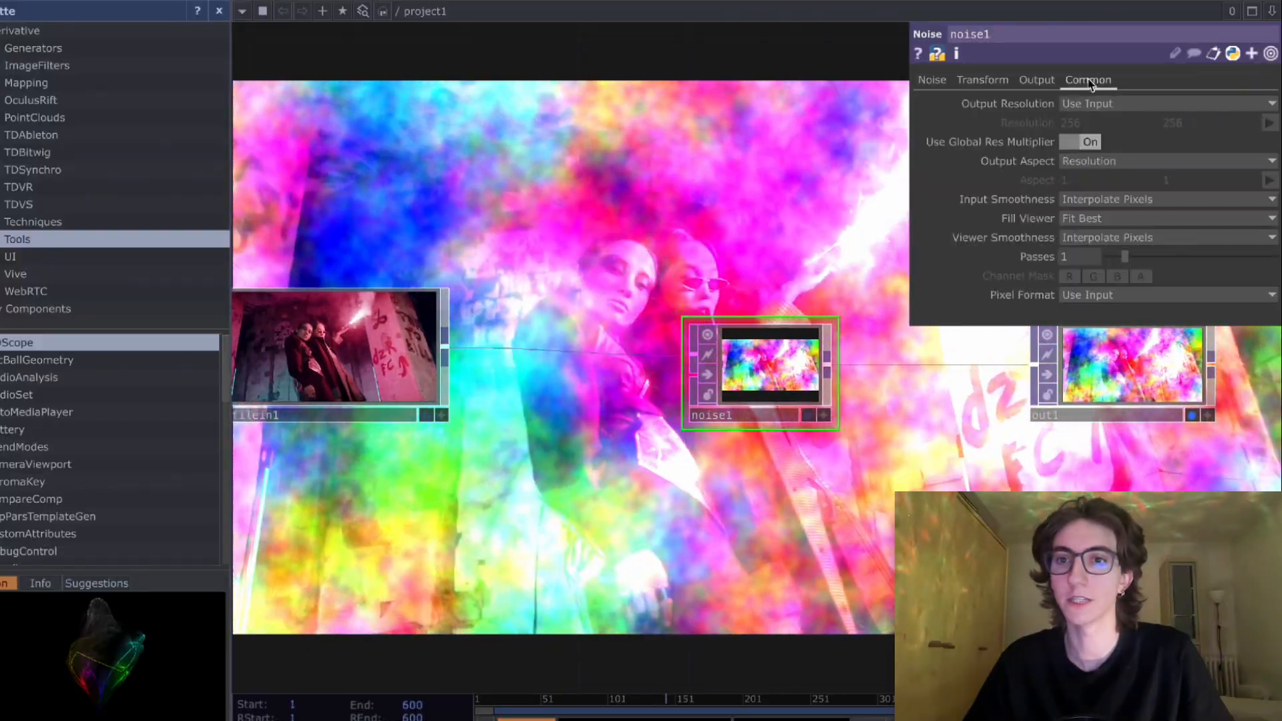
left_click(1119, 103)
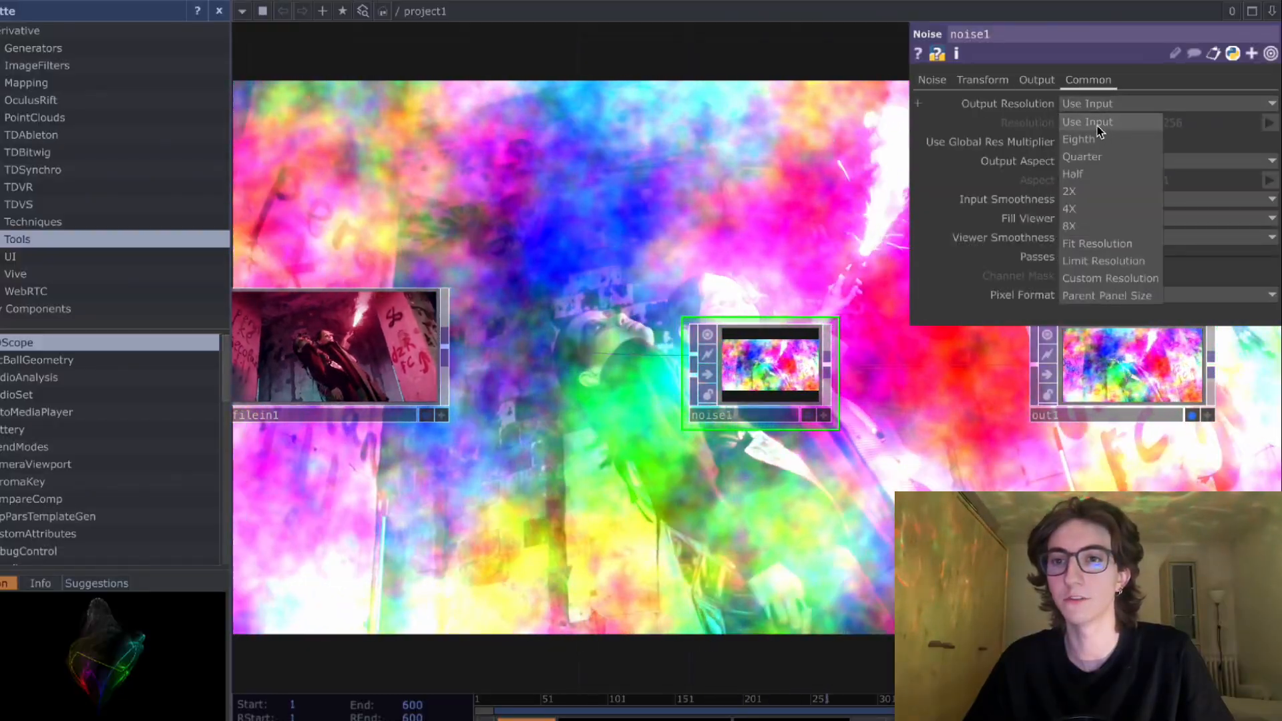
left_click(1096, 123)
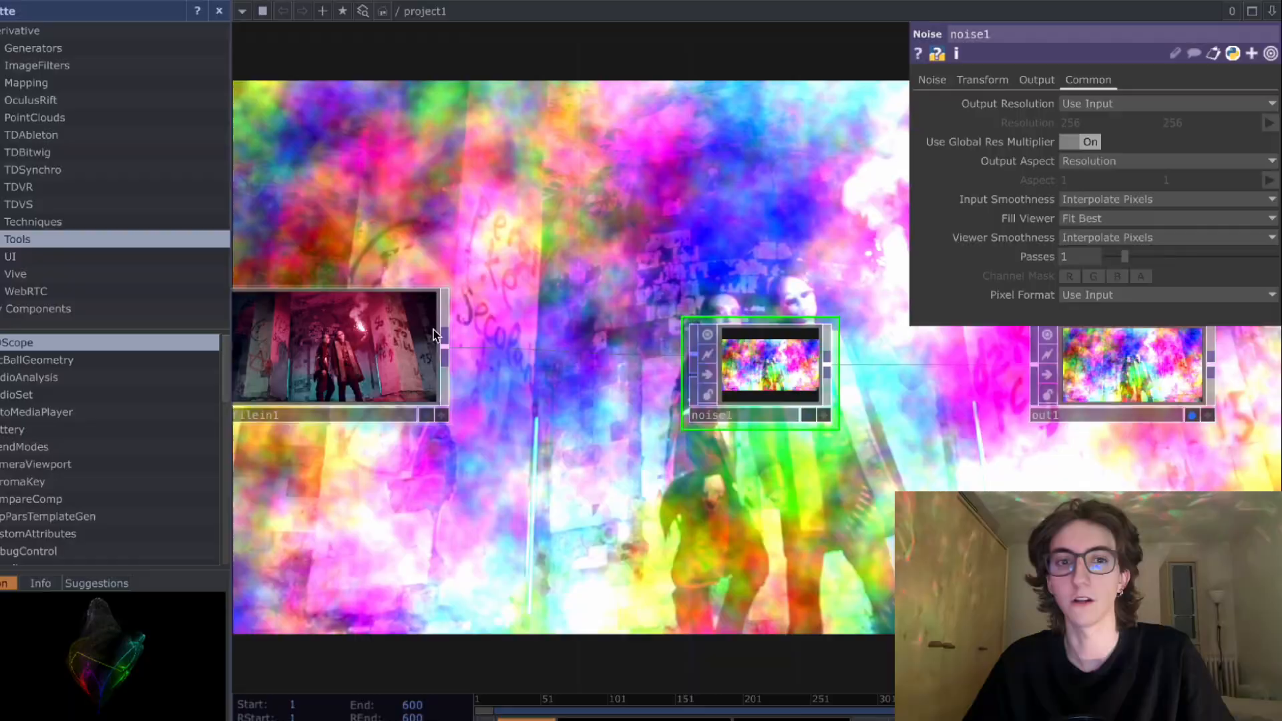
left_click(434, 330)
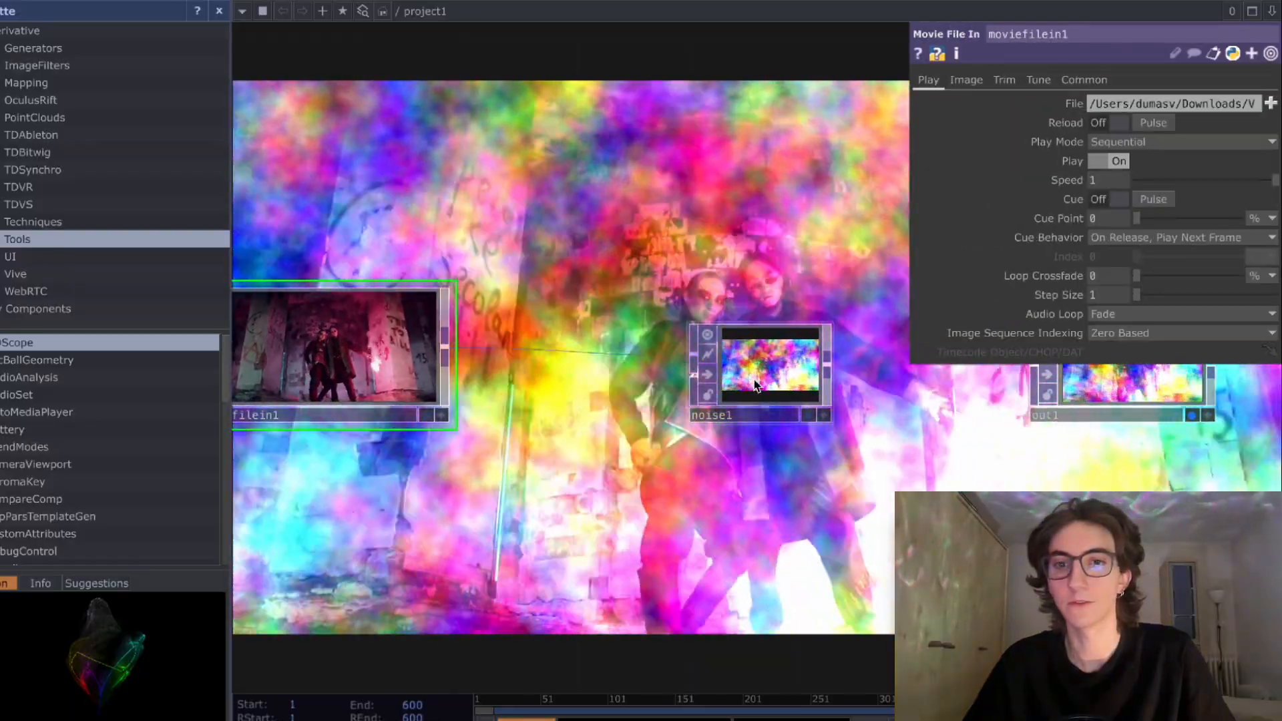
left_click(836, 325)
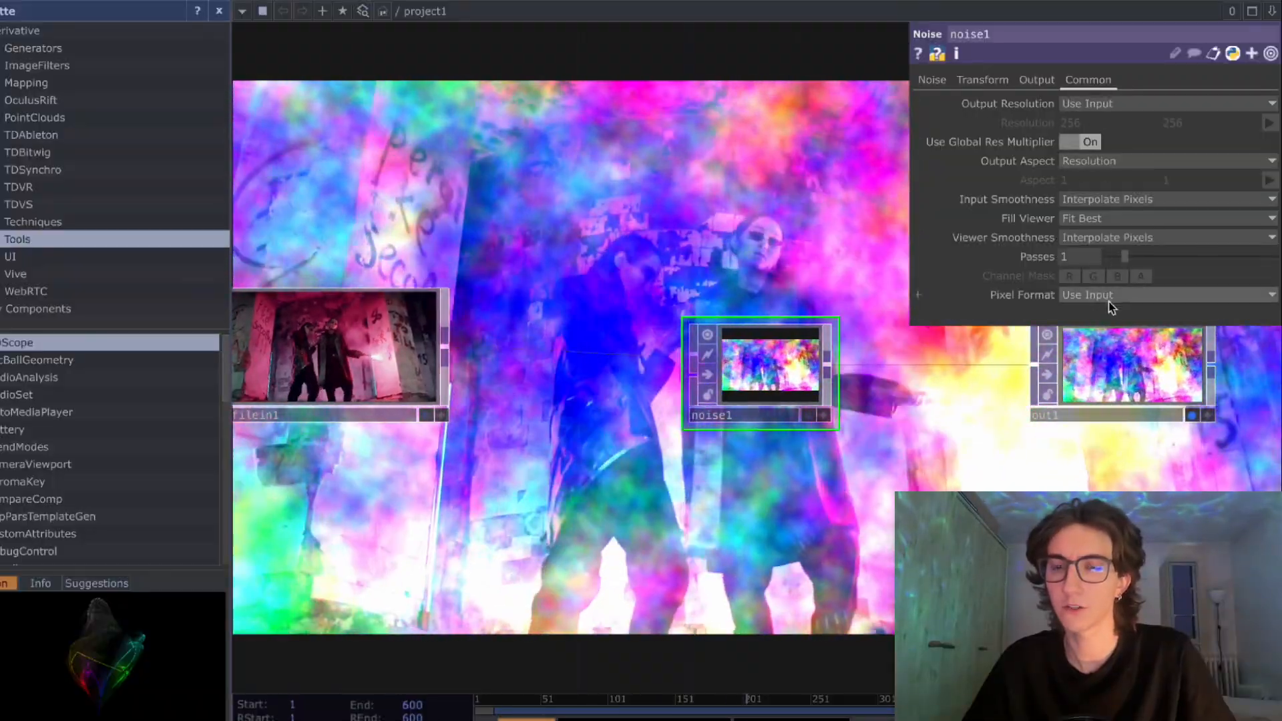
left_click(1108, 295)
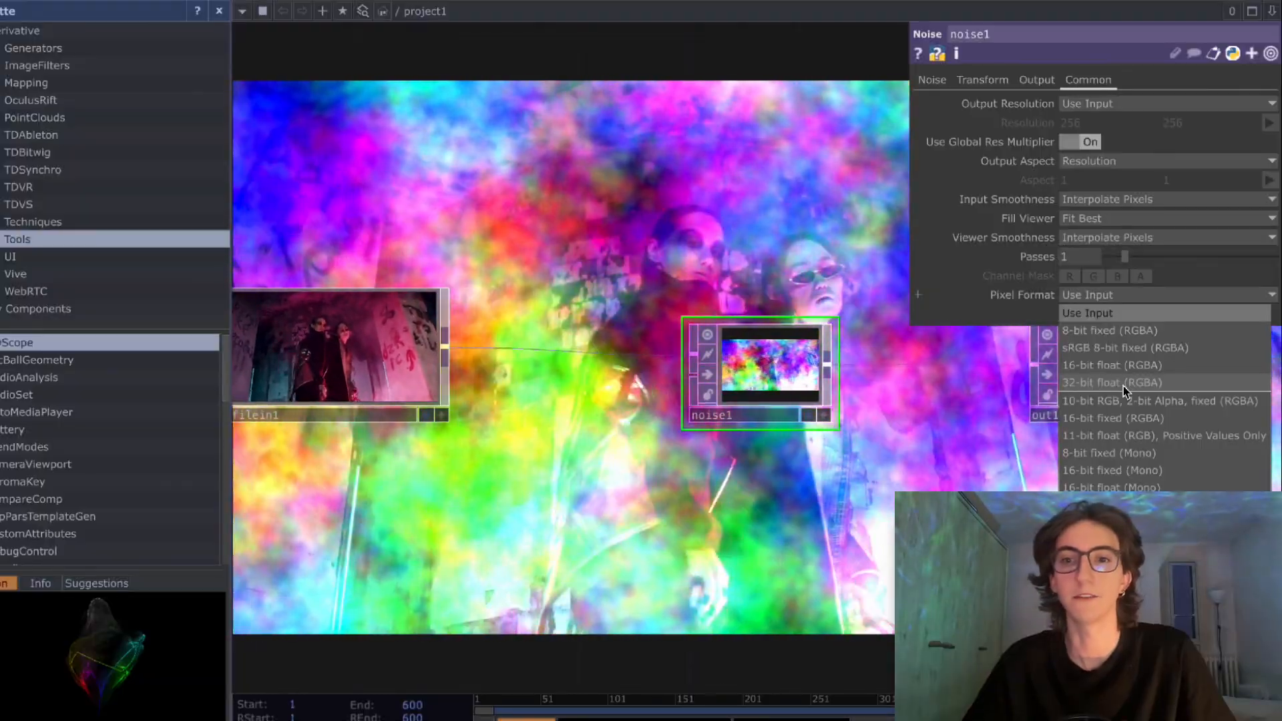
left_click(1124, 384)
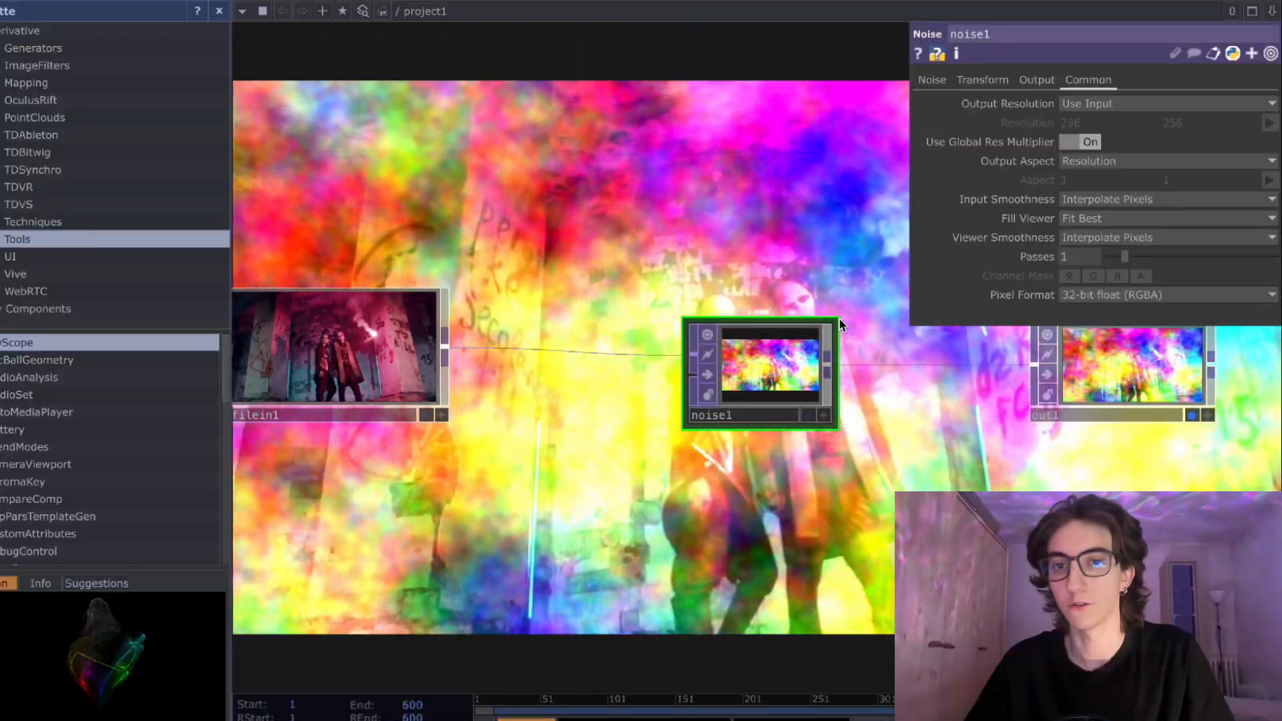
- Enlarge the Noise node and move it below the Movie File In and Out nodes
key("Tab")
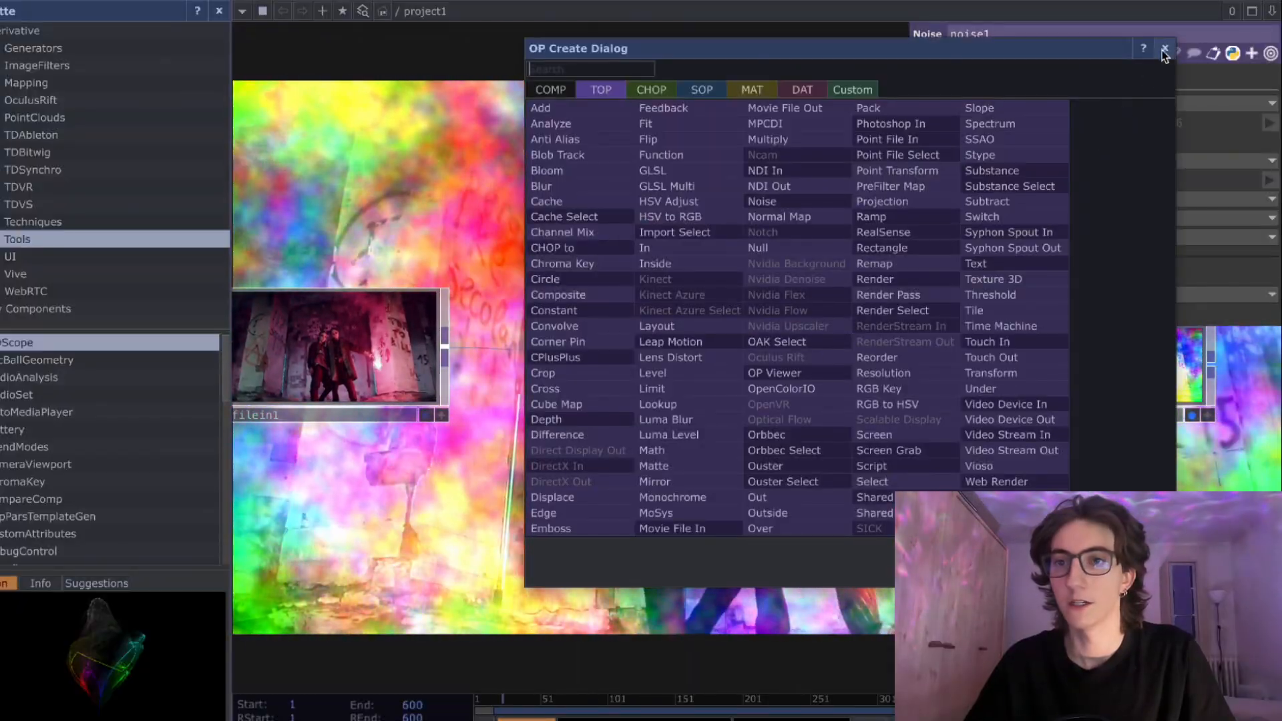
left_click(1164, 49)
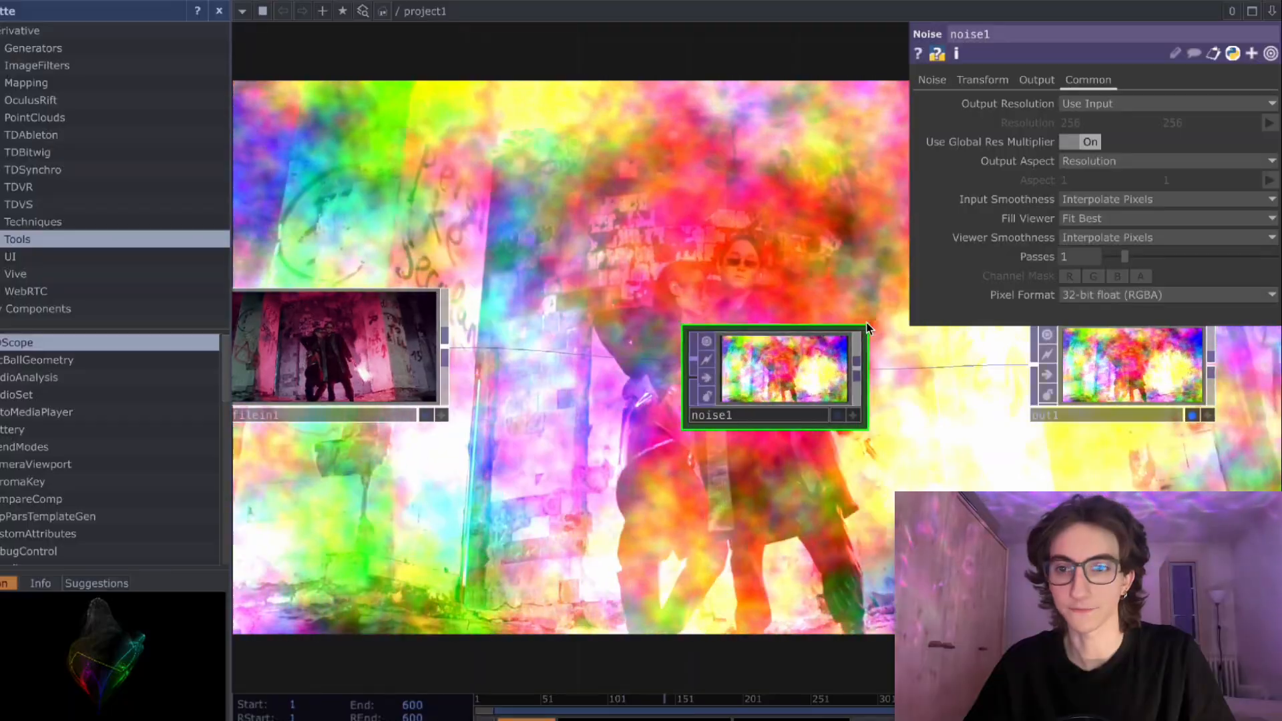
left_click_drag(849, 354, 773, 353)
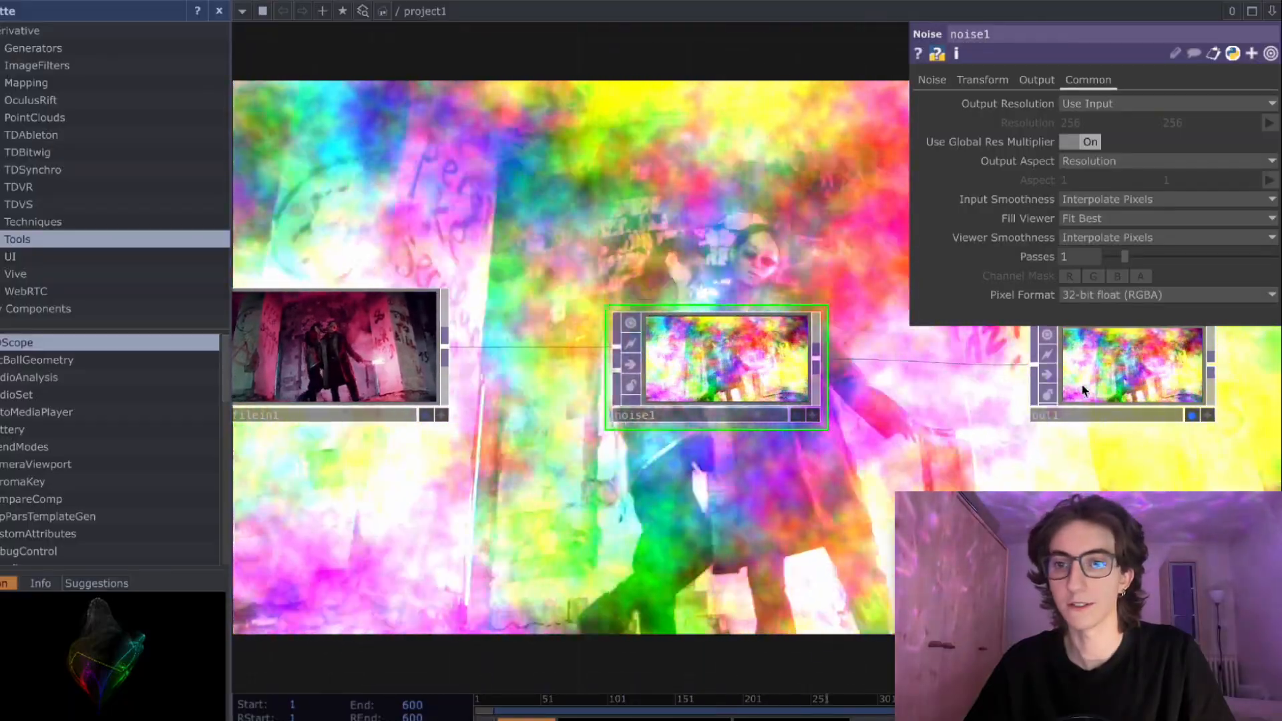
left_click_drag(1090, 388, 1089, 443)
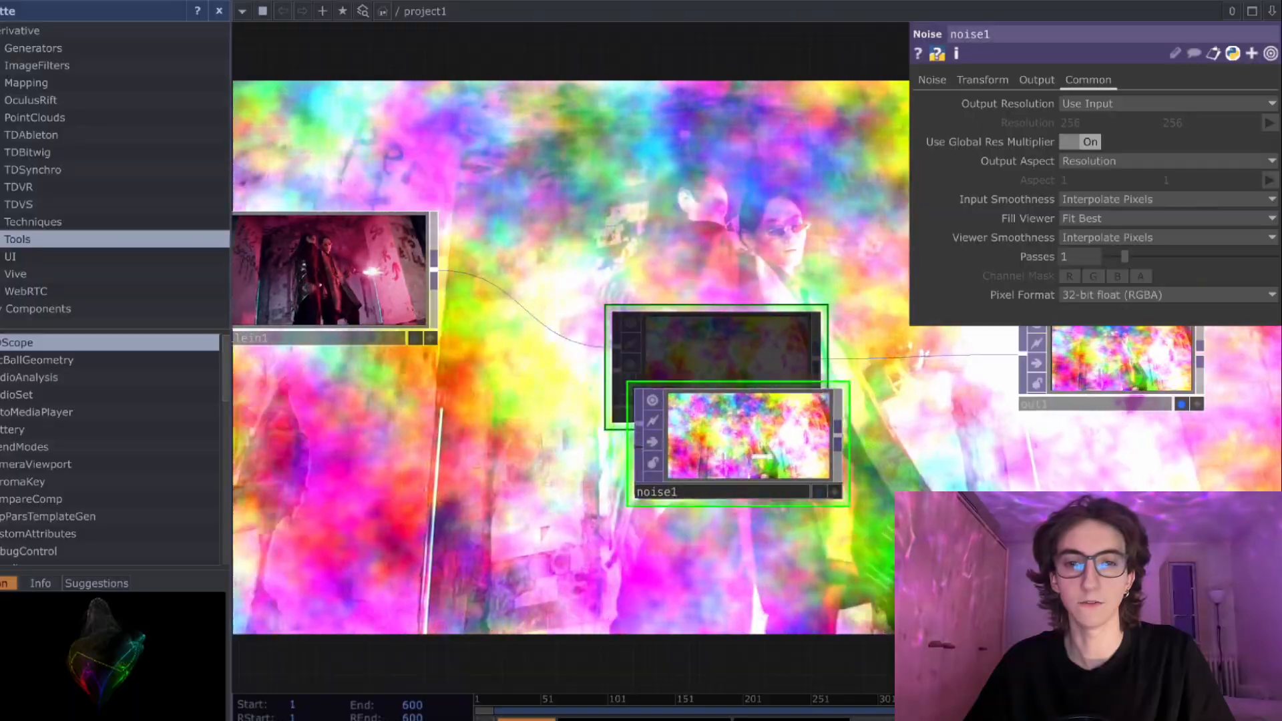
left_click_drag(761, 456, 784, 470)
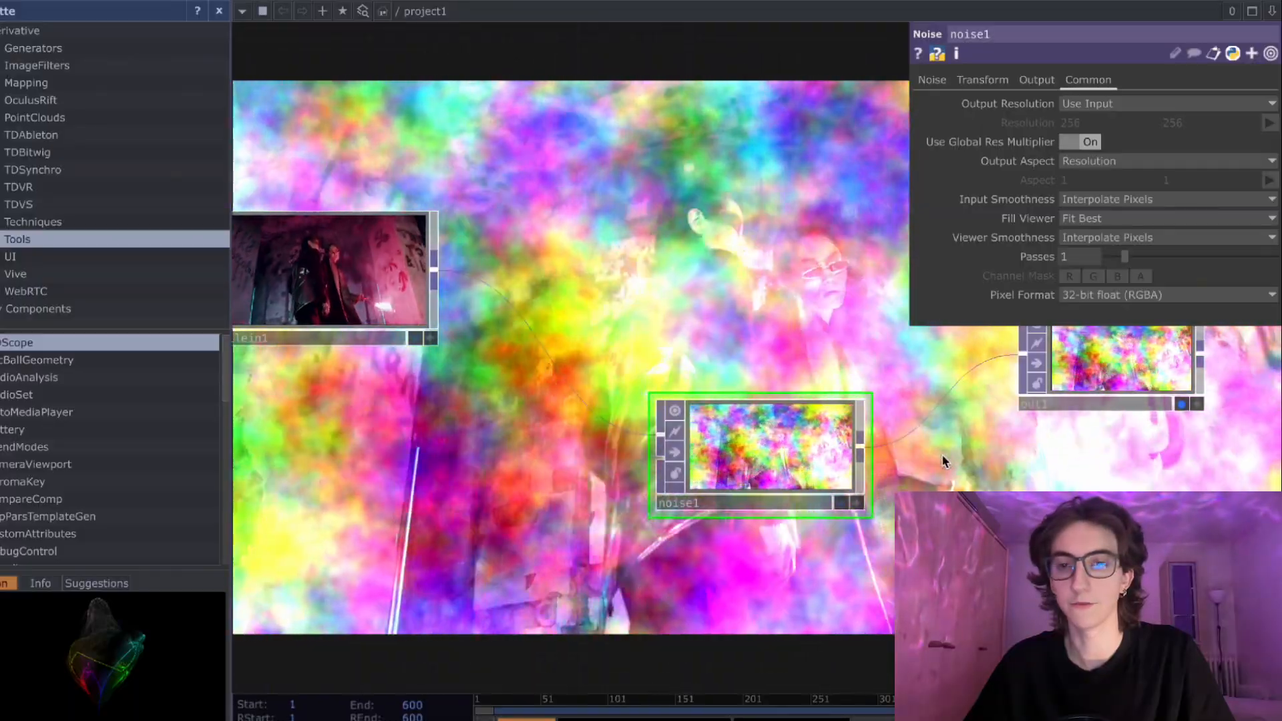
scroll(959, 465, "down", 1)
left_click_drag(948, 465, 640, 485)
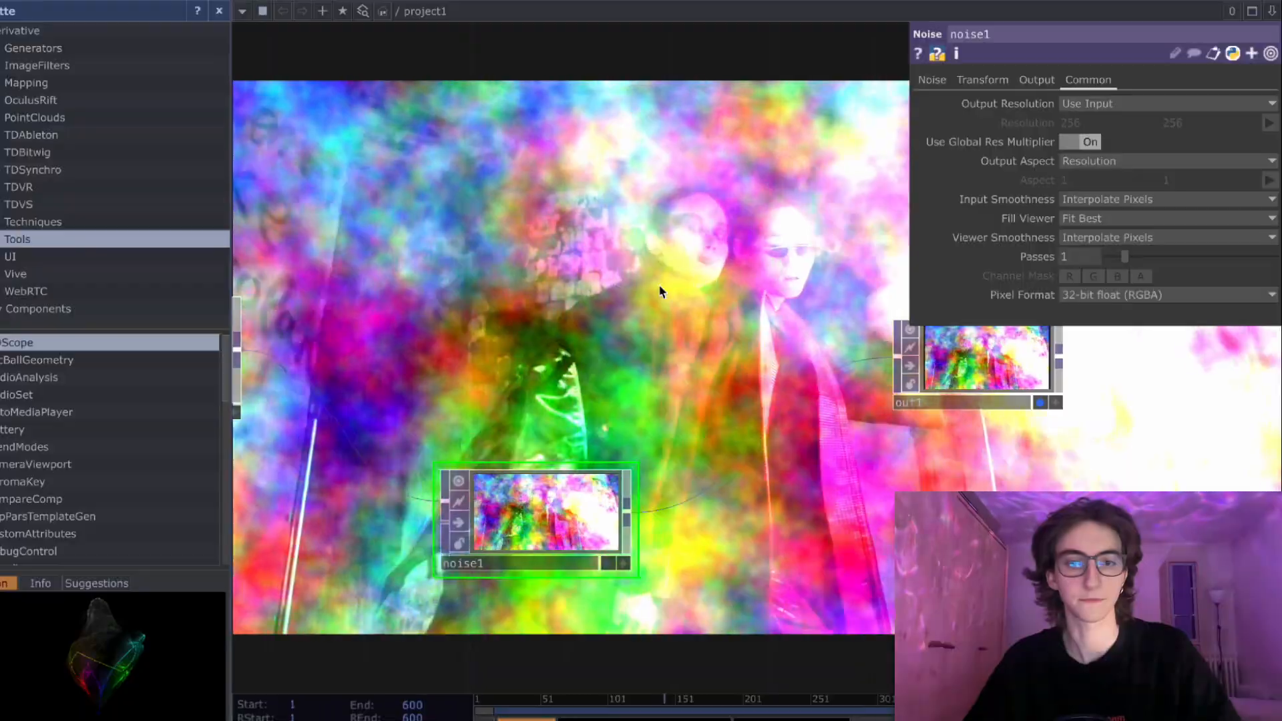
- Add a Displace TOP above the Noise, between the Movie File In and the Out
scroll(724, 301, "down", 5)
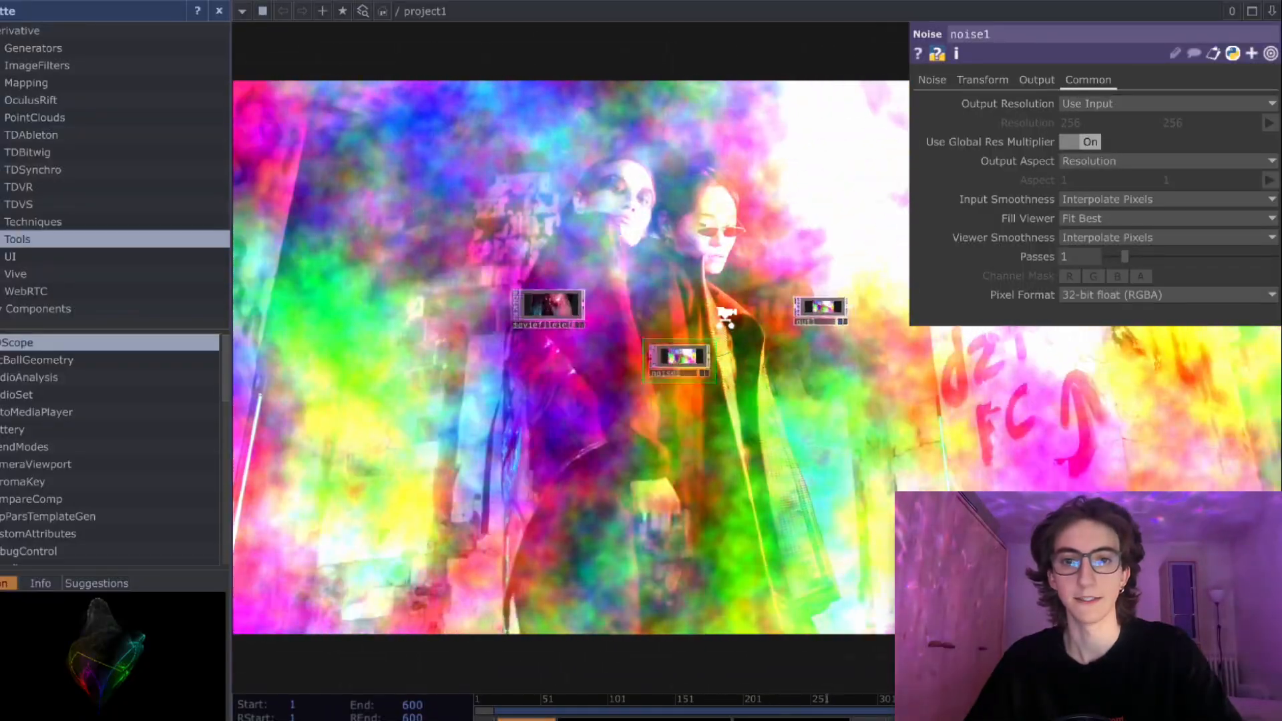
key("Tab")
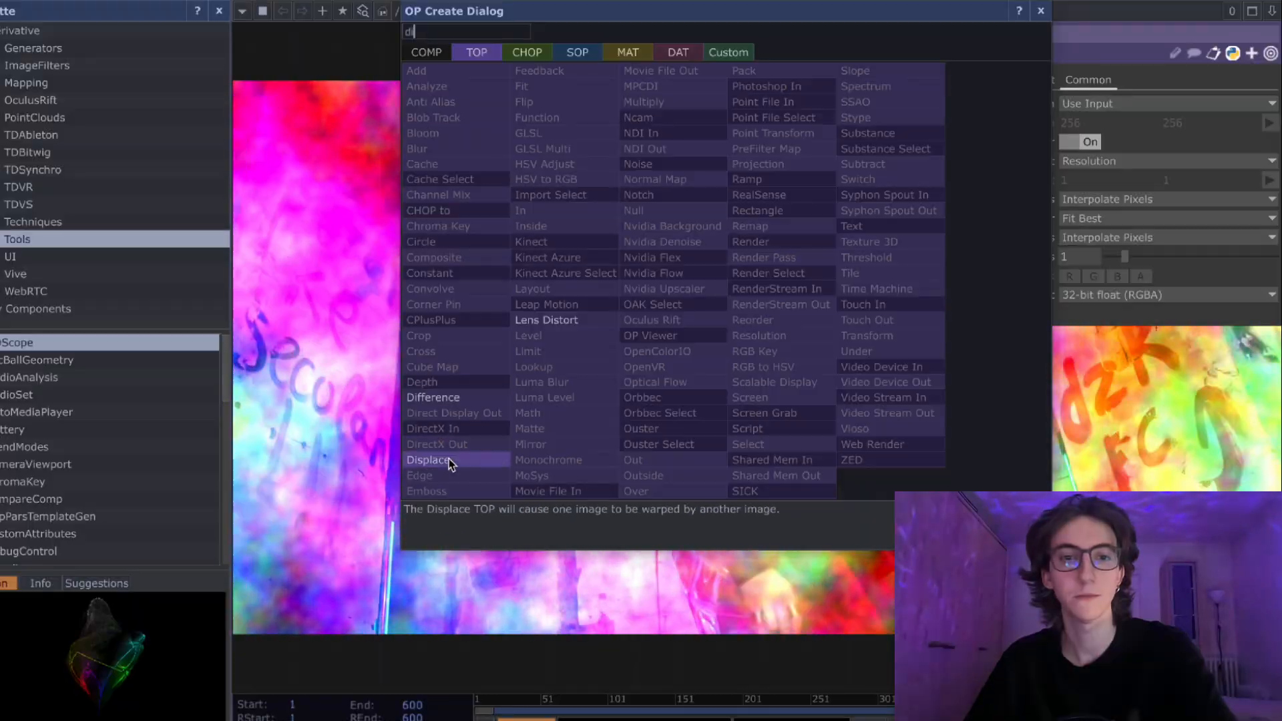
left_click(450, 462)
left_click(723, 268)
scroll(758, 269, "up", 3)
scroll(758, 270, "up", 5)
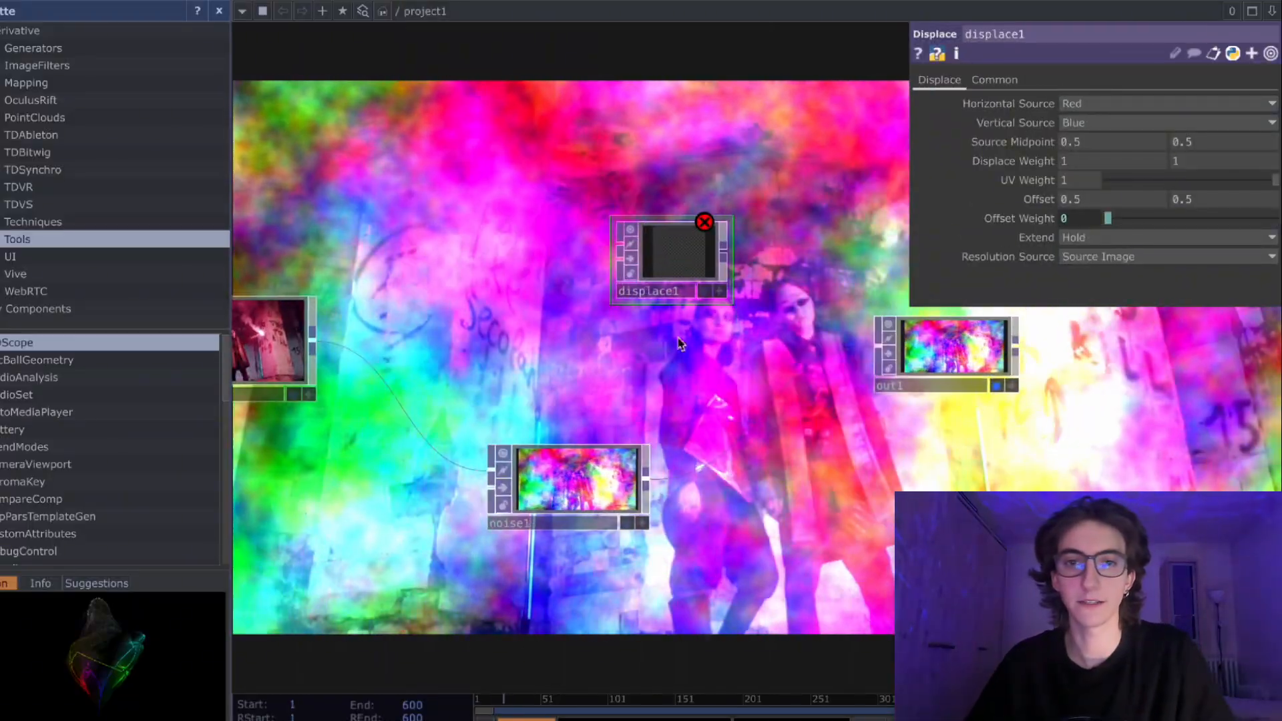
scroll(692, 313, "up", 2)
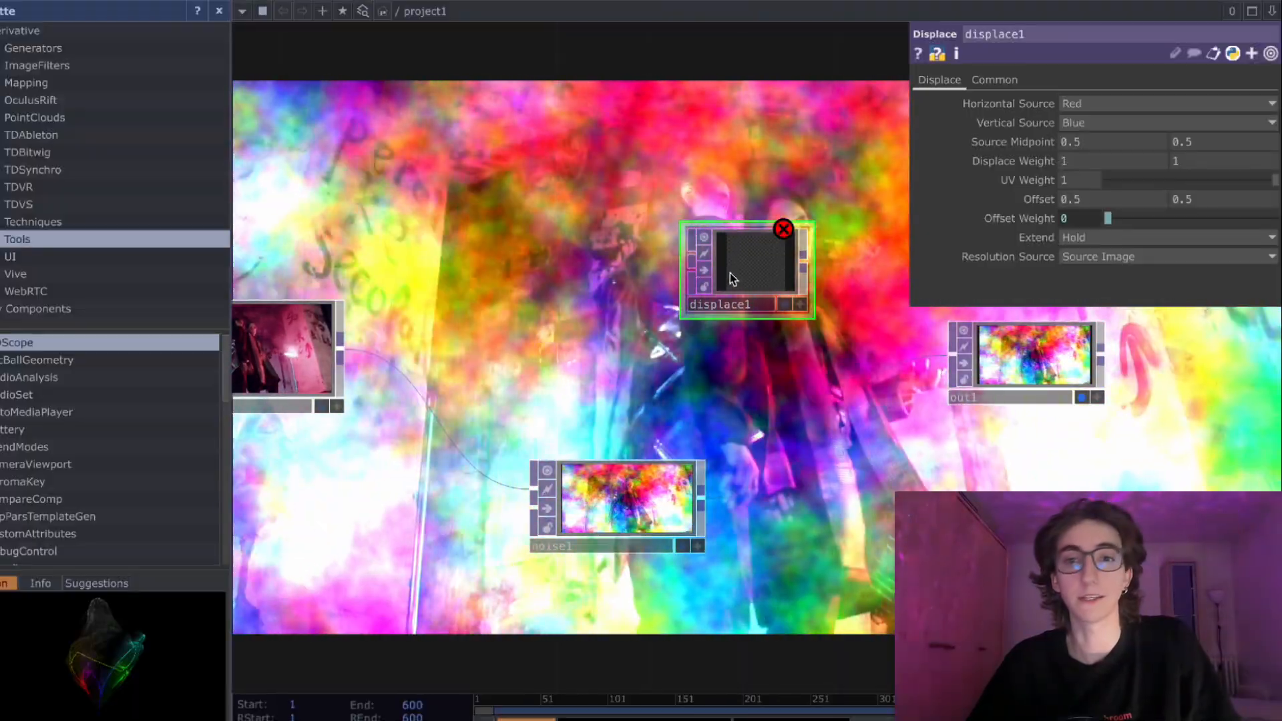
- Spread the network out by moving the Displace farther from the Movie File In and the Out lower and farther away
left_click_drag(731, 276, 768, 276)
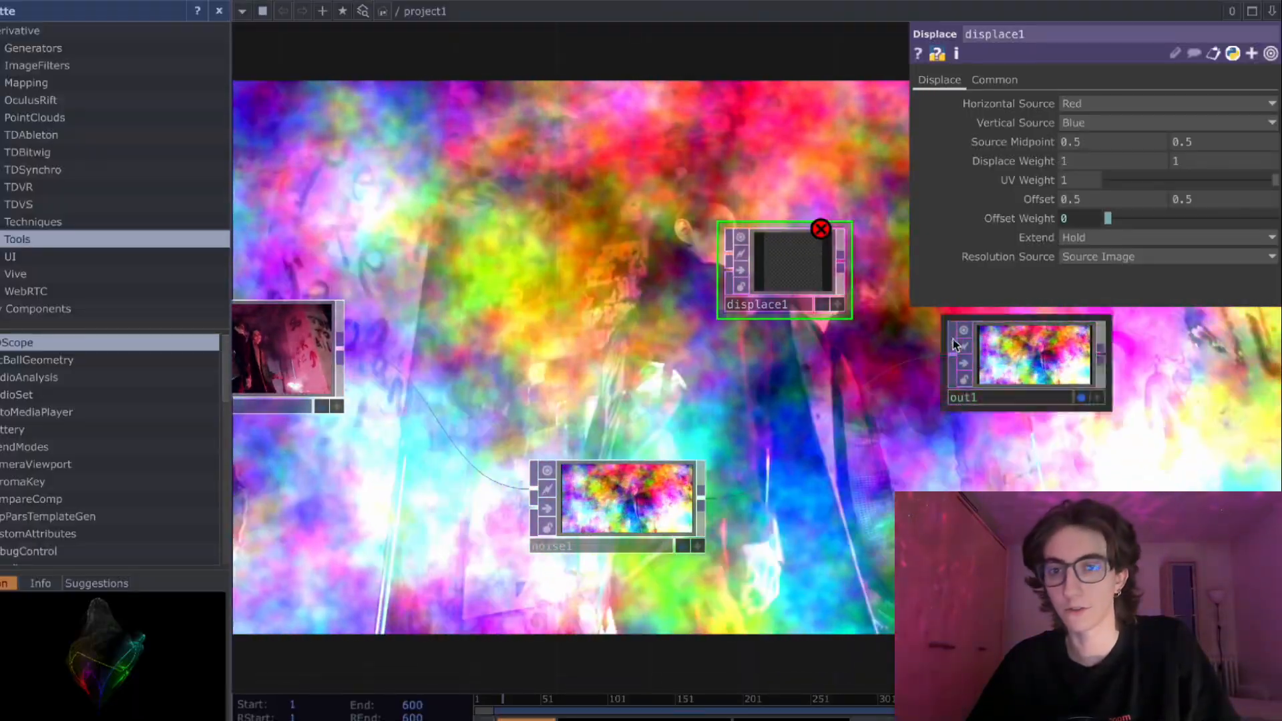
left_click_drag(1034, 354, 1126, 429)
left_click_drag(837, 394, 761, 391)
left_click_drag(707, 256, 834, 254)
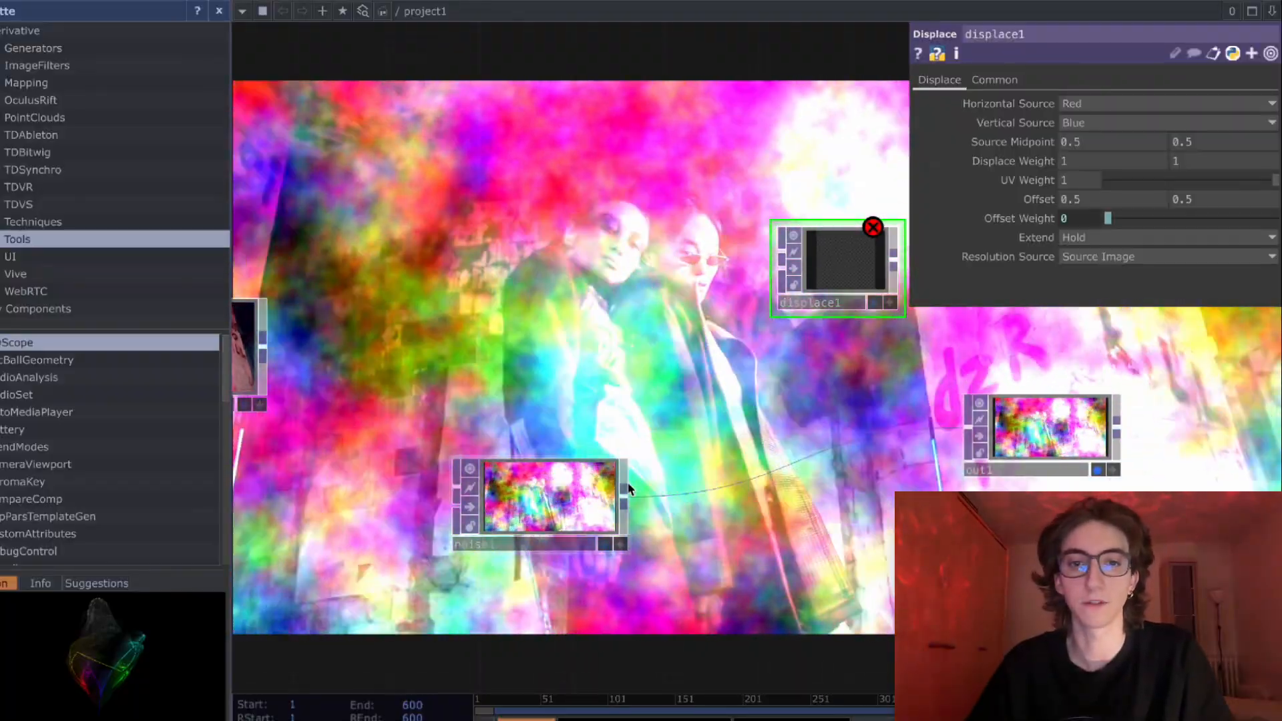
- Connect the Movie File In to the Displace's first input and the Noise to its second, and show the Displace in the background
left_click_drag(624, 493, 780, 269)
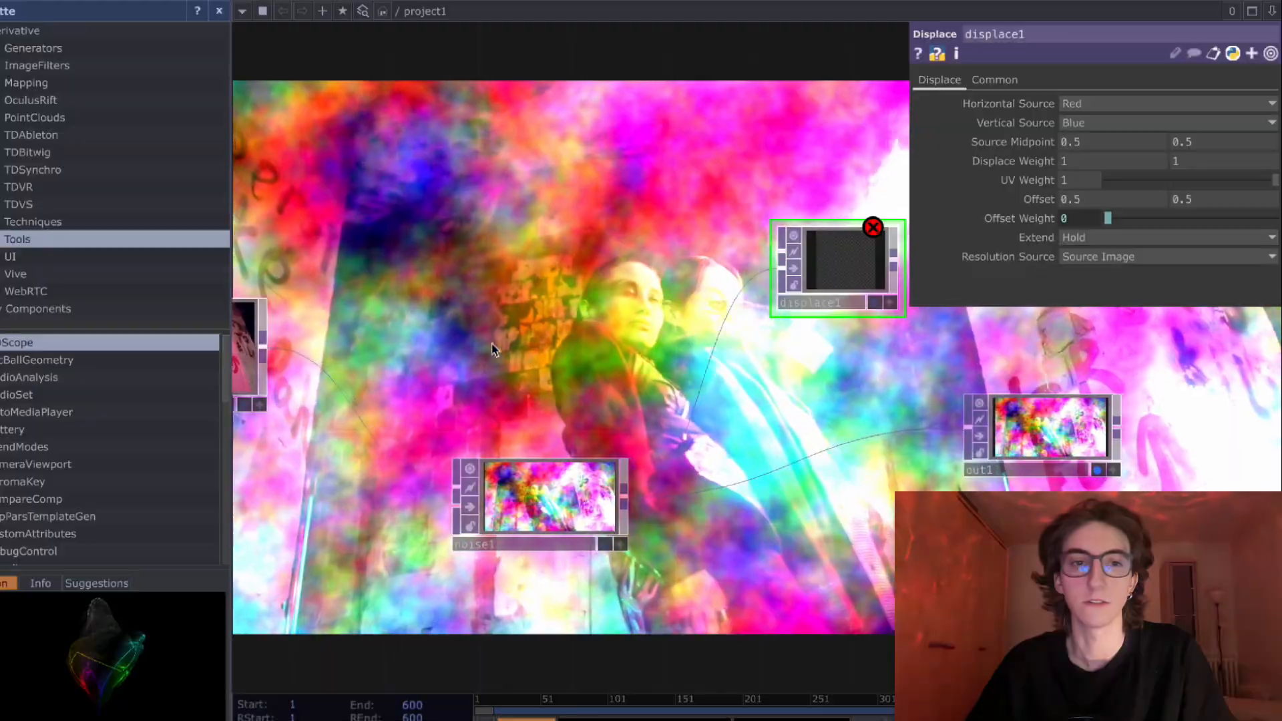
left_click_drag(264, 347, 775, 255)
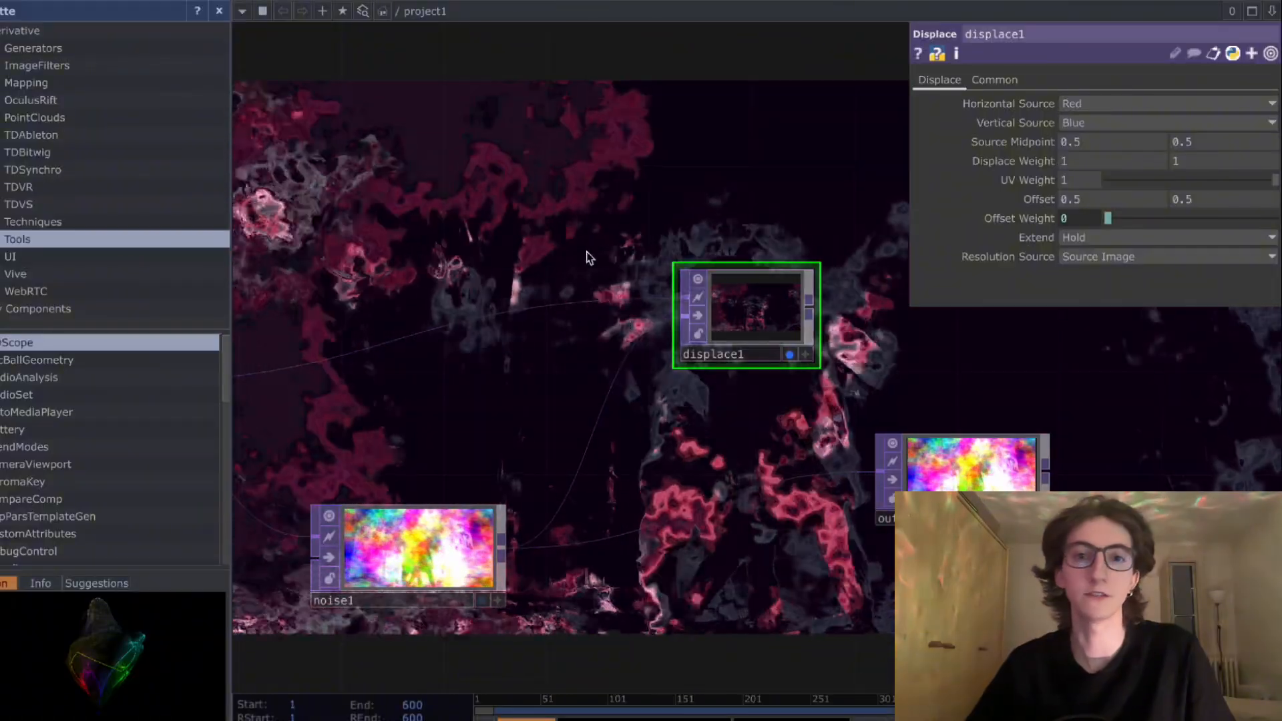
- Swap the Displace's inputs so the Noise feeds the first input and the Movie File In feeds the second
left_click_drag(557, 379, 412, 397)
left_click(284, 378)
left_click_drag(379, 540, 410, 534)
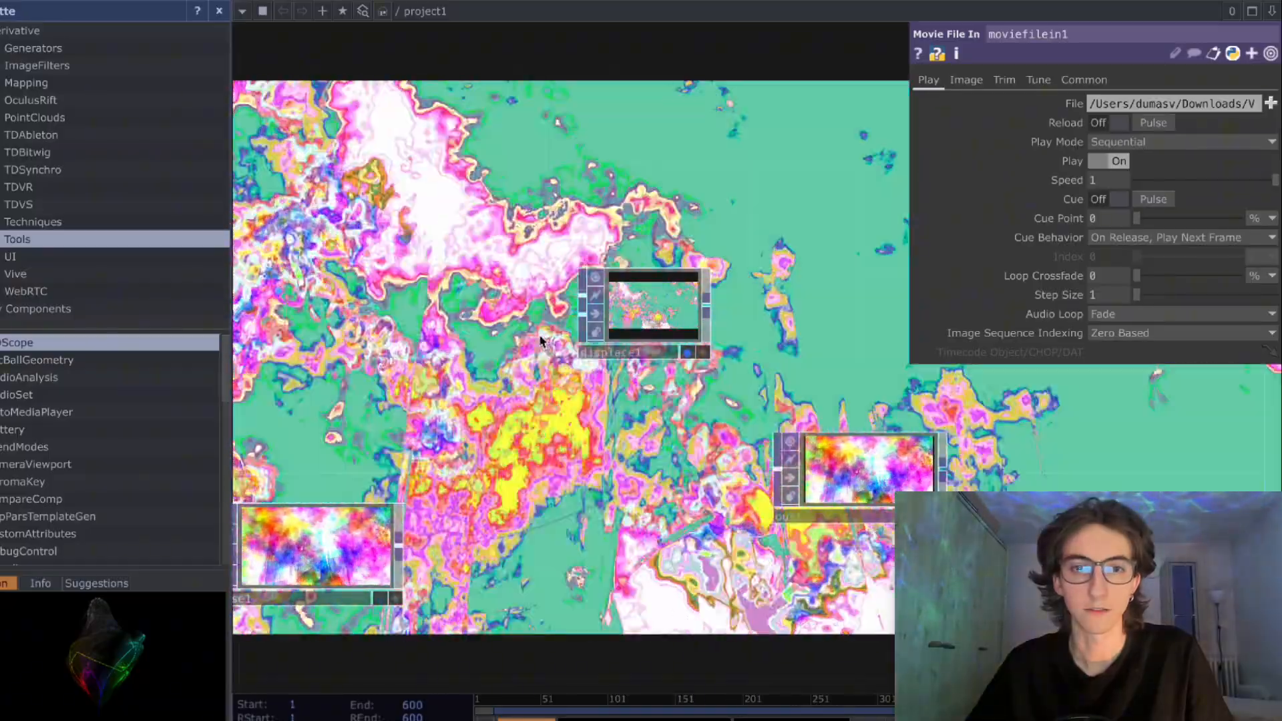
right_click(544, 312)
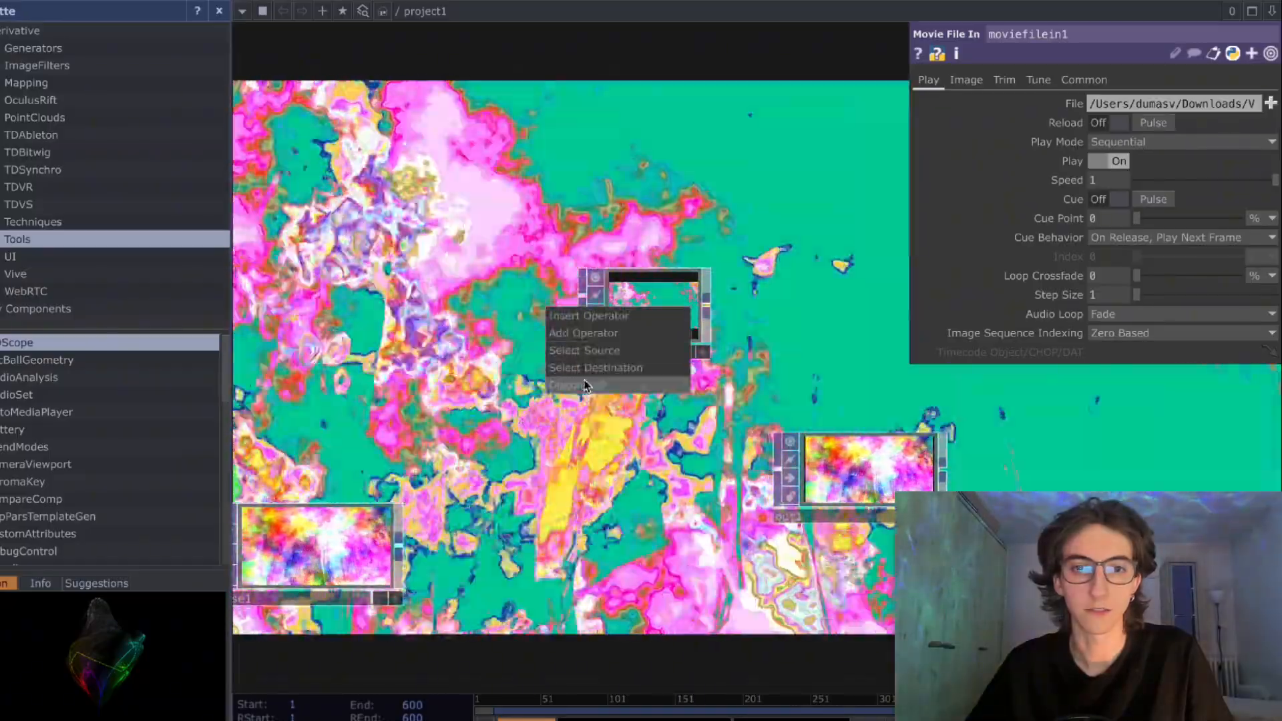
left_click(585, 384)
left_click_drag(424, 392, 579, 364)
scroll(304, 363, "down", 3)
left_click_drag(371, 361, 775, 296)
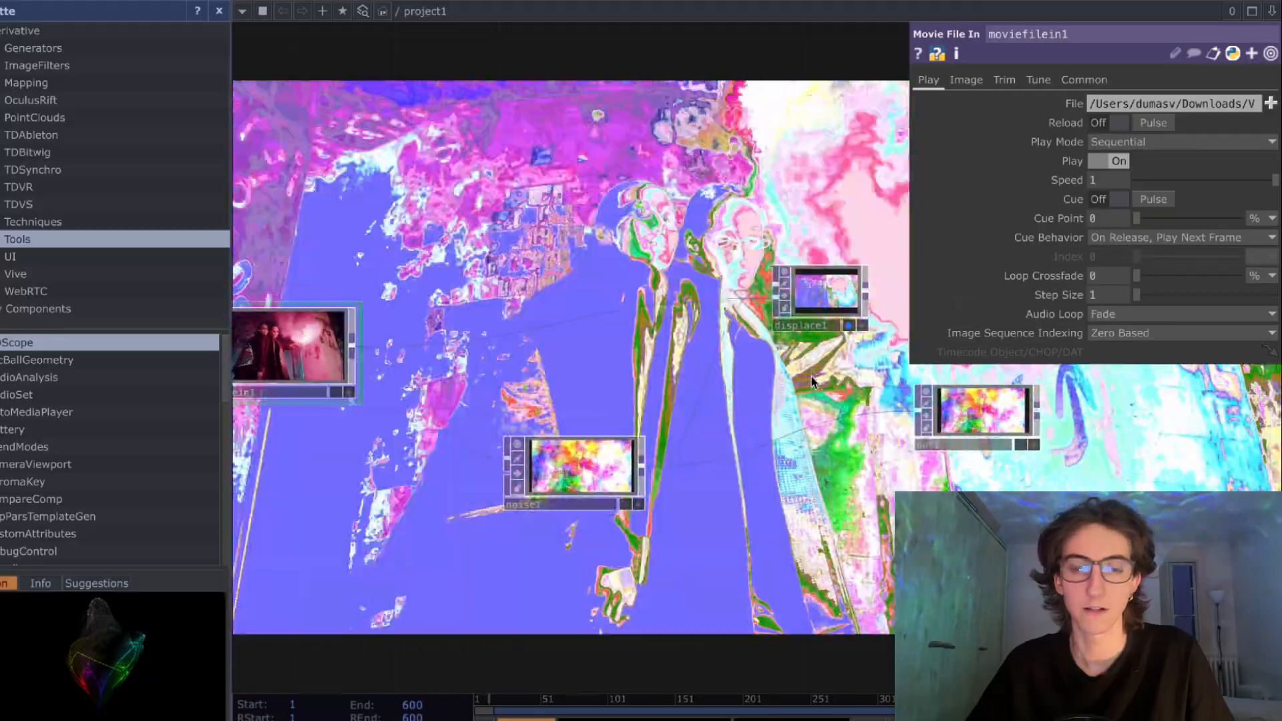
- Set the Displace's Displace Weight to 0.2 and 0.1
left_click_drag(788, 385, 639, 436)
scroll(735, 367, "up", 2)
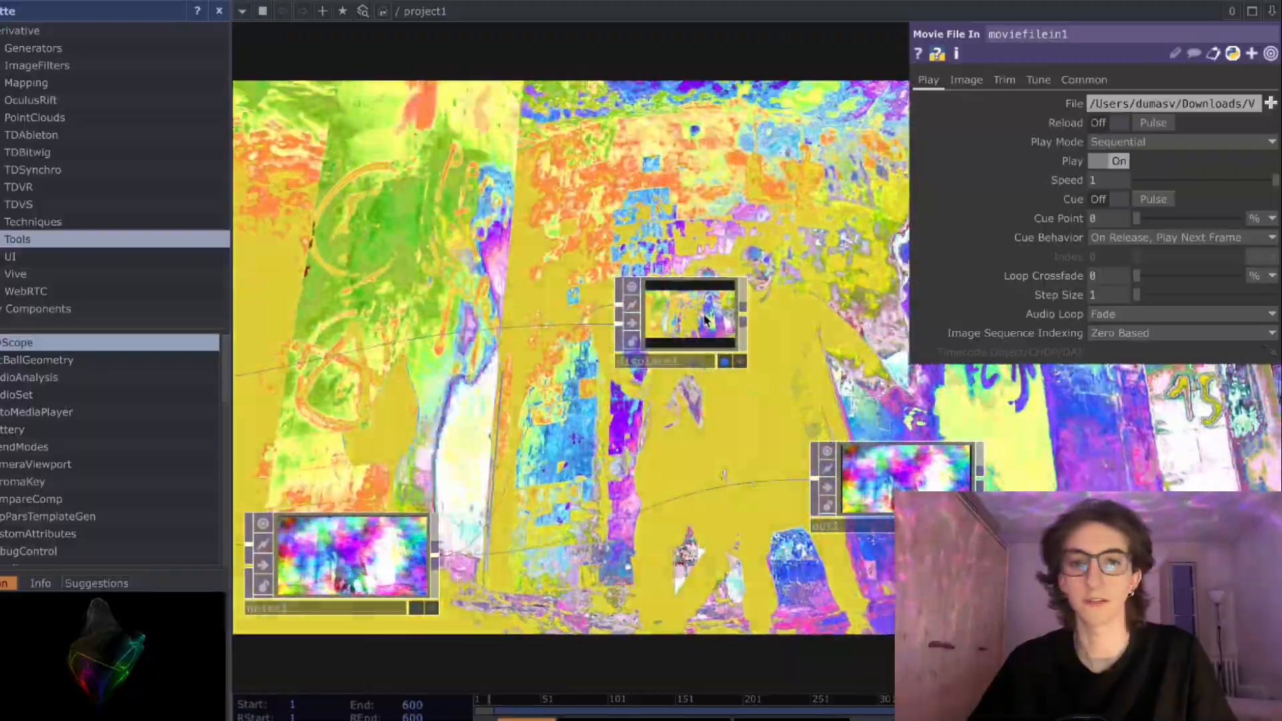
left_click(705, 320)
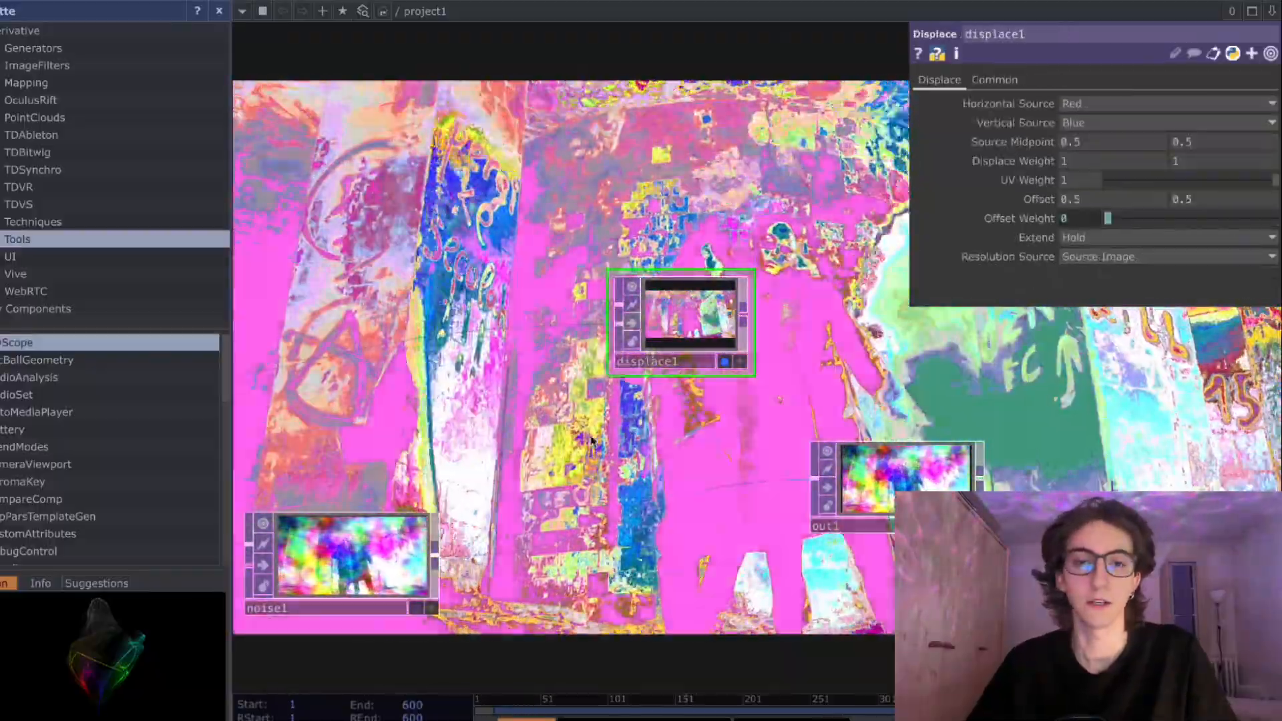
left_click_drag(607, 438, 566, 449)
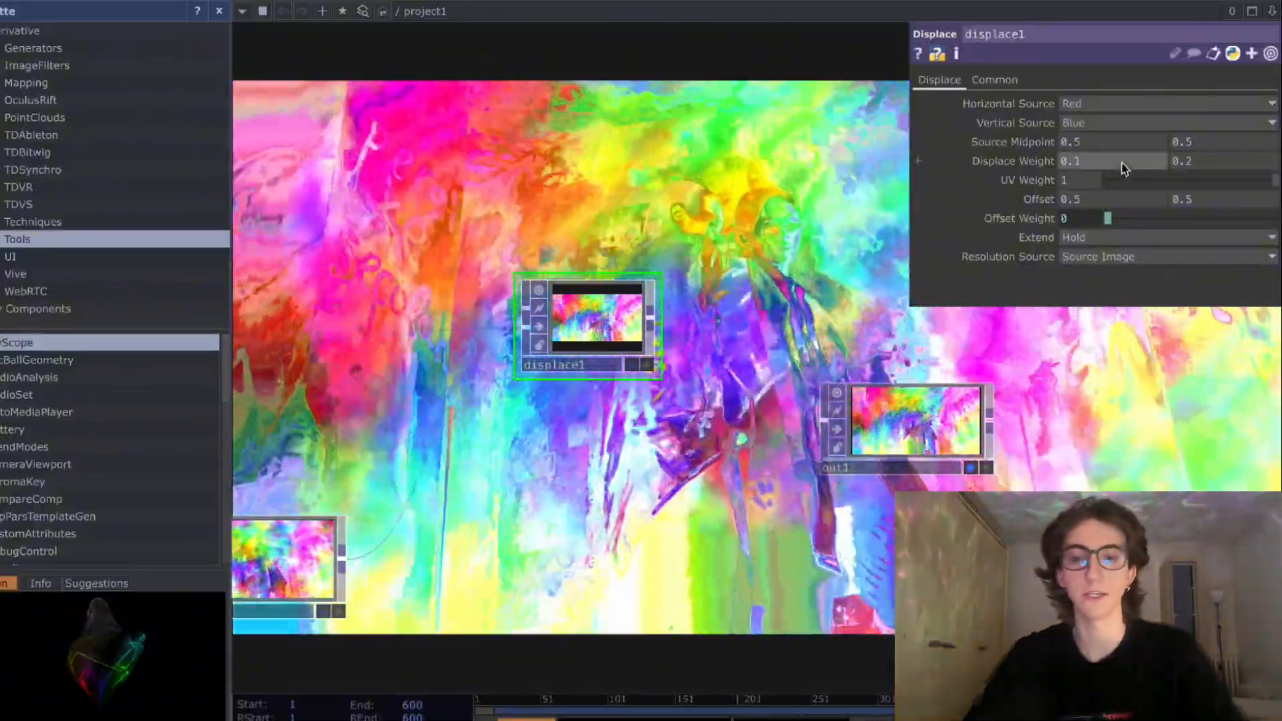
left_click(1121, 163)
type("0.2")
left_click(1224, 160)
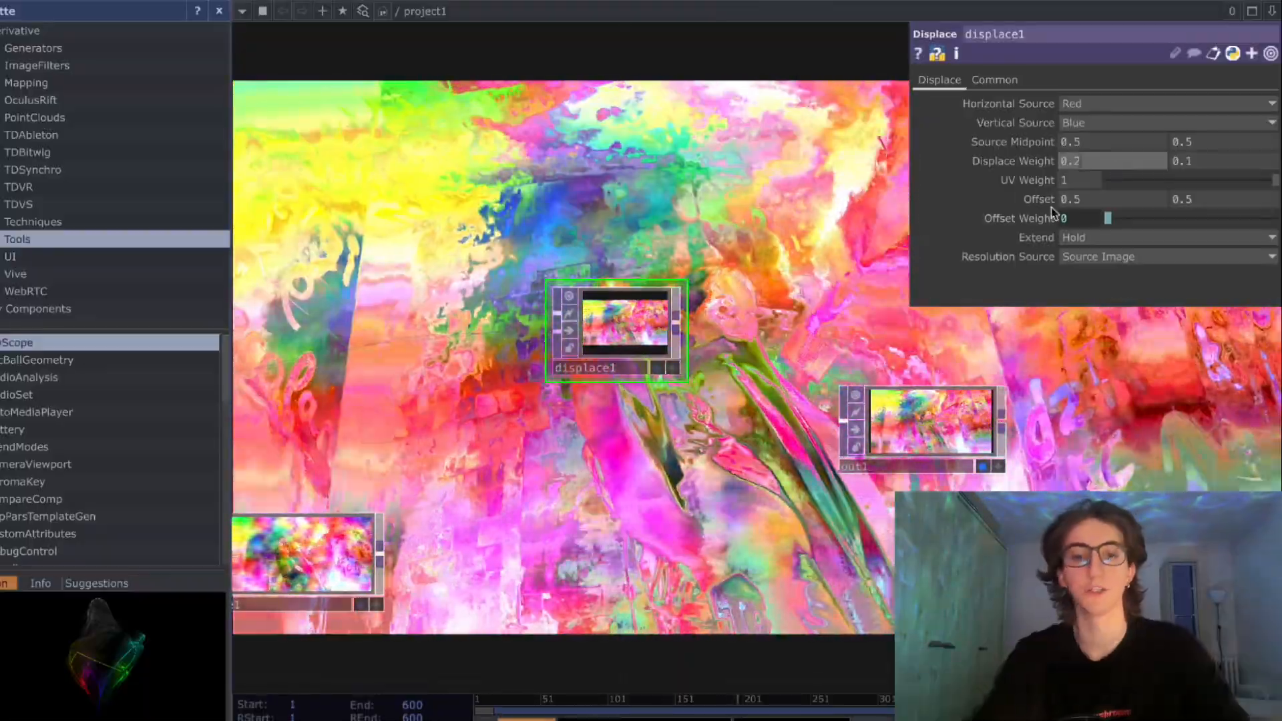
- Try 0.5 and 0.1 as the Displace's first Displace Weight value and settle on 0.2
key("BackSpace")
type("5")
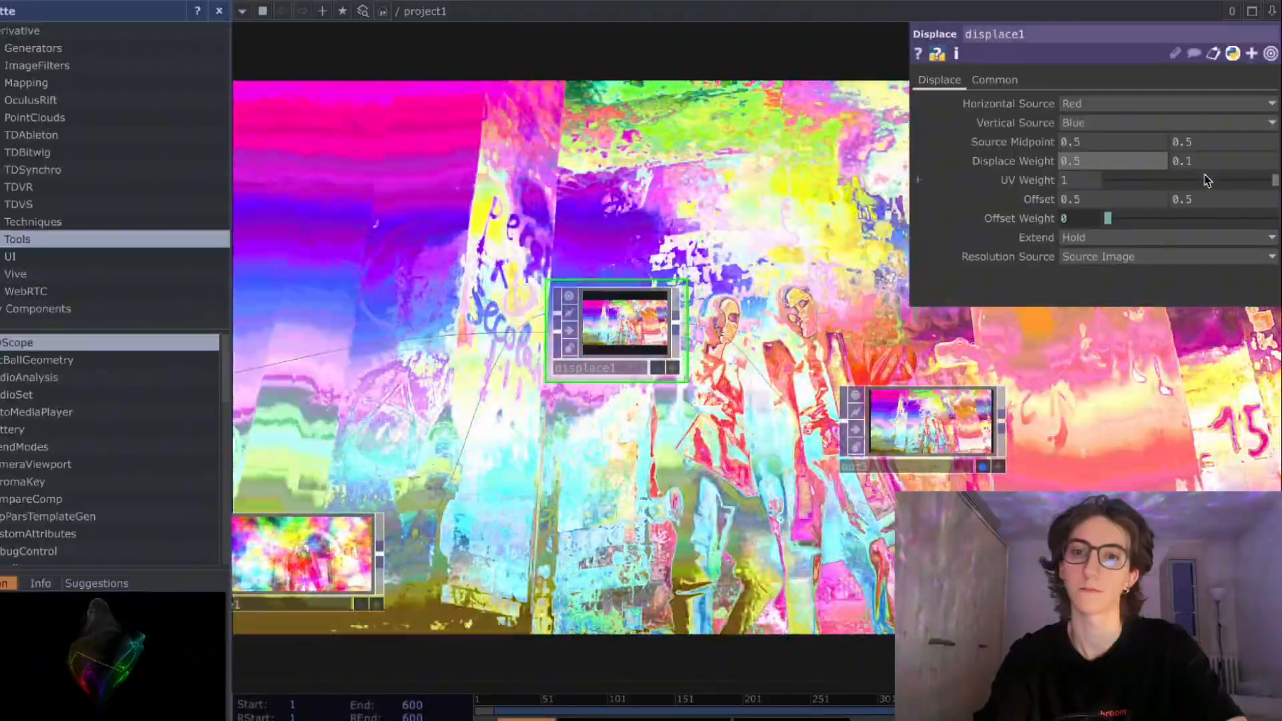
key("BackSpace")
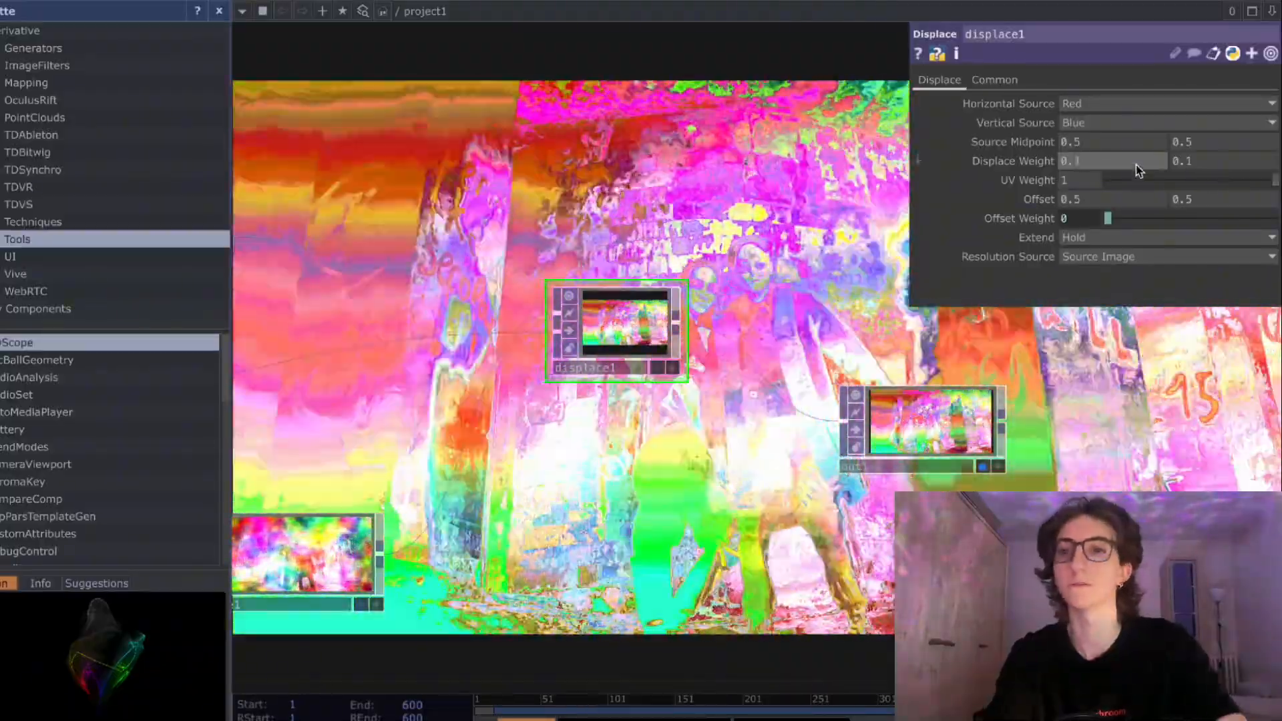
type("1")
key("Return")
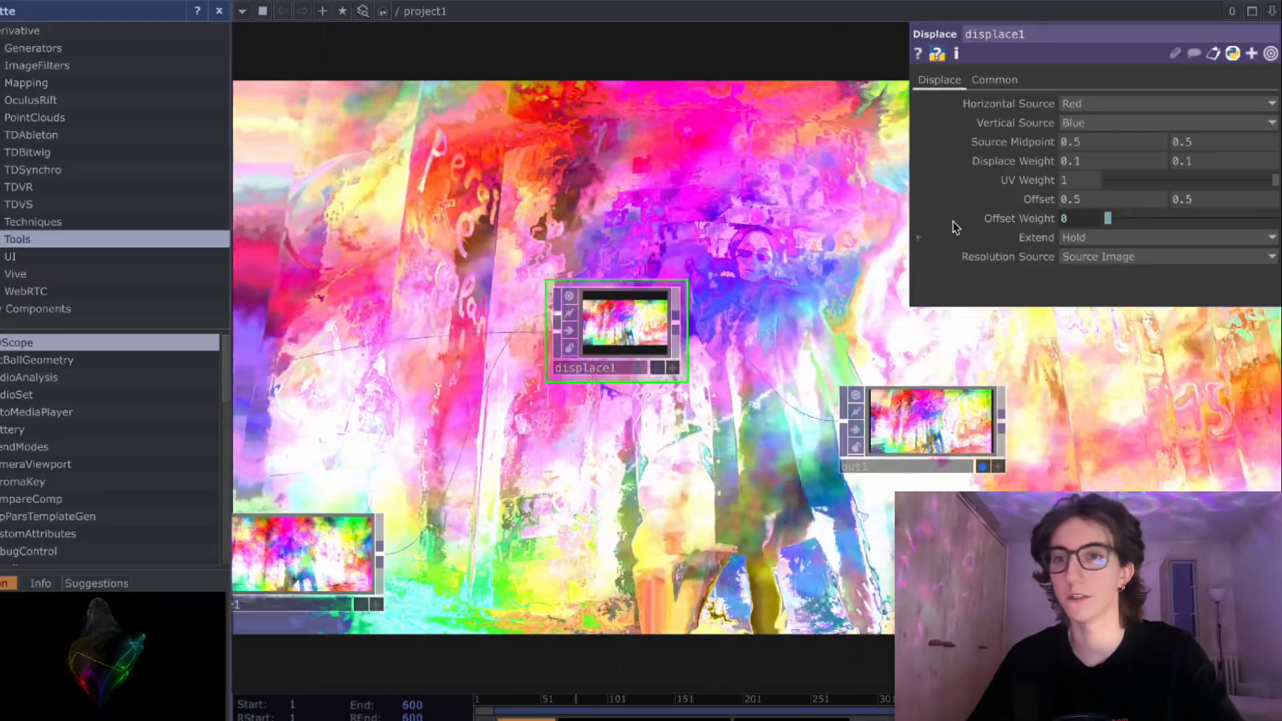
left_click(1109, 161)
key("BackSpace")
type("2")
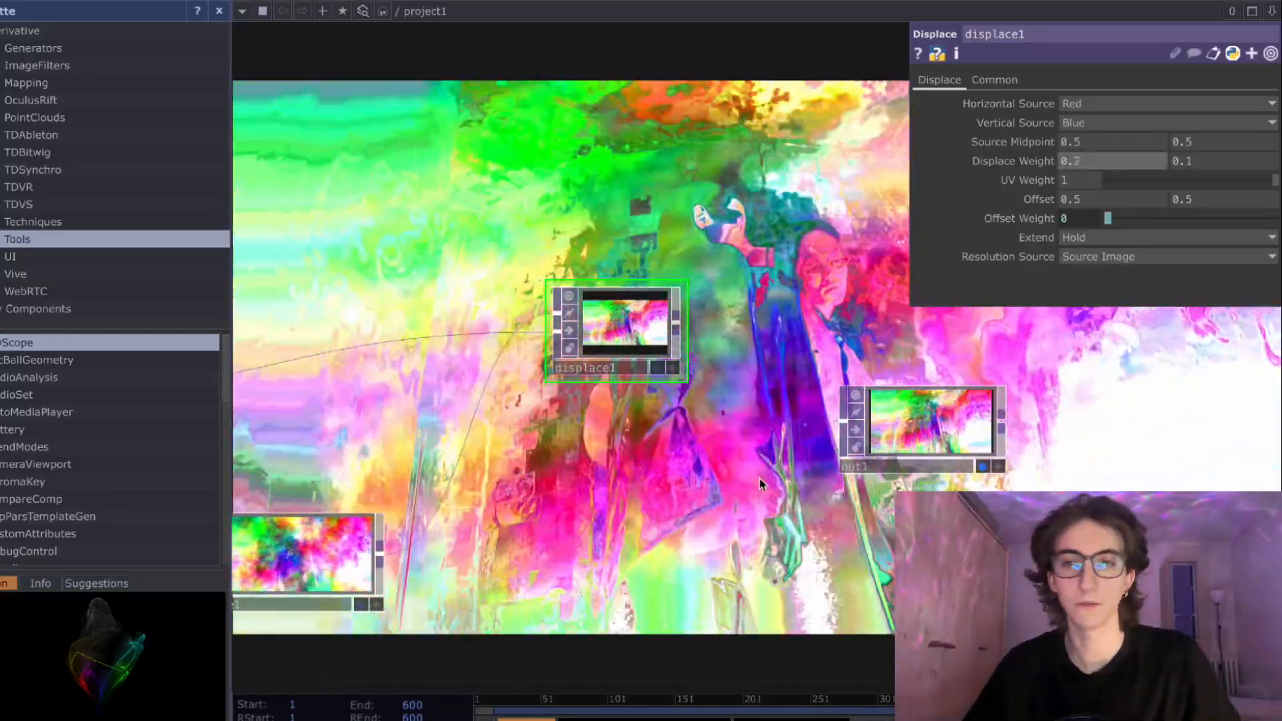
- Insert a Level TOP into the connection between the Movie File In and the Displace, above the Noise
scroll(761, 478, "down", 2)
scroll(761, 477, "down", 1)
left_click_drag(696, 481, 803, 462)
scroll(761, 478, "down", 3)
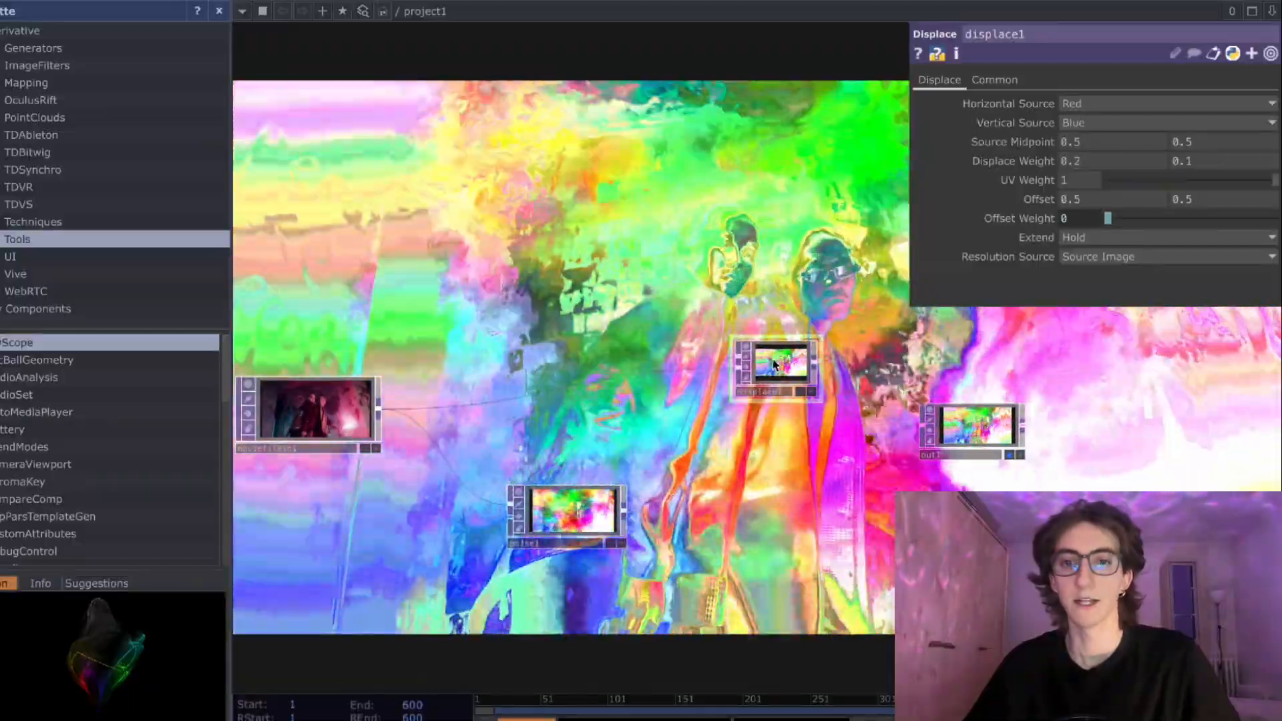
left_click_drag(773, 368, 806, 382)
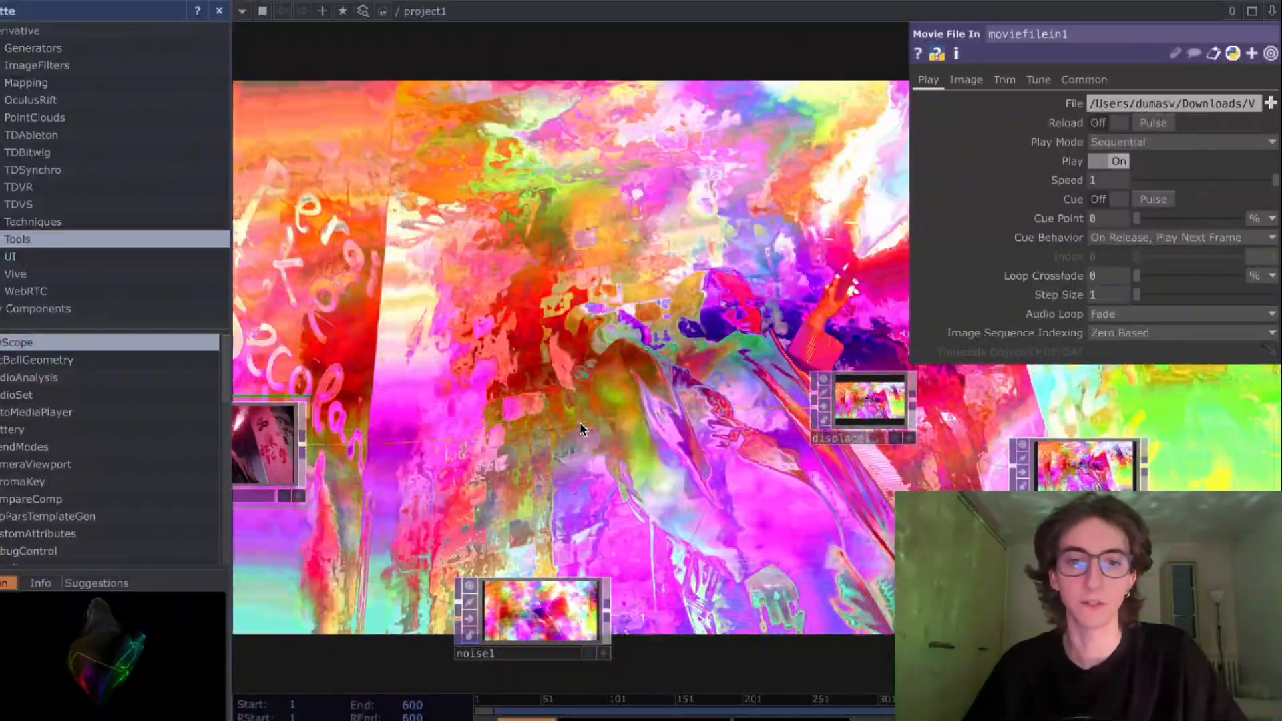
right_click(579, 421)
left_click(609, 416)
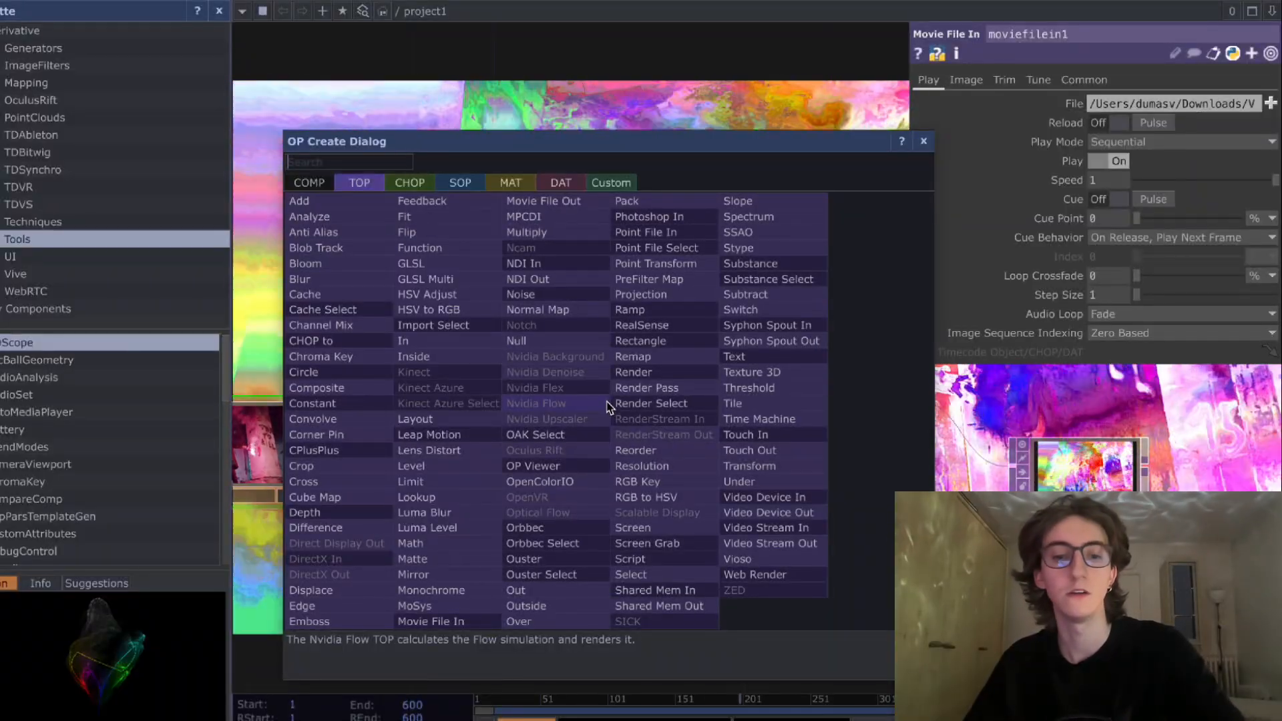
key("Return")
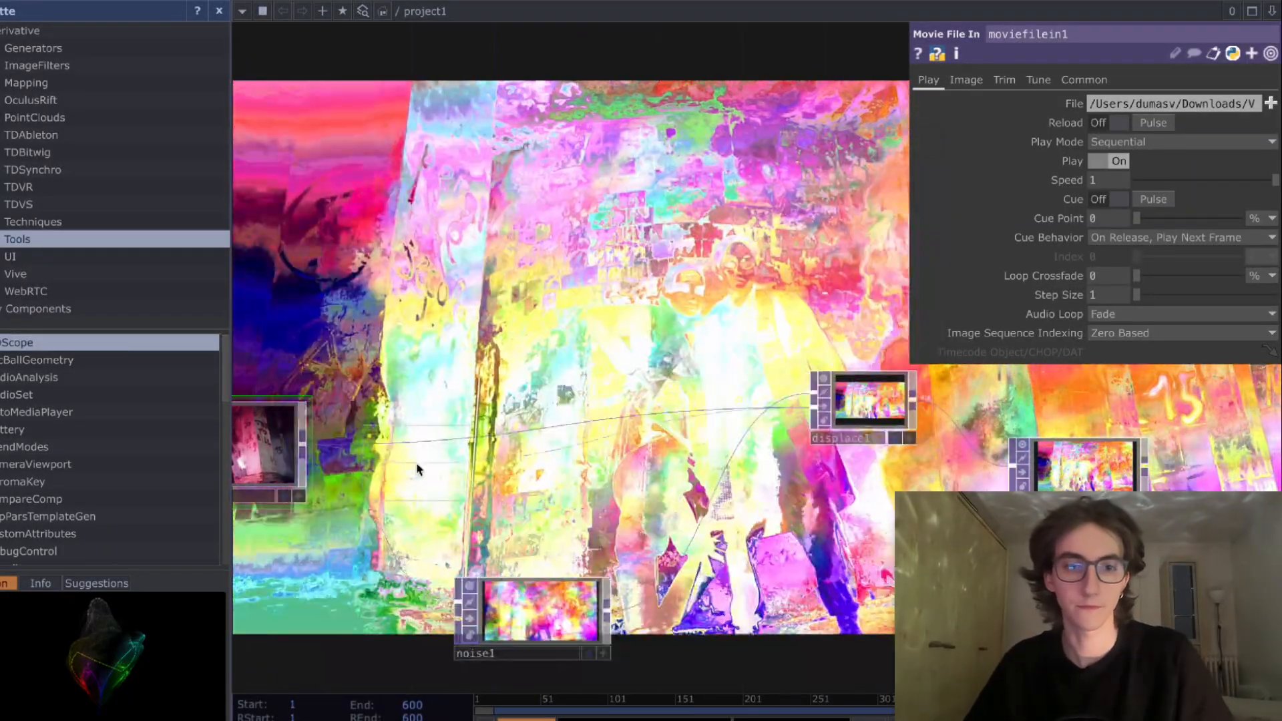
left_click(578, 428)
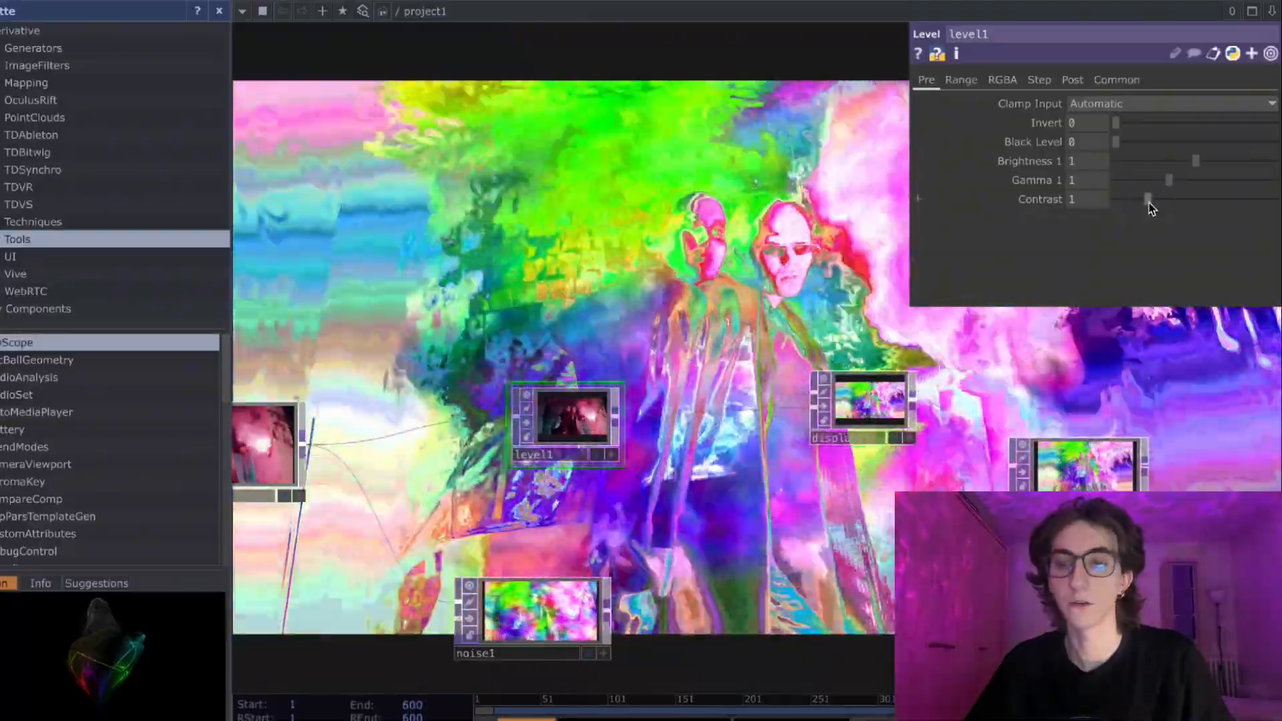
- Set the Level's contrast to 1.22, gamma to 1.43 and brightness to 1.67, keeping black level at 0
mouse_move(1151, 204)
left_mouse_down()
mouse_move(1180, 206)
mouse_move(1123, 202)
mouse_move(1174, 204)
left_mouse_up()
left_click(1158, 180)
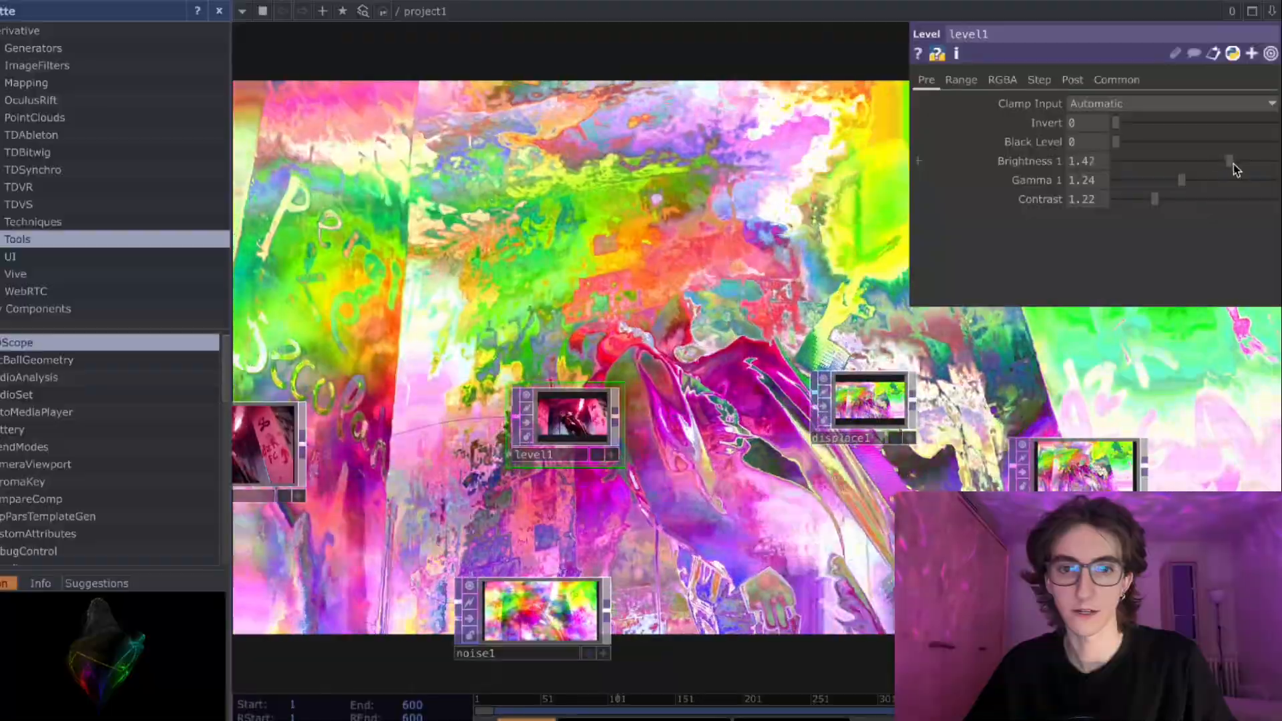
mouse_move(1233, 164)
left_mouse_down()
mouse_move(1194, 164)
mouse_move(1225, 167)
left_mouse_up()
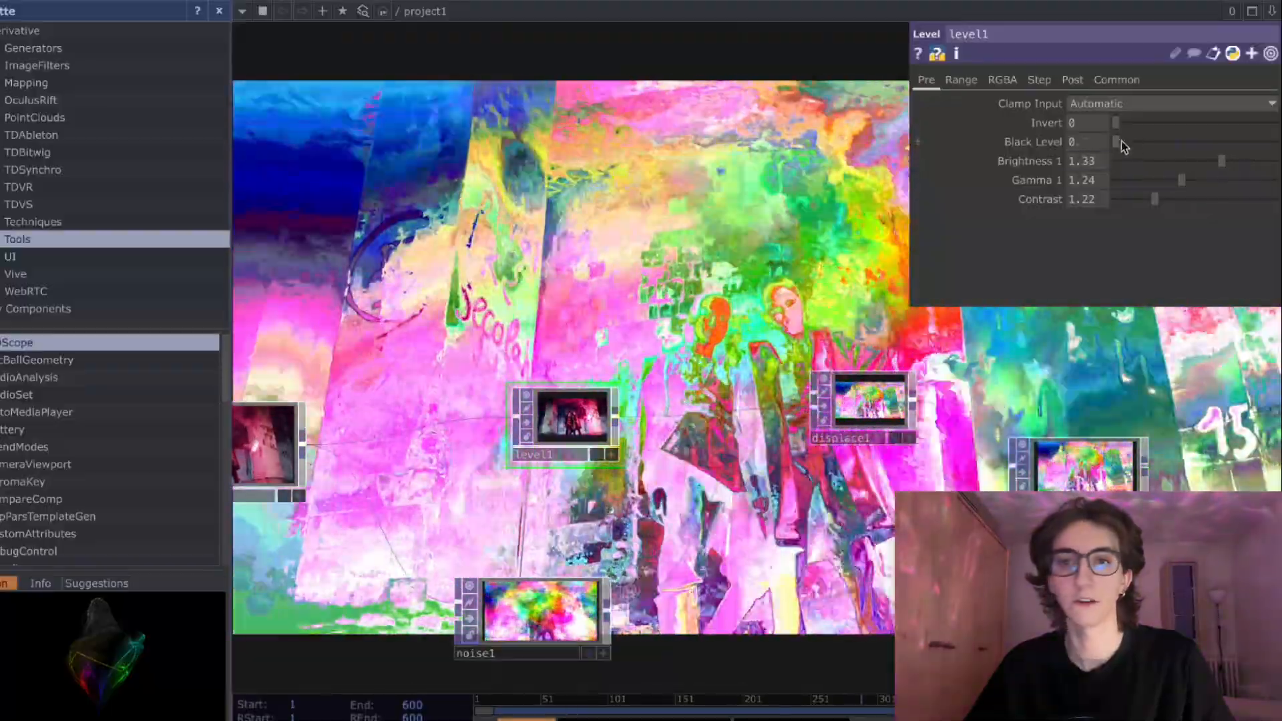
mouse_move(1116, 141)
left_mouse_down()
mouse_move(1176, 148)
mouse_move(1119, 156)
left_mouse_up()
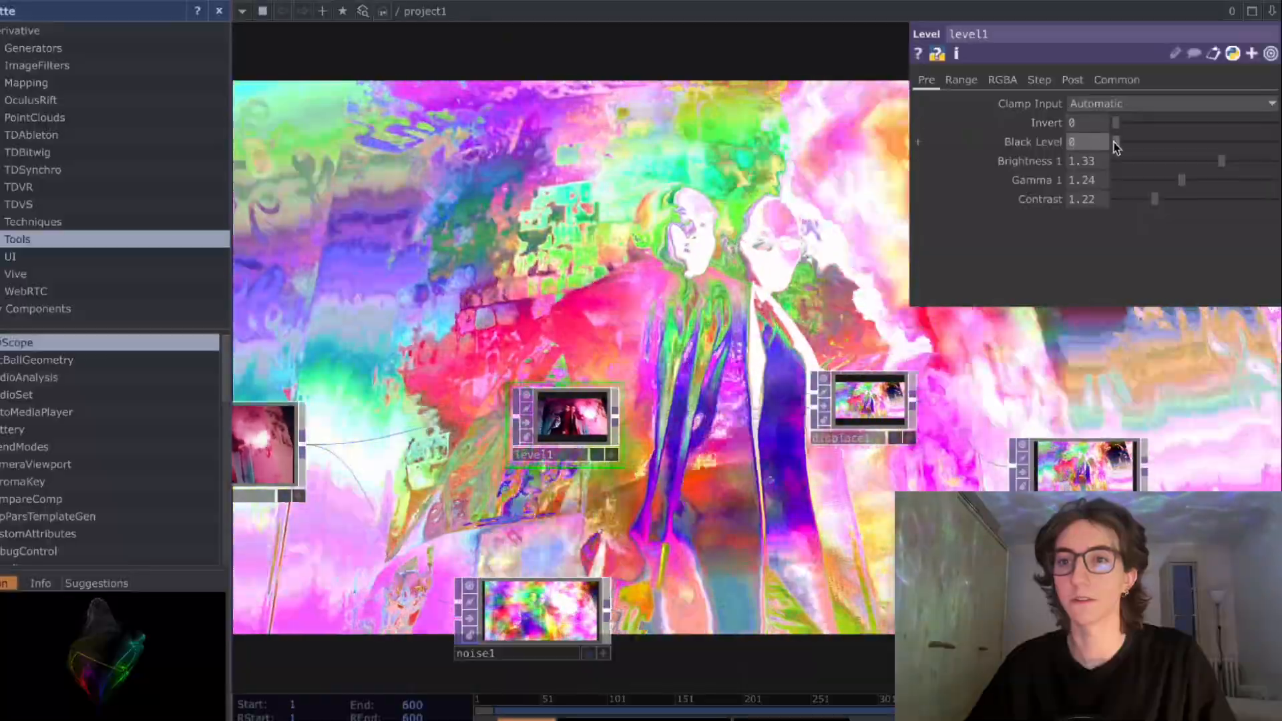
mouse_move(1113, 147)
left_mouse_down()
mouse_move(1129, 152)
mouse_move(1111, 156)
left_mouse_up()
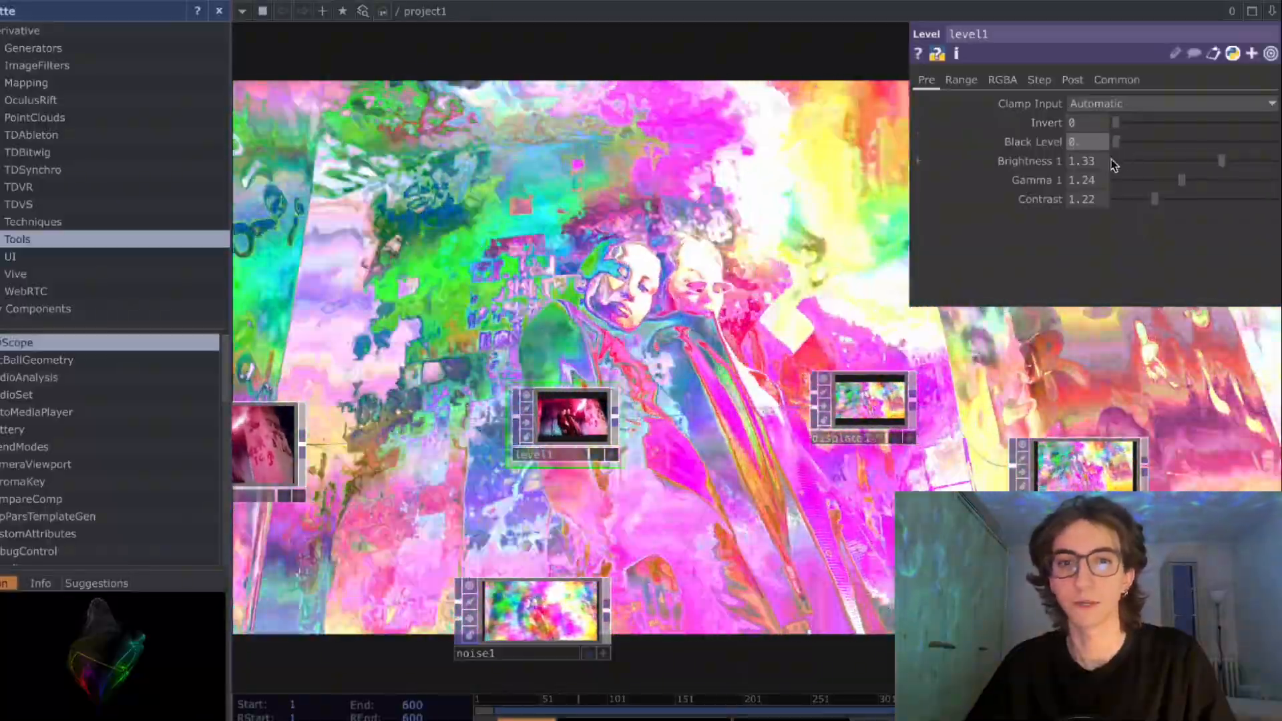
mouse_move(1200, 161)
left_mouse_down()
mouse_move(1119, 177)
mouse_move(1248, 177)
mouse_move(1136, 179)
mouse_move(1227, 166)
mouse_move(1192, 180)
left_mouse_up()
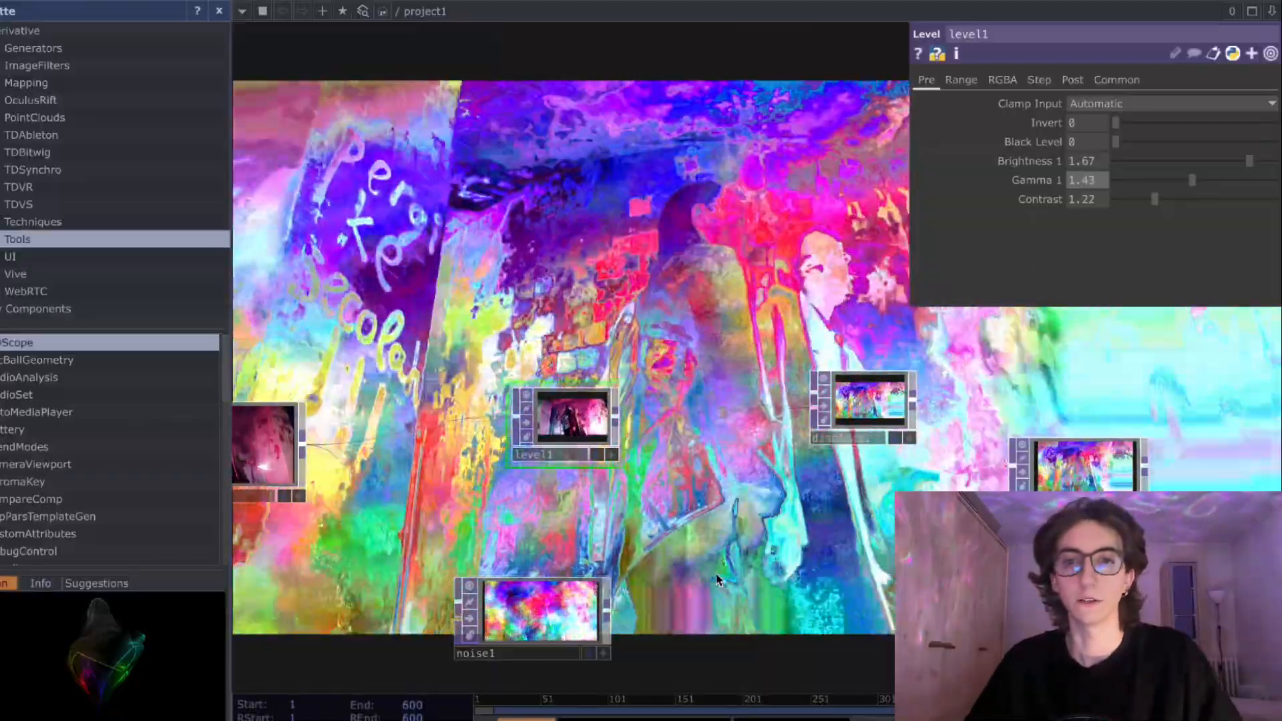
- Move the Out farther from the Displace and bring the Noise up directly beneath the Level
left_click_drag(711, 557, 674, 516)
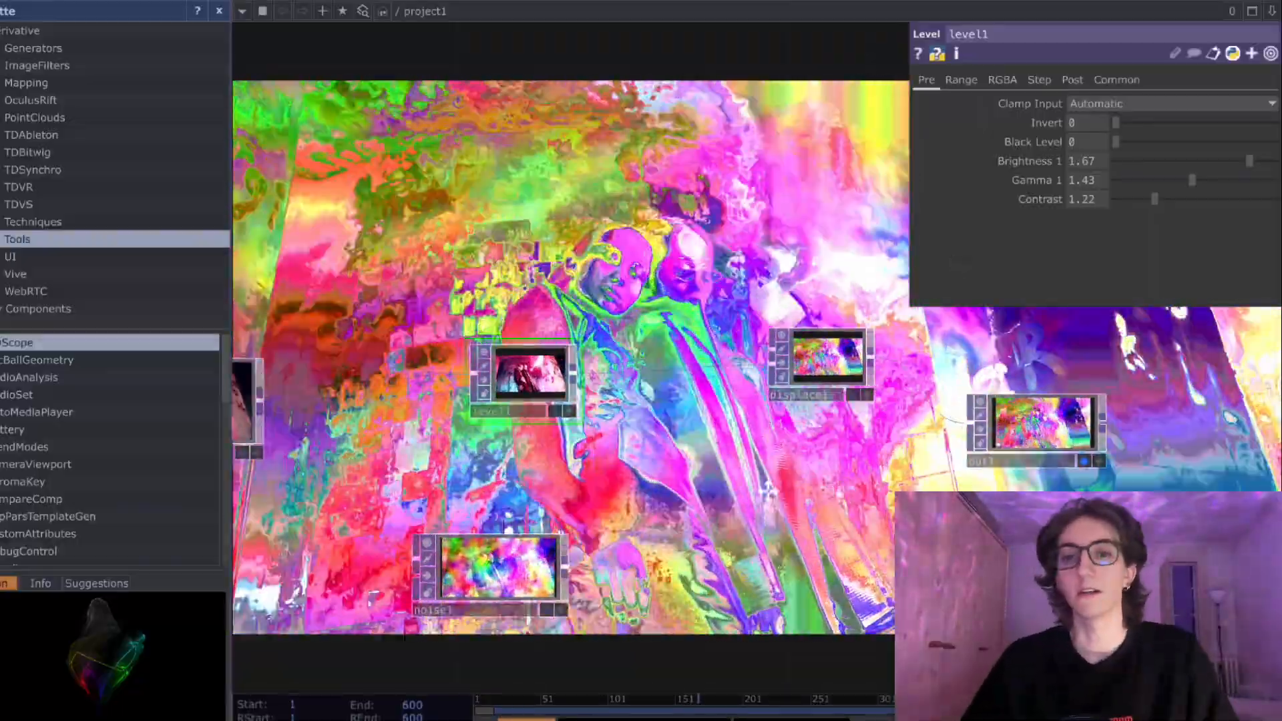
left_click_drag(948, 384, 787, 301)
left_click_drag(915, 346, 1030, 380)
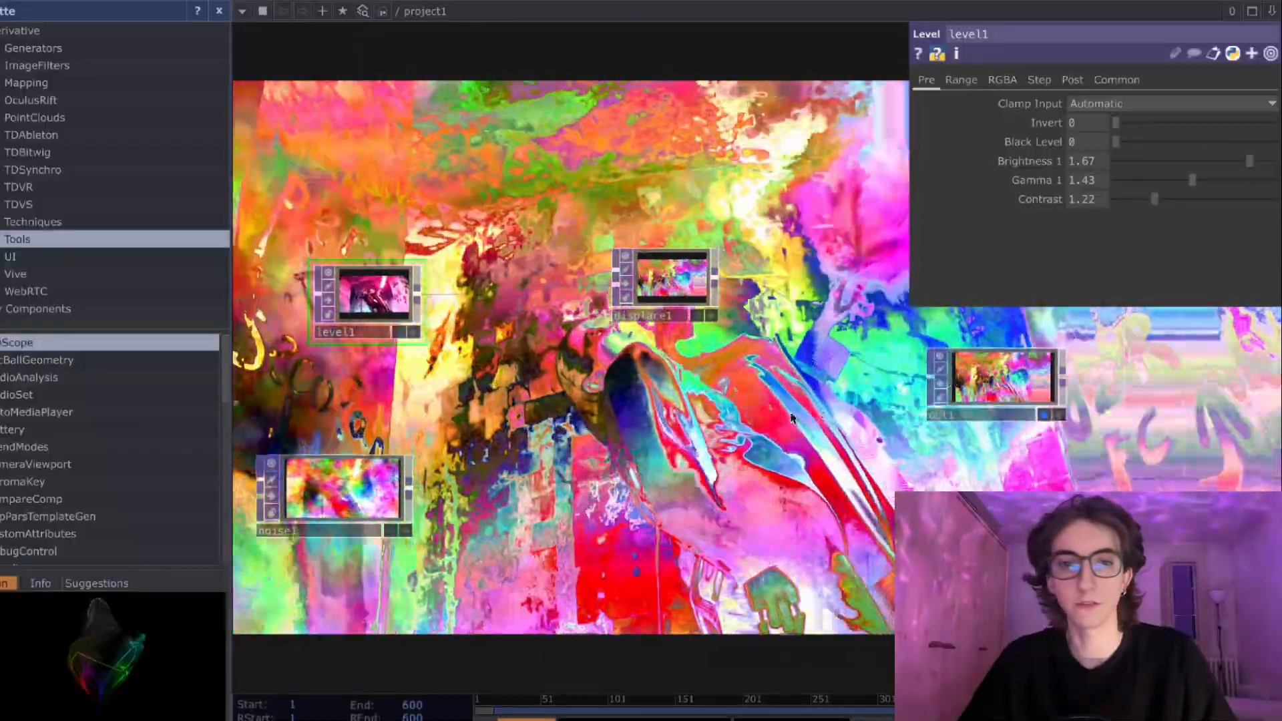
left_click_drag(1013, 337, 1161, 307)
left_click_drag(491, 469, 591, 430)
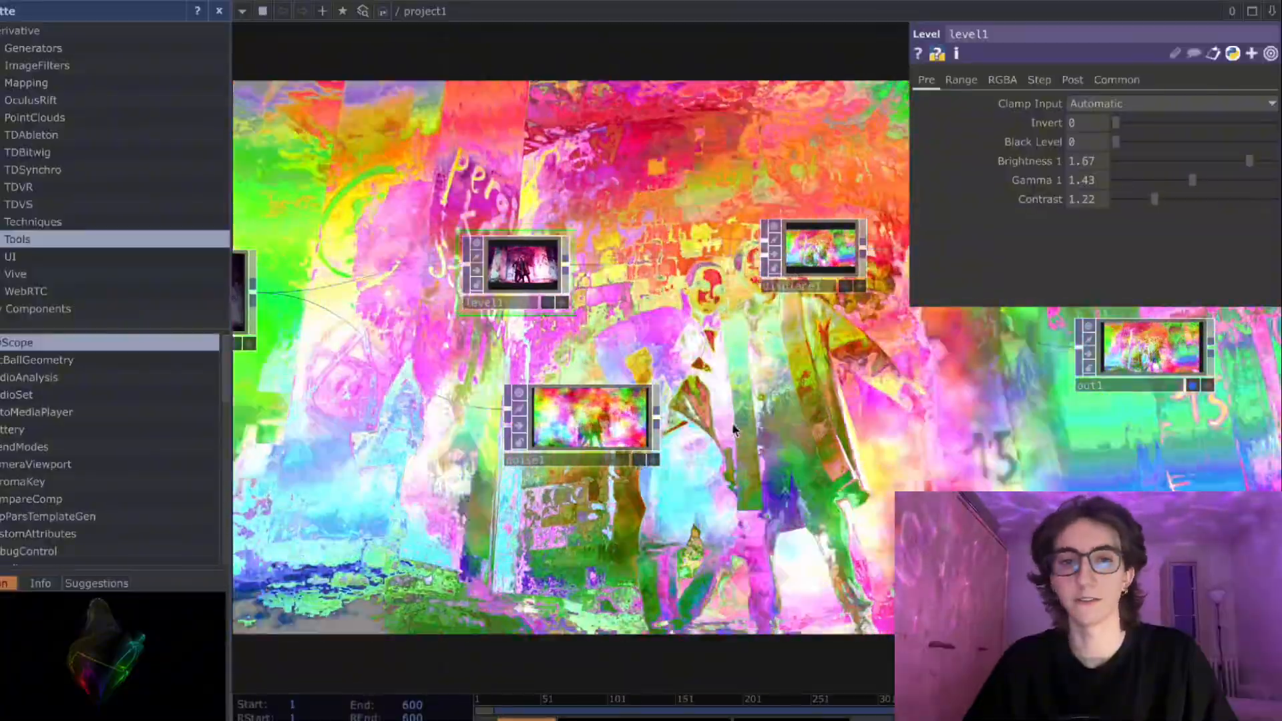
left_click_drag(736, 432, 718, 394)
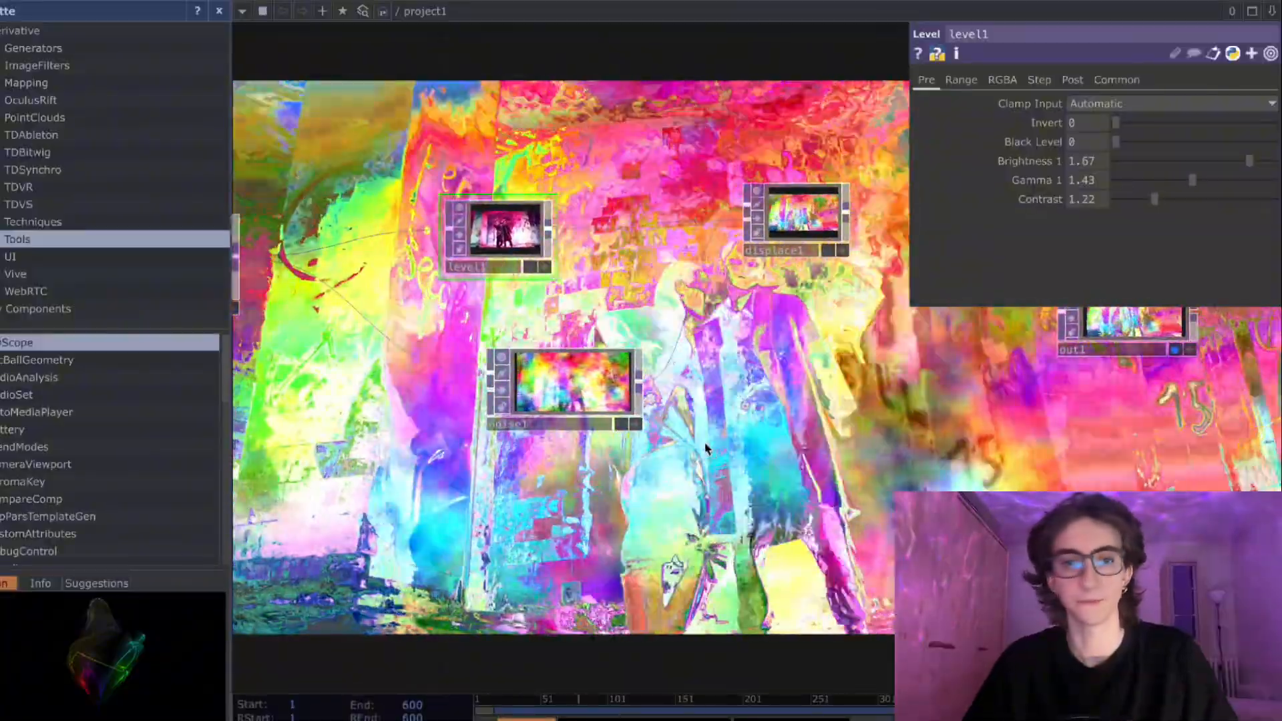
left_click_drag(697, 464, 670, 489)
left_click_drag(542, 420, 492, 394)
left_click_drag(639, 402, 739, 400)
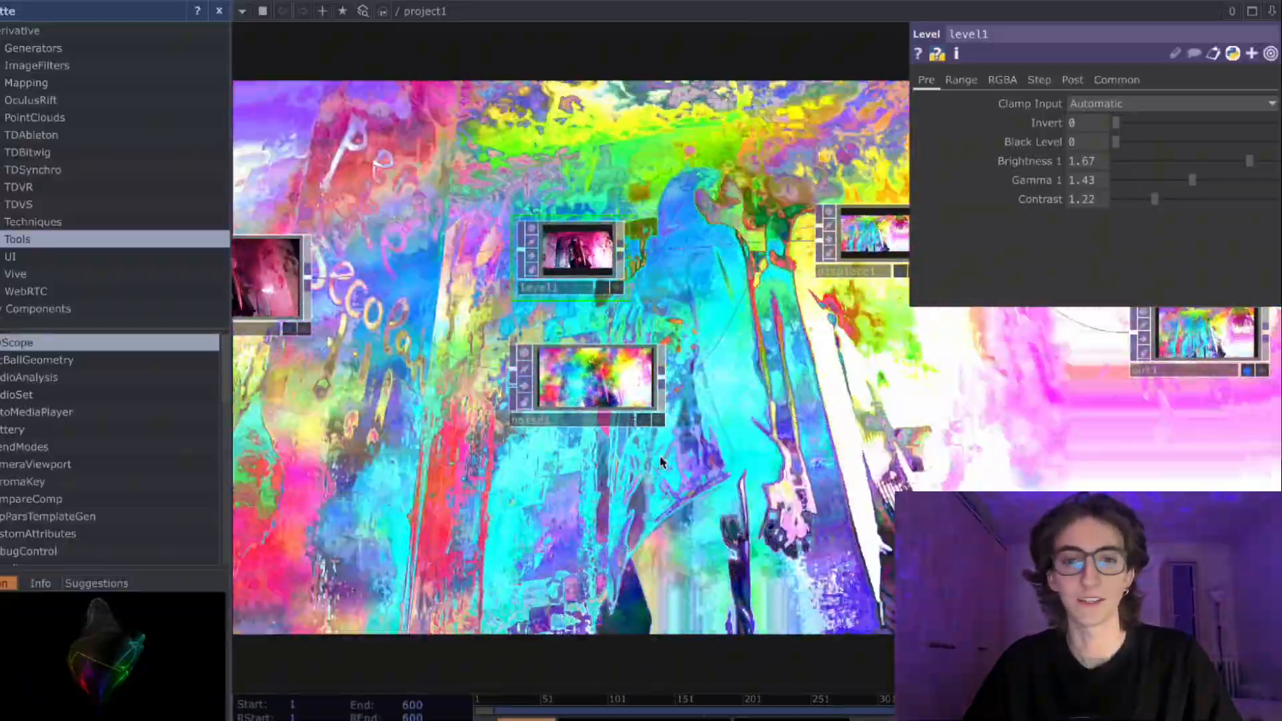
left_click_drag(643, 482, 605, 518)
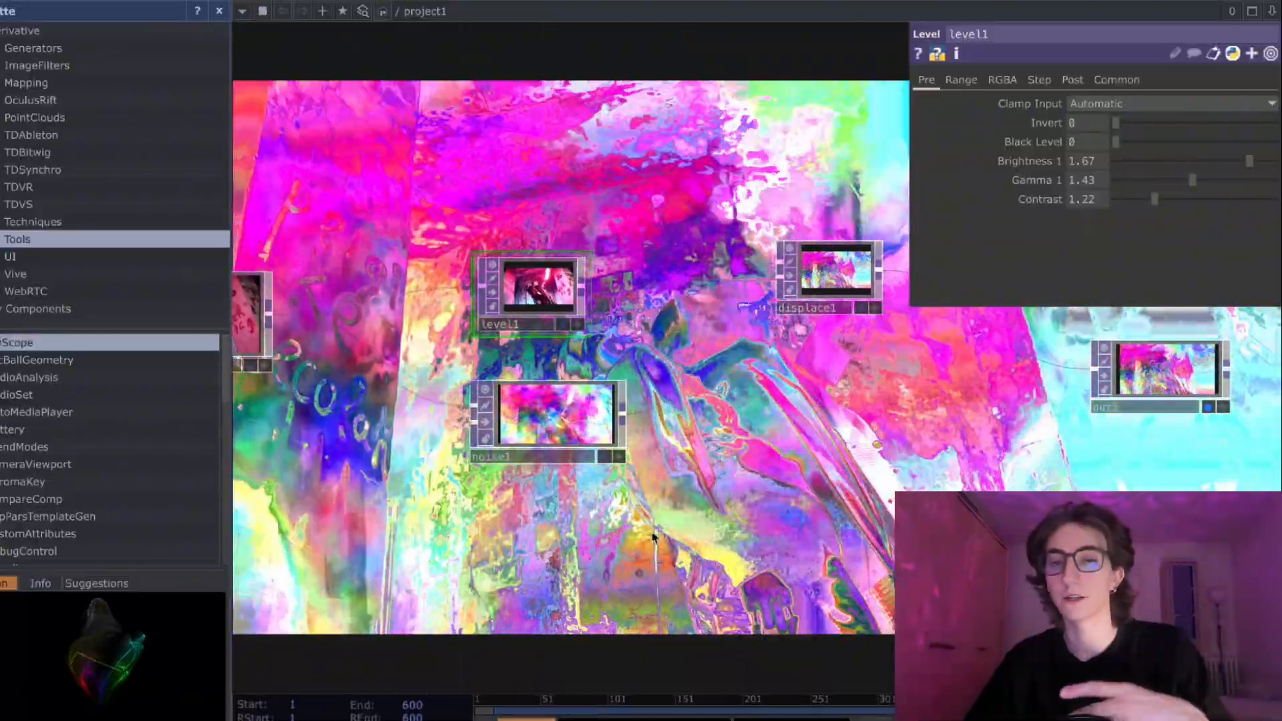
- Add an Edge TOP below the Noise and connect the Movie File In to its input
key("Tab")
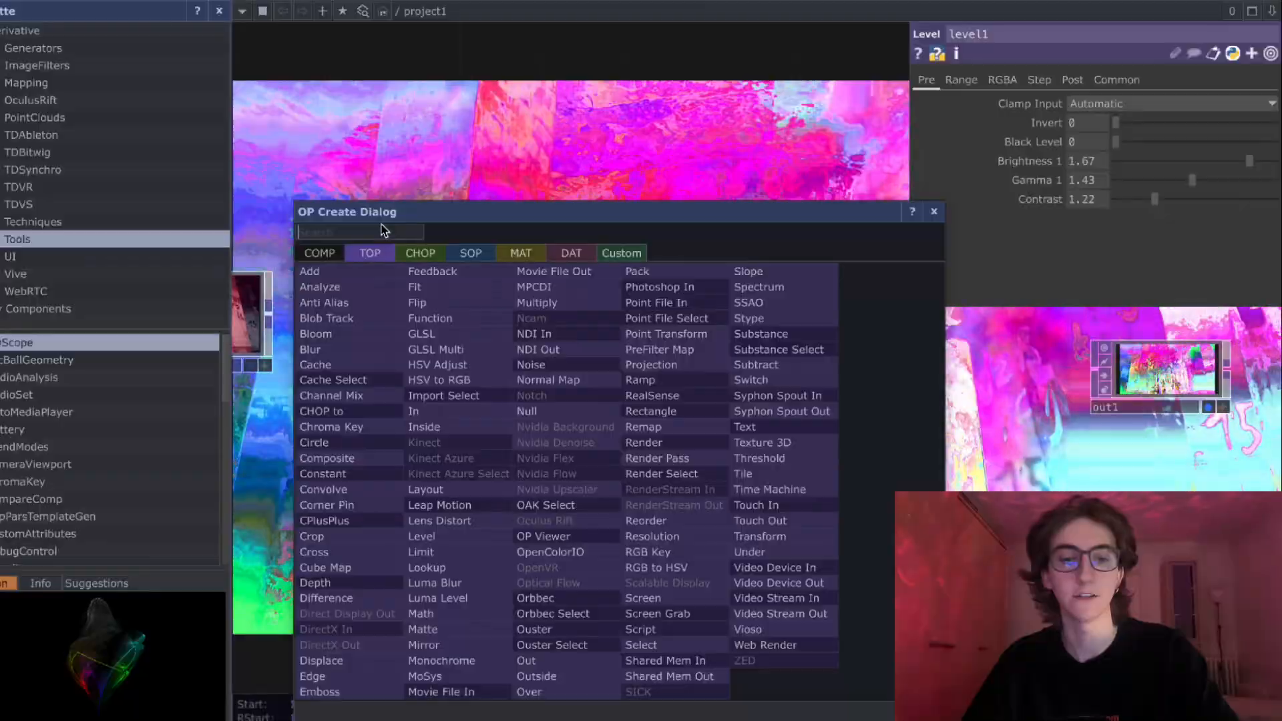
left_click(335, 676)
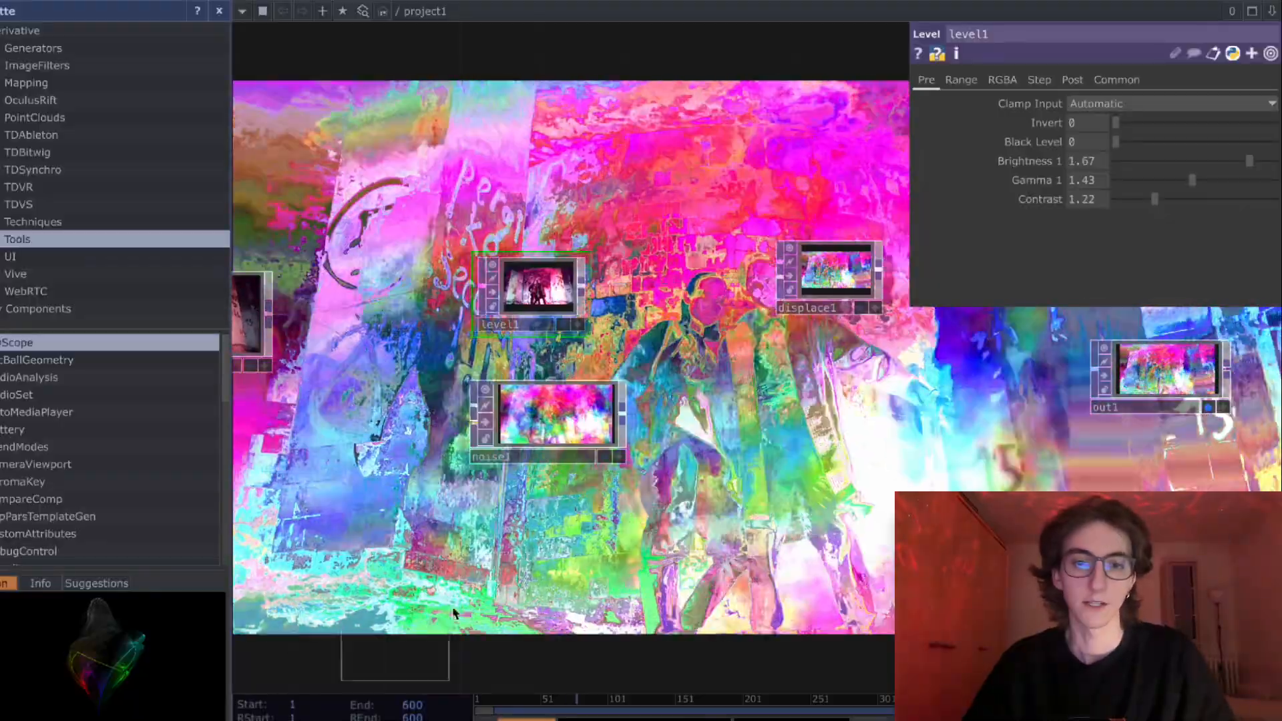
left_click(526, 549)
left_click_drag(306, 374, 442, 328)
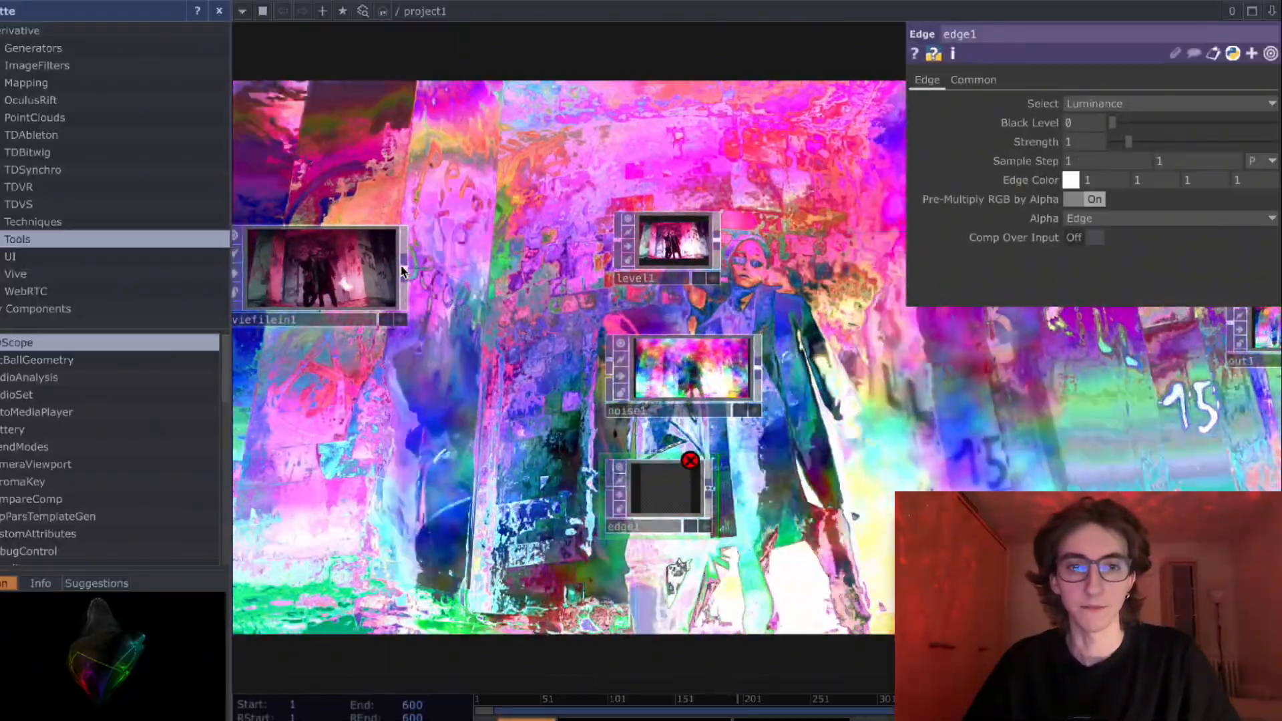
left_click_drag(381, 271, 672, 501)
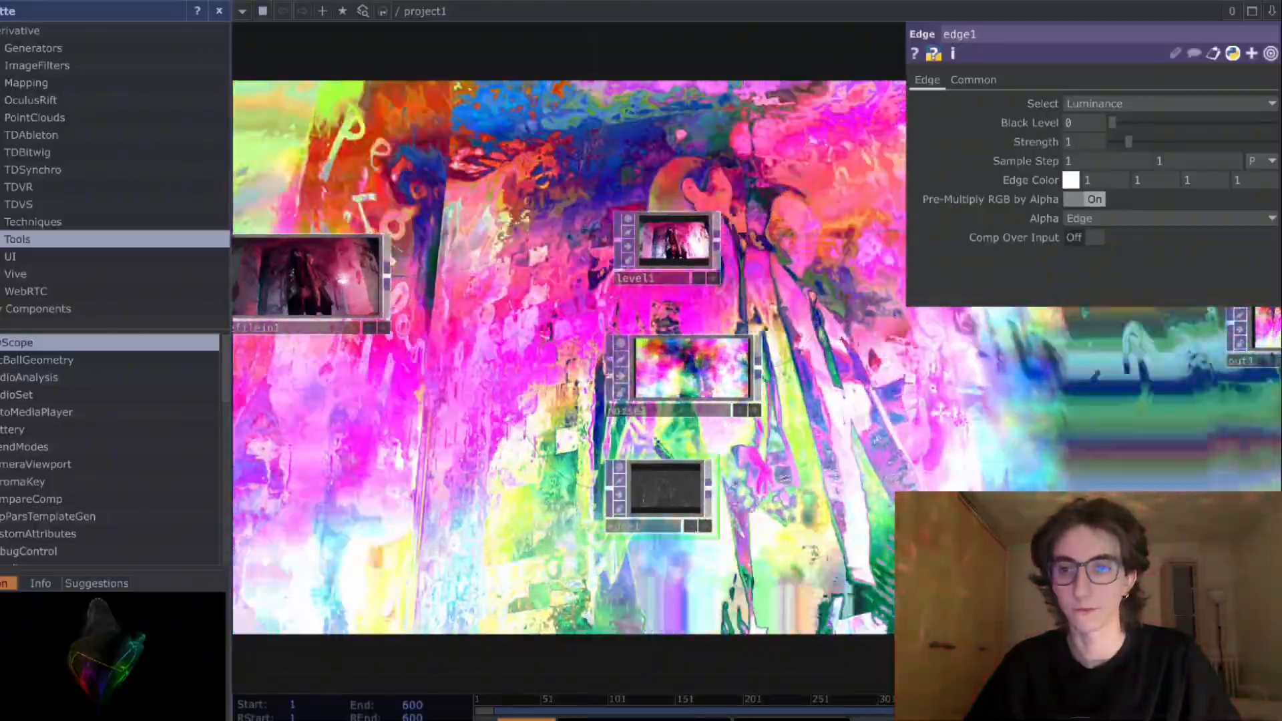
- Show the Edge in the network background instead of the Out
left_click_drag(1096, 404, 972, 417)
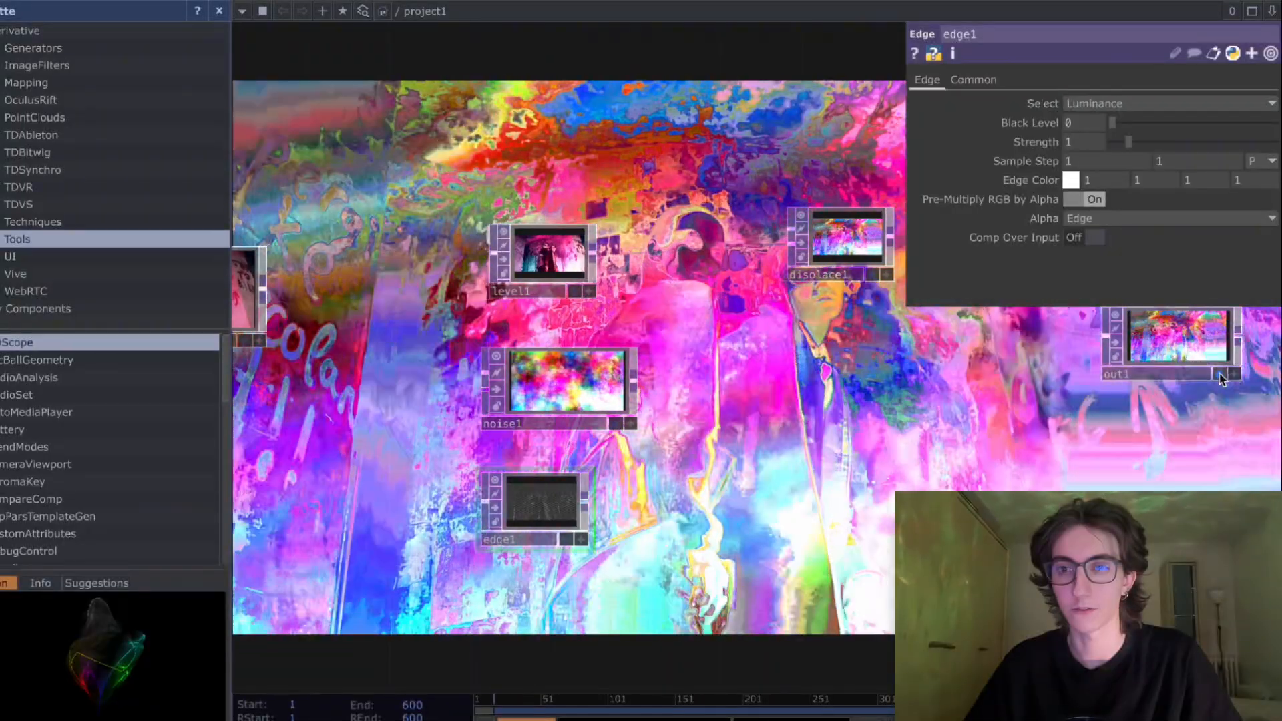
left_click(1219, 374)
left_click_drag(638, 495, 782, 466)
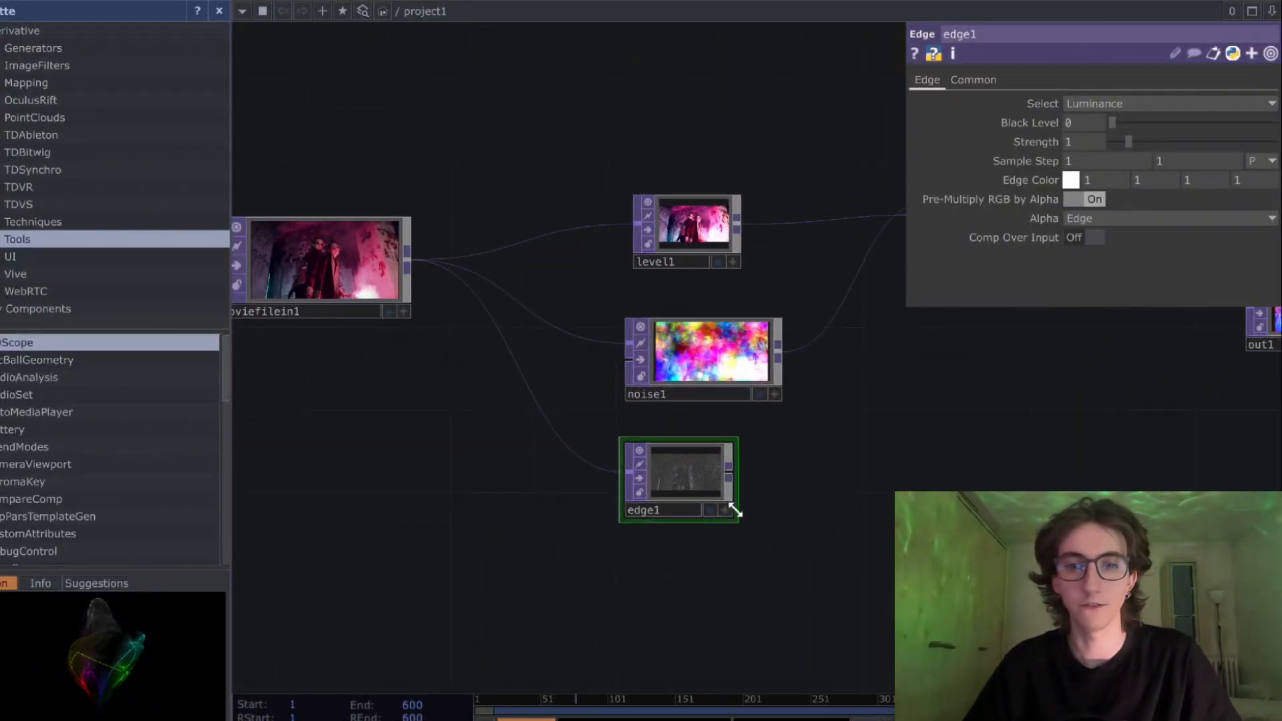
left_click(713, 513)
left_click_drag(927, 417, 800, 507)
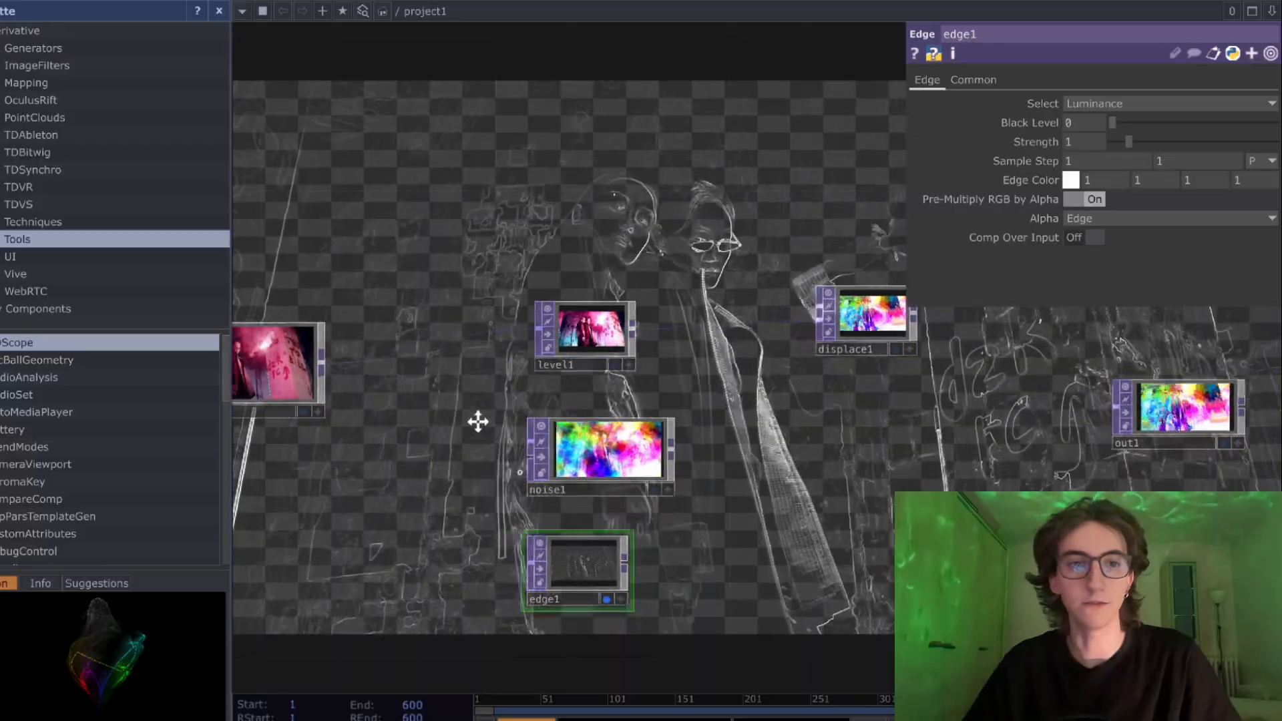
- Compare the Movie File In's picture with the outlines the Edge extracts in the background
left_click_drag(478, 421, 659, 385)
scroll(420, 358, "up", 10)
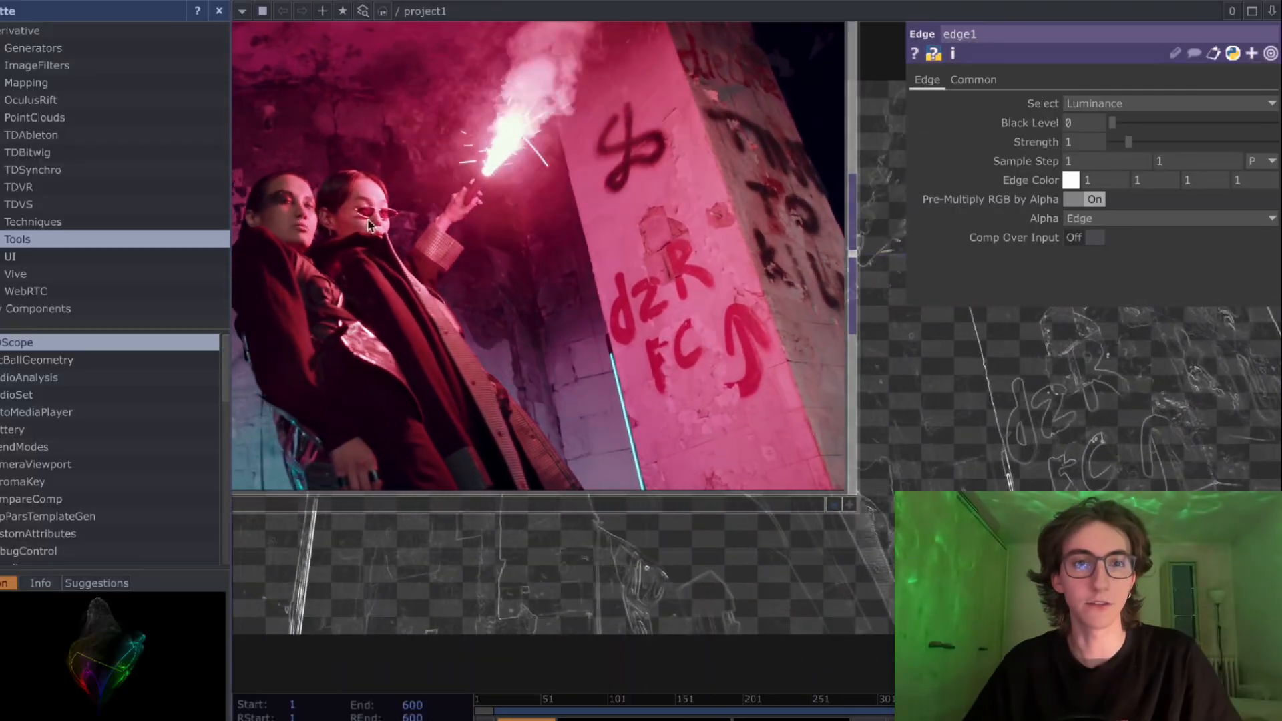
scroll(672, 363, "down", 5)
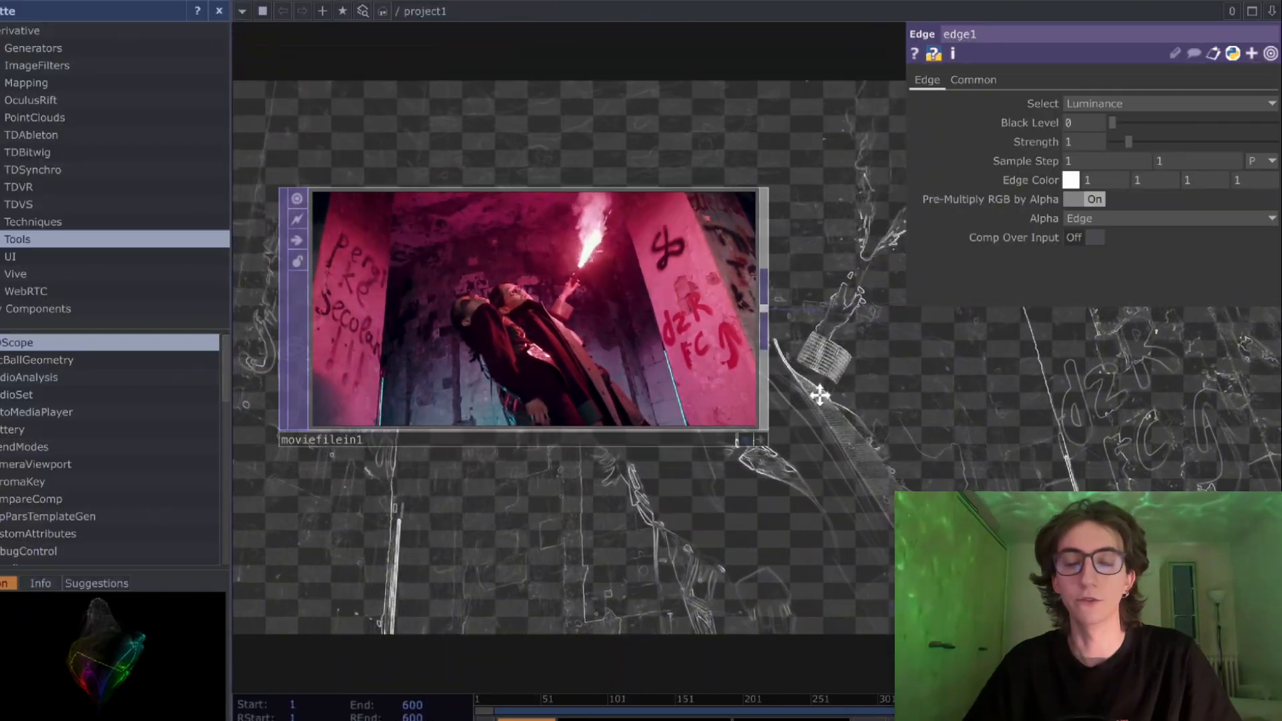
left_click_drag(820, 395, 498, 369)
left_click_drag(695, 385, 410, 285)
scroll(674, 382, "down", 3)
left_click_drag(790, 485, 440, 485)
scroll(659, 464, "down", 4)
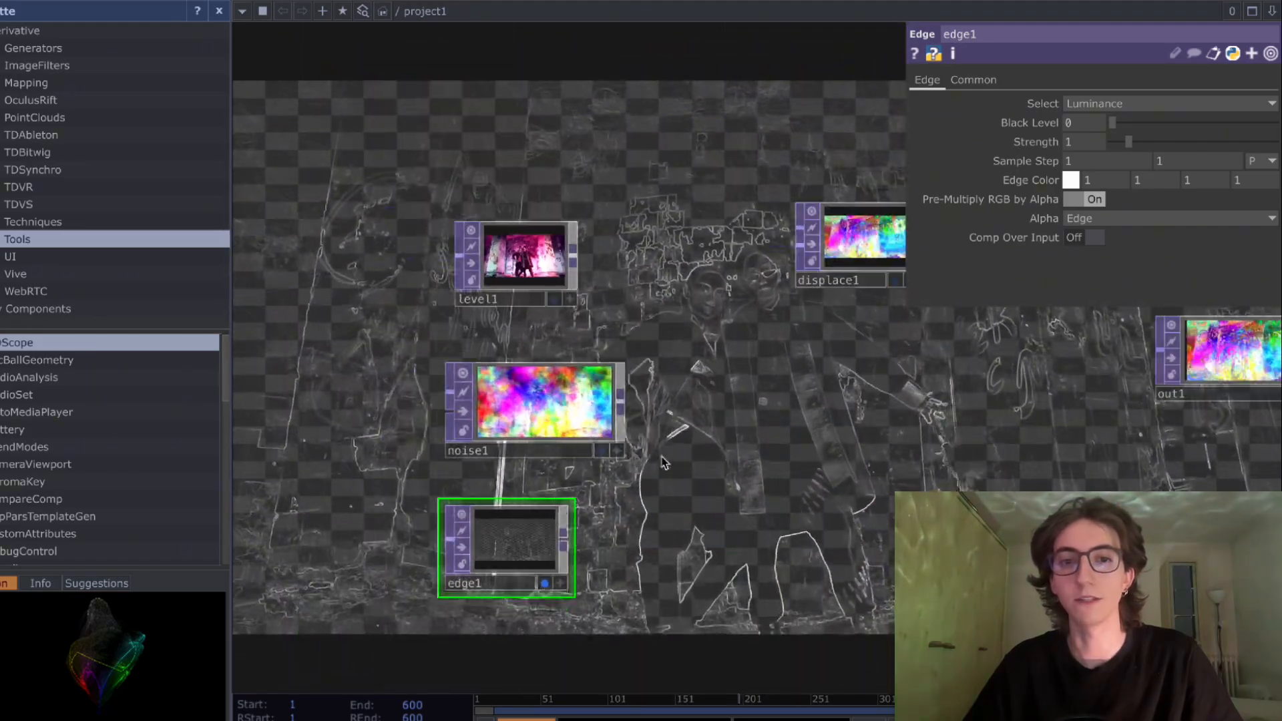
- Move the Edge farther from the Movie File In, below and past the Noise
left_click_drag(531, 532, 710, 506)
left_click_drag(812, 480, 933, 372)
left_click_drag(836, 409, 828, 467)
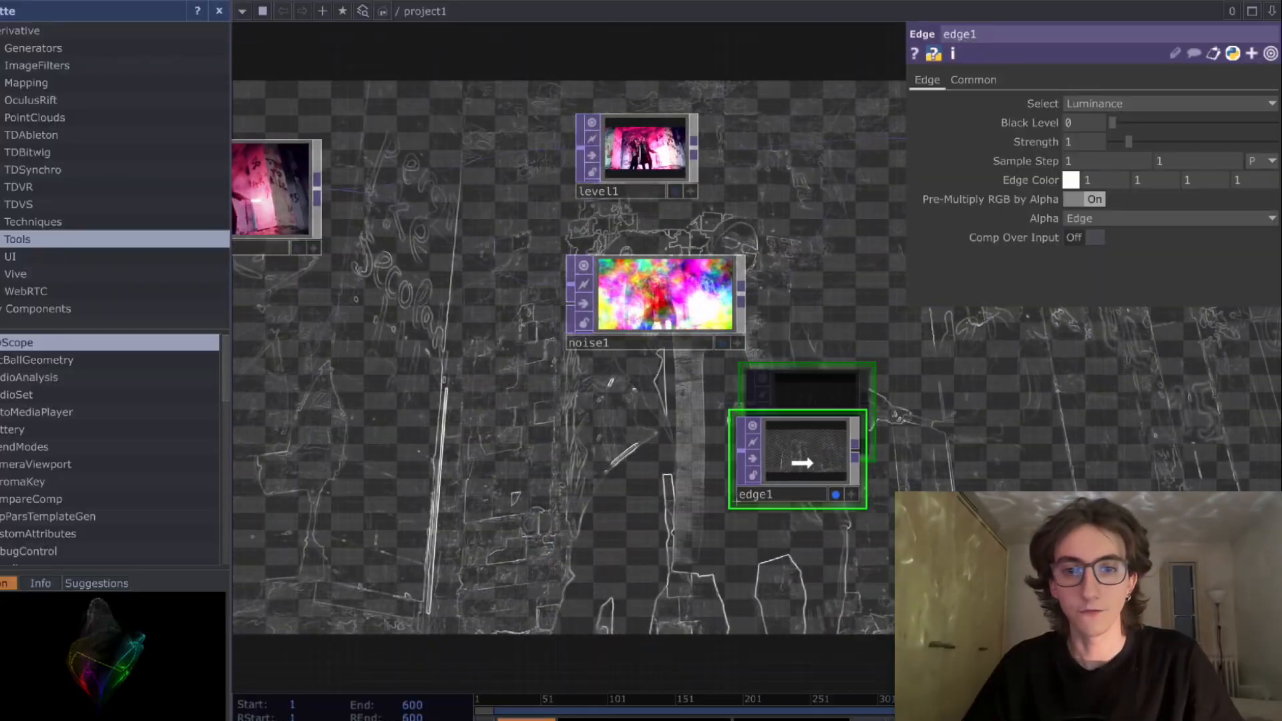
left_click_drag(750, 475, 750, 485)
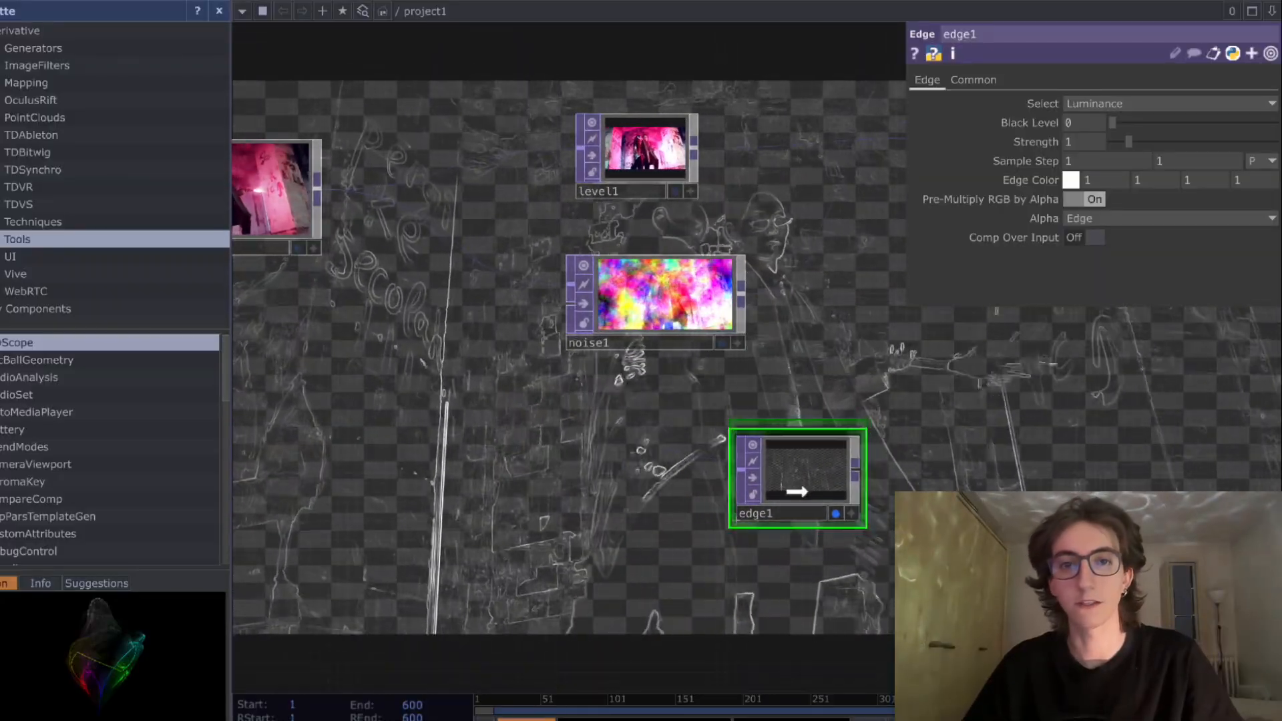
- Compare the first Level's adjusted picture with the Edge's outlines side by side in the network background
left_click(634, 150)
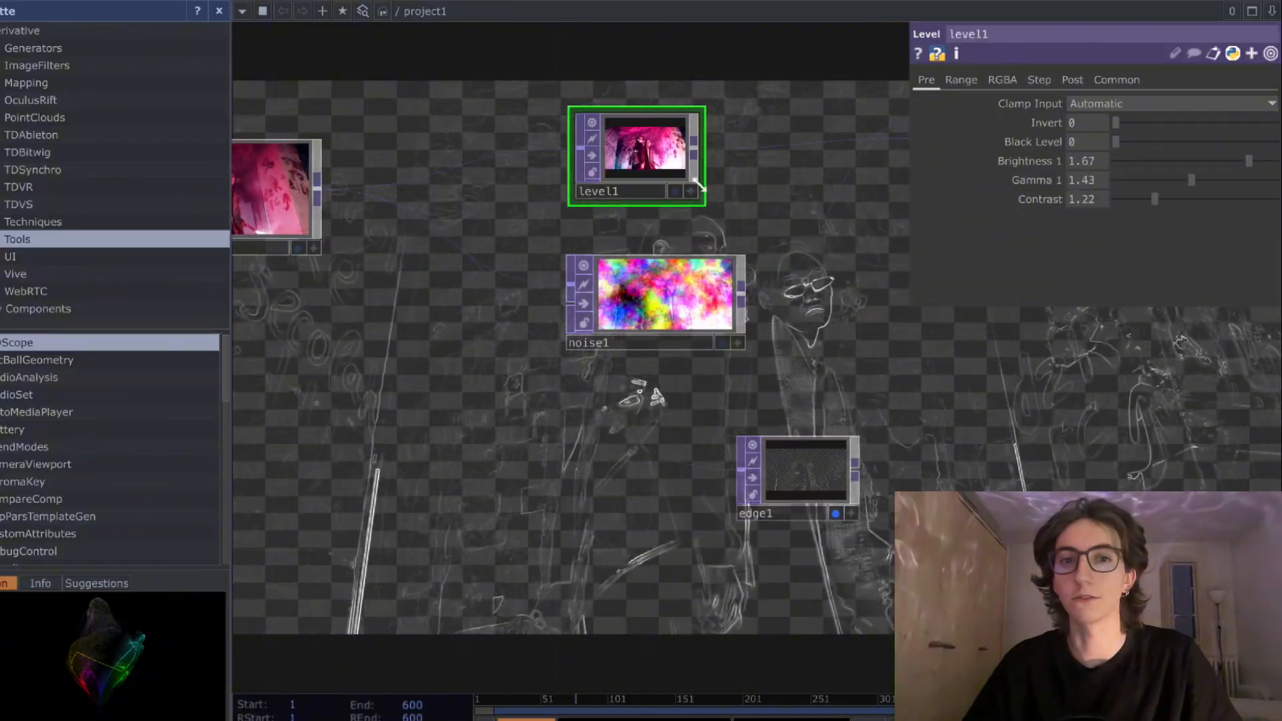
left_click(675, 192)
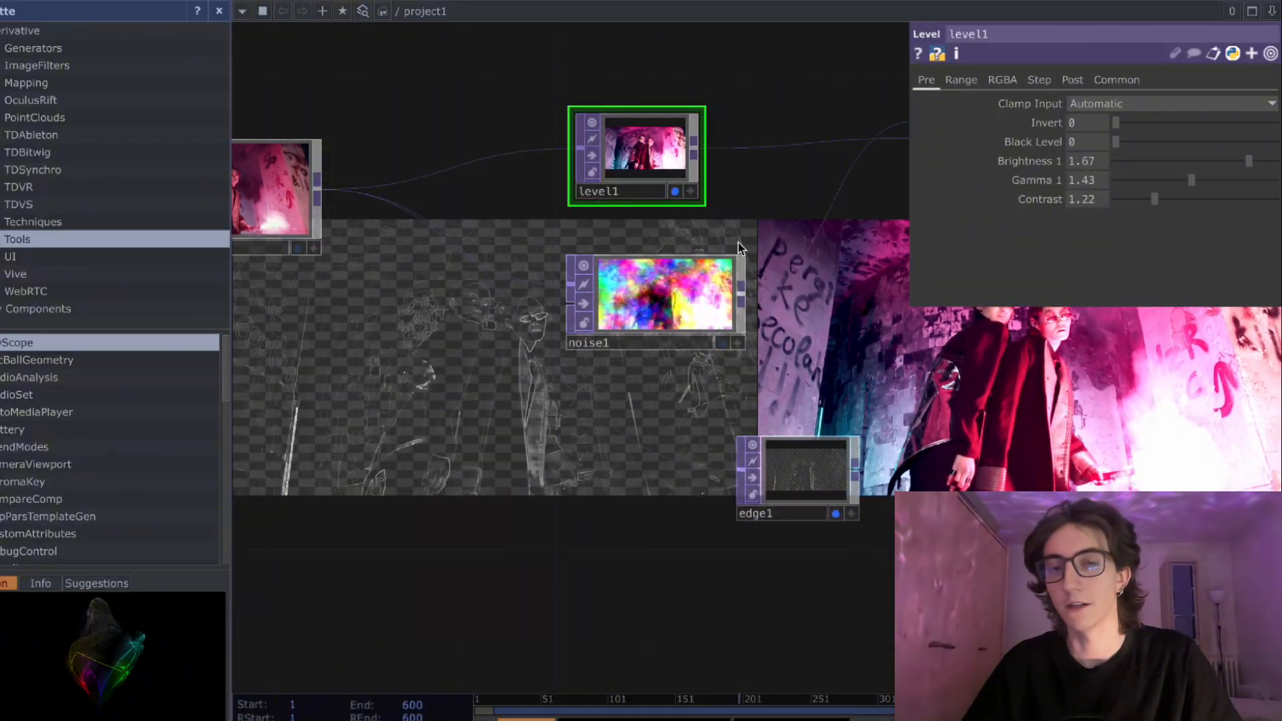
left_click(675, 193)
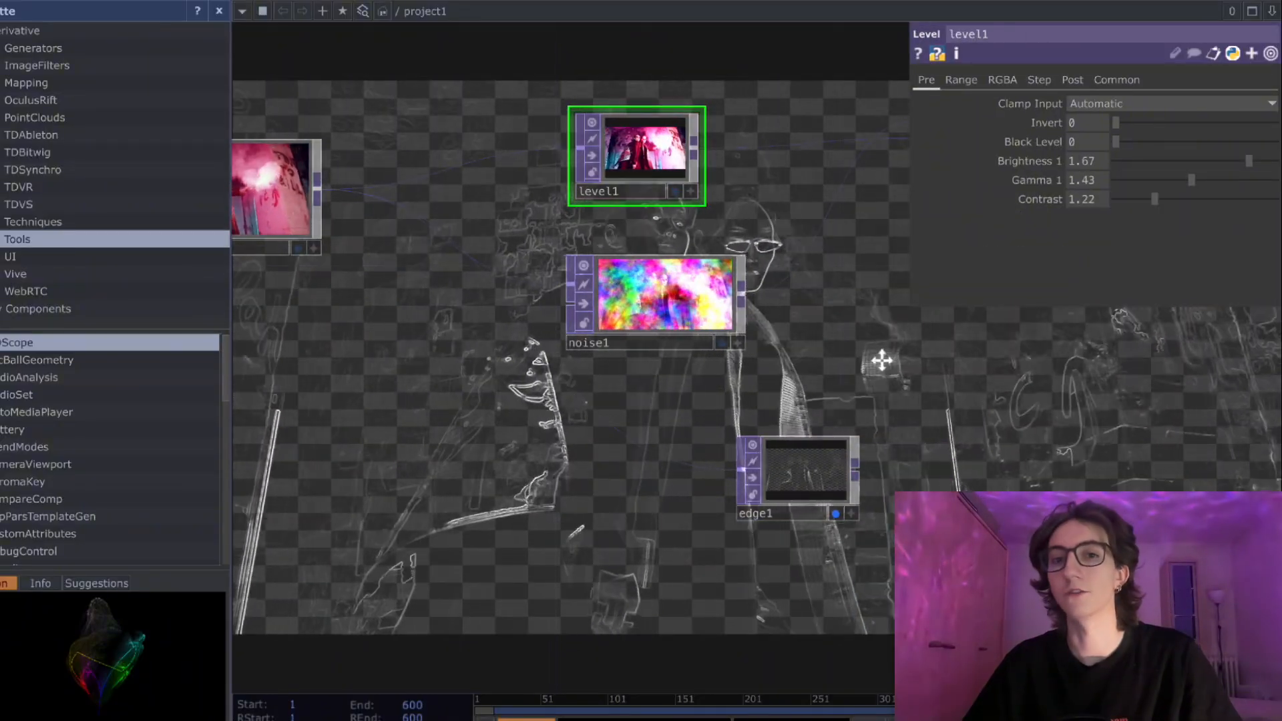
- Insert a Level TOP on the connection between the Movie File In and the Edge, below the Noise
left_click_drag(881, 360, 833, 371)
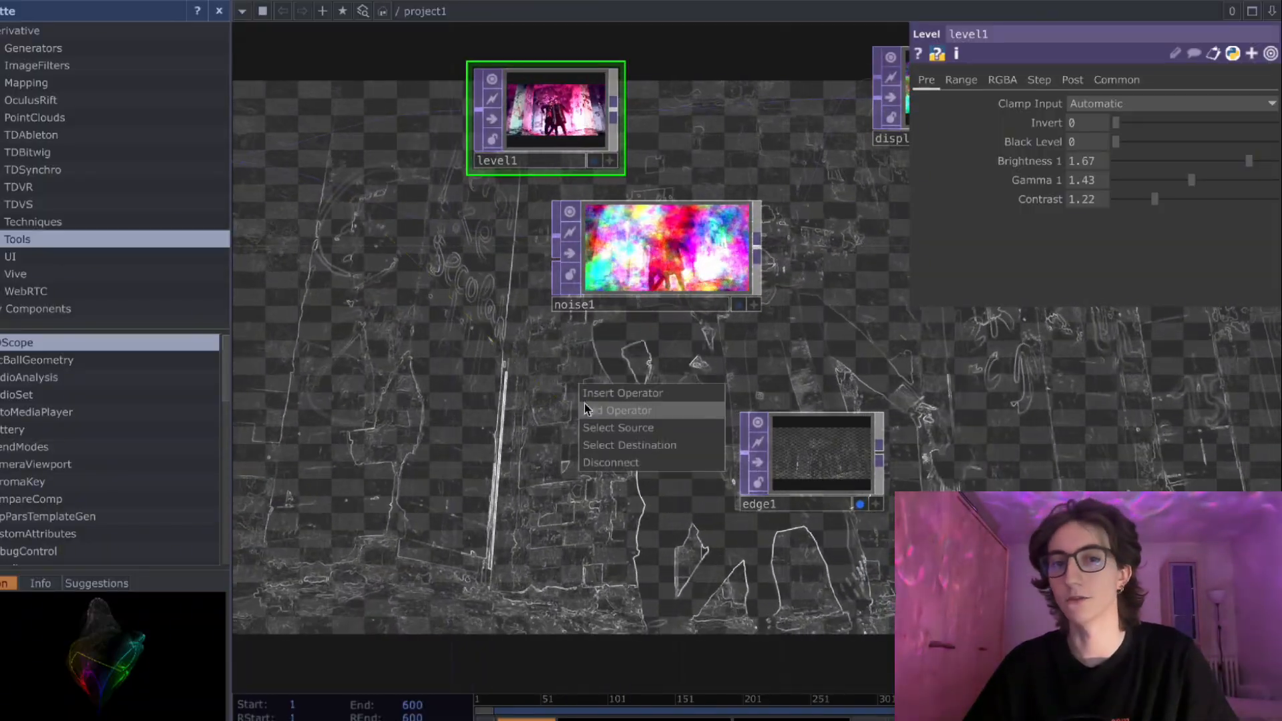
left_click(596, 397)
type("evel")
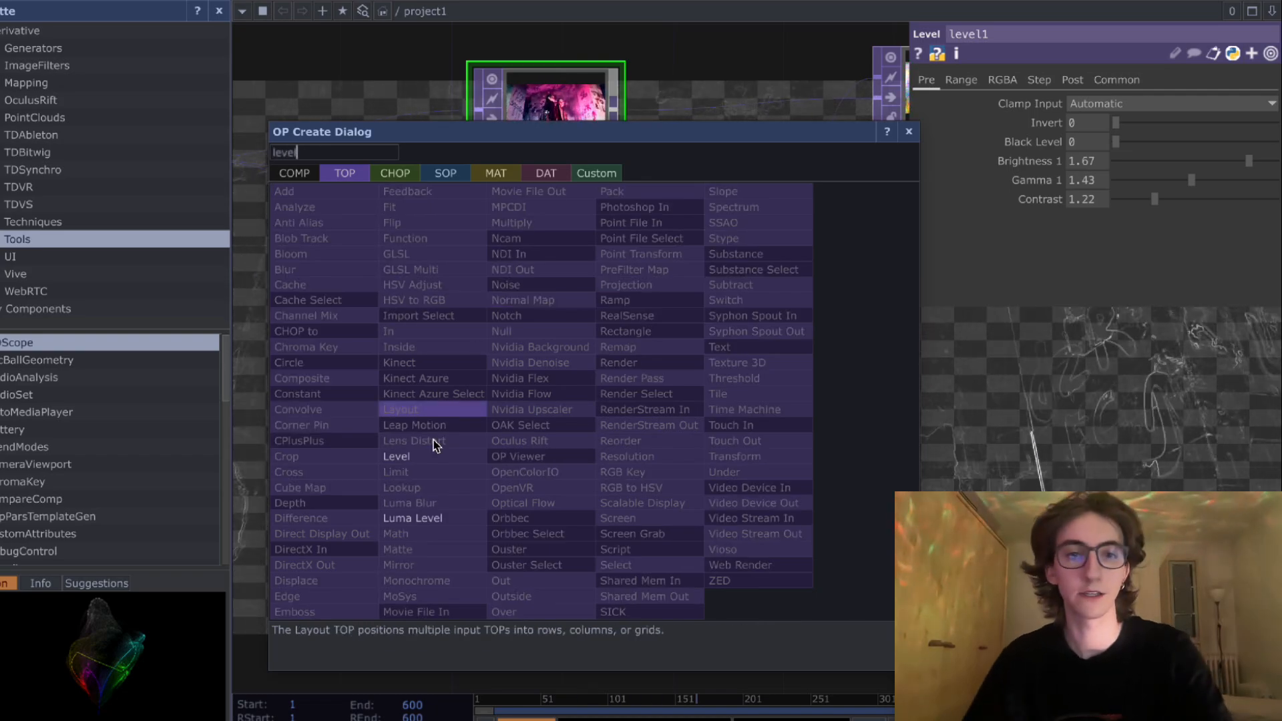
key("Return")
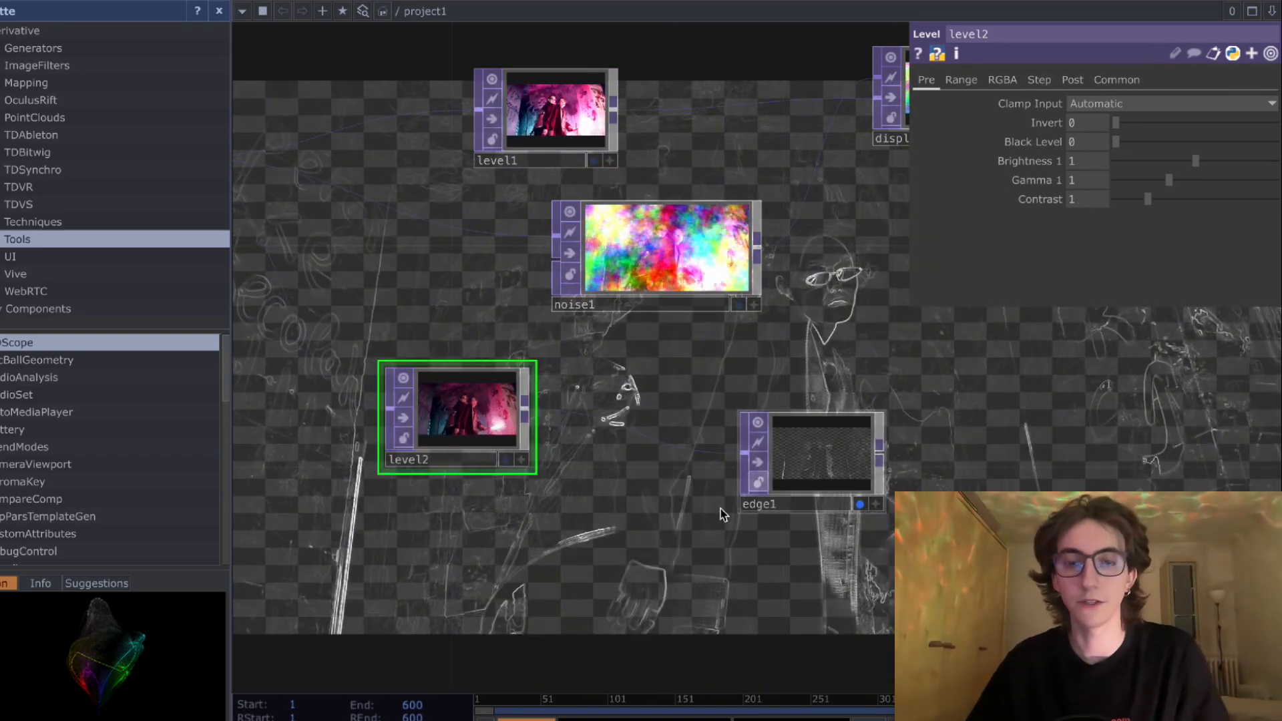
- Add a second Edge TOP fed directly by the Movie File In and show both Edges side by side in the background
left_click_drag(720, 507, 750, 482)
scroll(751, 478, "down", 2)
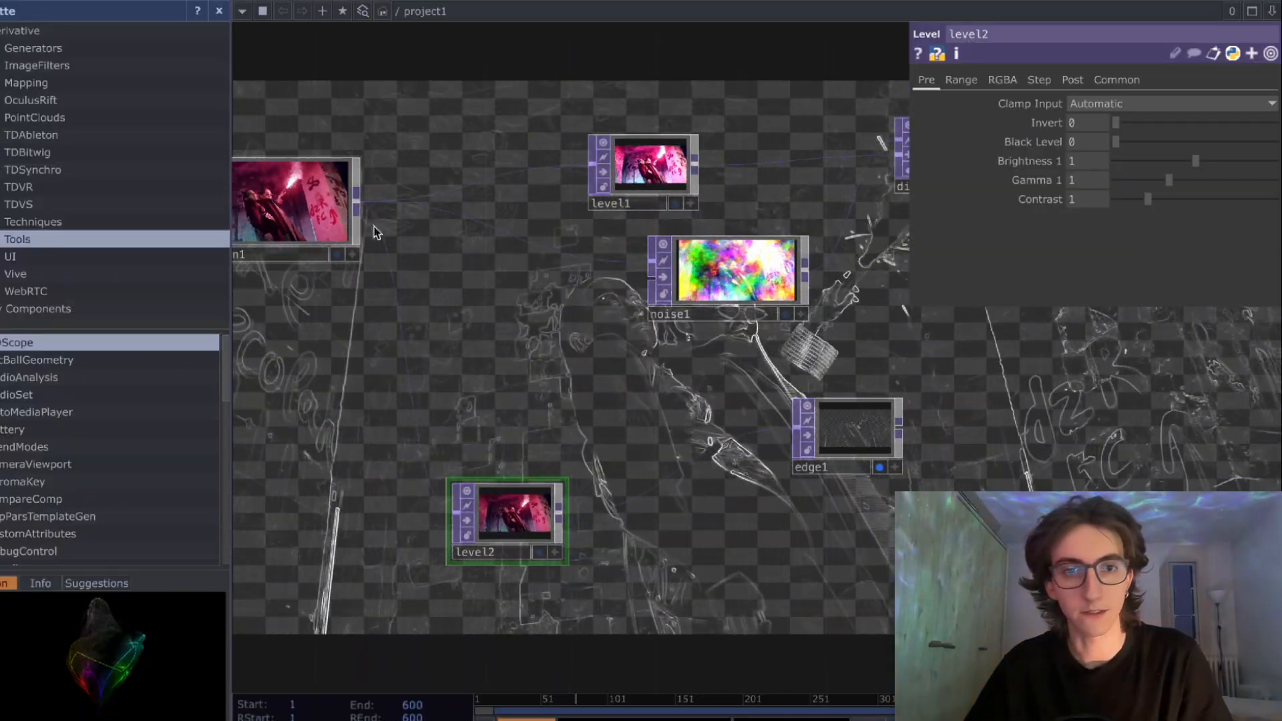
key("Tab")
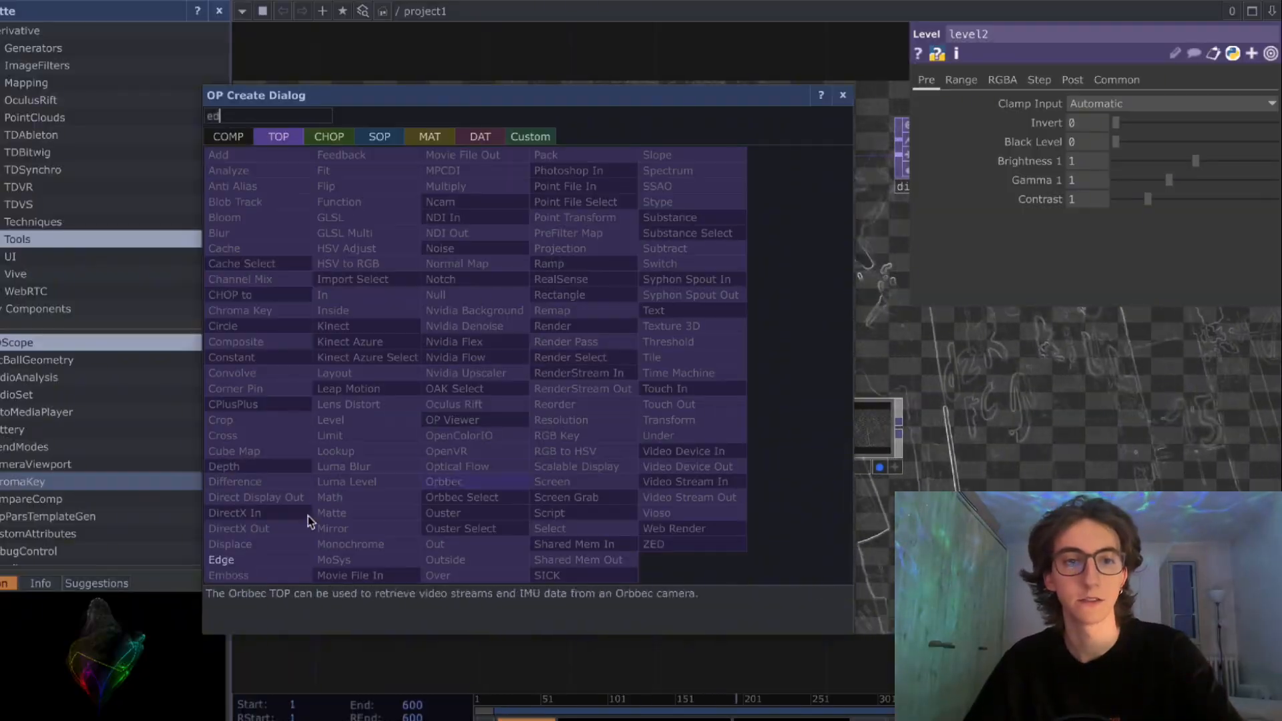
left_click(221, 564)
left_click(590, 416)
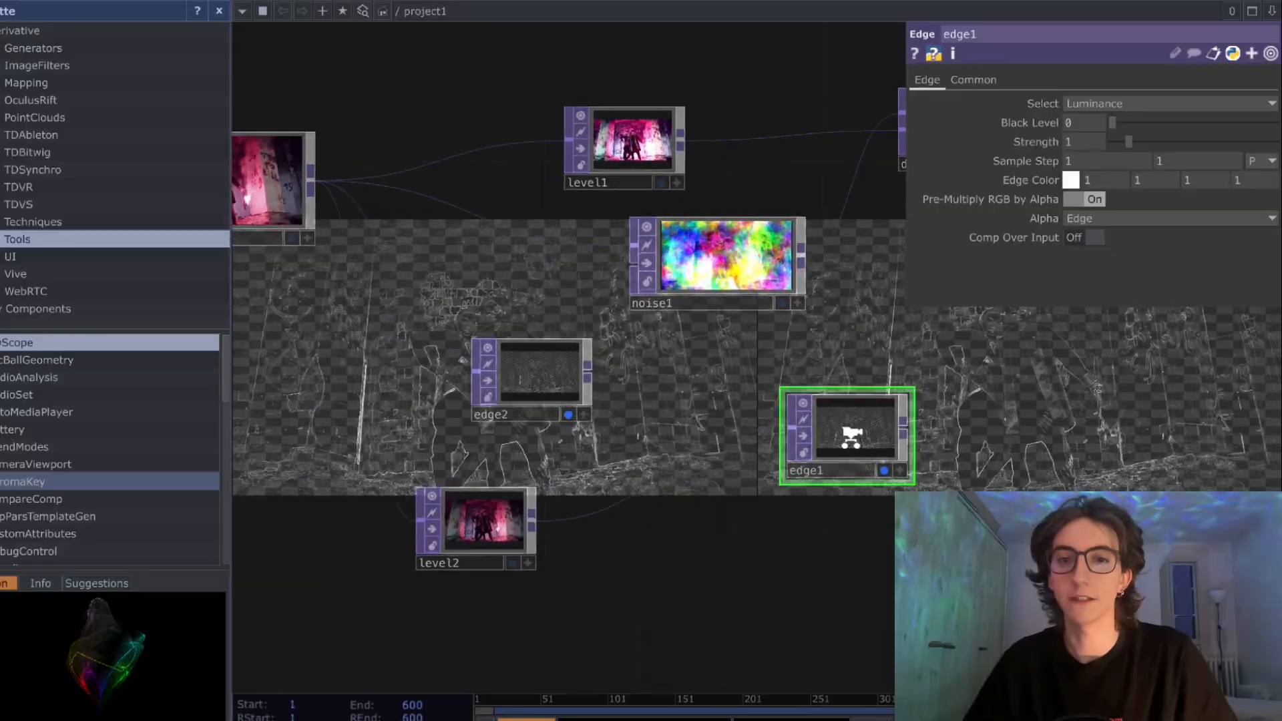
scroll(849, 434, "up", 2)
left_click(902, 484)
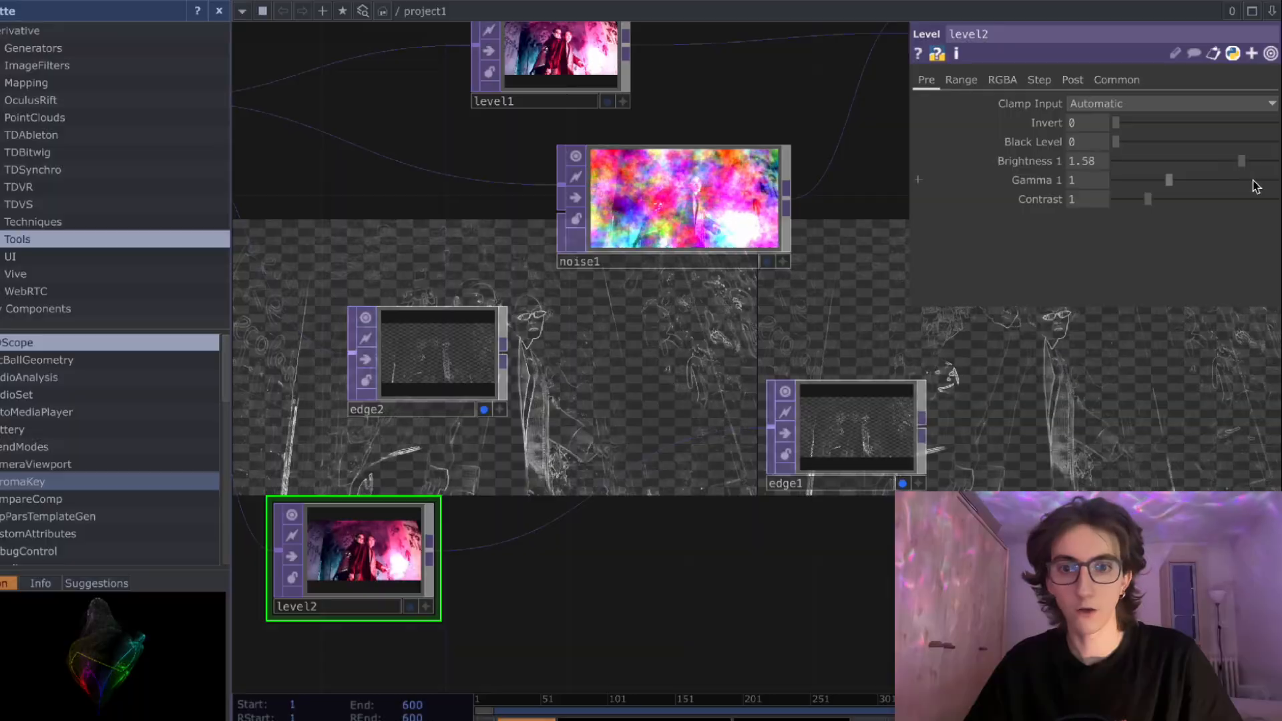
- Set the new Level's brightness to 2, contrast to 5 and gamma to 1.08, comparing both Edges in the background
left_click(1165, 177)
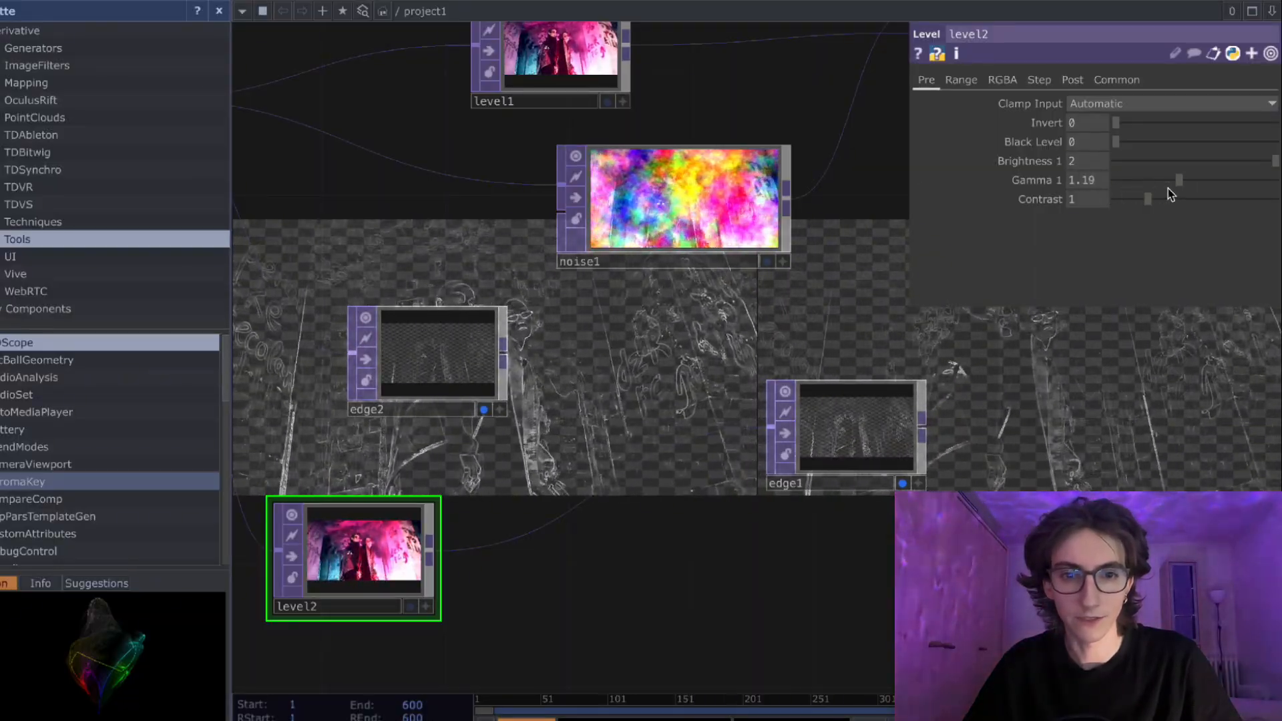
left_click_drag(1154, 180, 1143, 180)
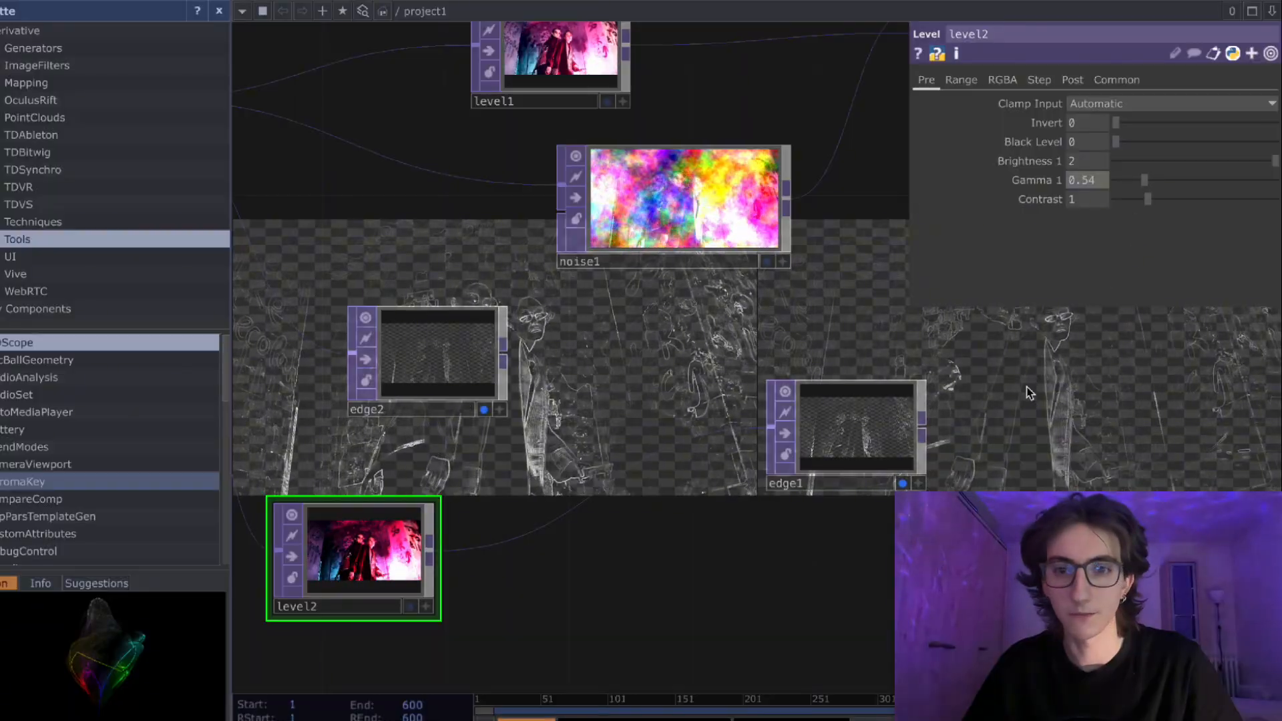
left_click(903, 483)
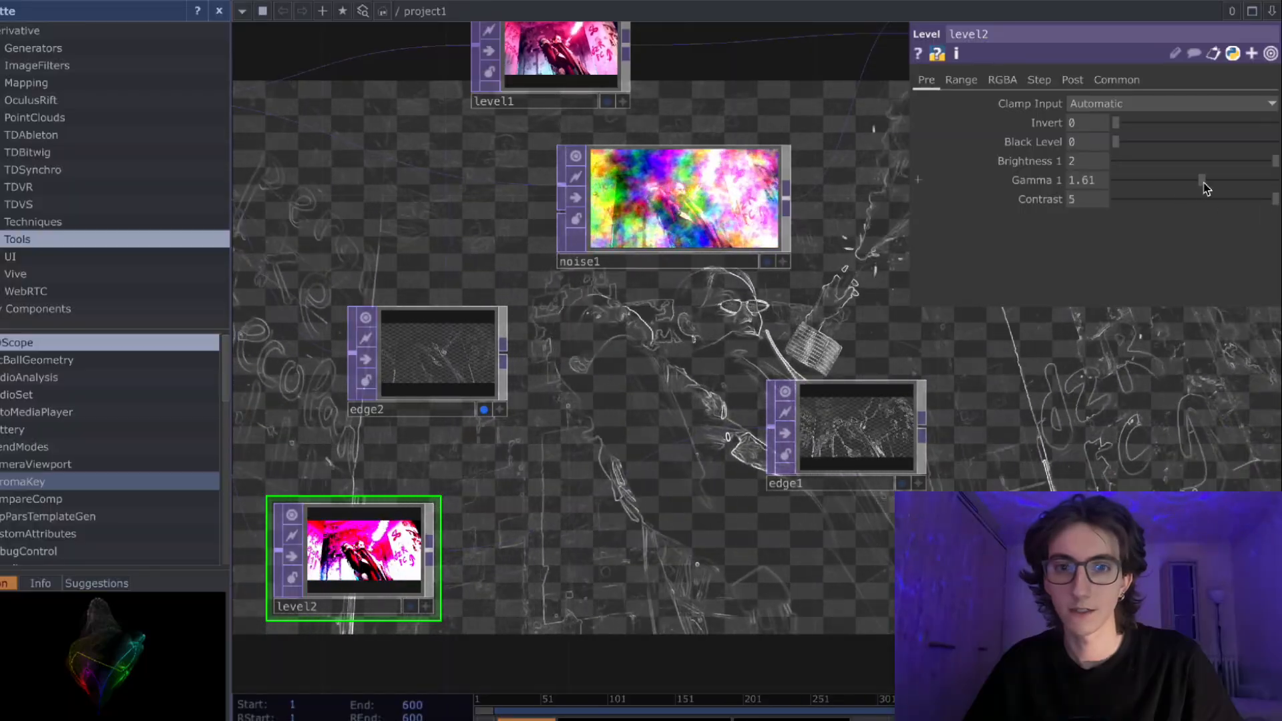
left_click_drag(1184, 190, 1190, 190)
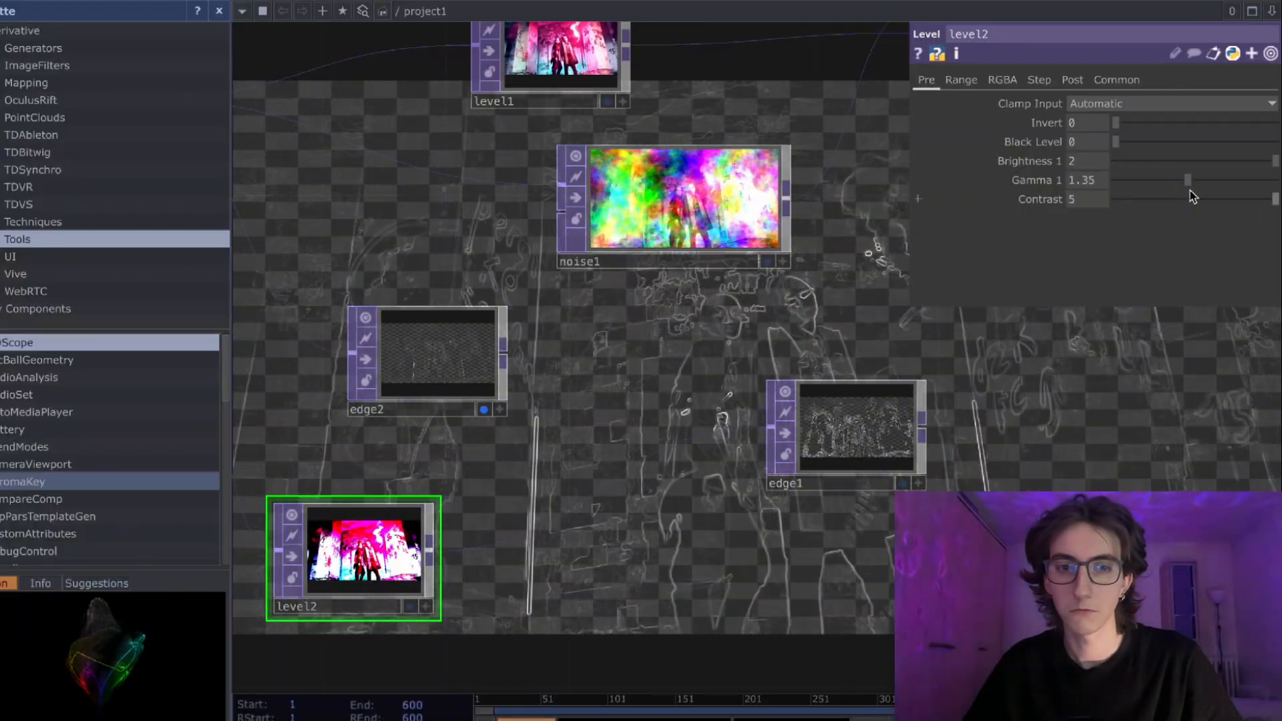
left_click(903, 483)
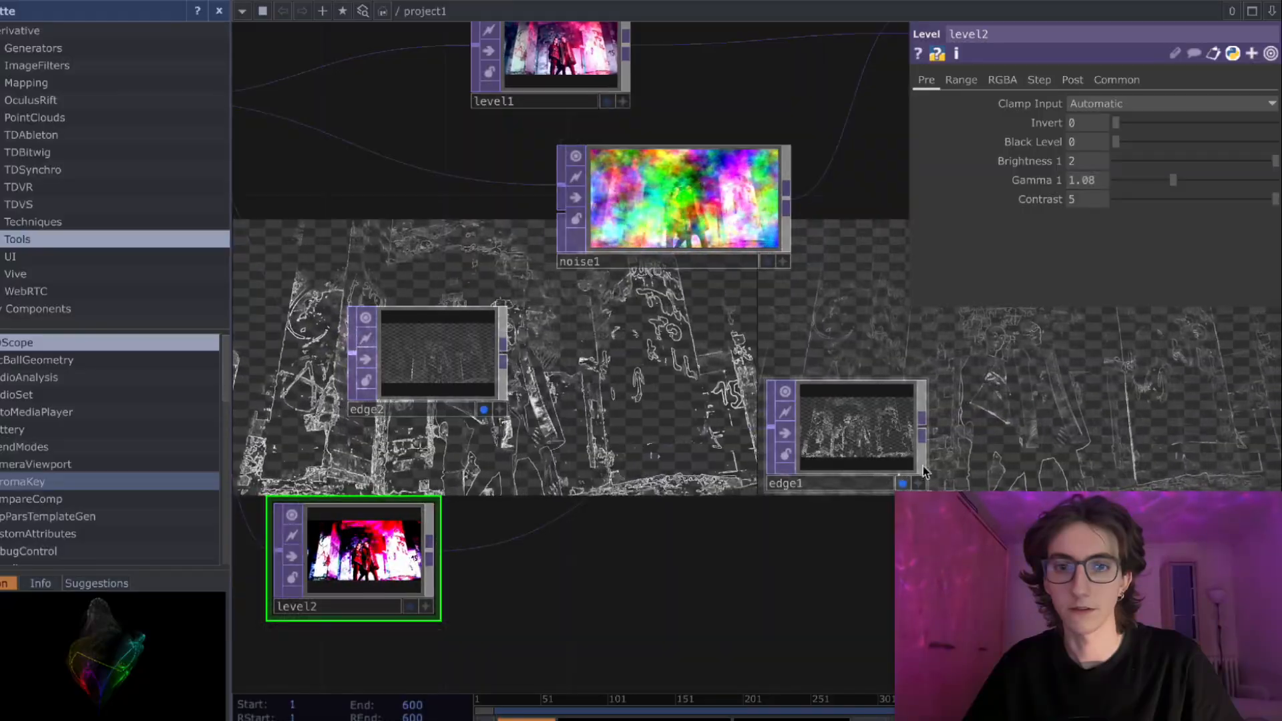
- Show only the original Edge in the background and set its Level's contrast to 2.5 and gamma to 1.96
left_click(484, 410)
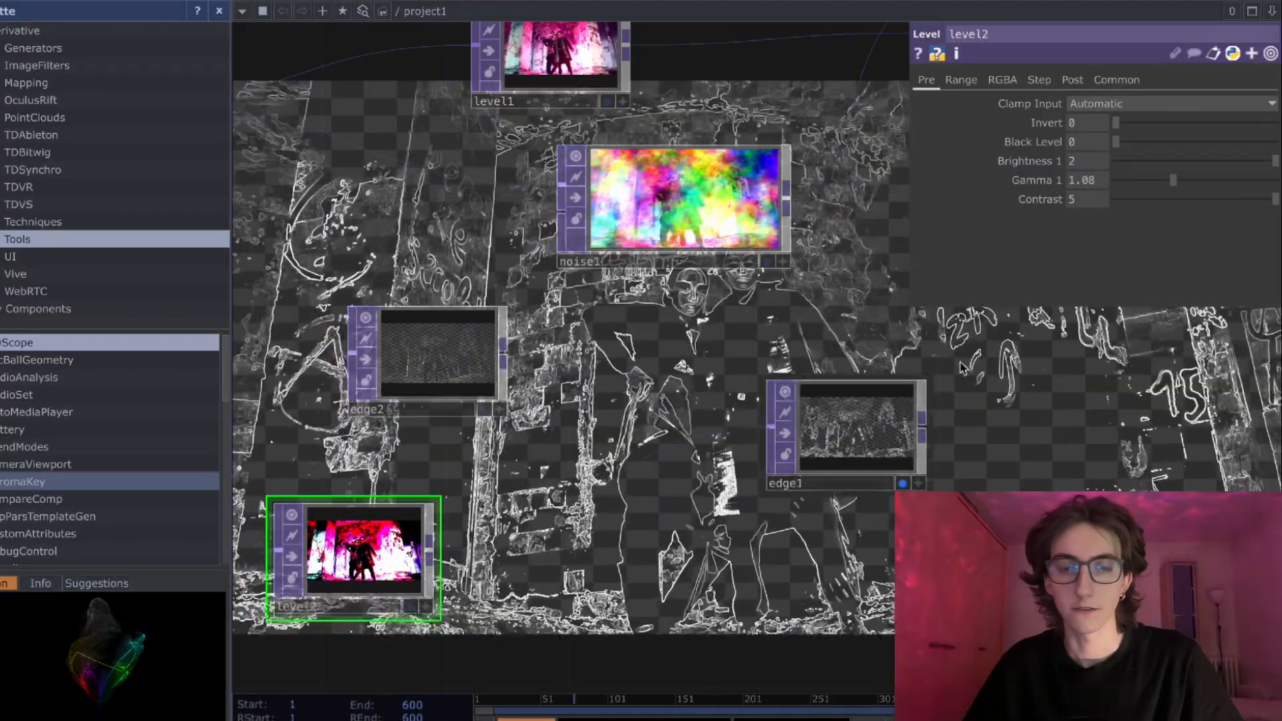
left_click_drag(1150, 188, 1133, 215)
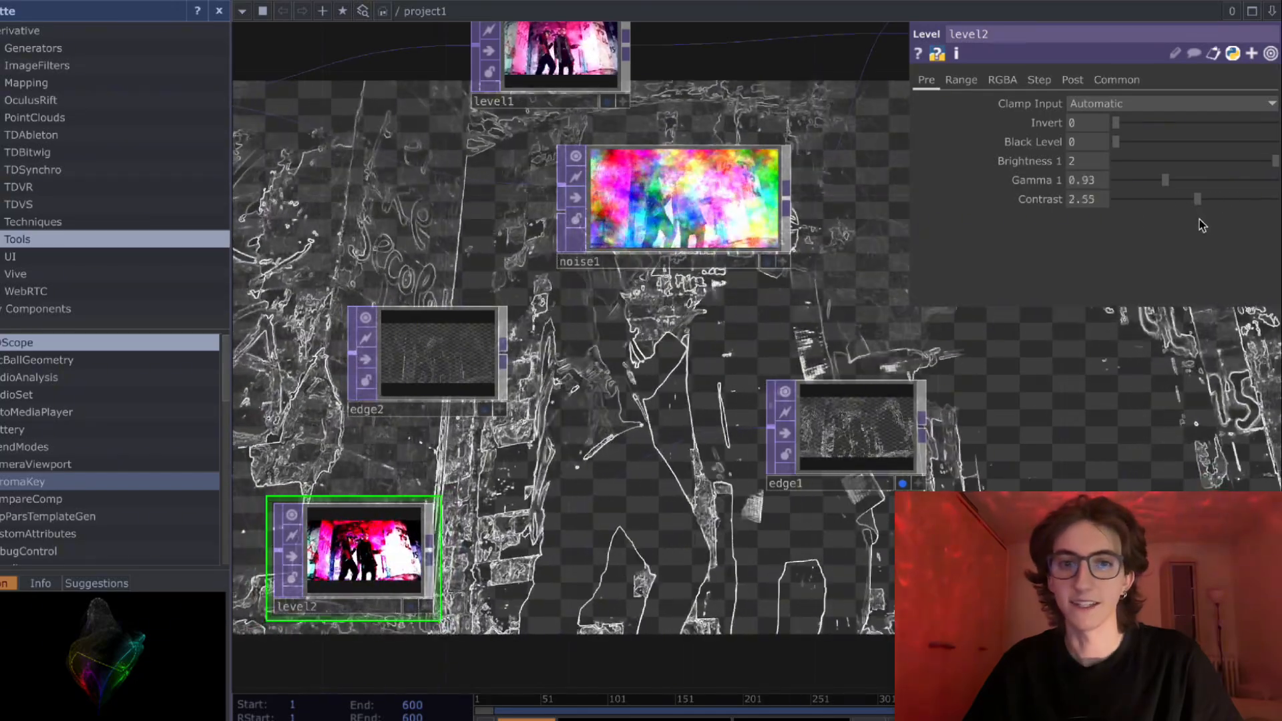
mouse_move(1274, 161)
left_mouse_down()
mouse_move(1222, 161)
mouse_move(1276, 175)
left_mouse_up()
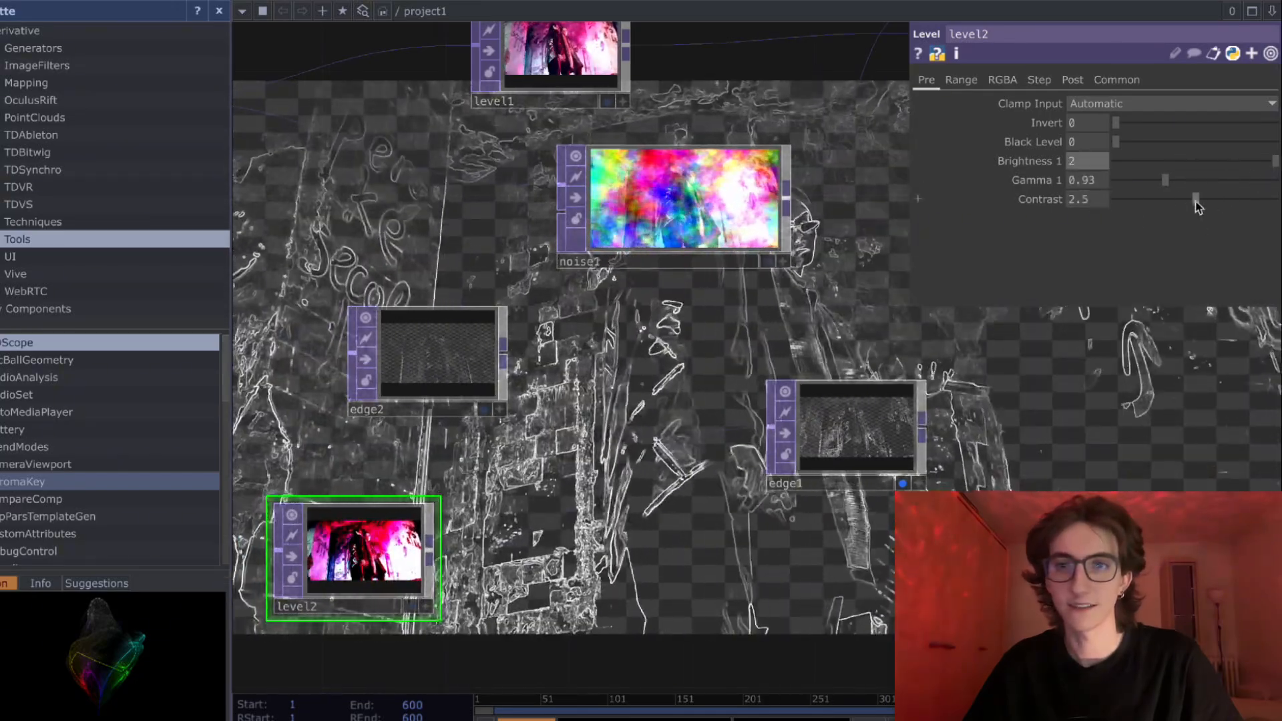
left_click_drag(1166, 182, 1222, 180)
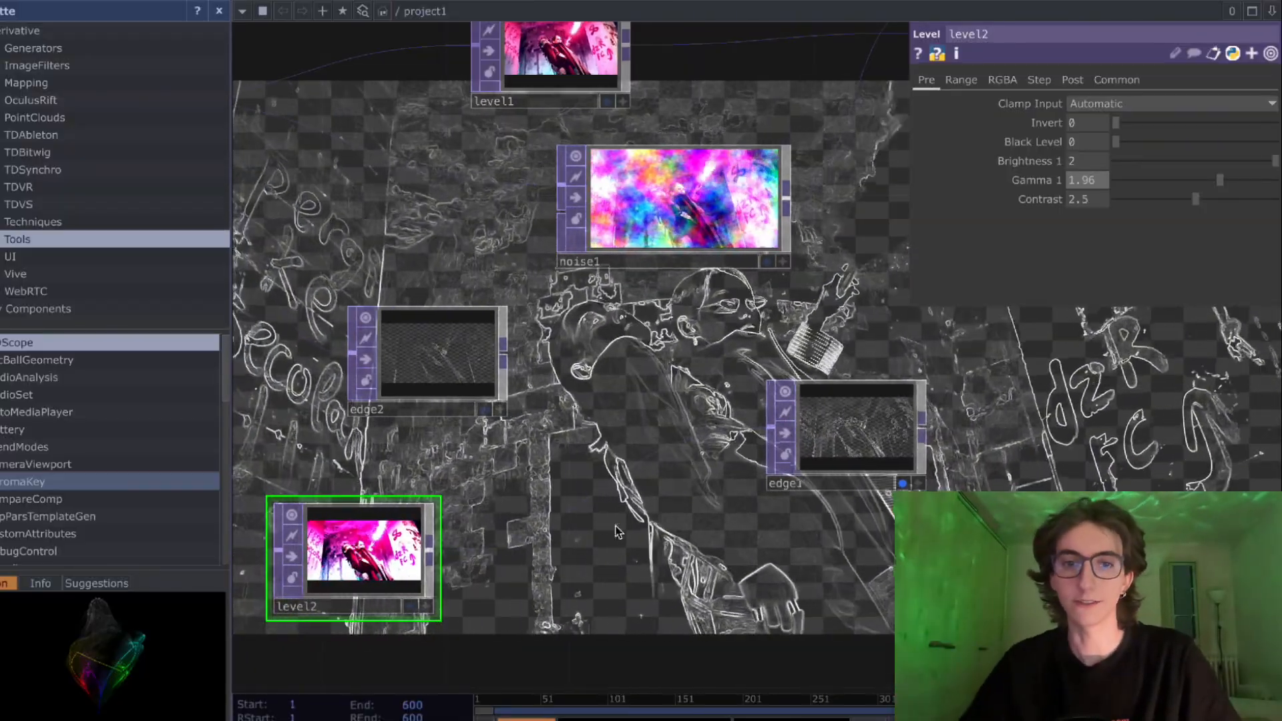
- Delete the second Edge and move the original Edge farther along the network, below the Displace
left_click_drag(751, 427, 808, 409)
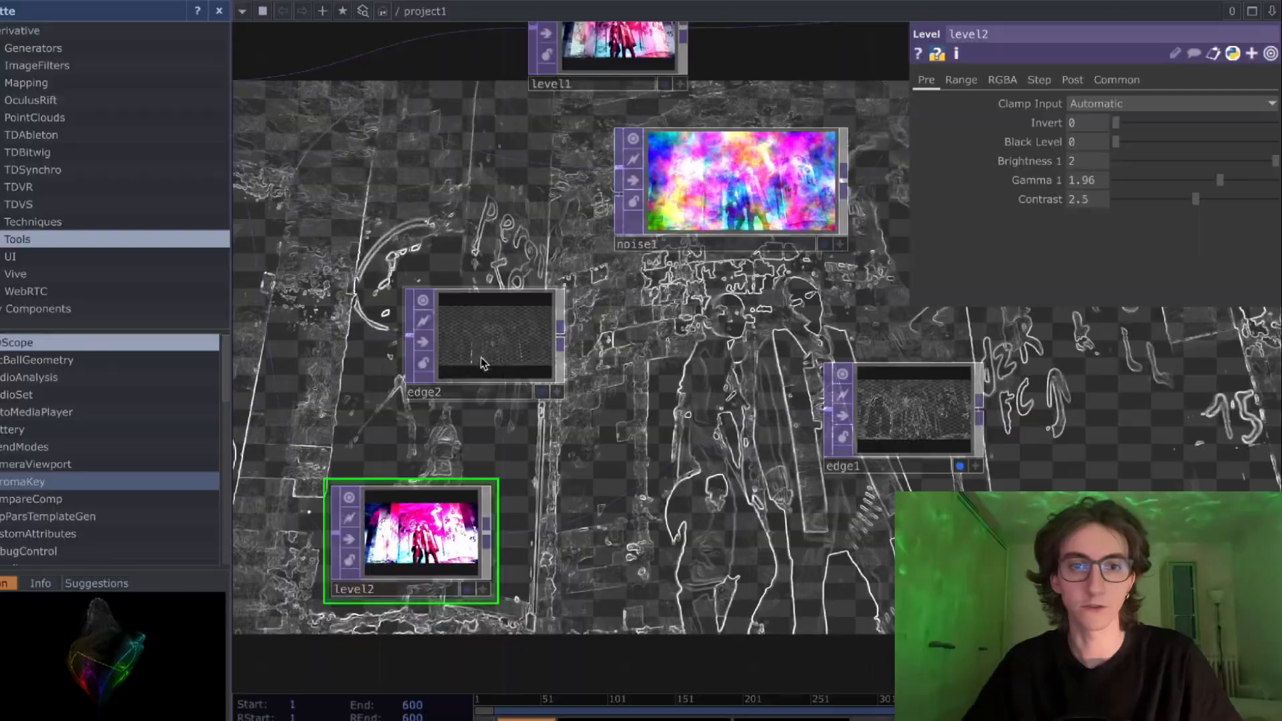
left_click(481, 361)
key("Delete")
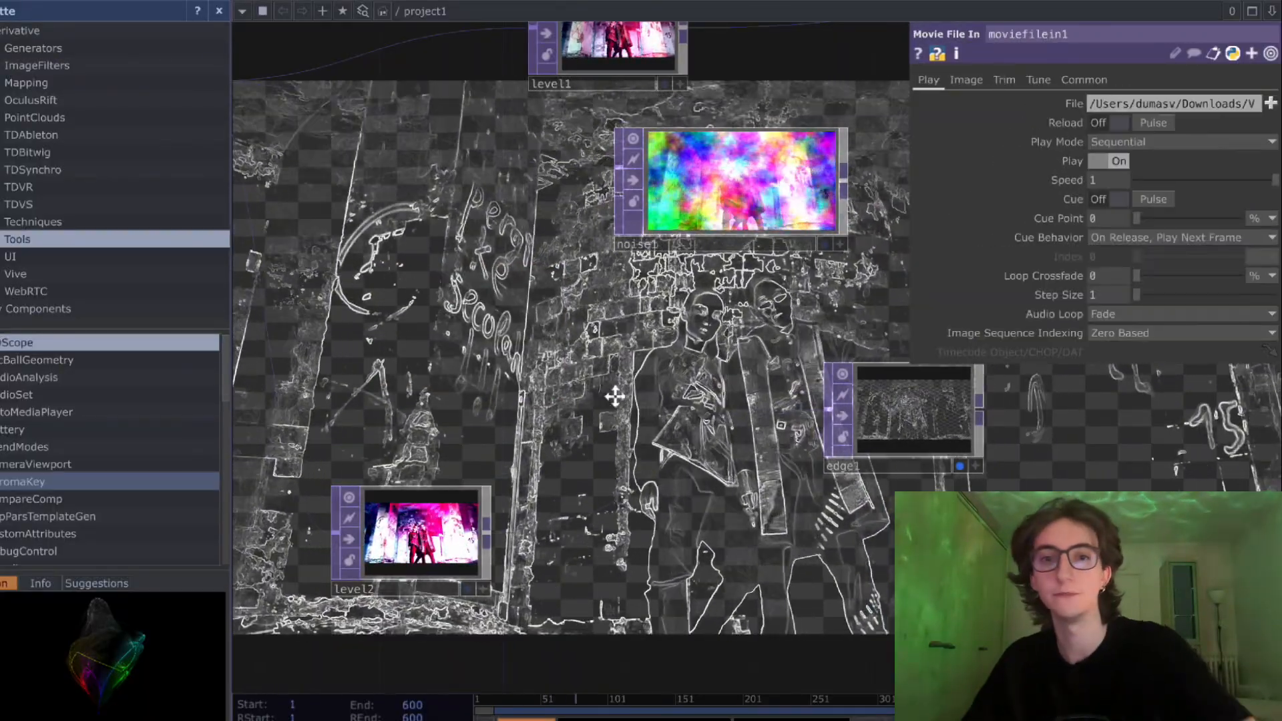
left_click_drag(614, 396, 407, 388)
left_click_drag(768, 432, 590, 530)
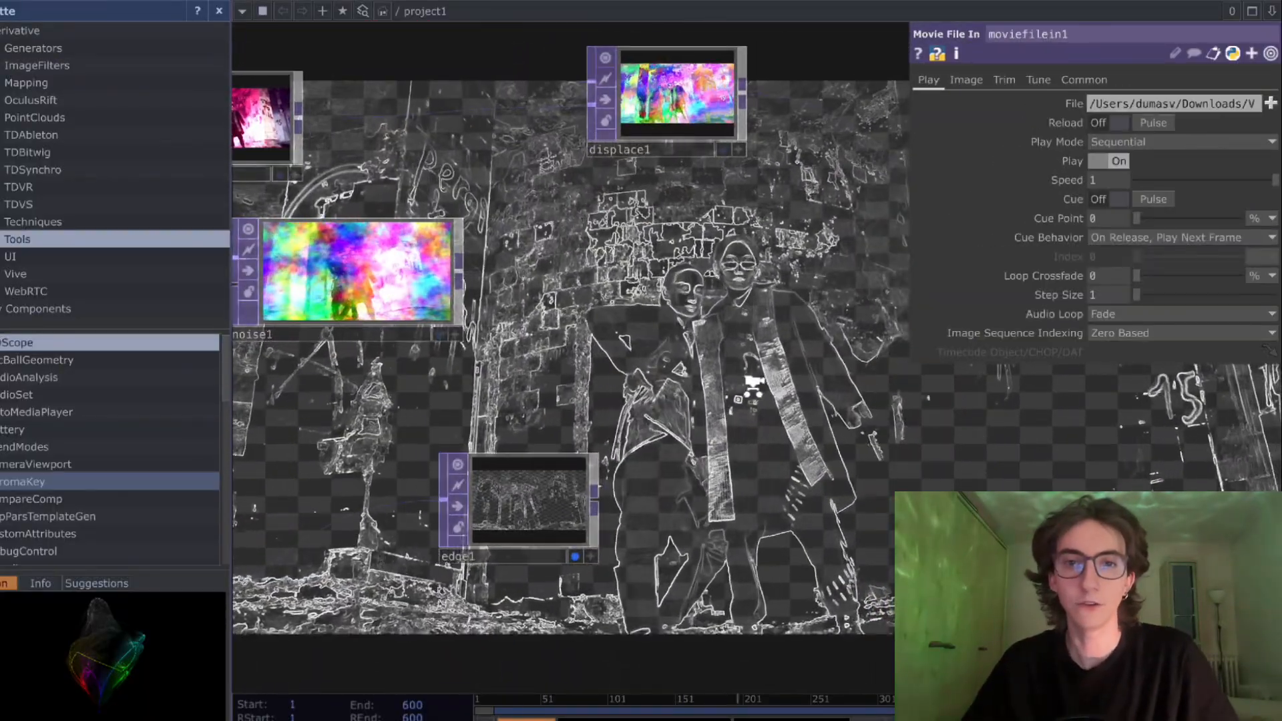
scroll(720, 333, "down", 1)
left_click_drag(720, 334, 675, 364)
left_click_drag(497, 518, 686, 482)
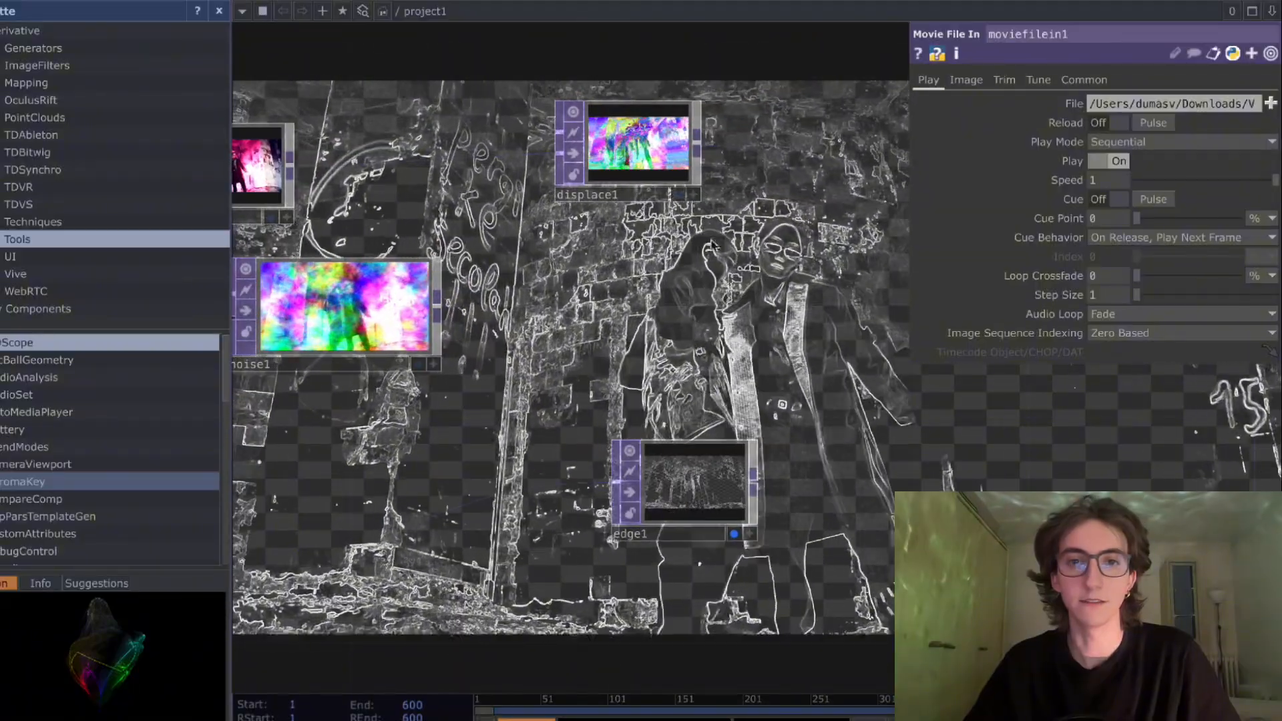
- Compare the Displace's picture with the Edge's outlines in the background and hide both from it
left_click(677, 194)
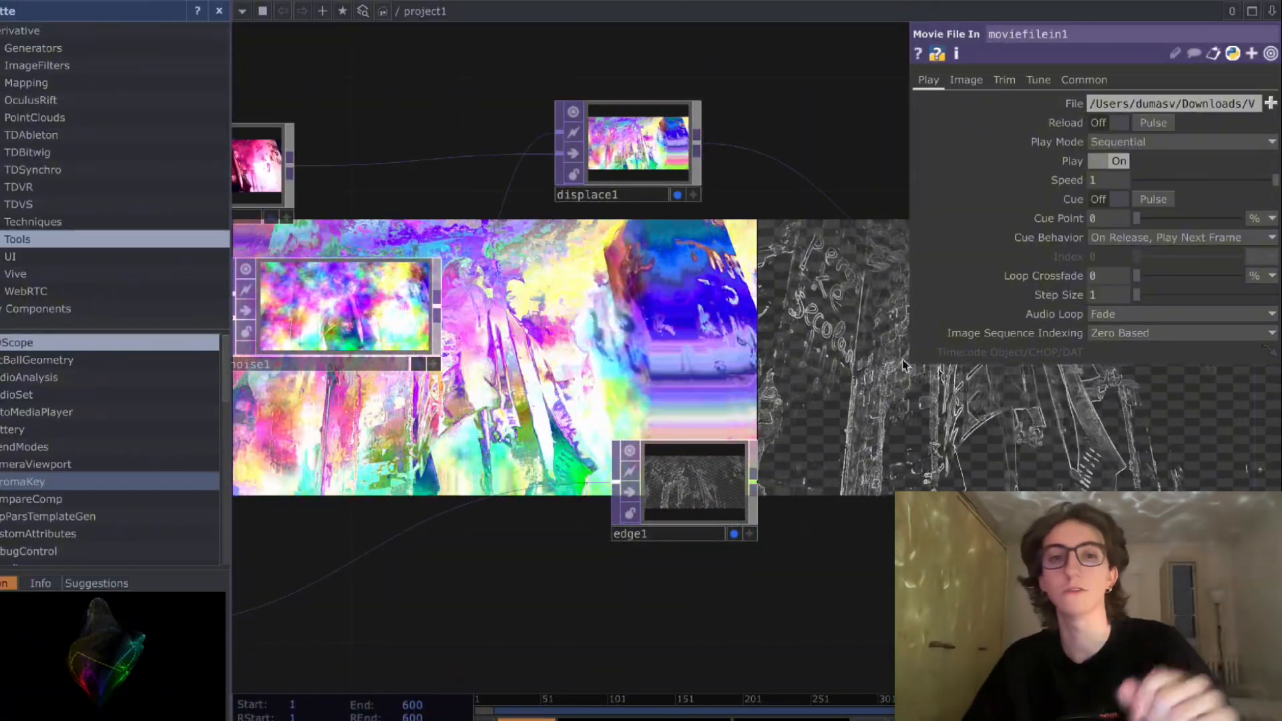
left_click_drag(718, 269, 489, 307)
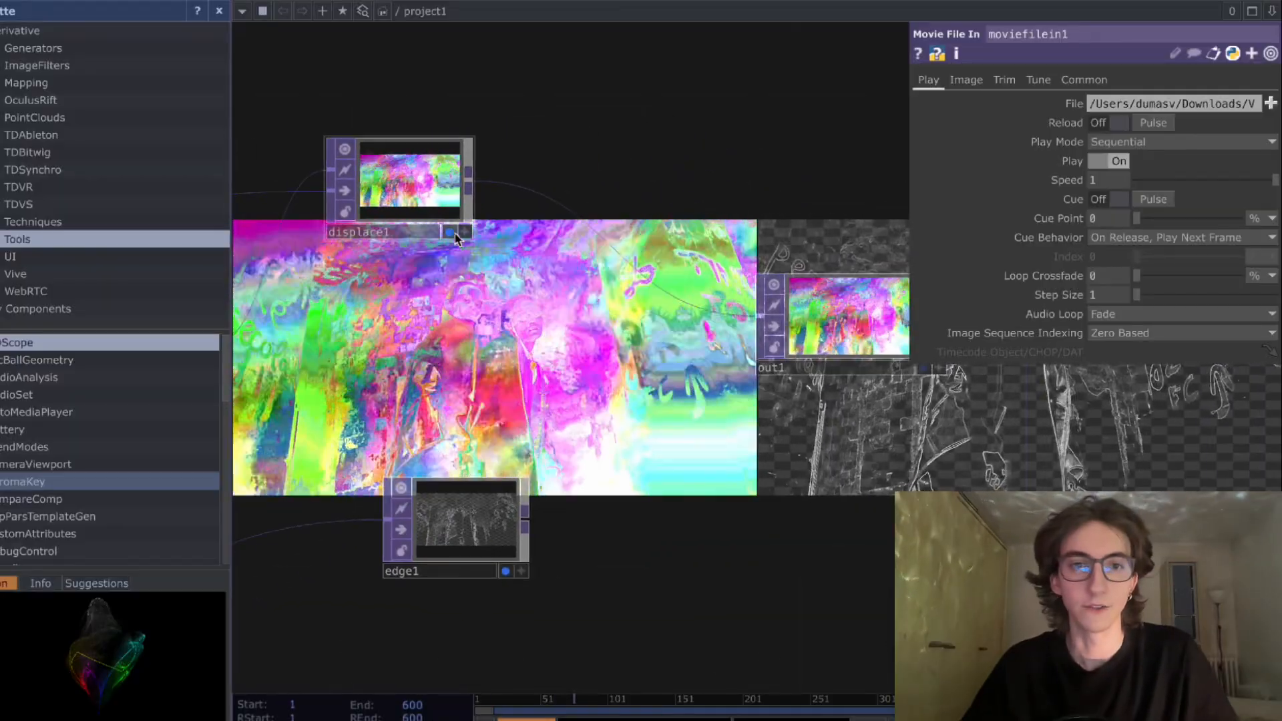
left_click(453, 233)
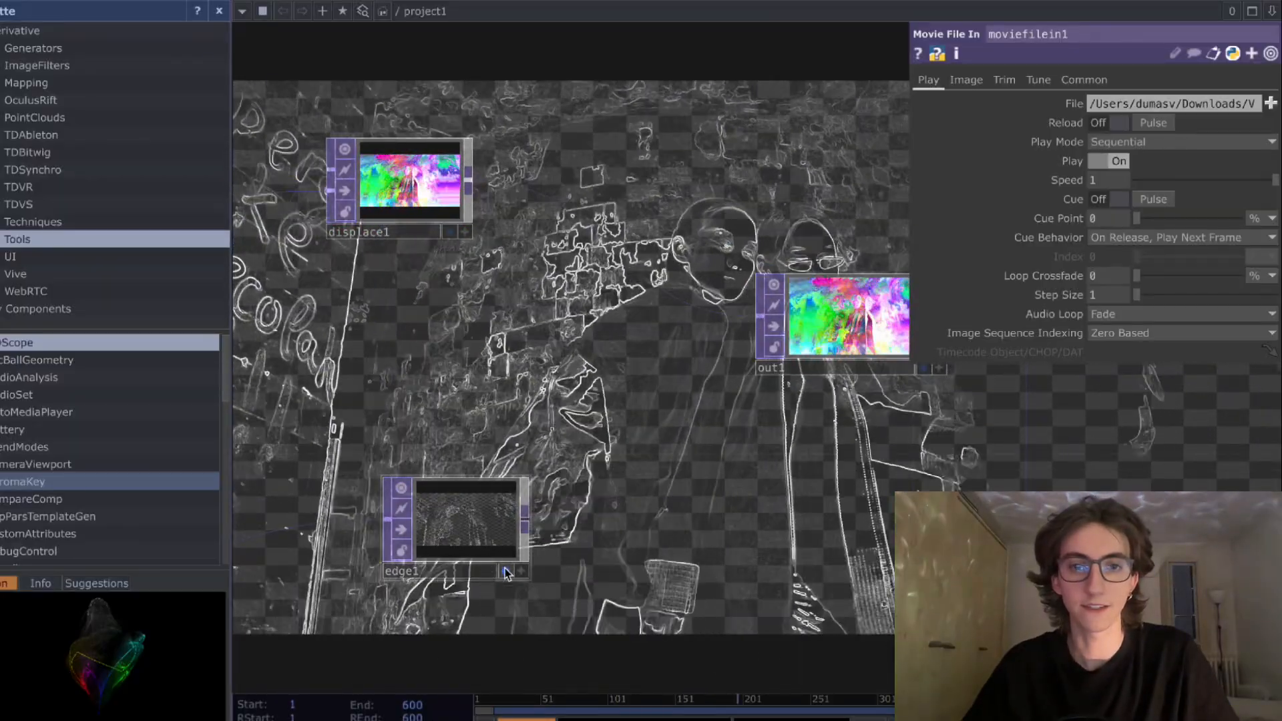
left_click(505, 570)
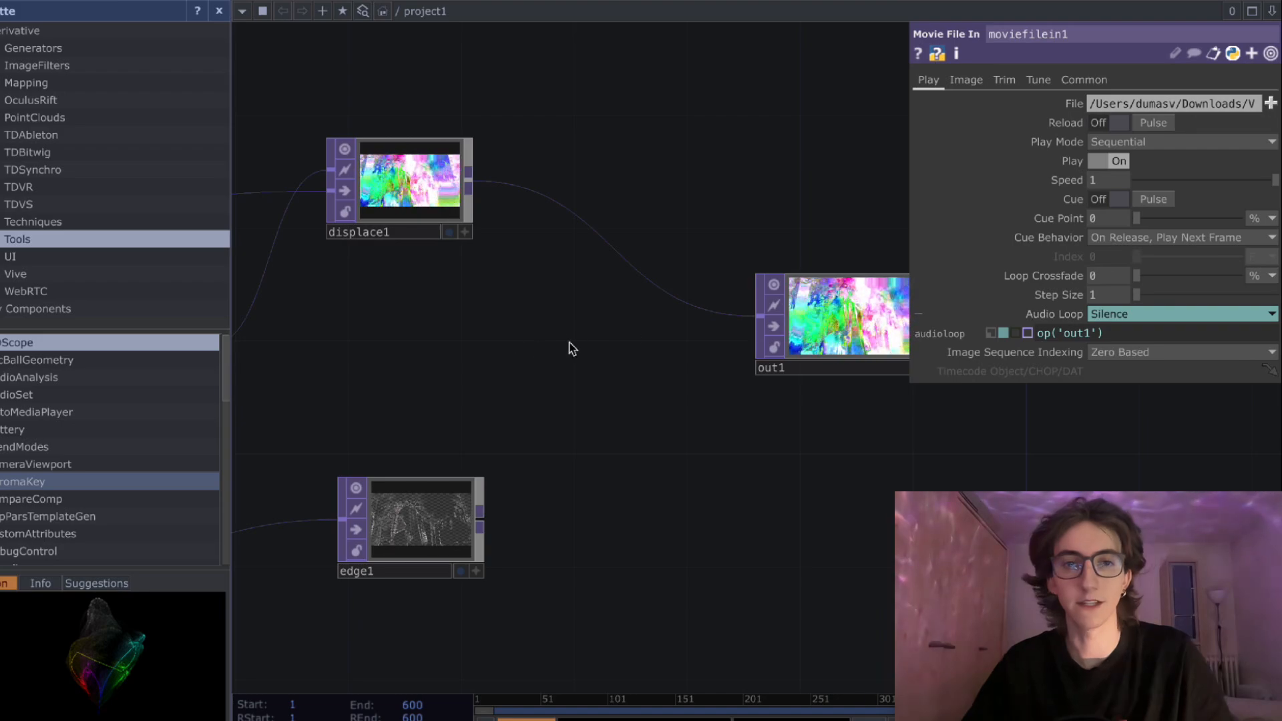
- Add a Composite TOP after the Displace and Edge, connecting the Displace as first input and the Edge as second
key("Tab")
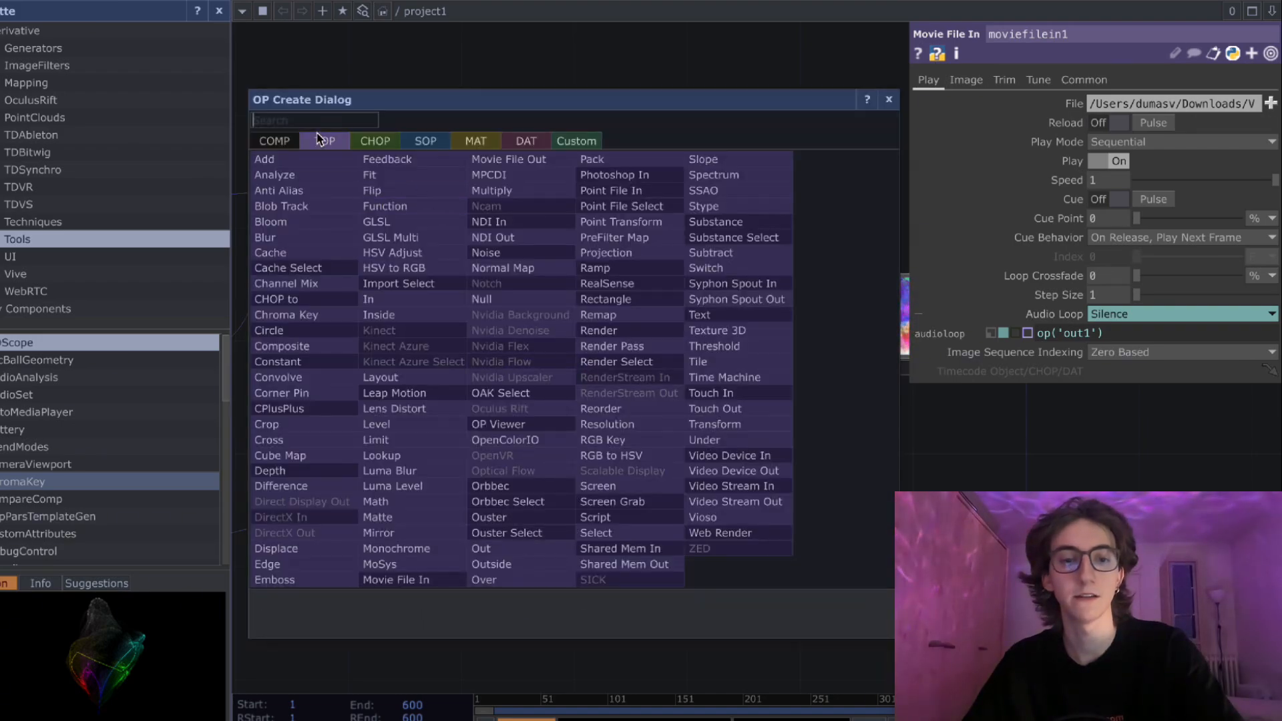
type("com")
left_click(315, 347)
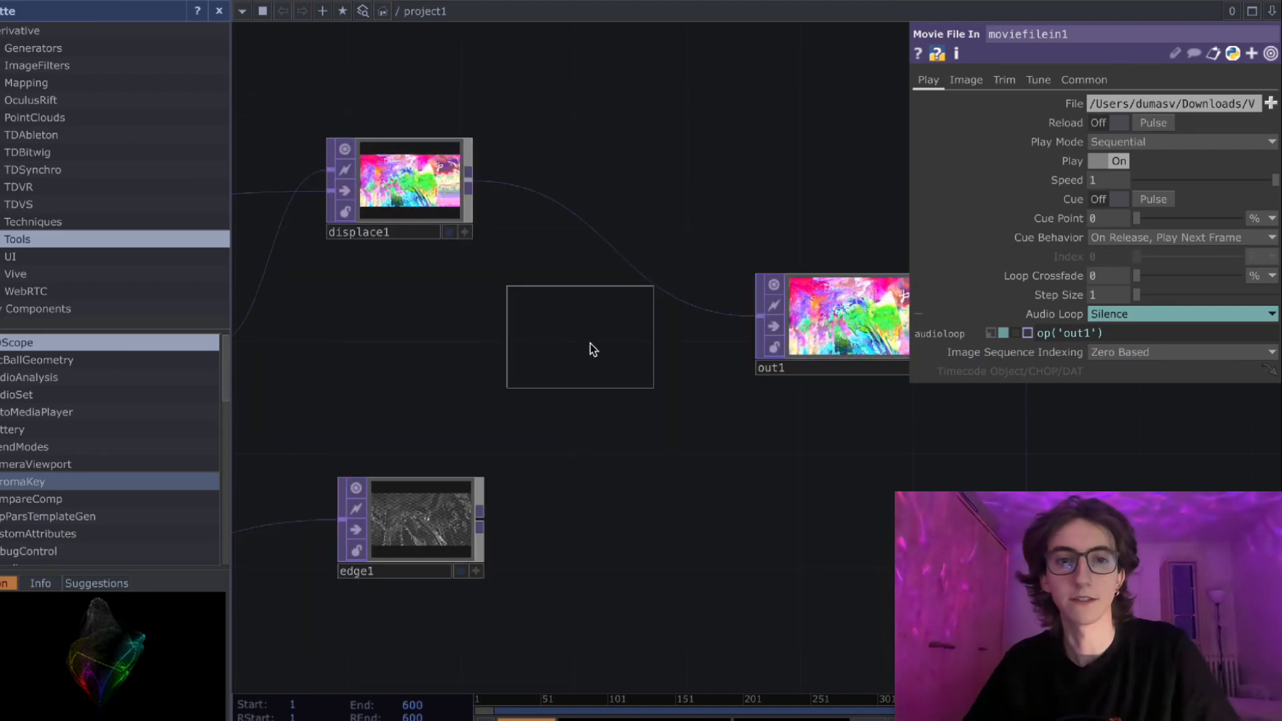
left_click(619, 363)
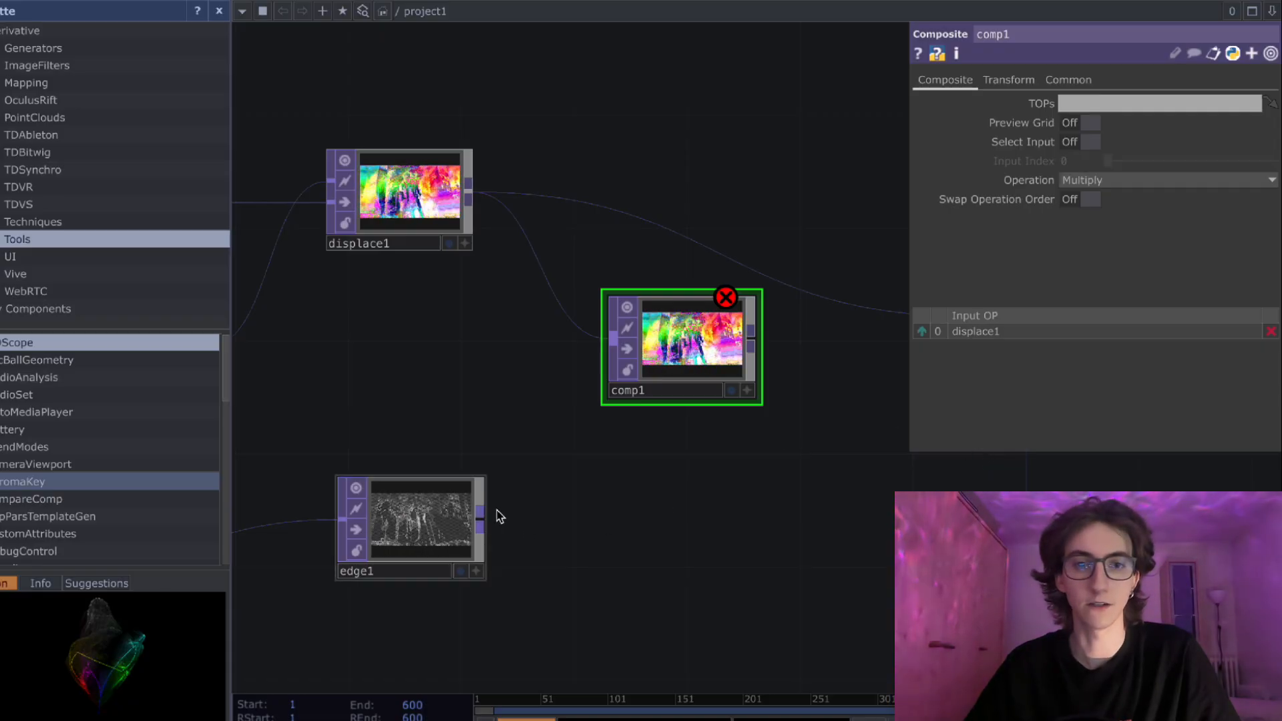
left_click_drag(658, 484, 461, 503)
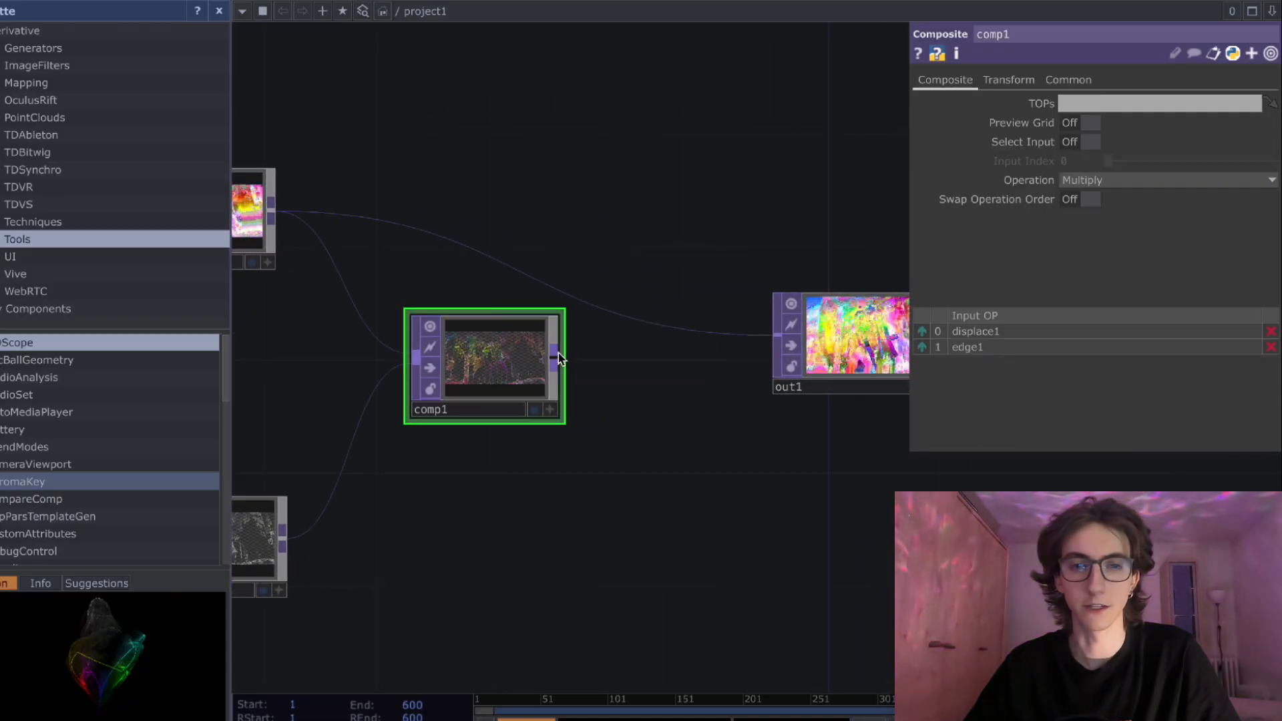
- Connect the Composite to the Out in place of the Displace and show the Out in the background
left_click_drag(674, 503, 535, 505)
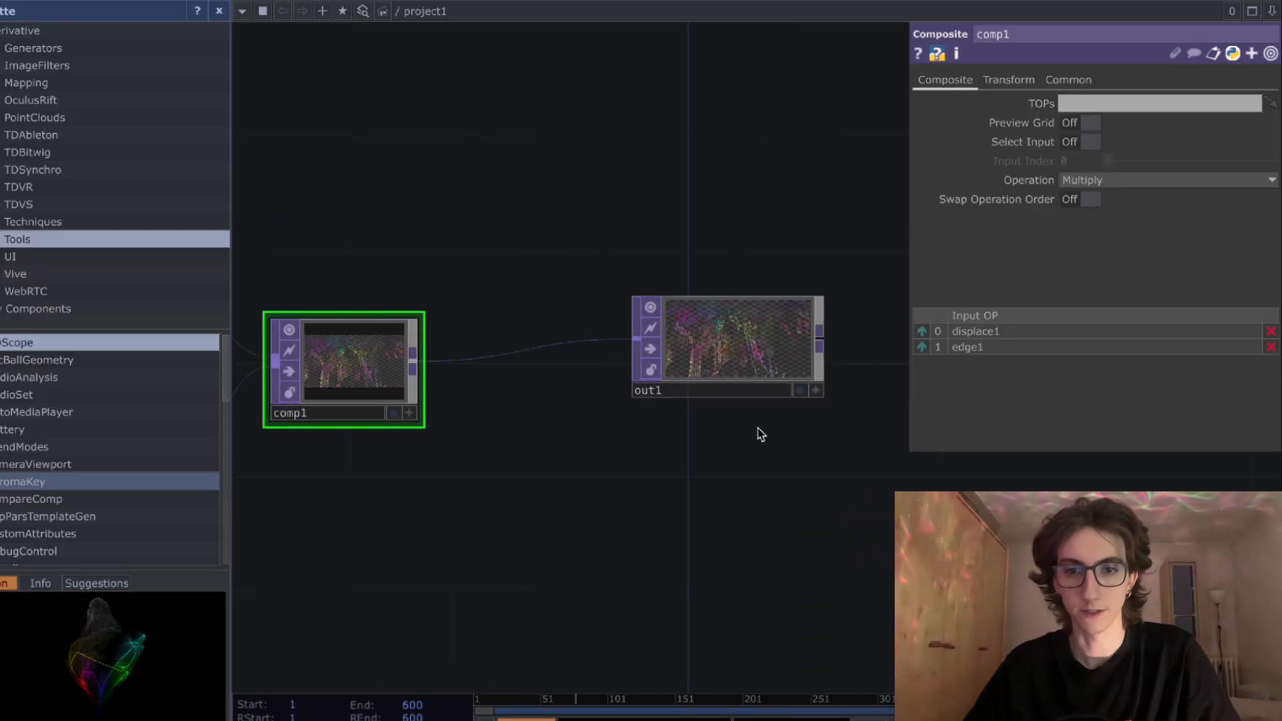
left_click(799, 391)
left_click_drag(718, 494, 667, 498)
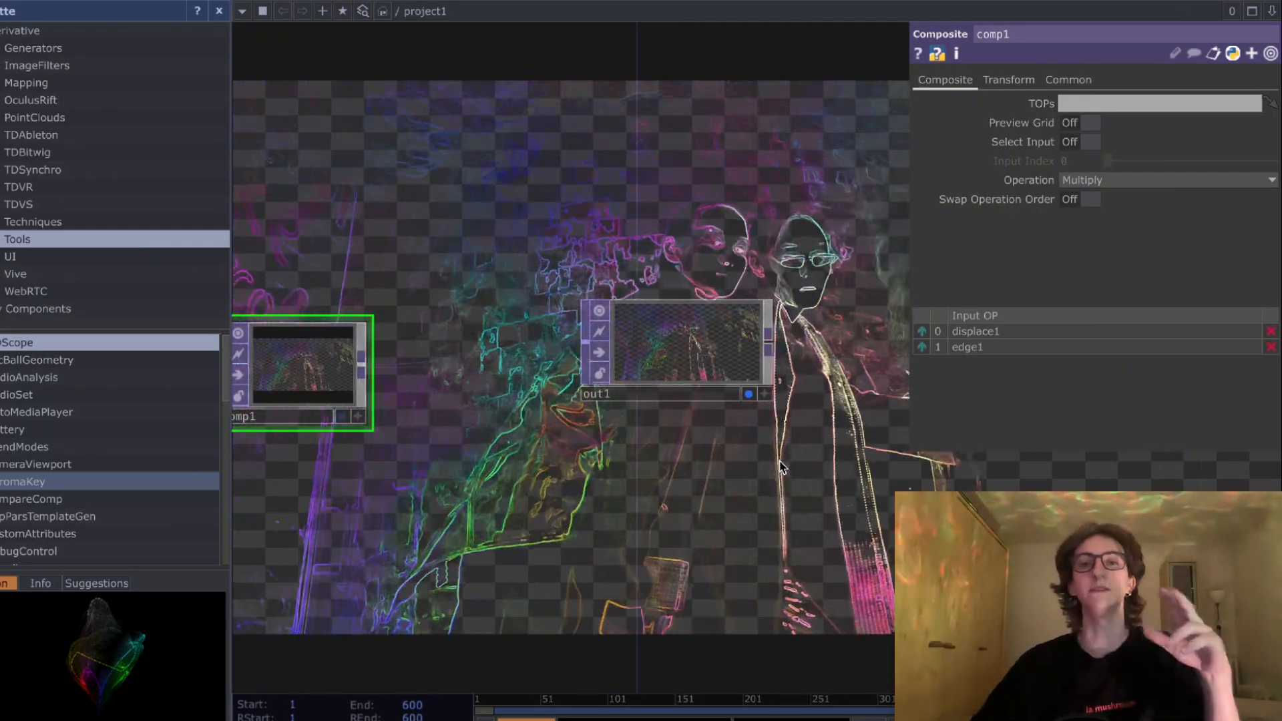
- Insert a Chroma Key TOP between the Composite and the Out and space the nodes apart
left_click_drag(710, 462, 746, 459)
left_click_drag(690, 366, 804, 377)
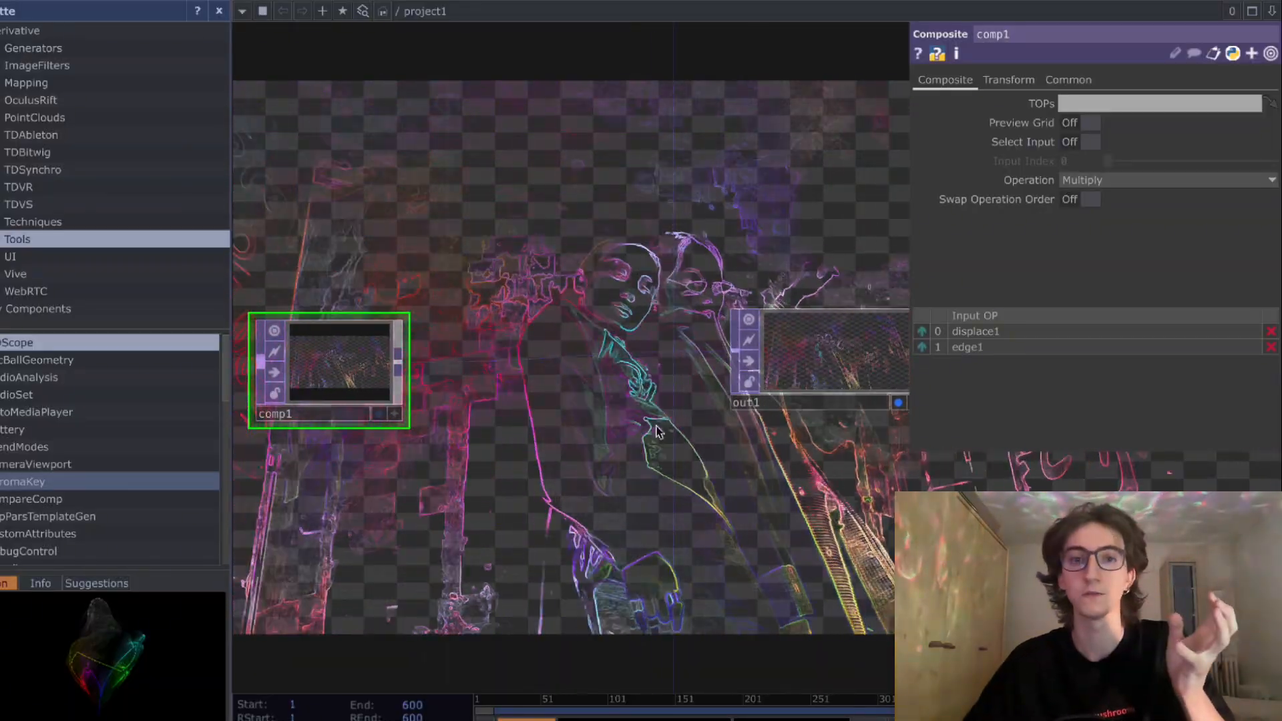
right_click(578, 340)
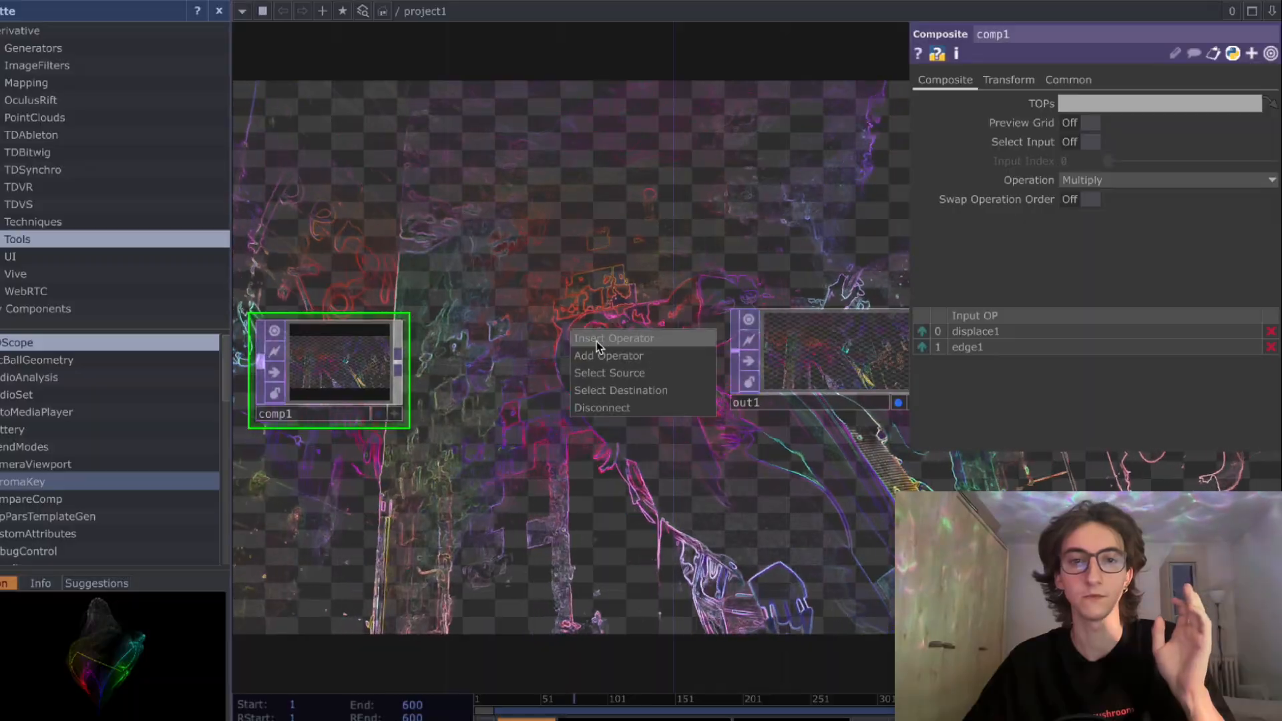
left_click(595, 342)
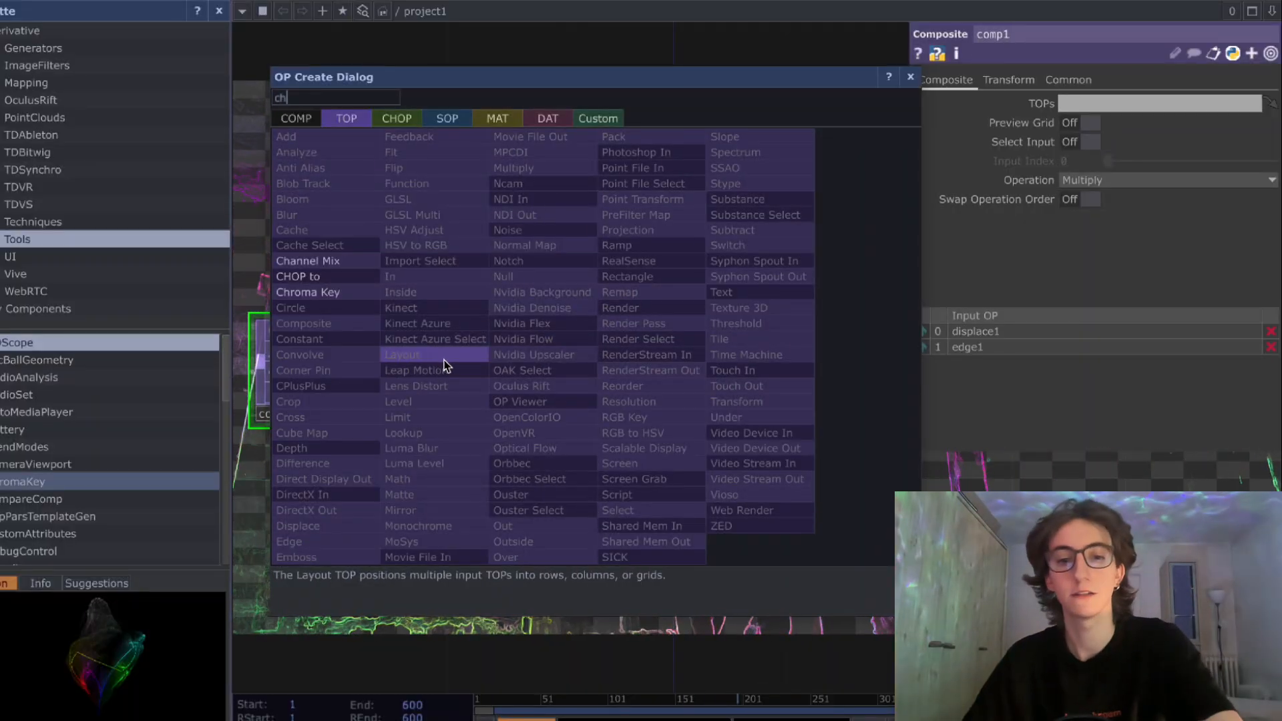
left_click(345, 294)
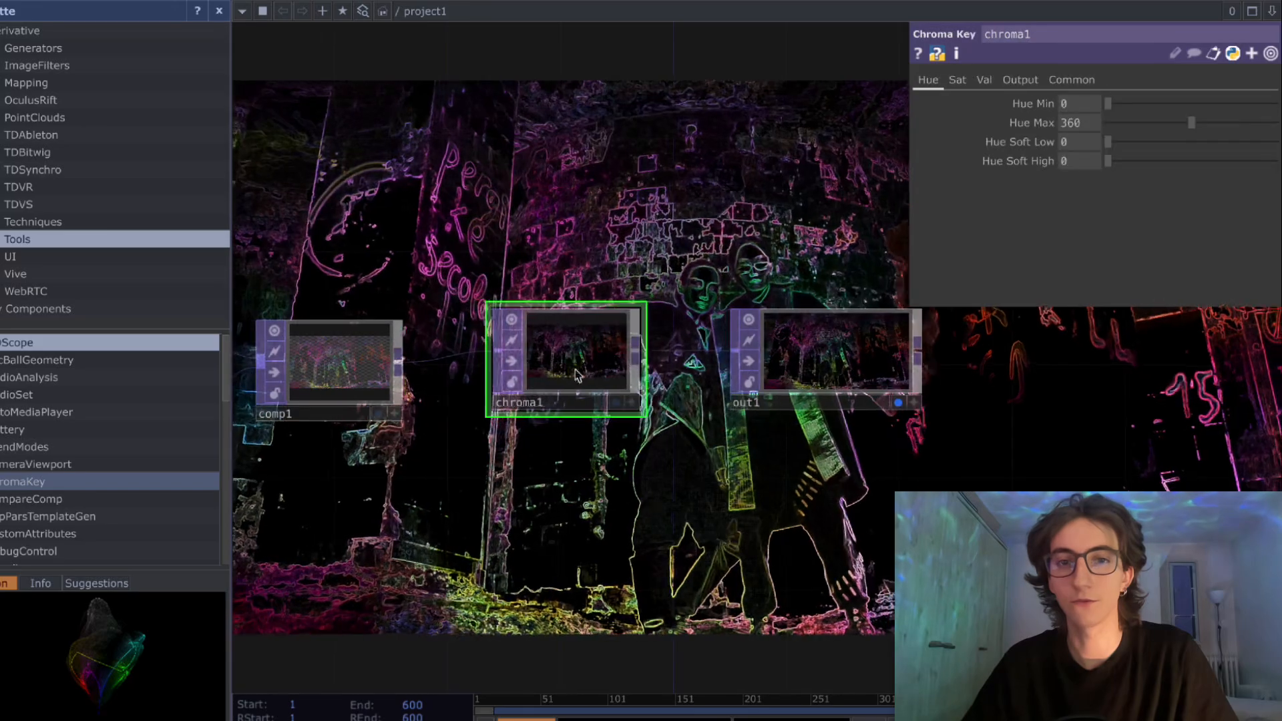
left_click_drag(811, 364, 834, 387)
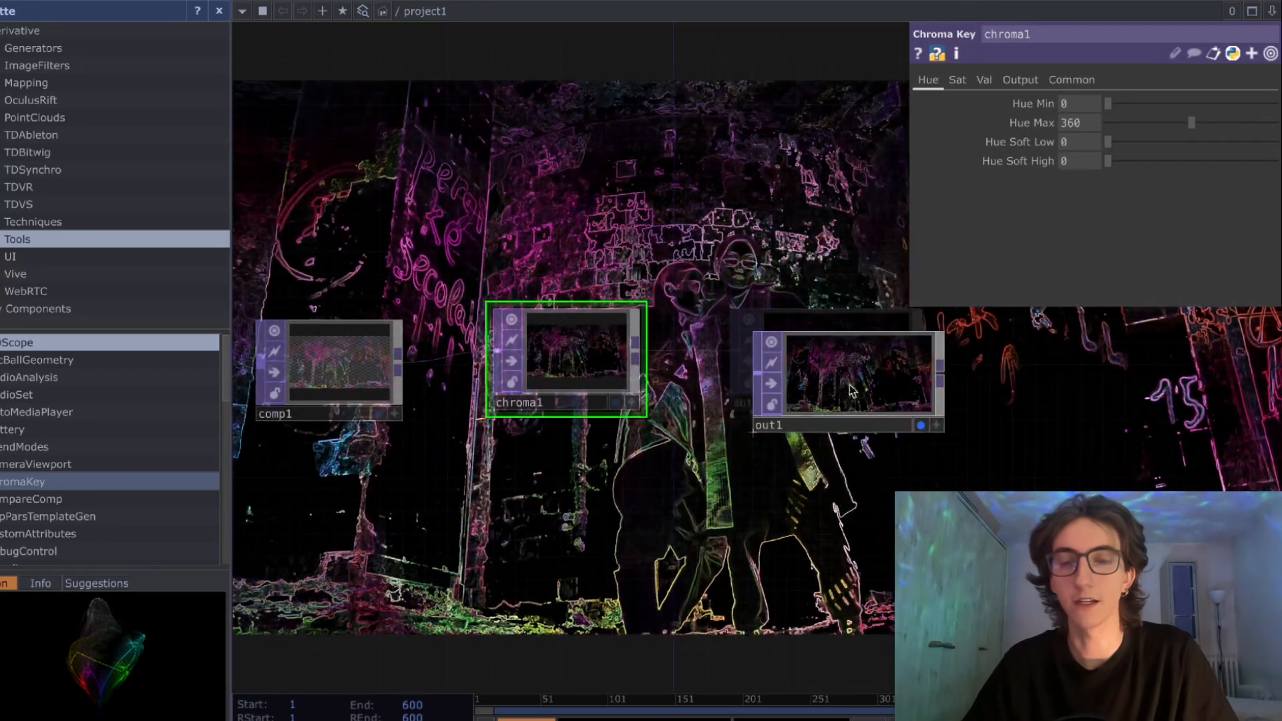
left_click_drag(596, 359, 607, 382)
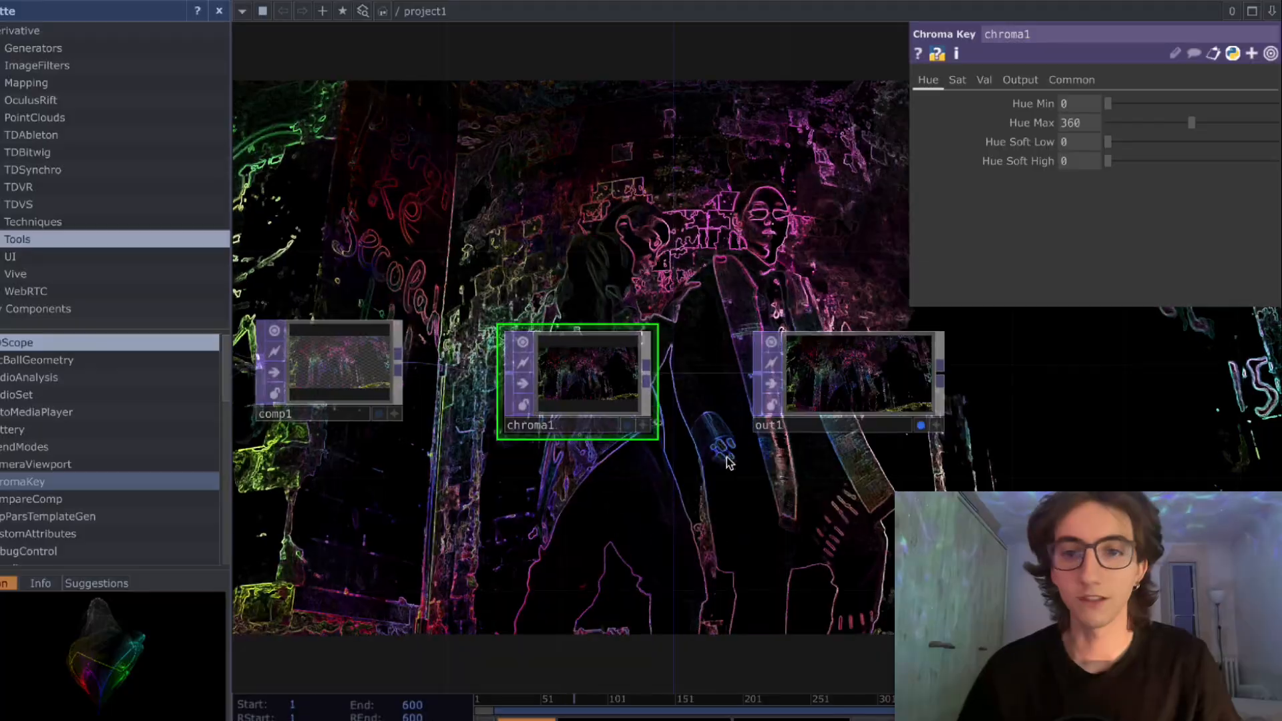
left_click_drag(828, 385, 828, 397)
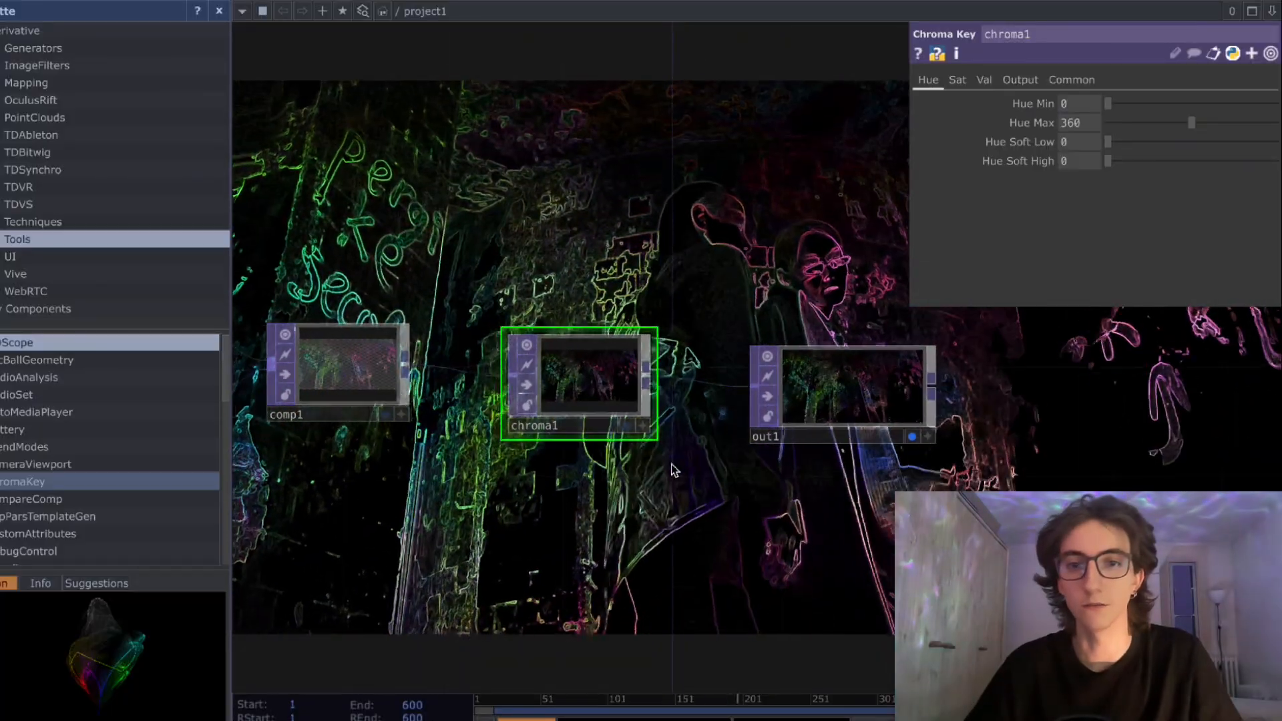
- Delete the Chroma Key between the Composite and the Out
scroll(667, 487, "down", 3)
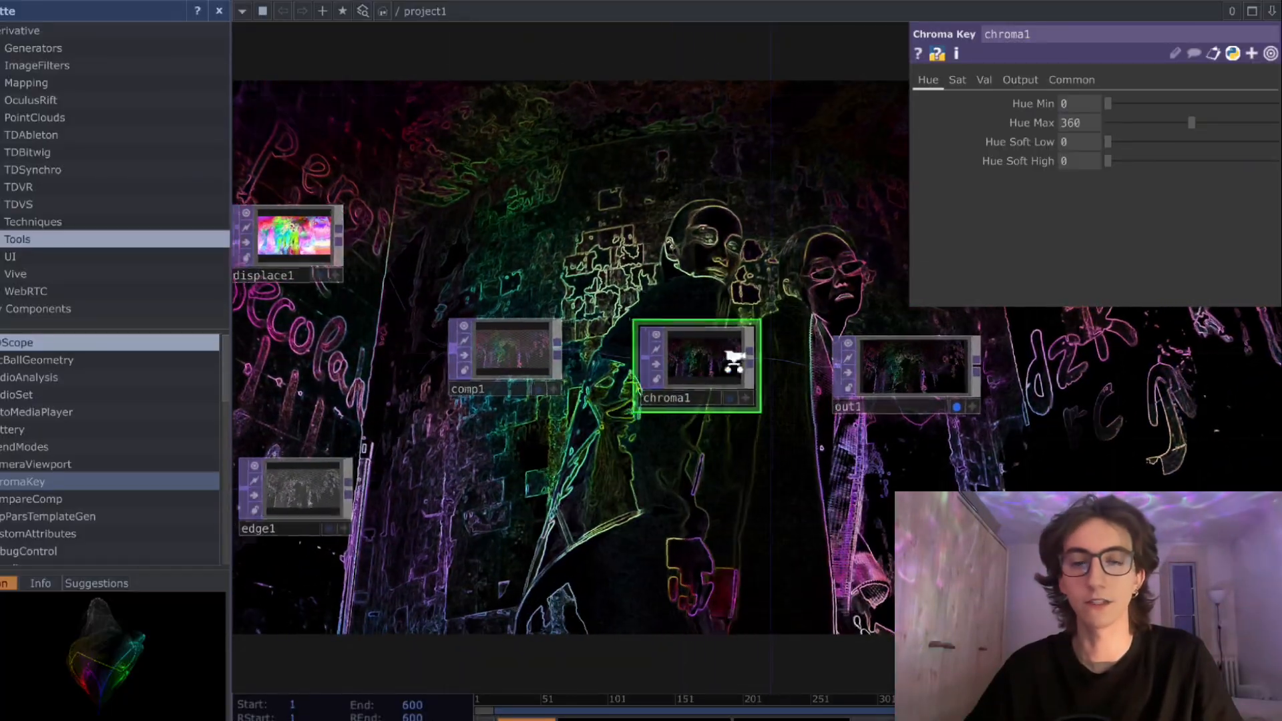
scroll(671, 387, "up", 3)
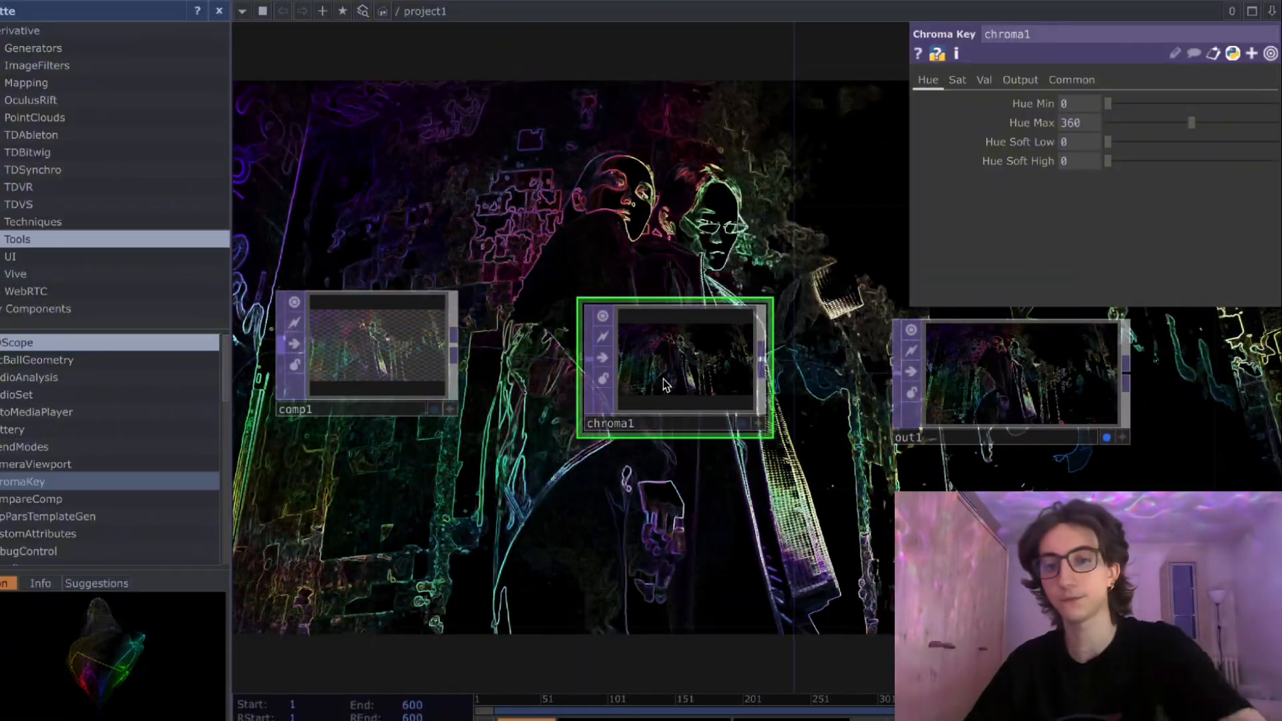
key("Delete")
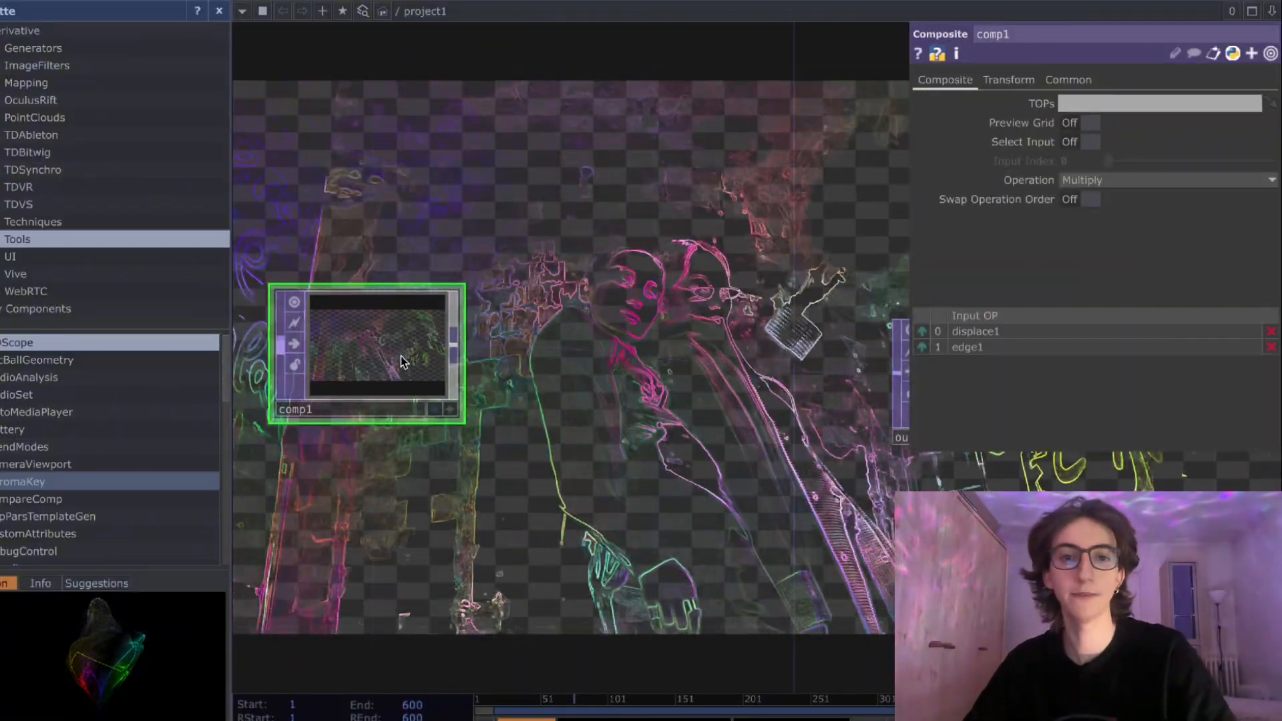
- Set the Composite's operation to Over
left_click_drag(569, 456, 746, 459)
left_click_drag(541, 379, 639, 392)
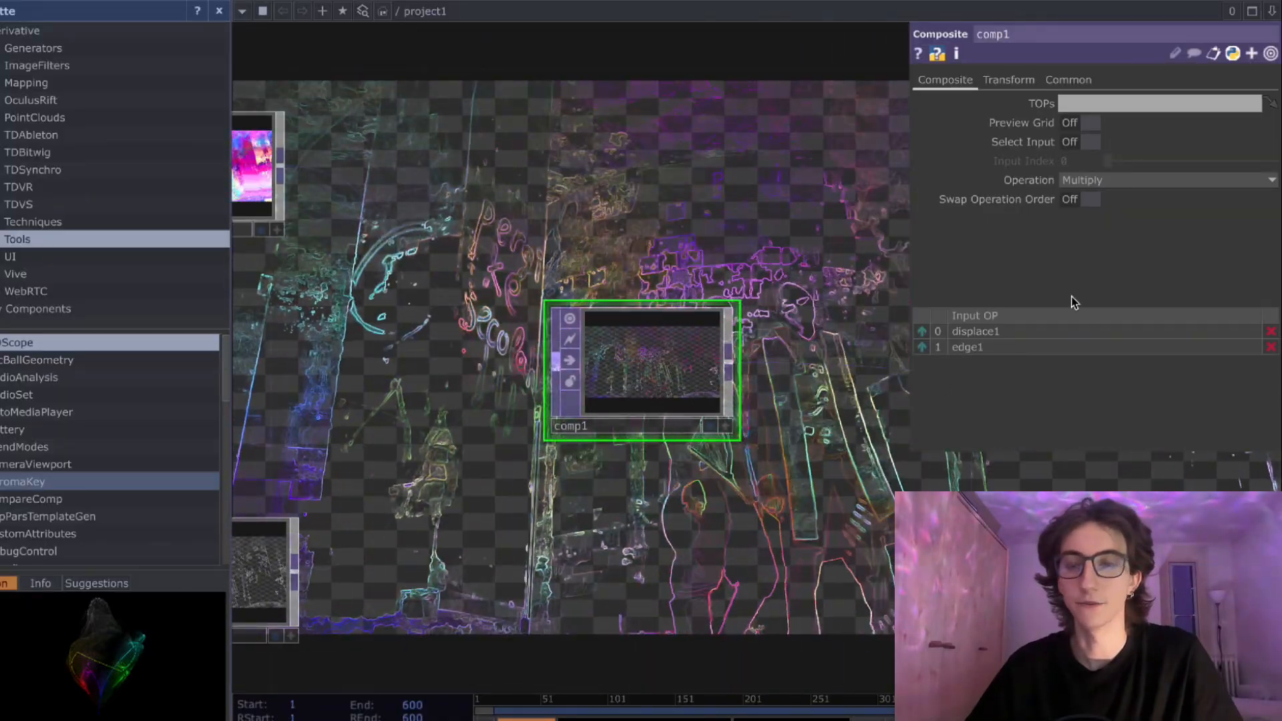
left_click(1091, 181)
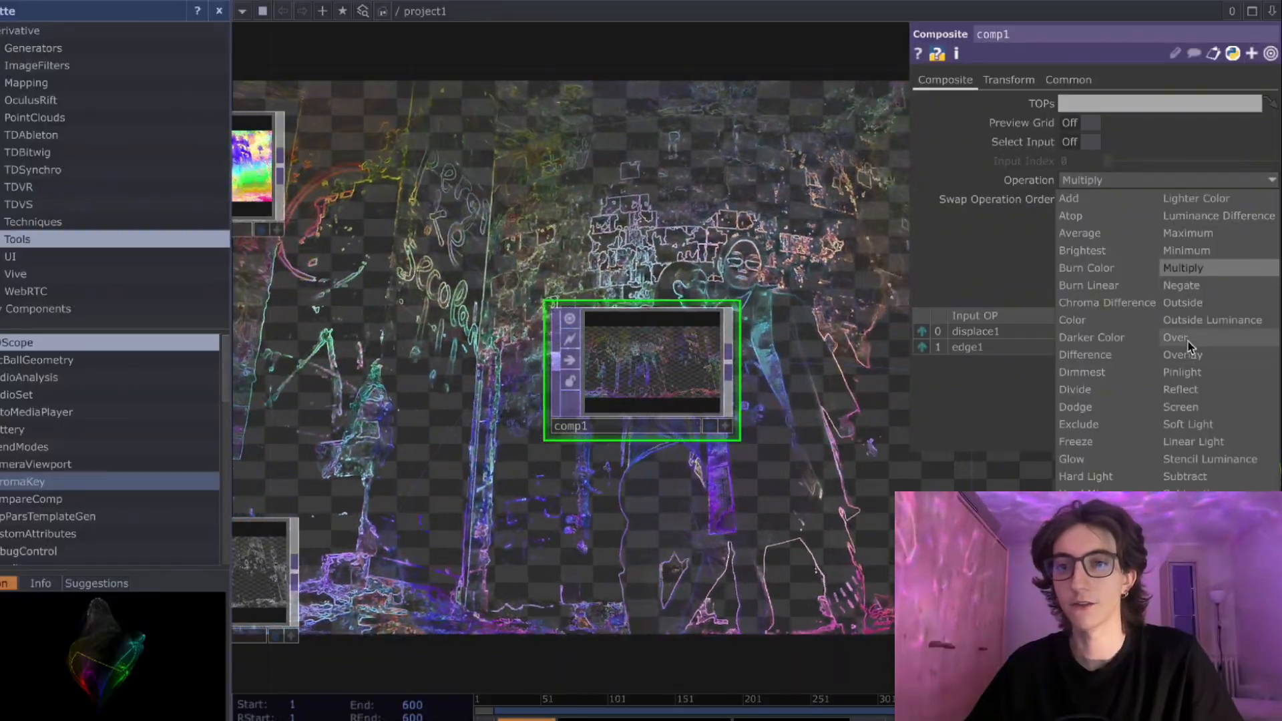
left_click(1181, 338)
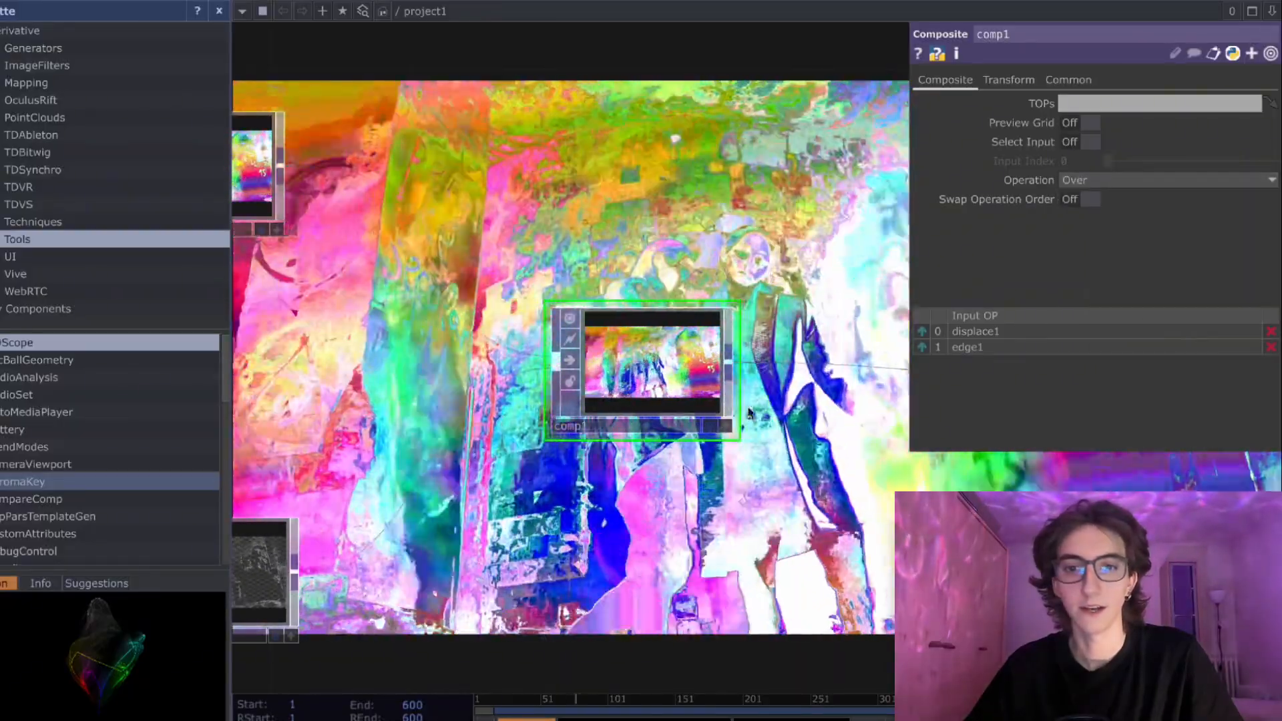
- Examine how the Over blend combines the Displace's picture with the Edge's outlines across the network
scroll(722, 444, "up", 2)
left_click_drag(671, 490, 765, 474)
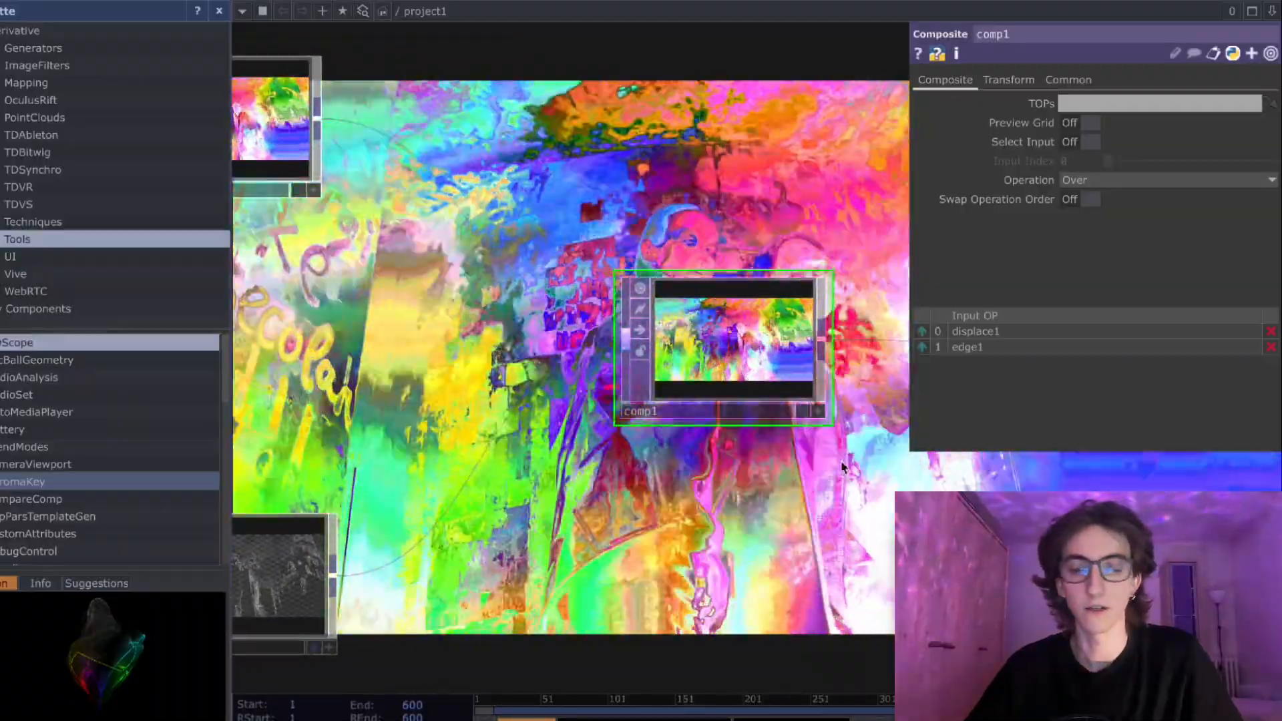
left_click_drag(842, 467, 805, 469)
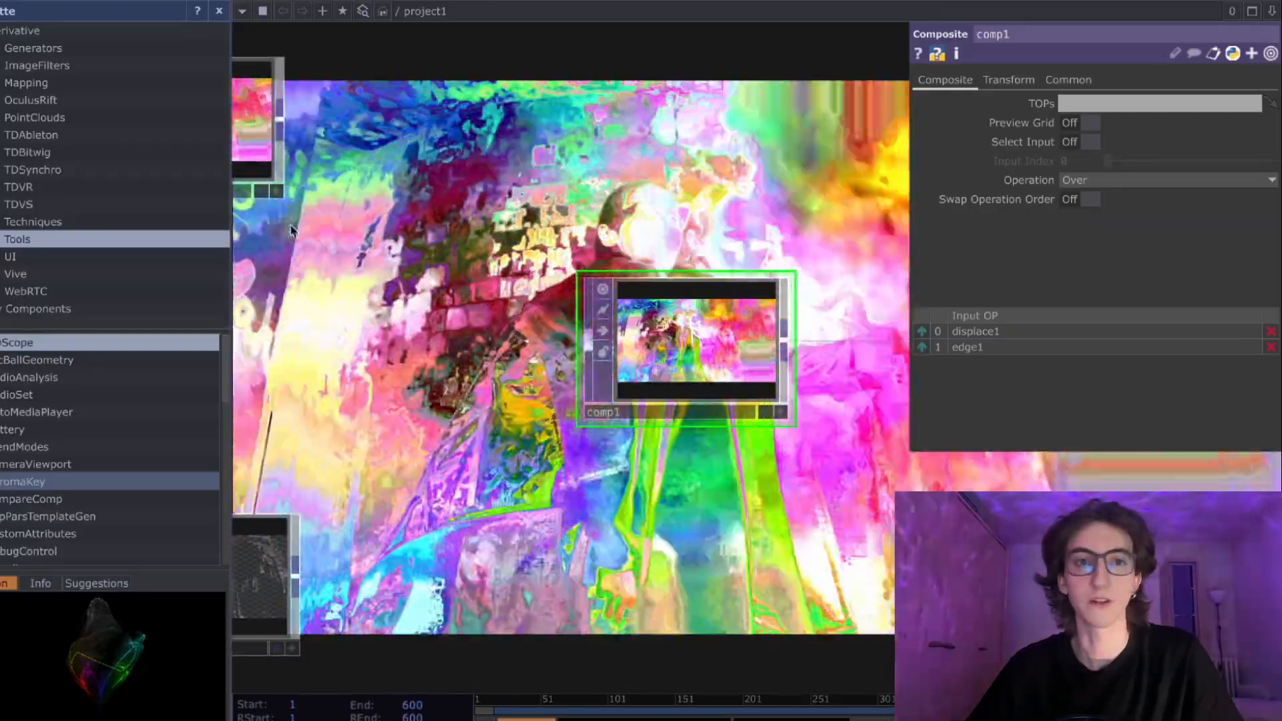
left_click_drag(604, 377, 904, 442)
scroll(521, 214, "up", 10)
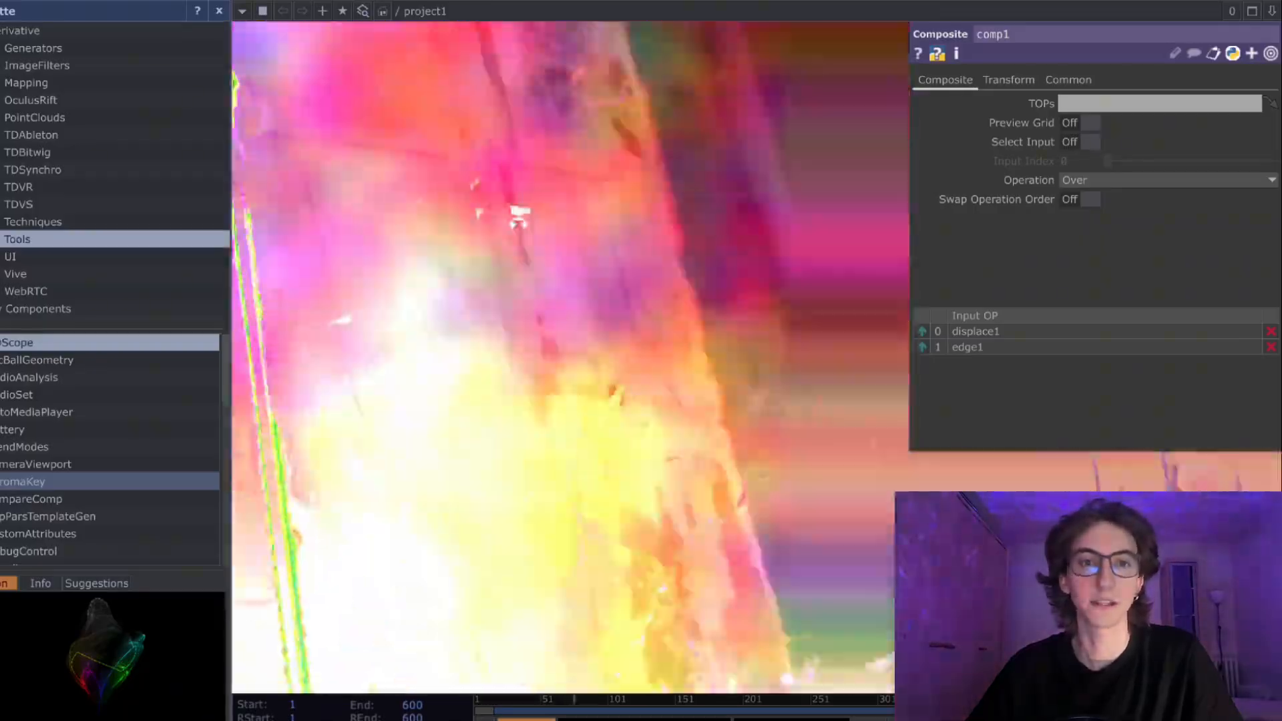
scroll(527, 234, "down", 5)
scroll(528, 240, "down", 6)
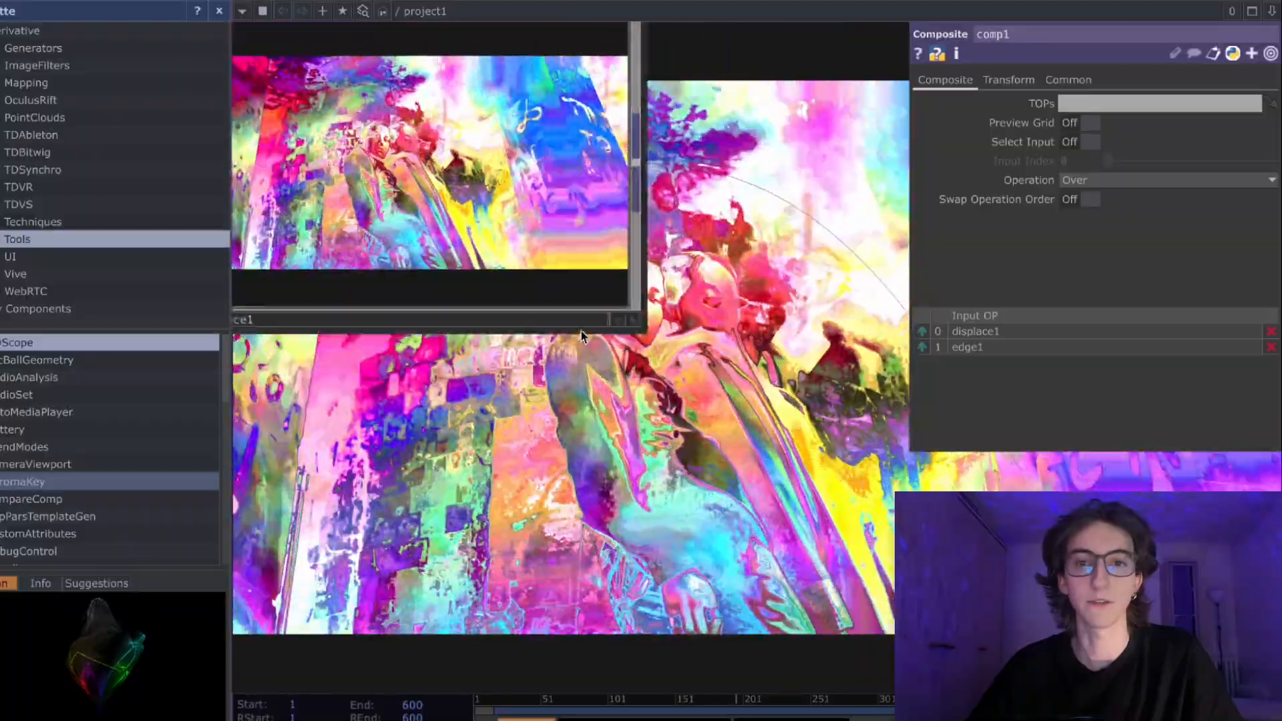
scroll(579, 329, "down", 3)
left_click_drag(552, 412, 425, 370)
left_click_drag(790, 365, 549, 274)
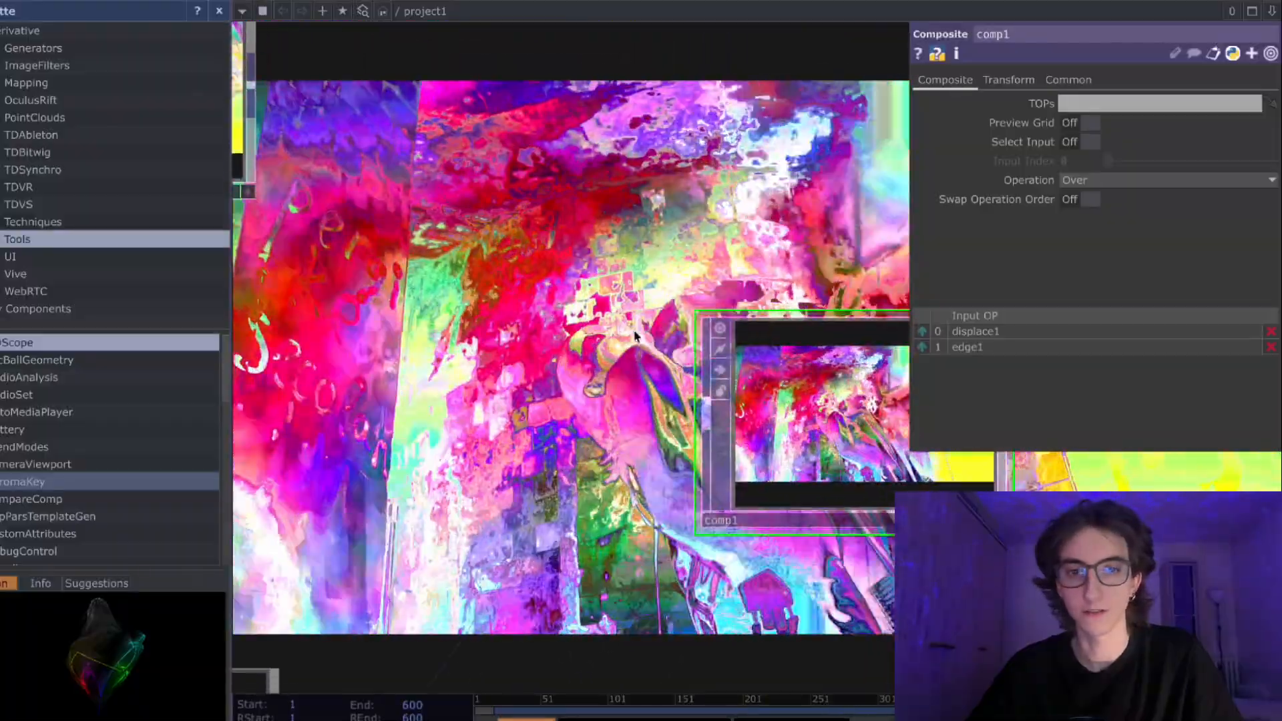
scroll(792, 419, "down", 8)
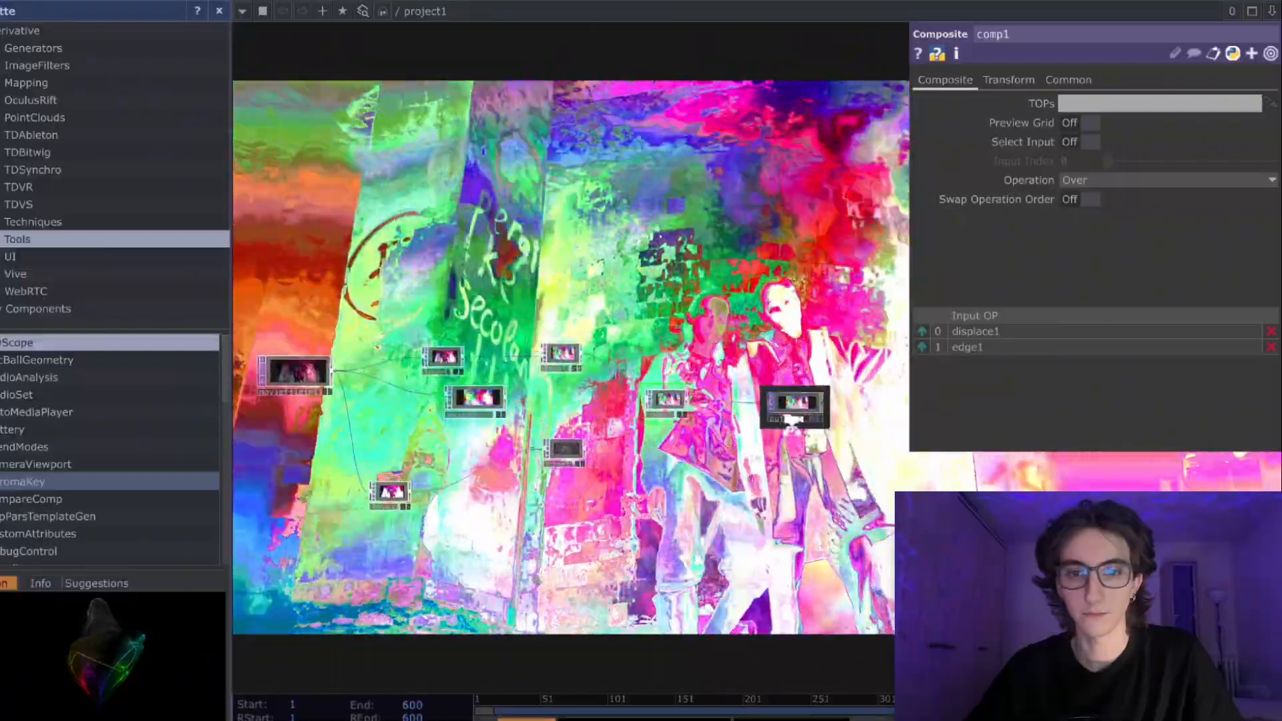
scroll(792, 422, "up", 4)
left_click_drag(791, 413, 684, 410)
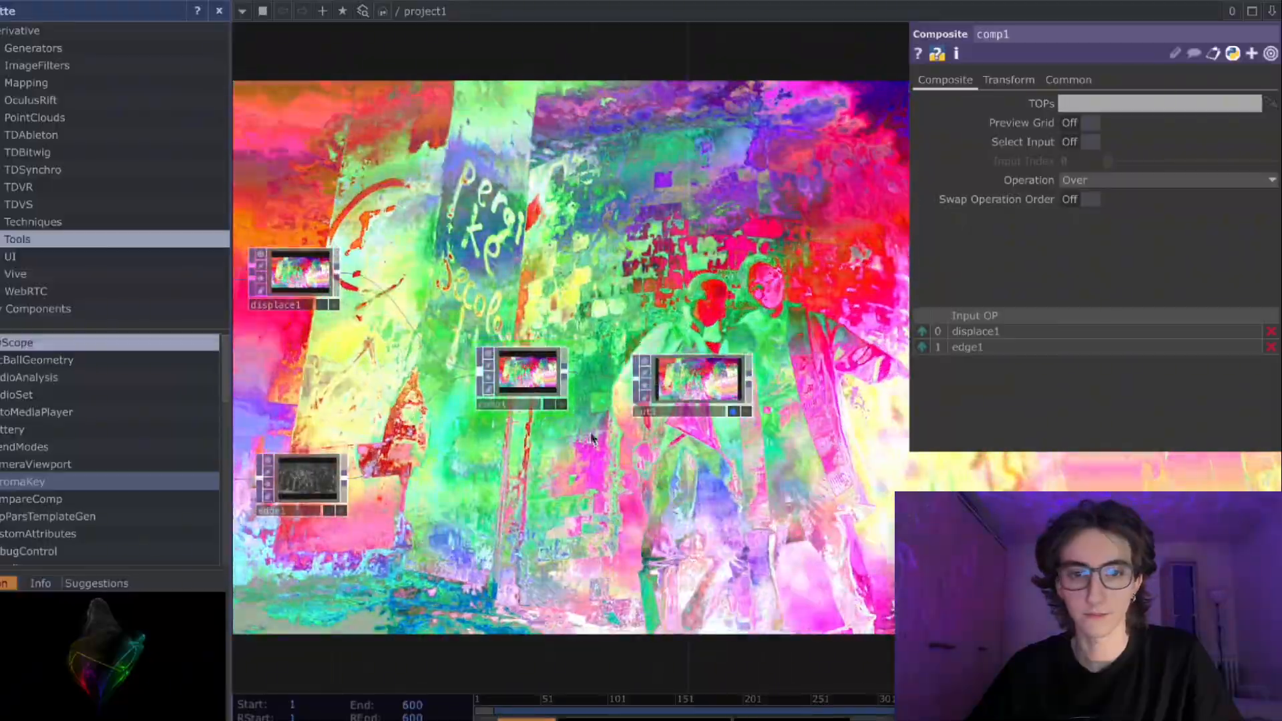
left_click_drag(446, 360, 526, 375)
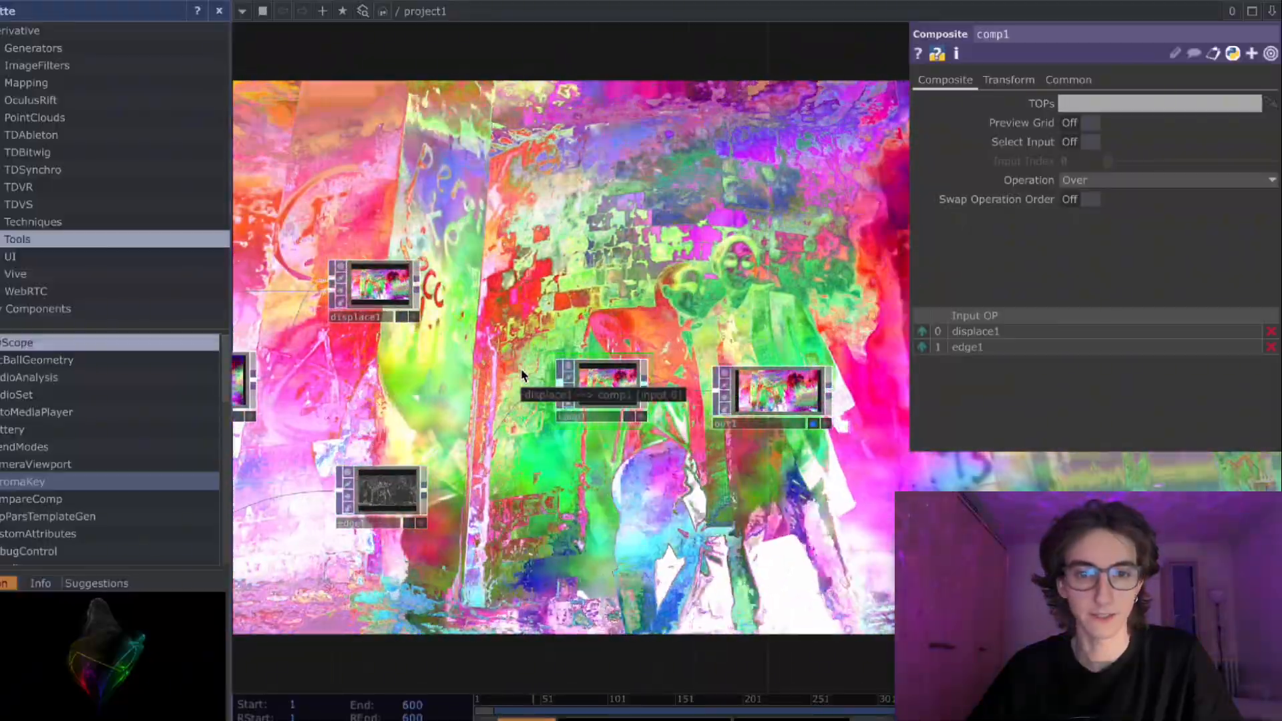
- Hide the Out's picture from the network background
right_click(528, 346)
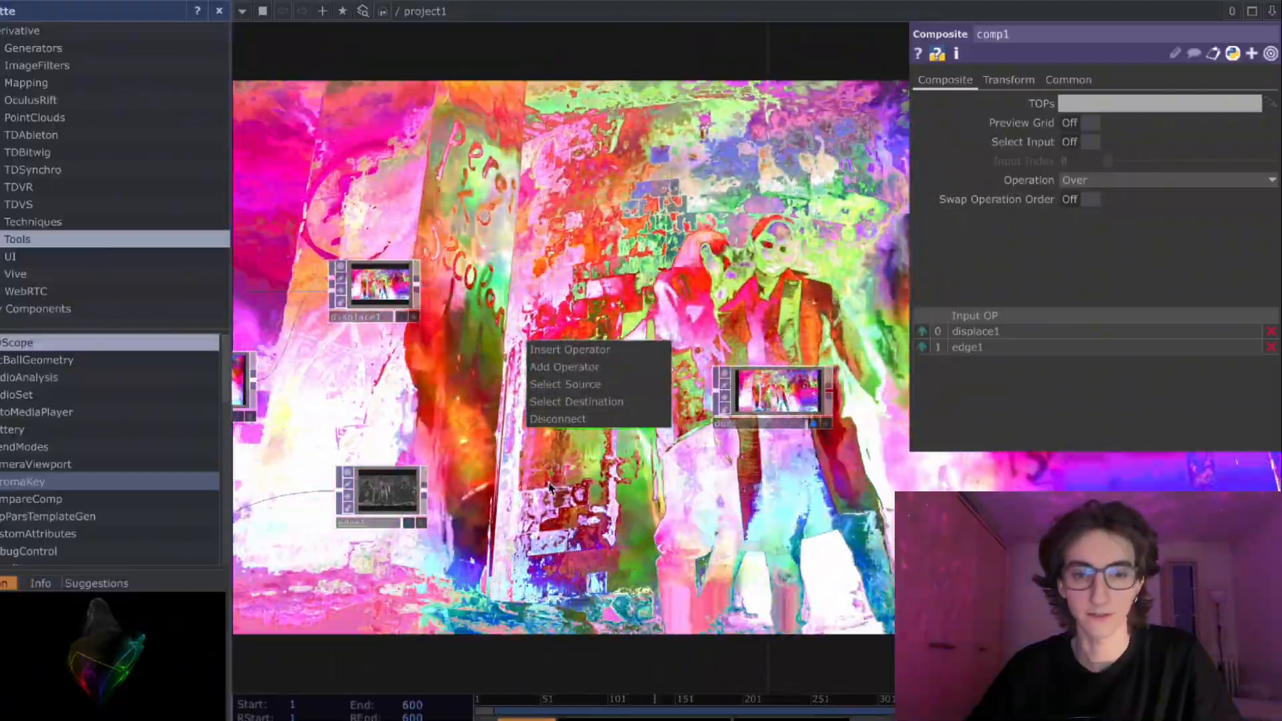
left_click(548, 488)
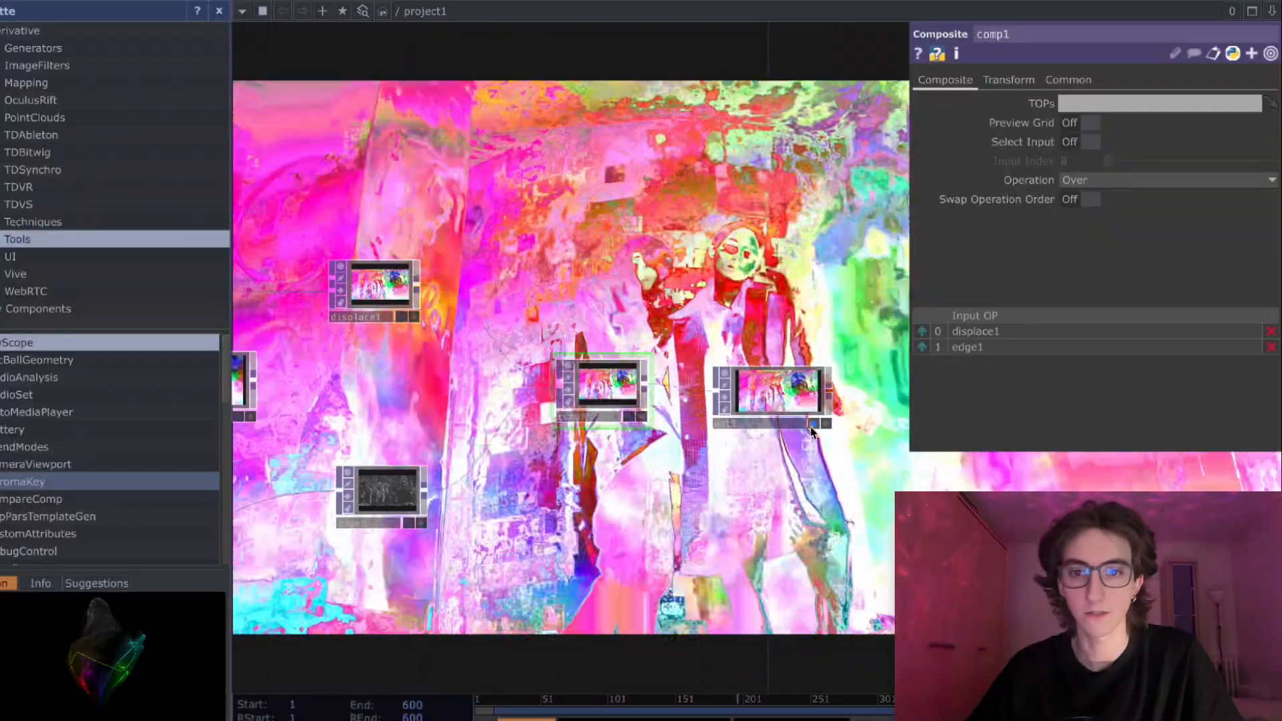
left_click(813, 423)
- Disconnect the Displace from the Composite and reconnect it as second input, making the Edge the first
scroll(559, 428, "up", 2)
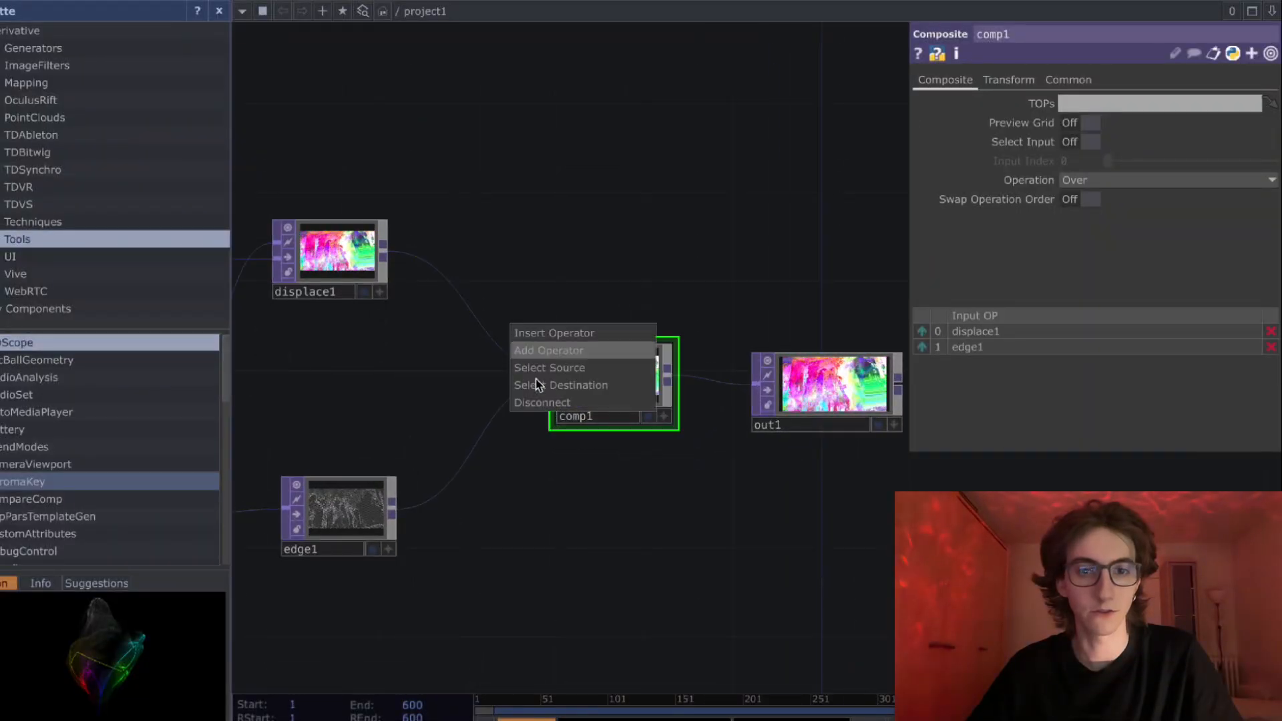
right_click(493, 409)
left_click(494, 409)
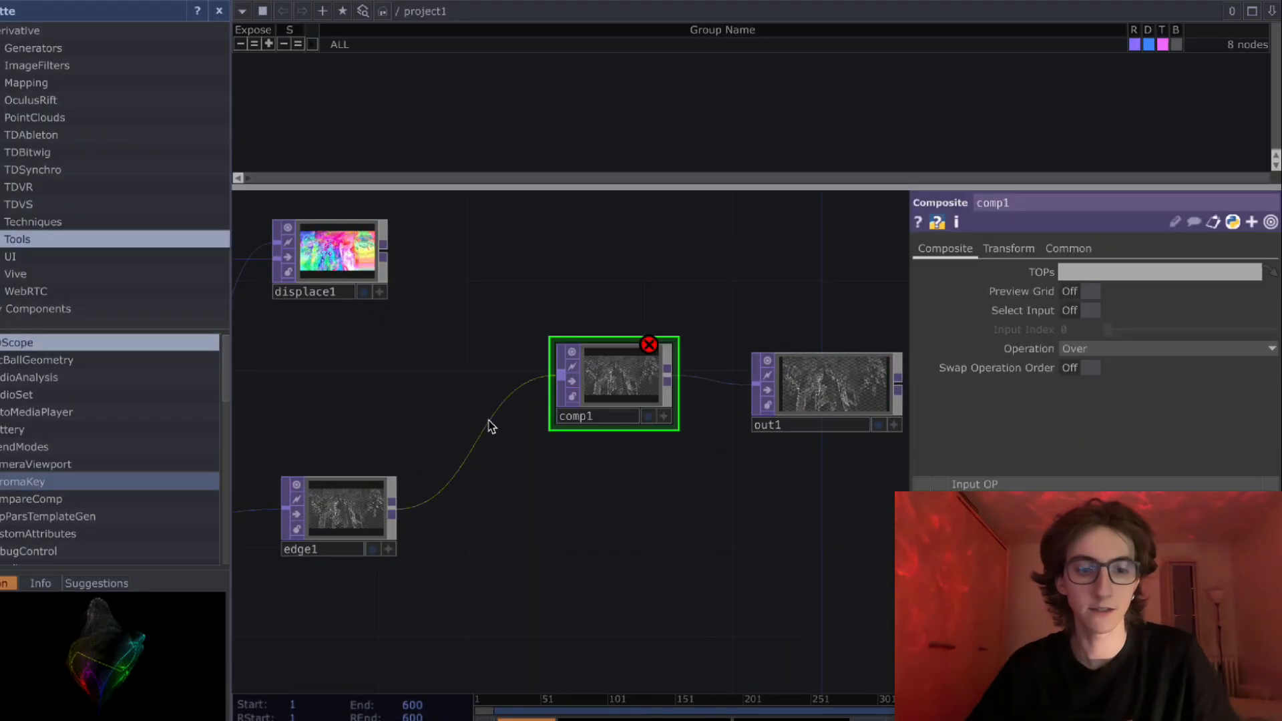
left_click(1264, 12)
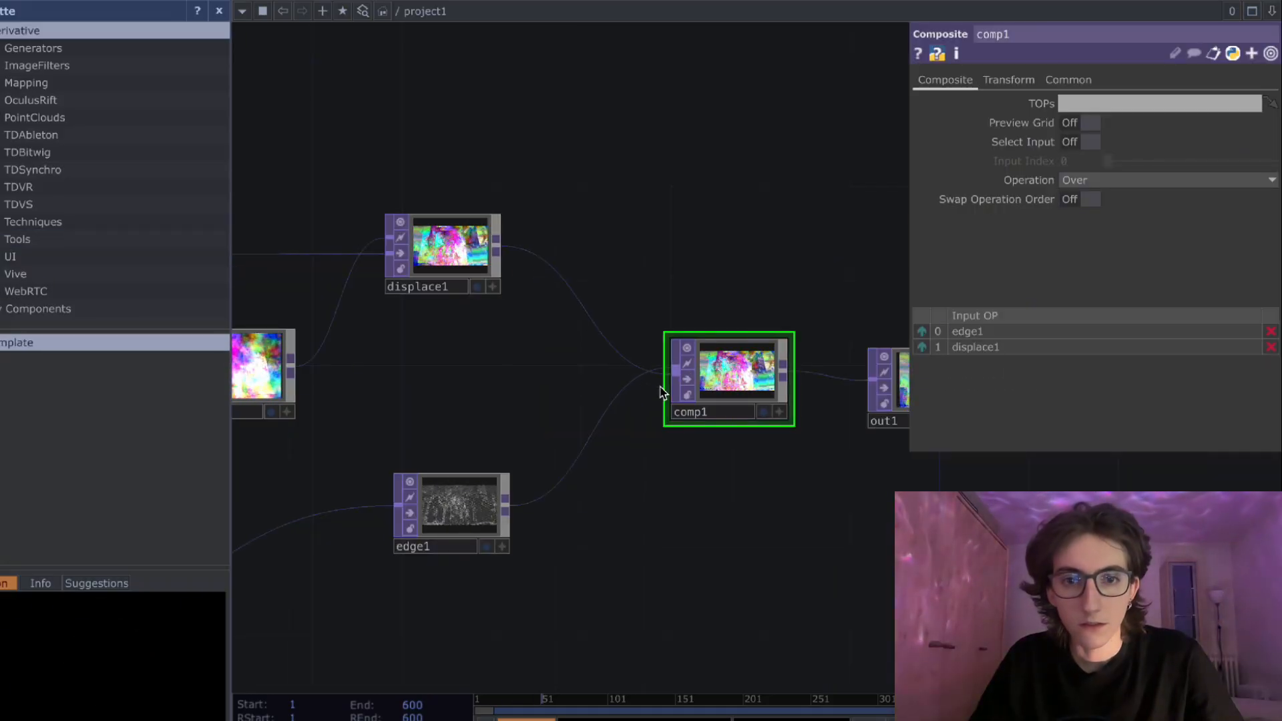
- Show the Out in the network background and check the outlines over the displaced picture
scroll(754, 460, "right", 3)
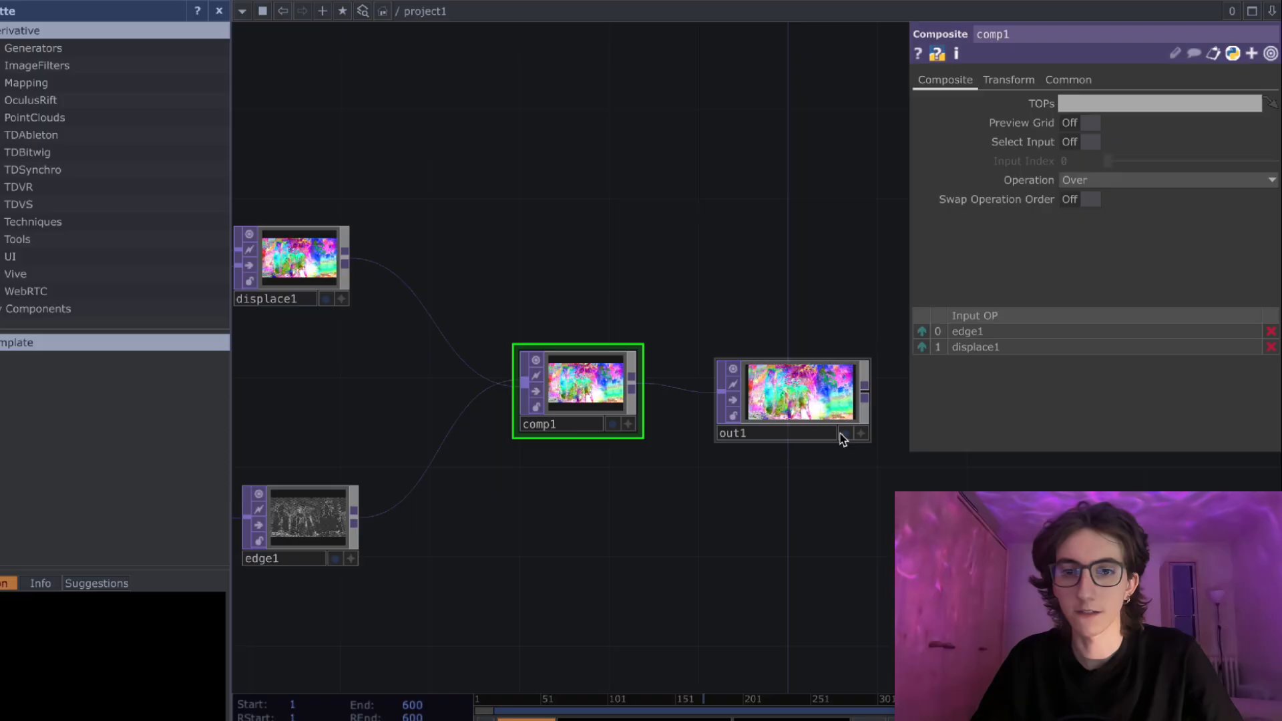
left_click(844, 435)
scroll(668, 477, "up", 2)
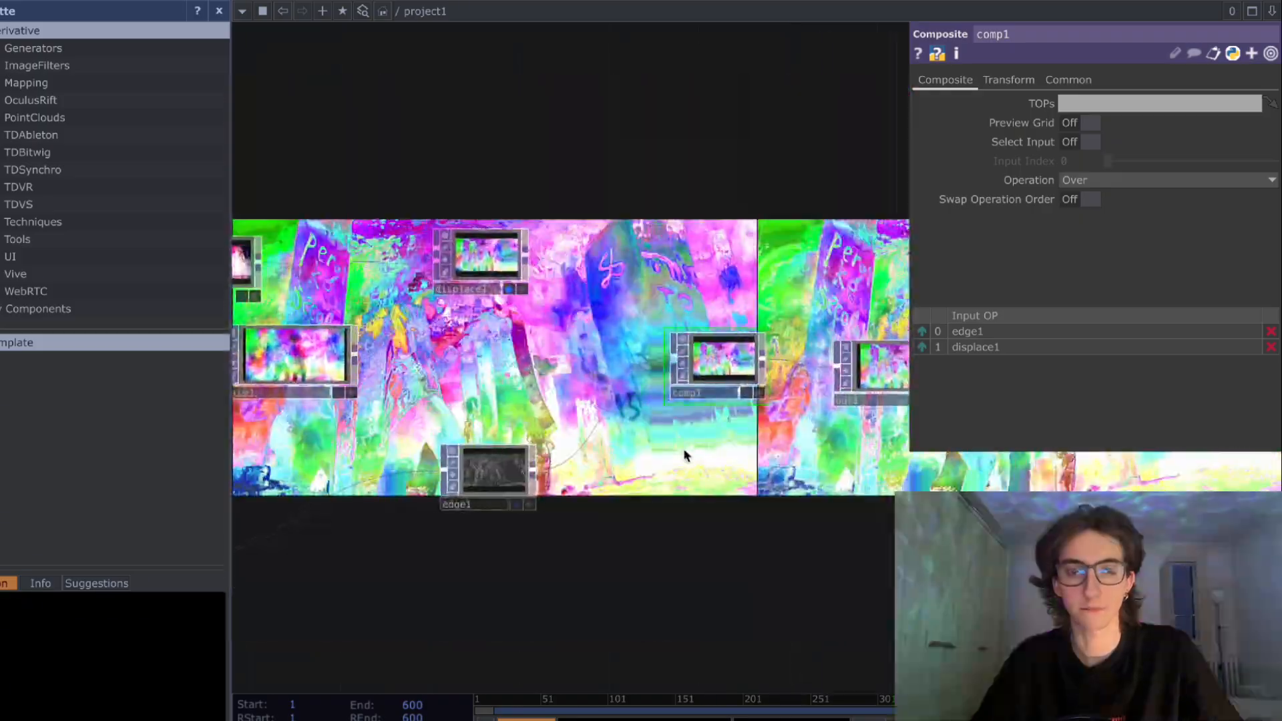
scroll(687, 452, "up", 2)
left_click(480, 262)
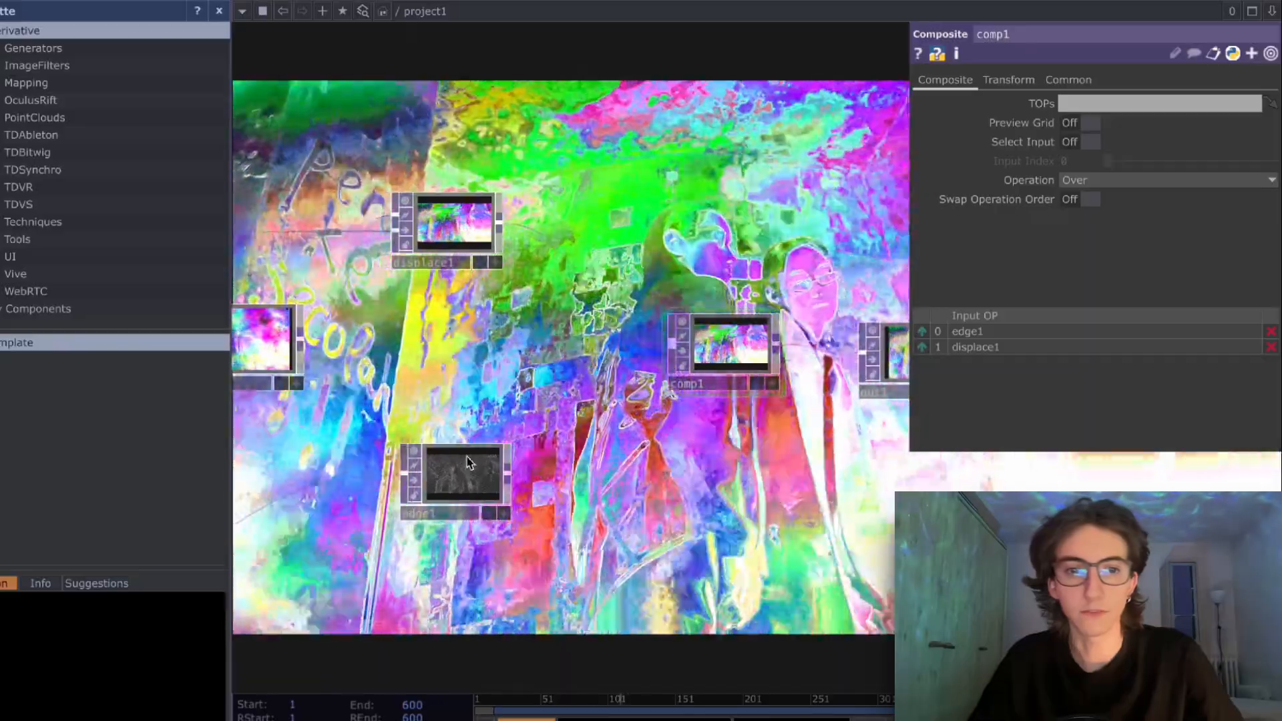
- Try stronger outlines on the Edge and set its Strength to 1.91
left_click(461, 473)
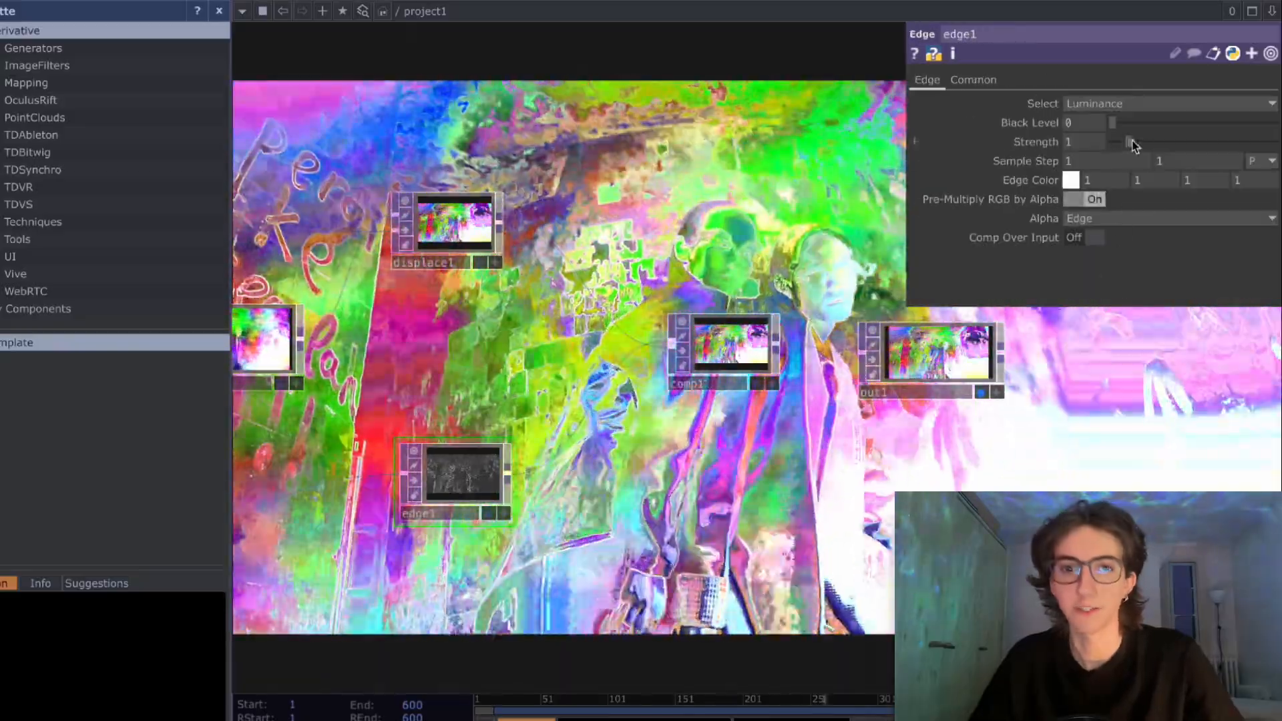
left_click_drag(1129, 141, 1183, 156)
scroll(422, 537, "up", 6)
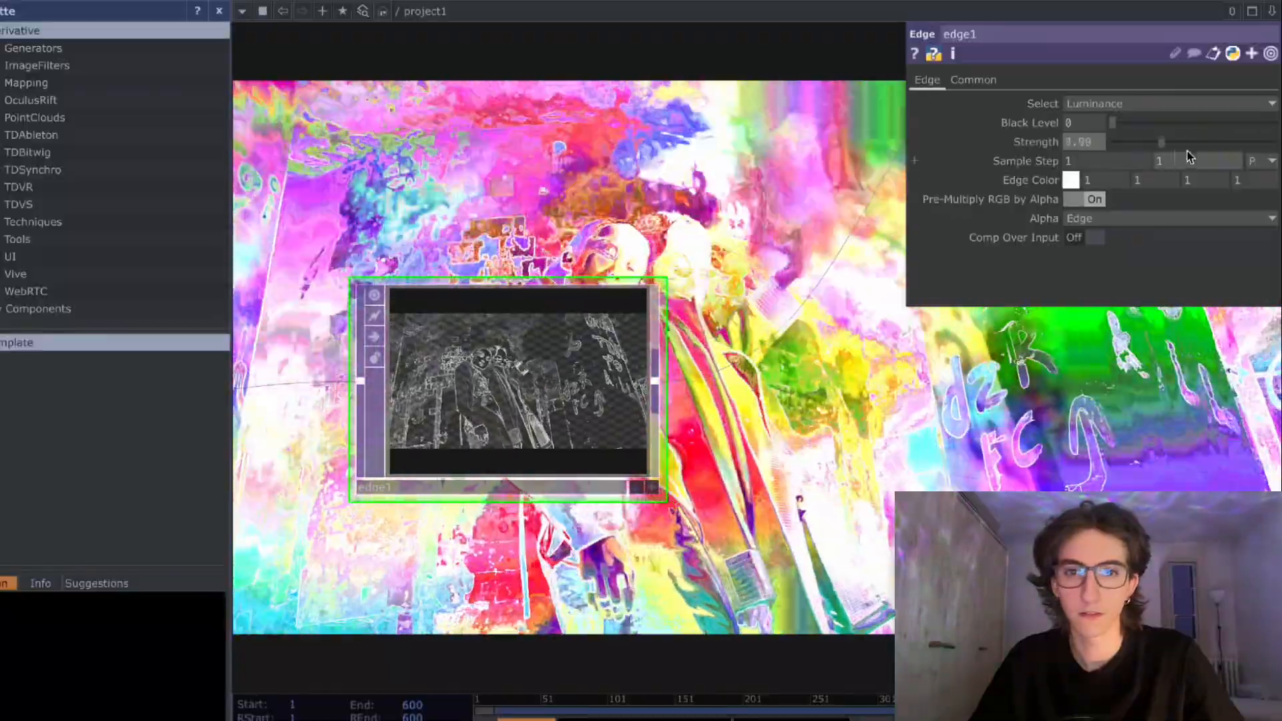
left_click_drag(1185, 142, 1276, 160)
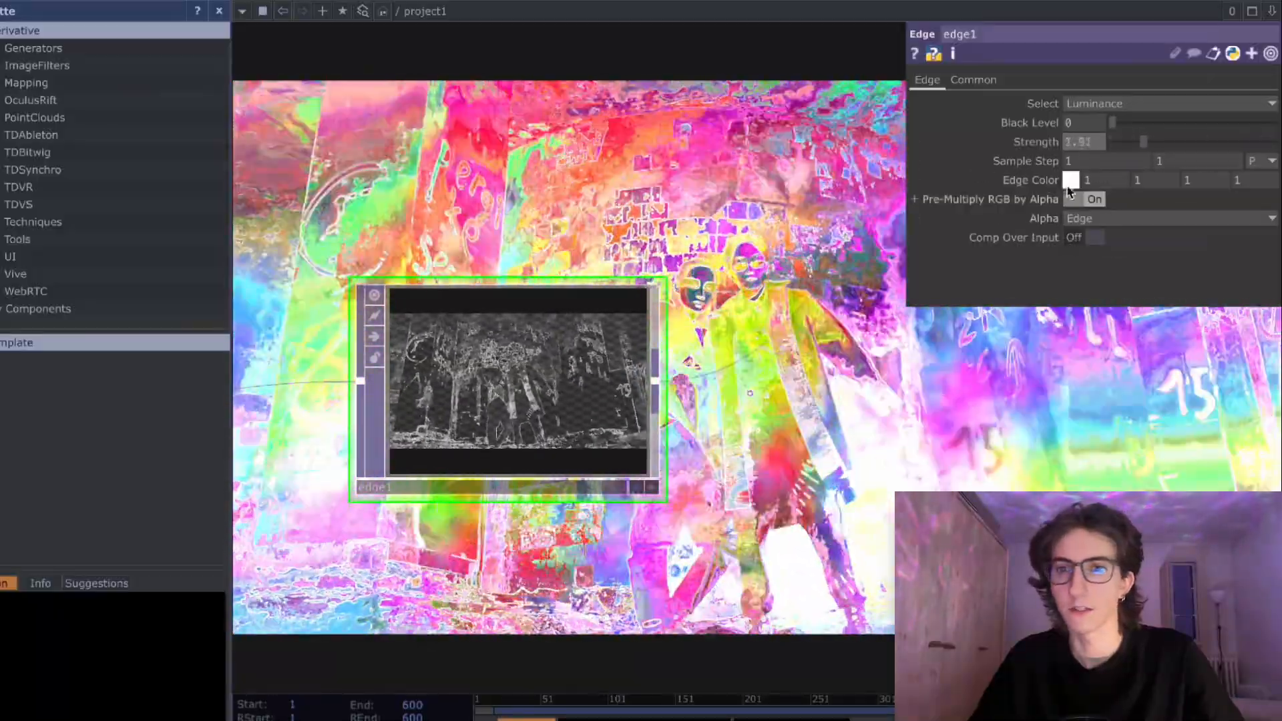
- Set the Edge Color to a light grey with red, green and blue at 0.9
left_click(1069, 187)
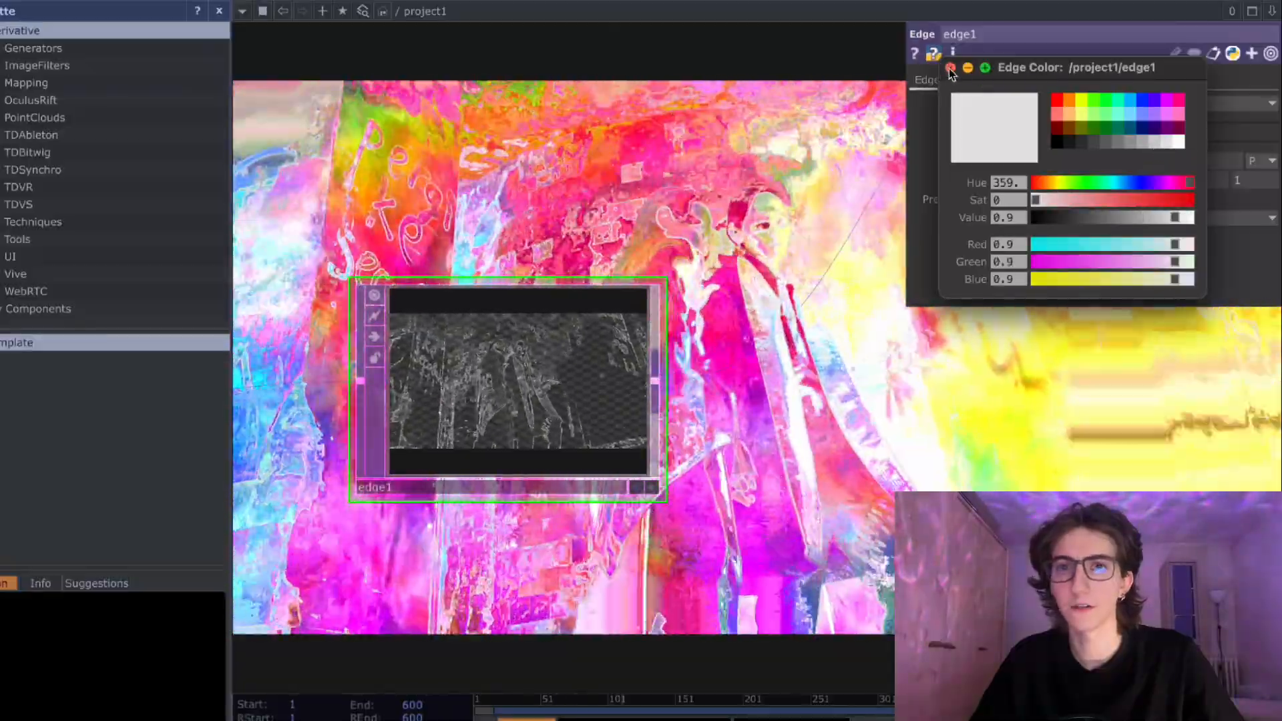
left_click(950, 68)
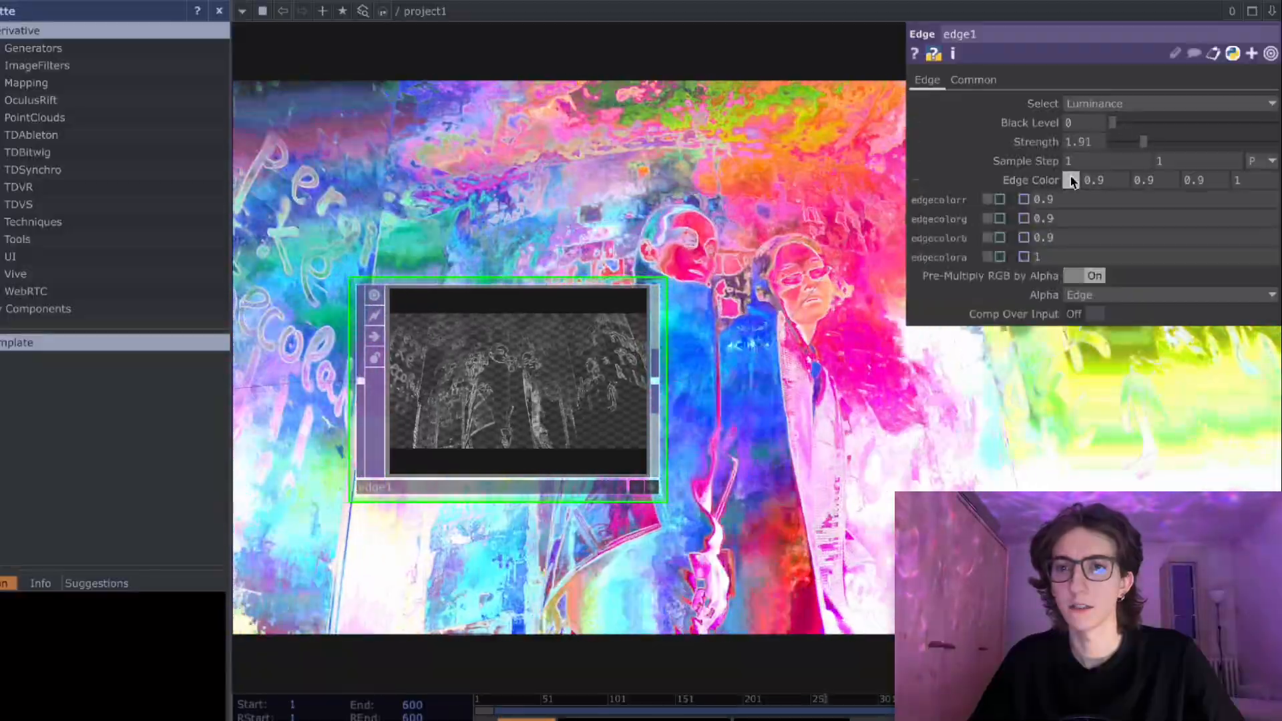
left_click(1071, 181)
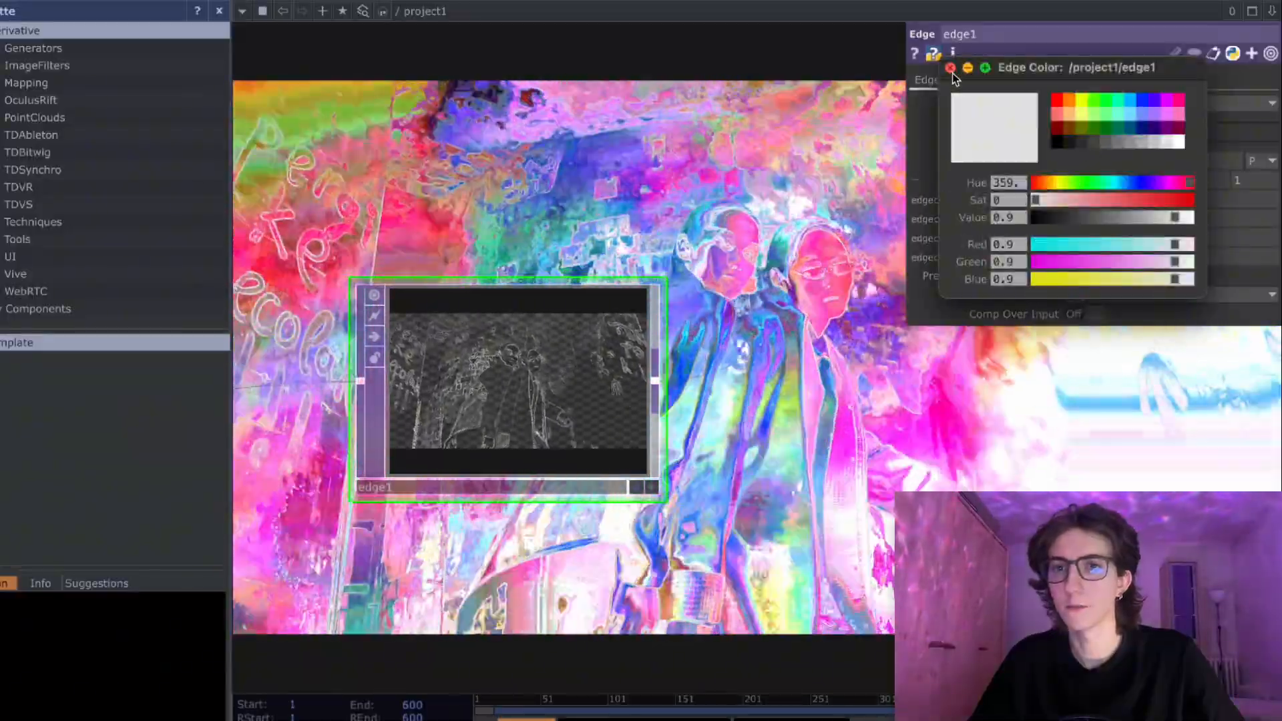
left_click(950, 68)
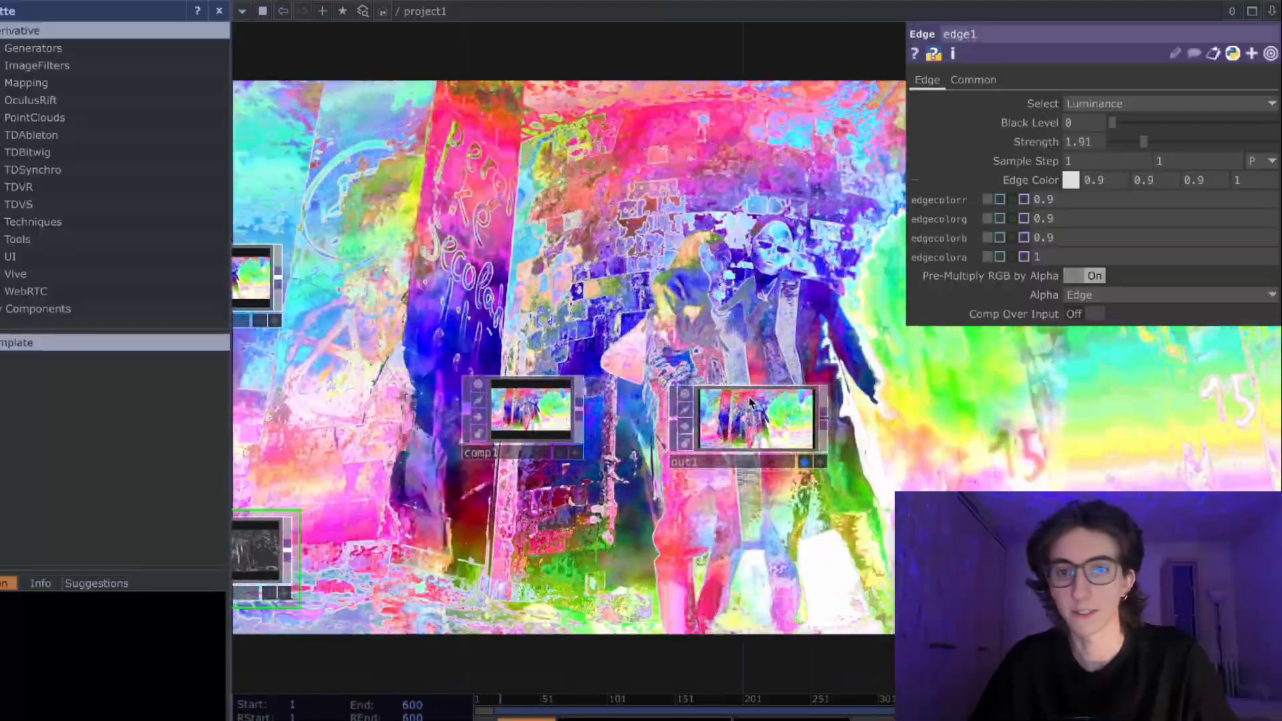
- Try the Exclude, Burn Linear, Darker Color, Minimum and Outside Luminance operations on the Composite
left_click(725, 461)
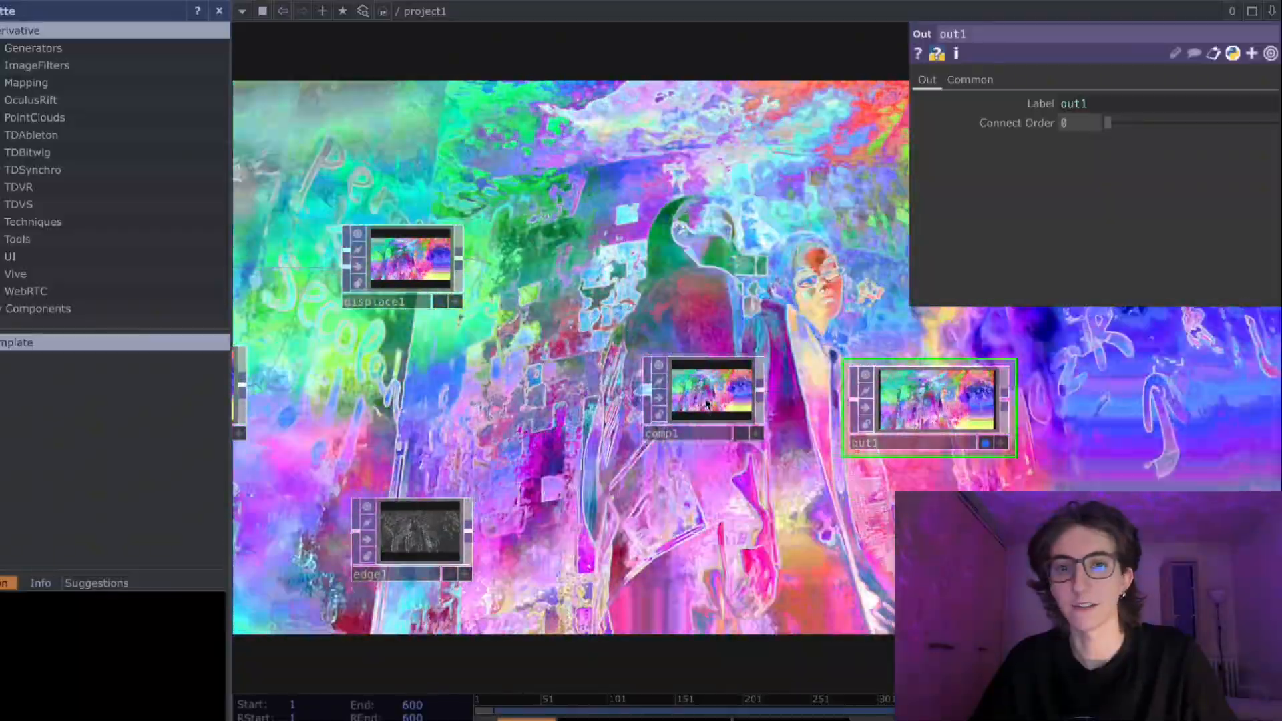
left_click(708, 399)
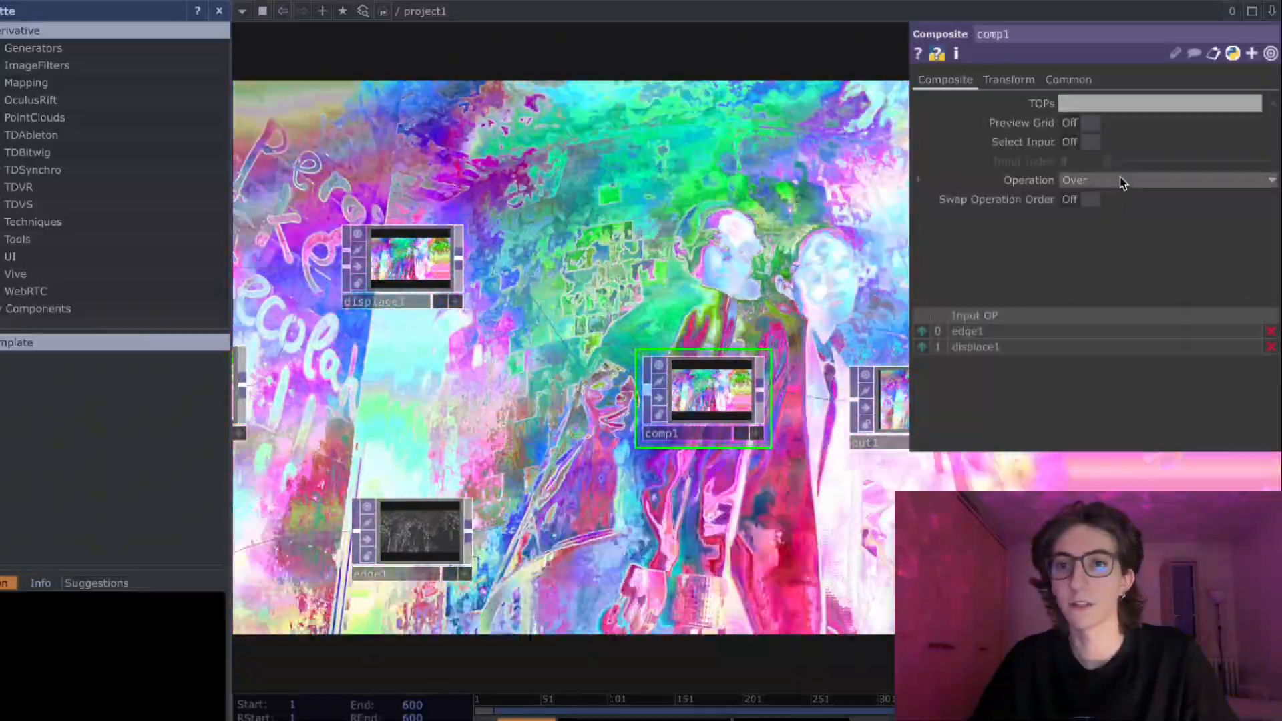
left_click(1122, 182)
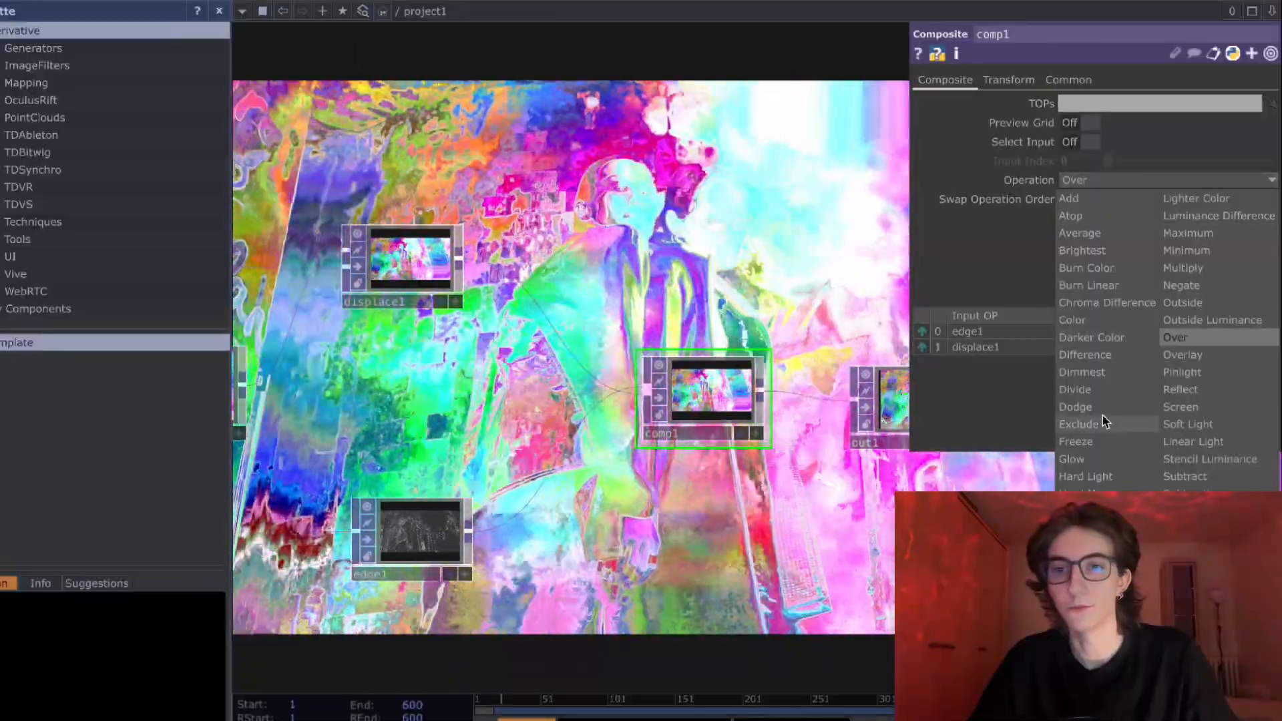
left_click(1080, 424)
left_click(1113, 182)
left_click(1142, 285)
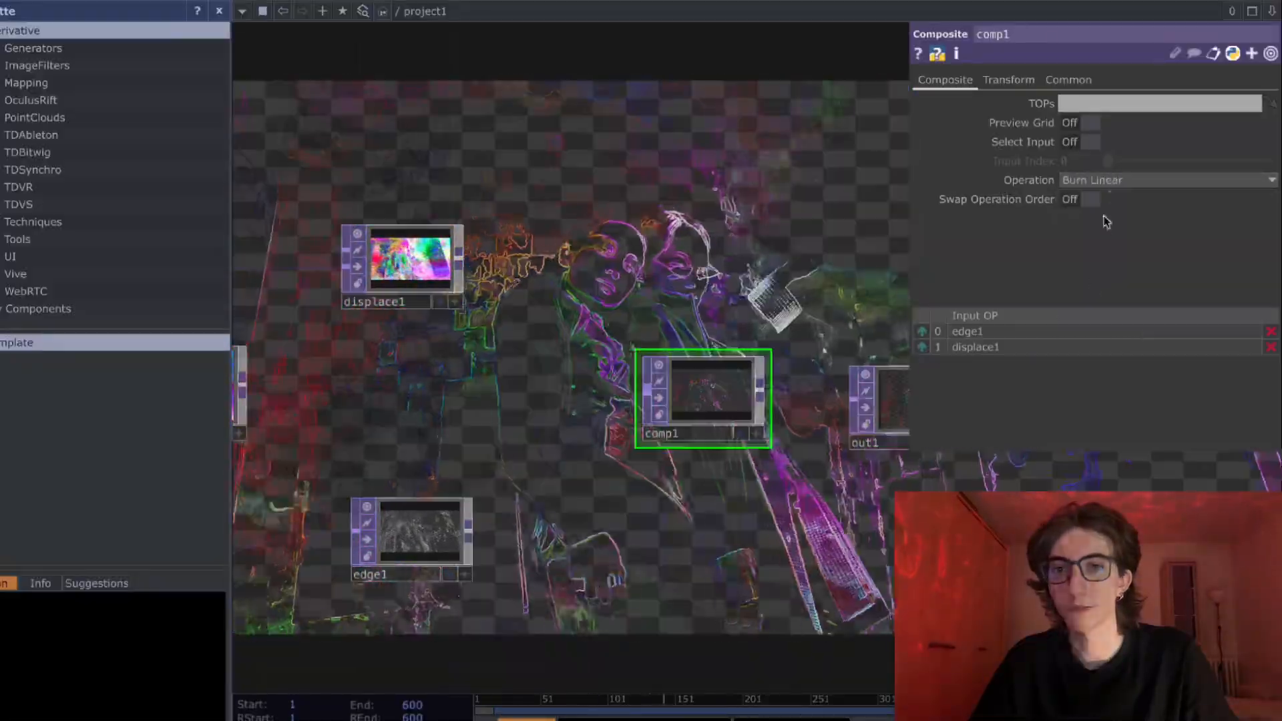
left_click(1087, 337)
left_click(1114, 183)
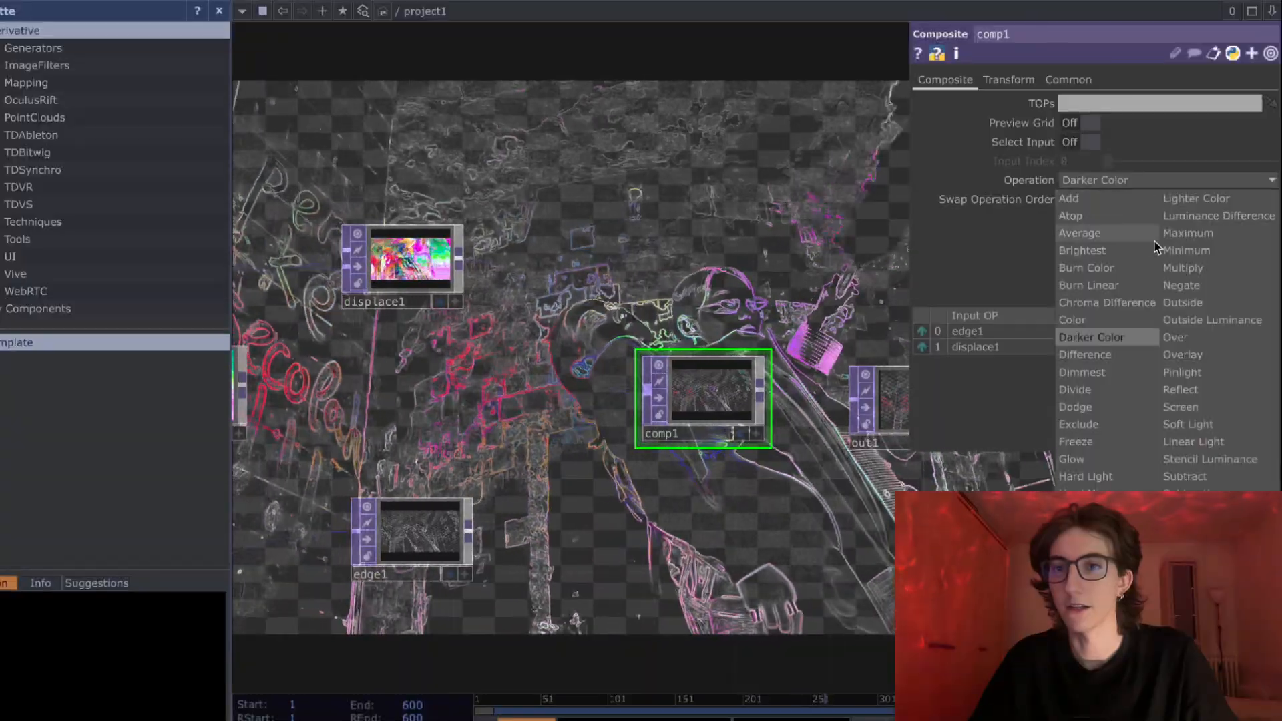
left_click(1186, 251)
left_click(1158, 182)
left_click(1178, 305)
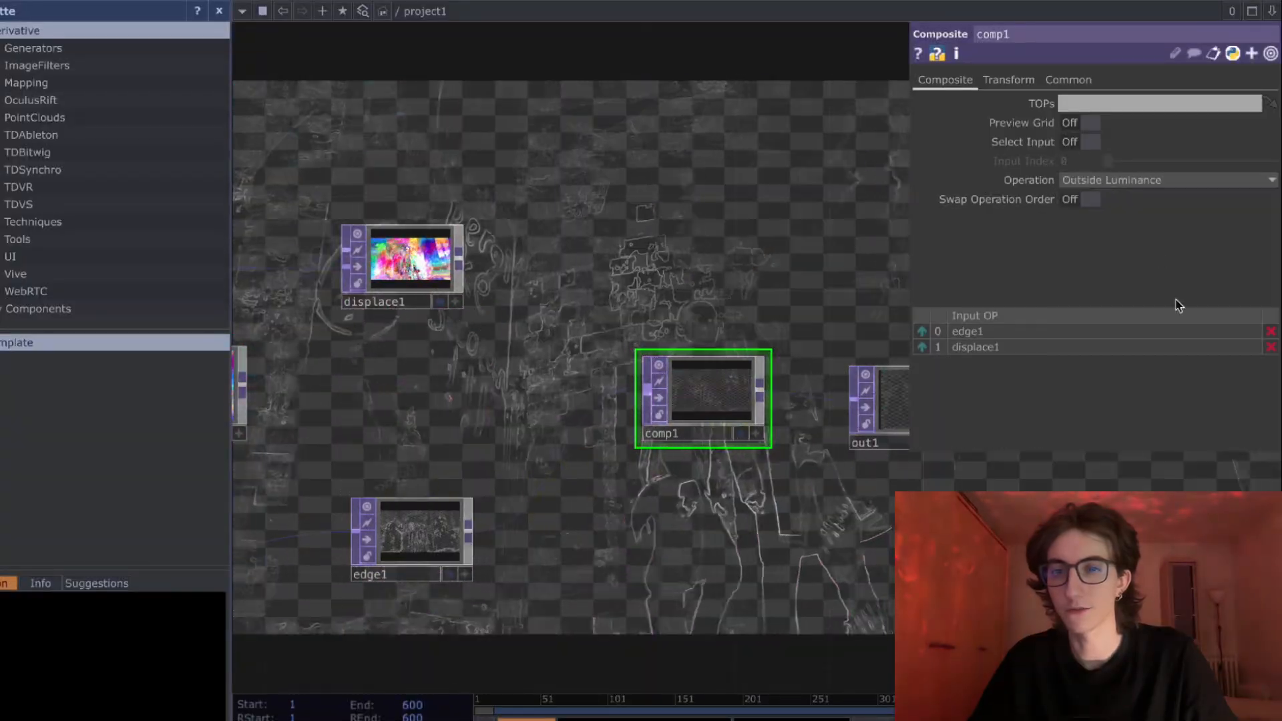
- Try the Lighter Color, Linear Light and Stencil Luminance operations on the Composite and return it to Over
left_click(1139, 181)
left_click(1173, 189)
left_click(1173, 189)
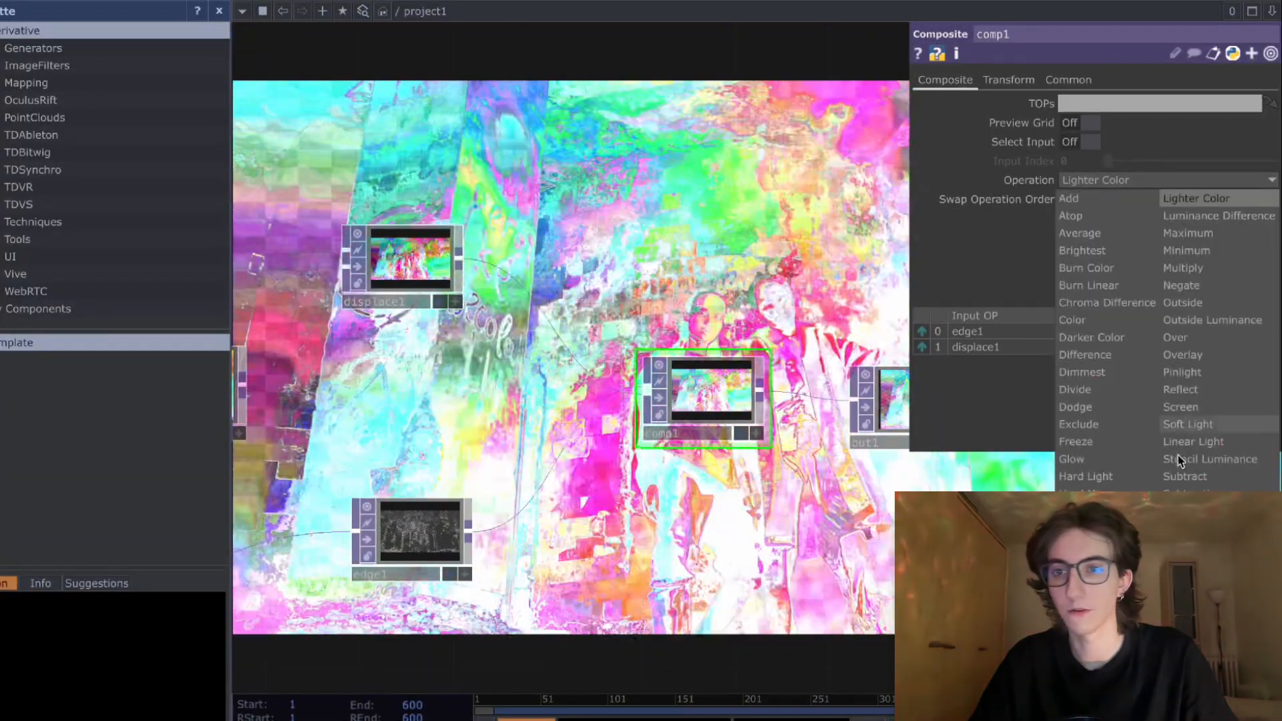
left_click(1173, 340)
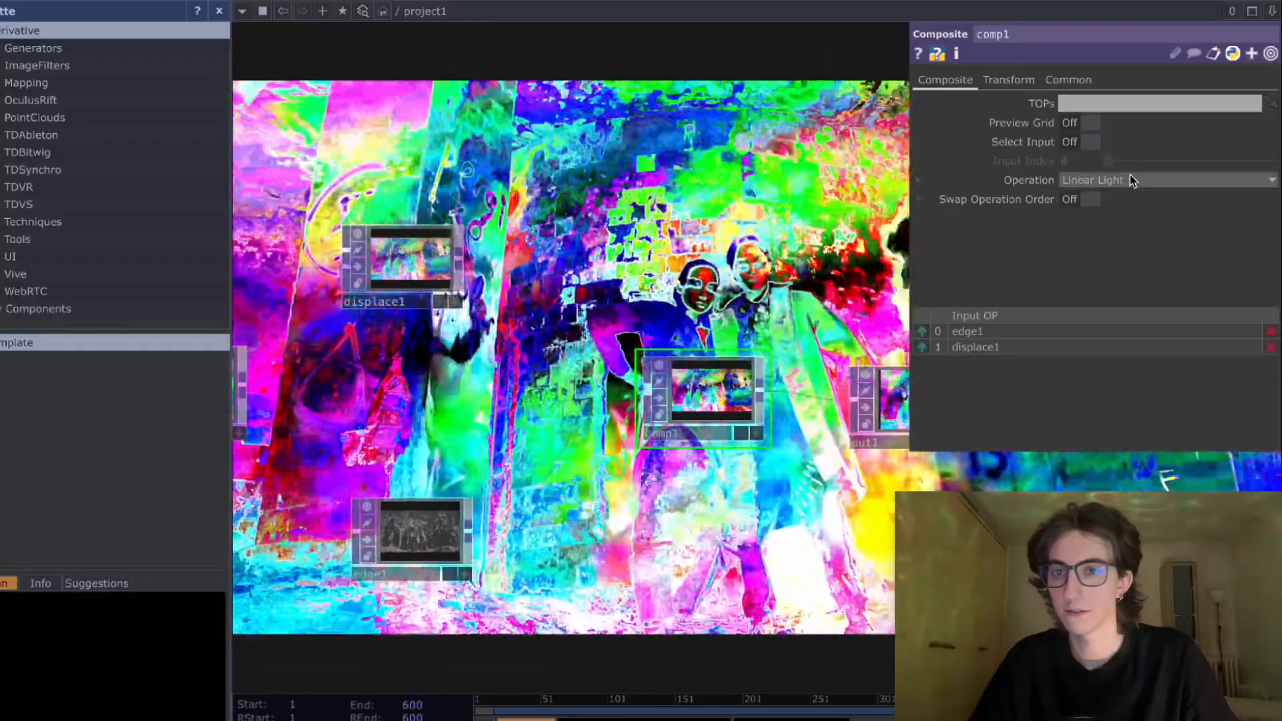
left_click(1130, 177)
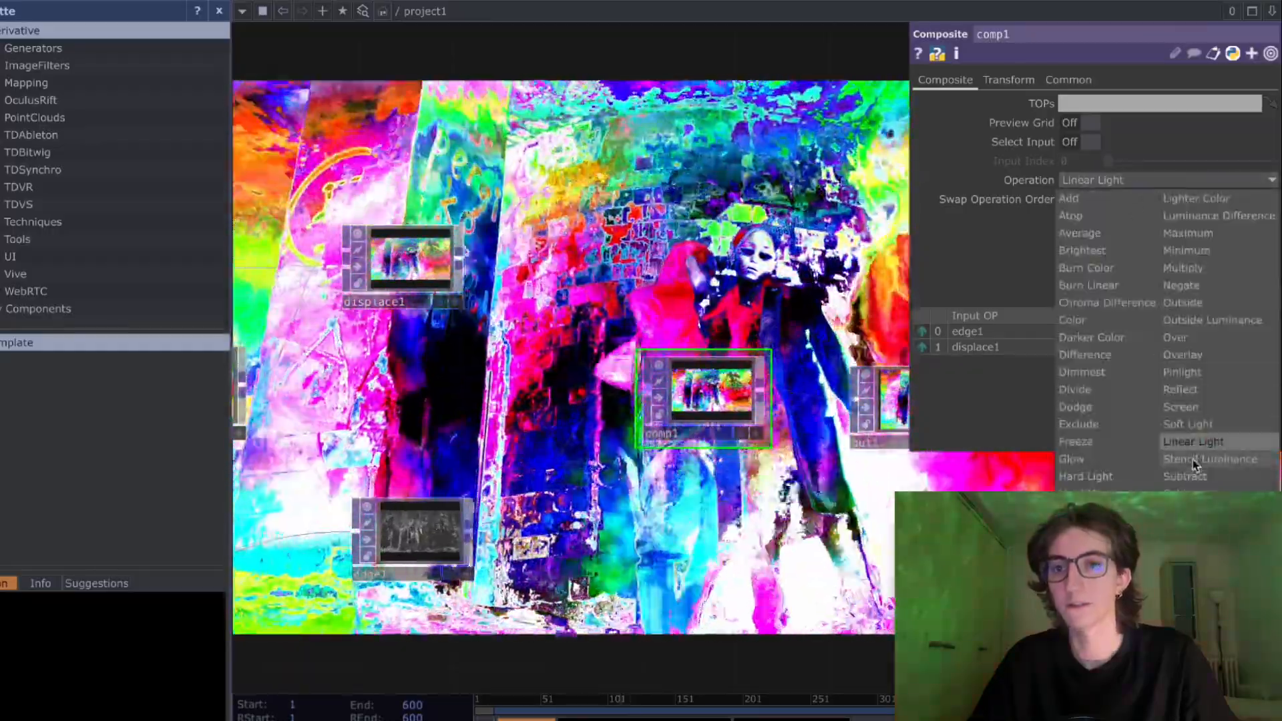
left_click(1196, 460)
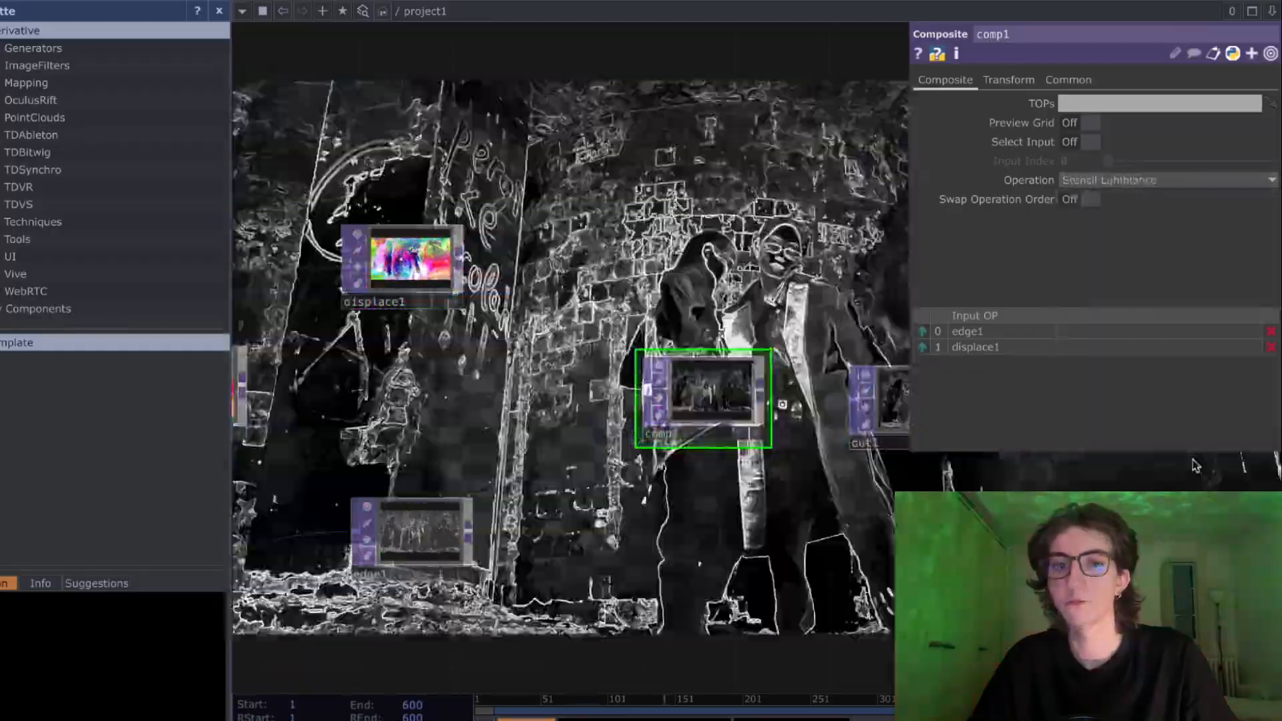
left_click(1158, 186)
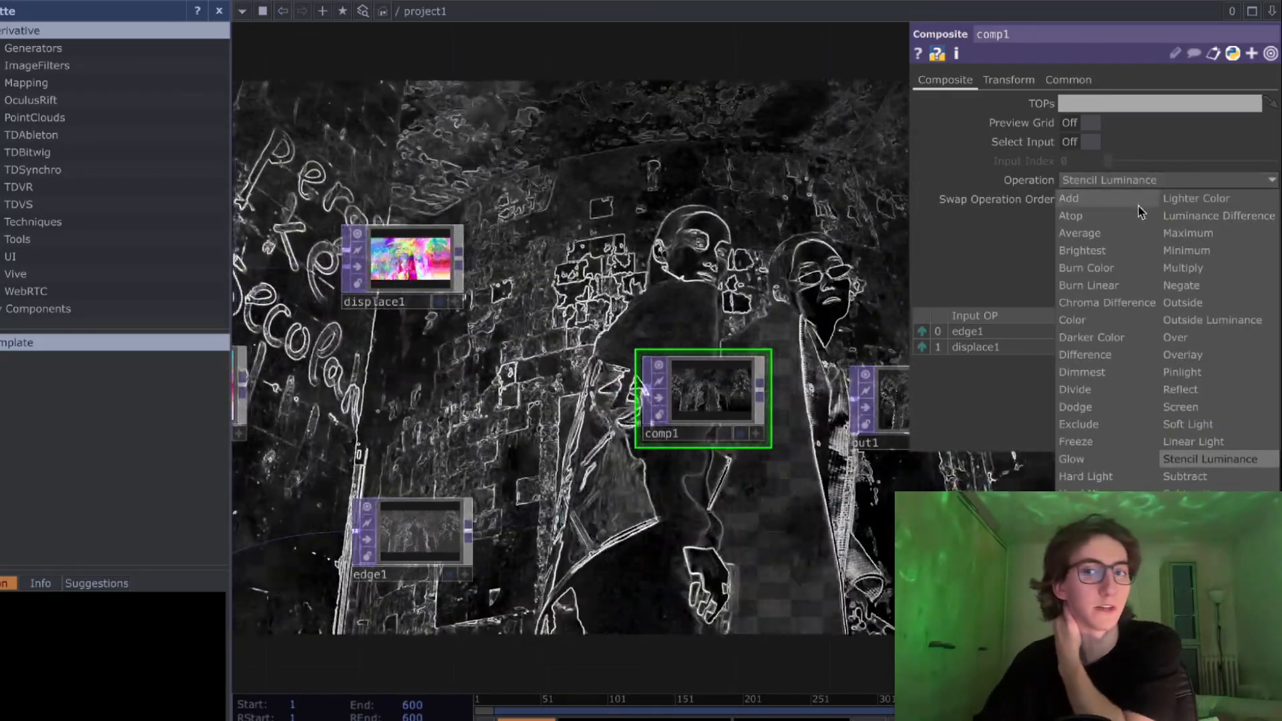
left_click(1176, 338)
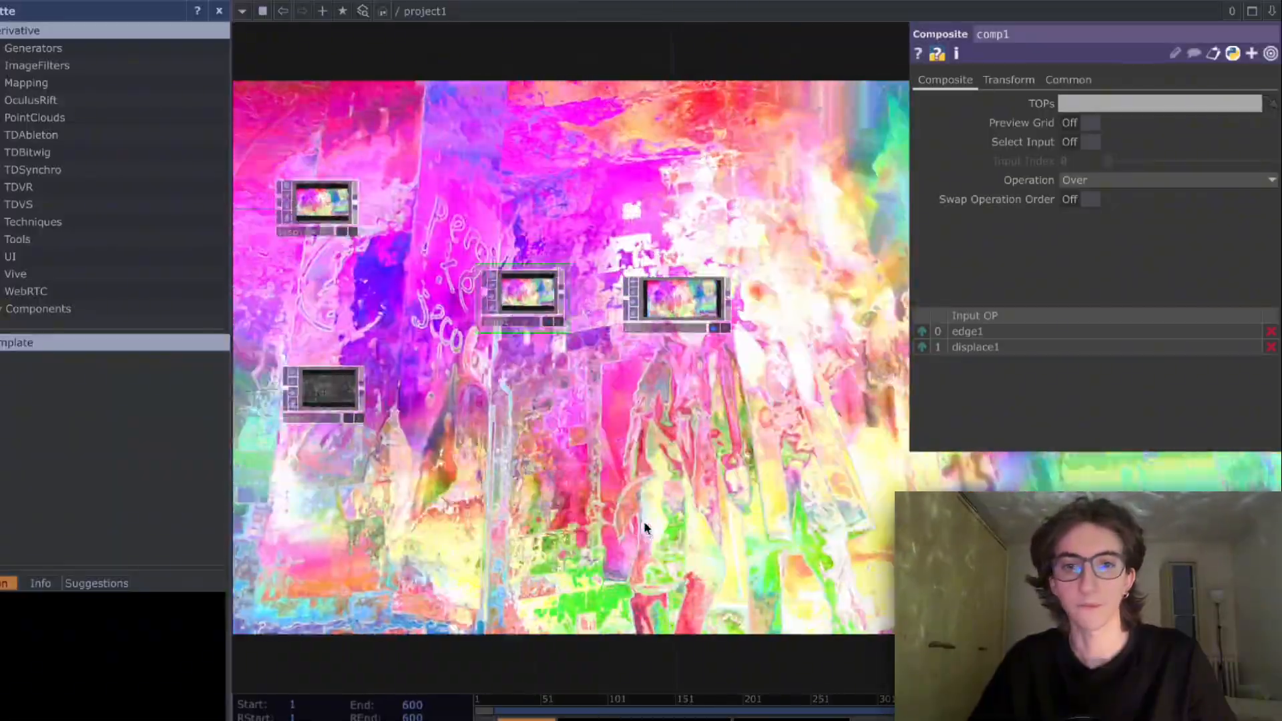
- Move the second Level up, closer beneath the Movie File In and the Noise, to free space below it
scroll(646, 526, "down", 2)
left_click_drag(681, 482, 698, 478)
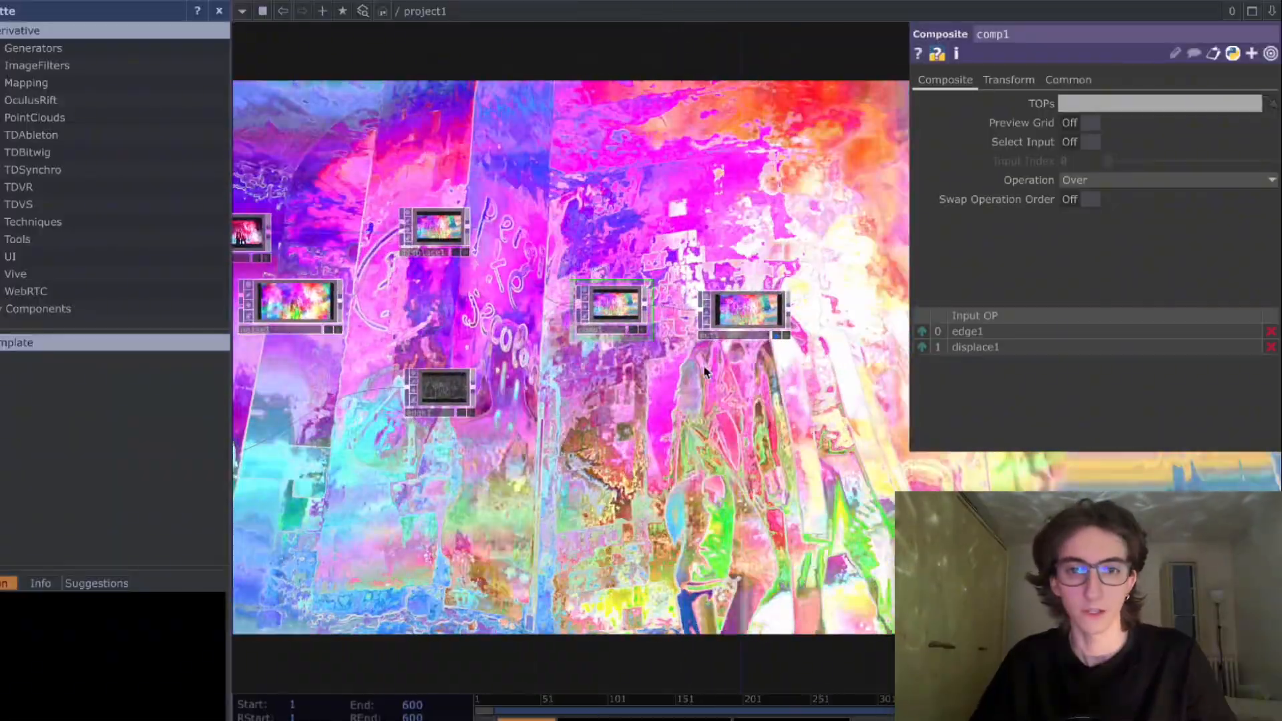
scroll(701, 400, "up", 1)
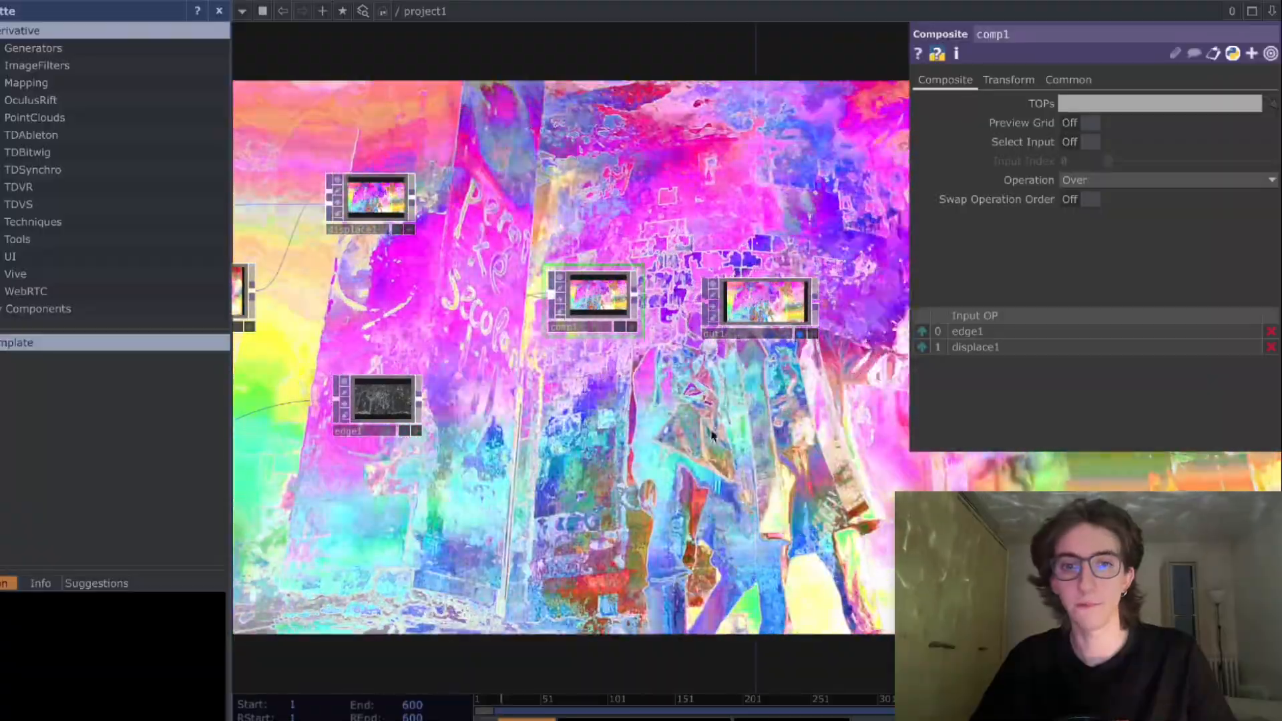
scroll(618, 456, "up", 2)
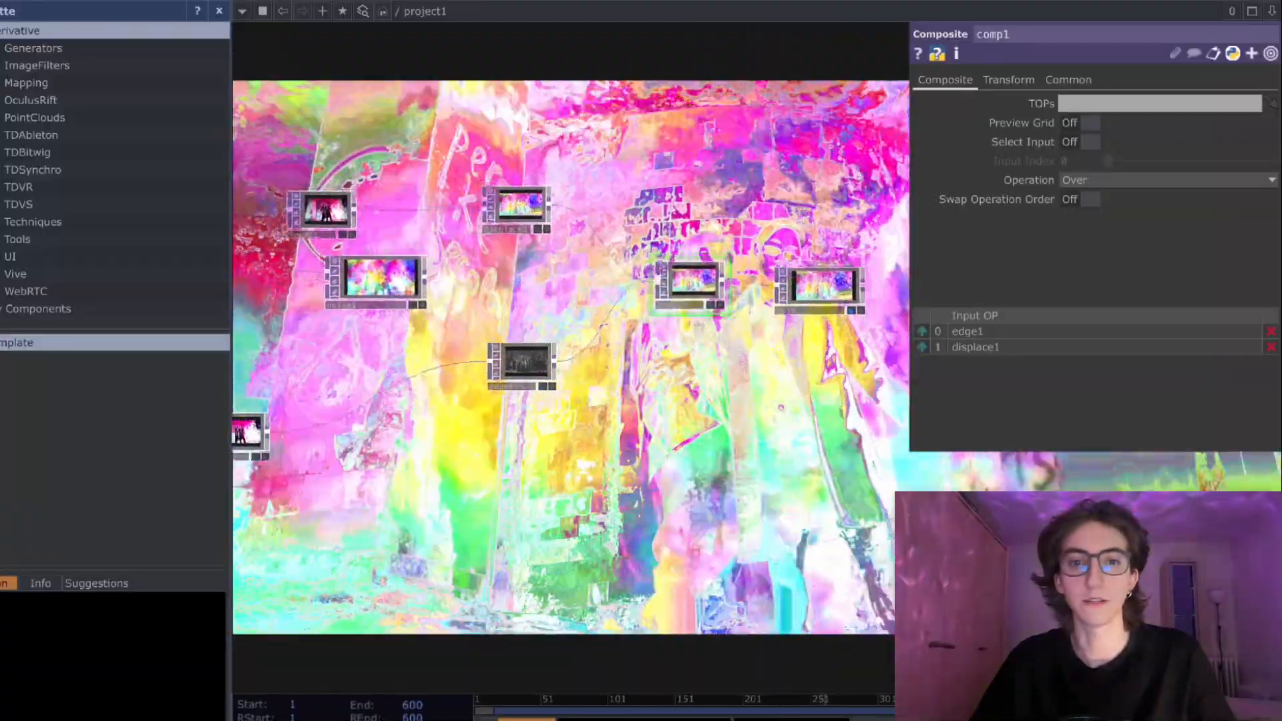
scroll(680, 447, "down", 2)
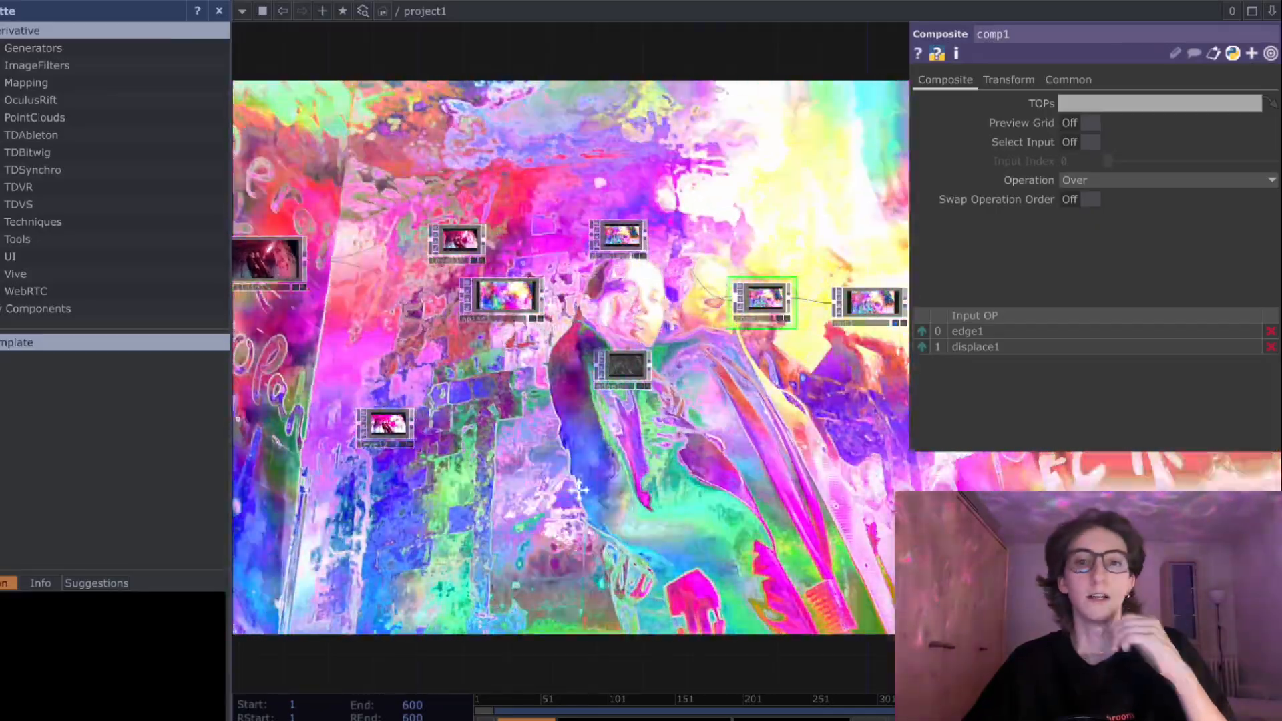
left_click_drag(586, 504, 635, 465)
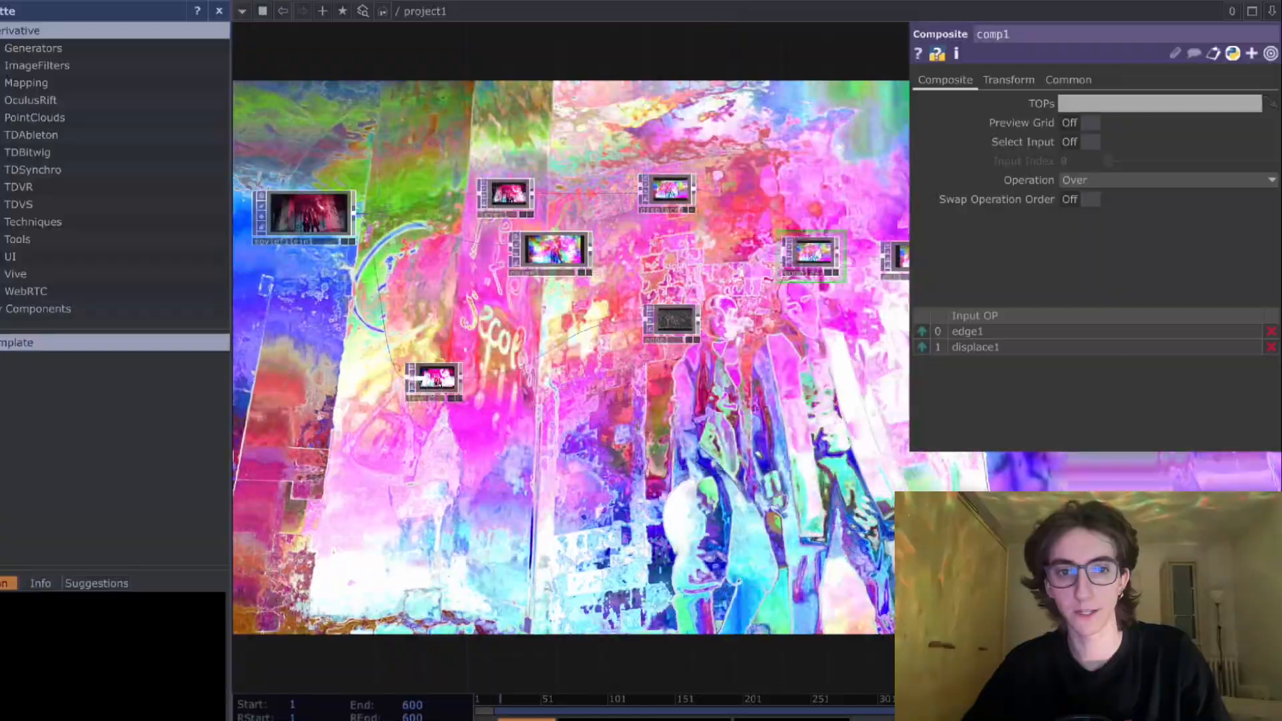
left_click_drag(435, 383, 467, 329)
left_click_drag(602, 510, 521, 529)
left_click_drag(774, 442, 738, 455)
left_click_drag(460, 485, 630, 460)
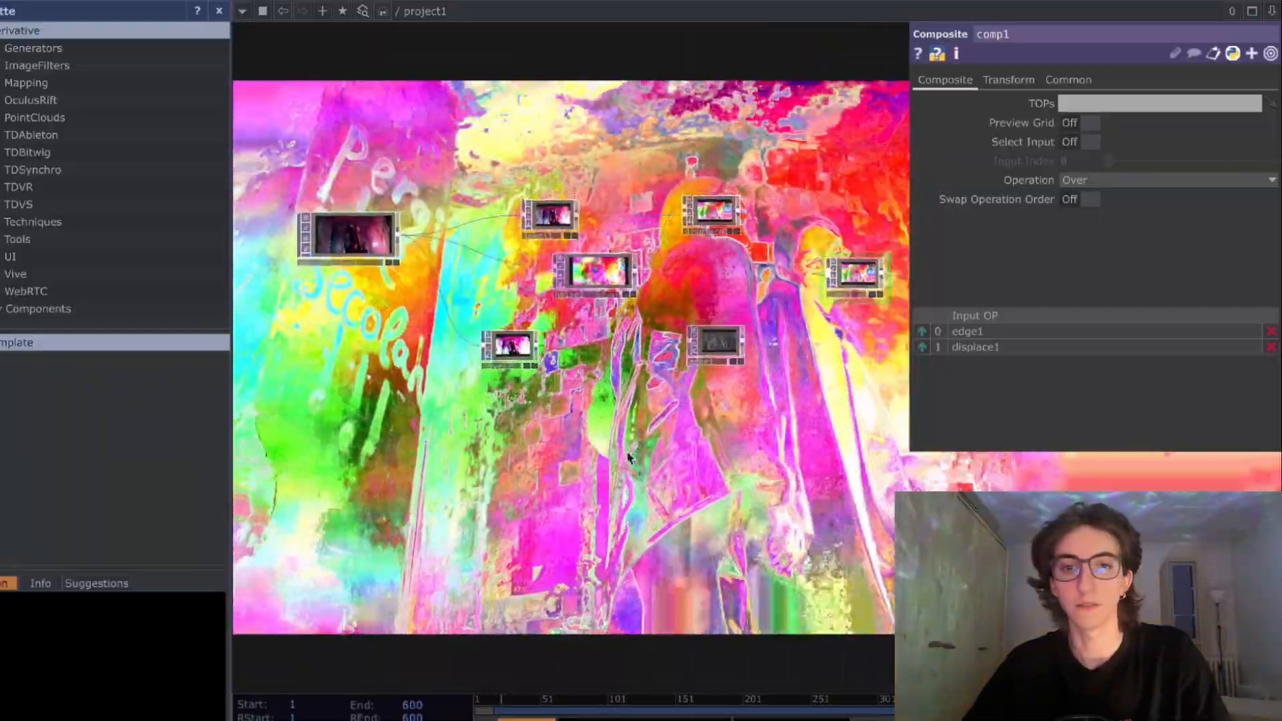
- Add an Audio File In CHOP in the free space beneath the video nodes
key("Tab")
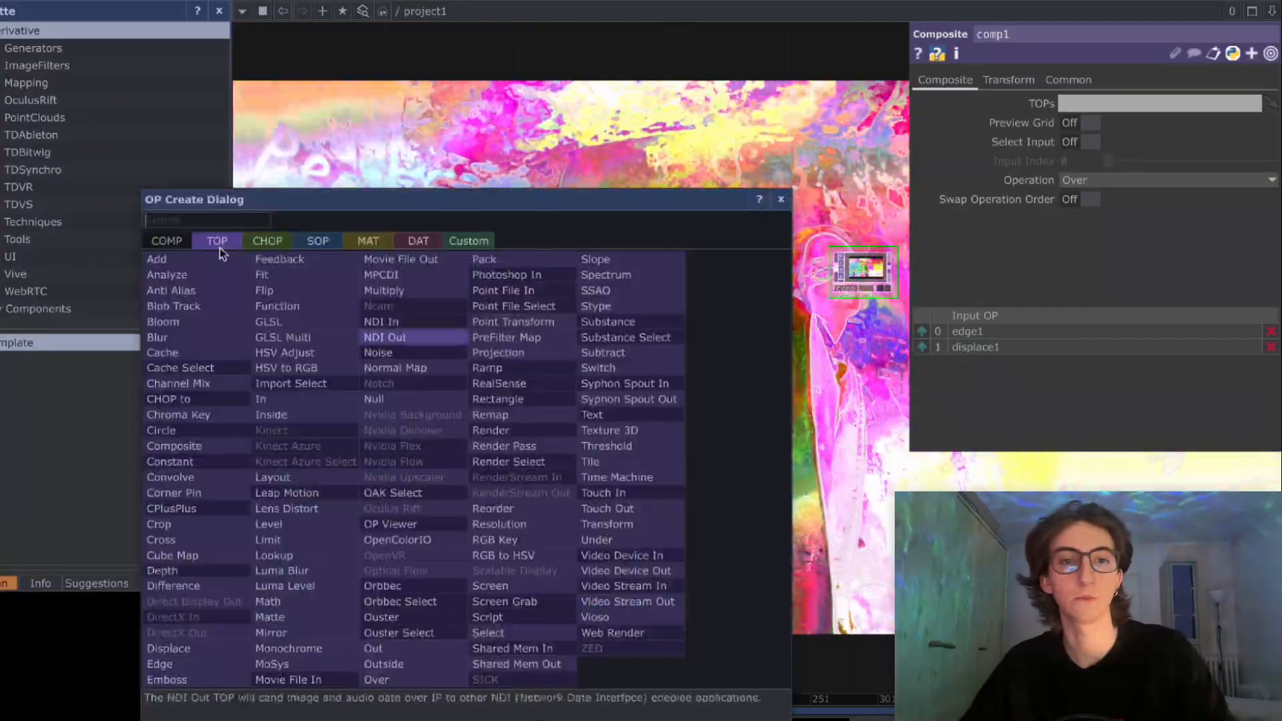
left_click(268, 242)
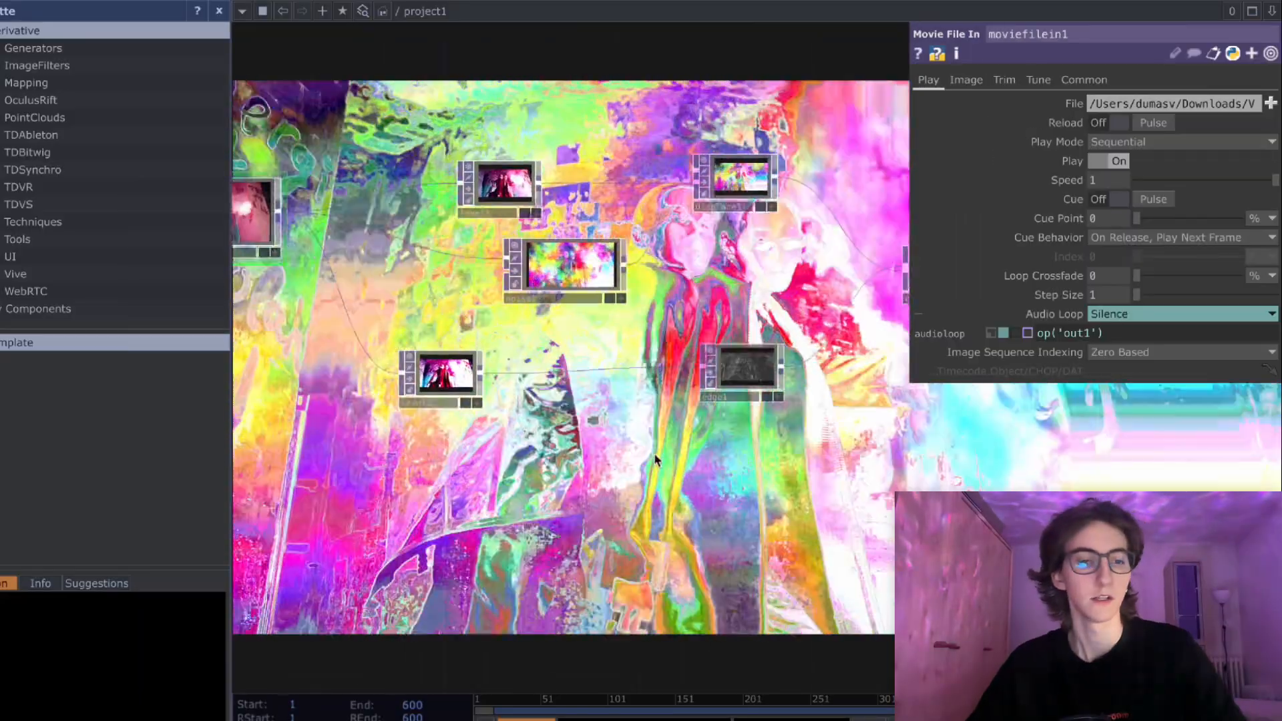
key("Tab")
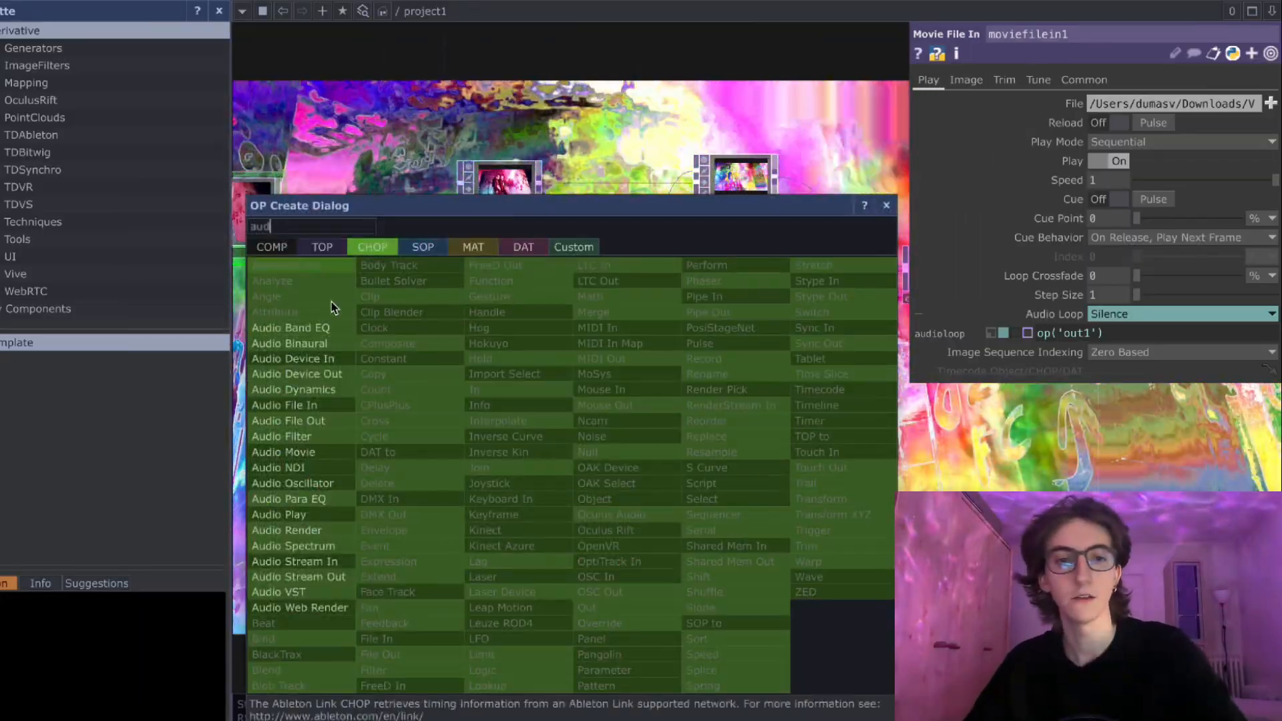
left_click(331, 409)
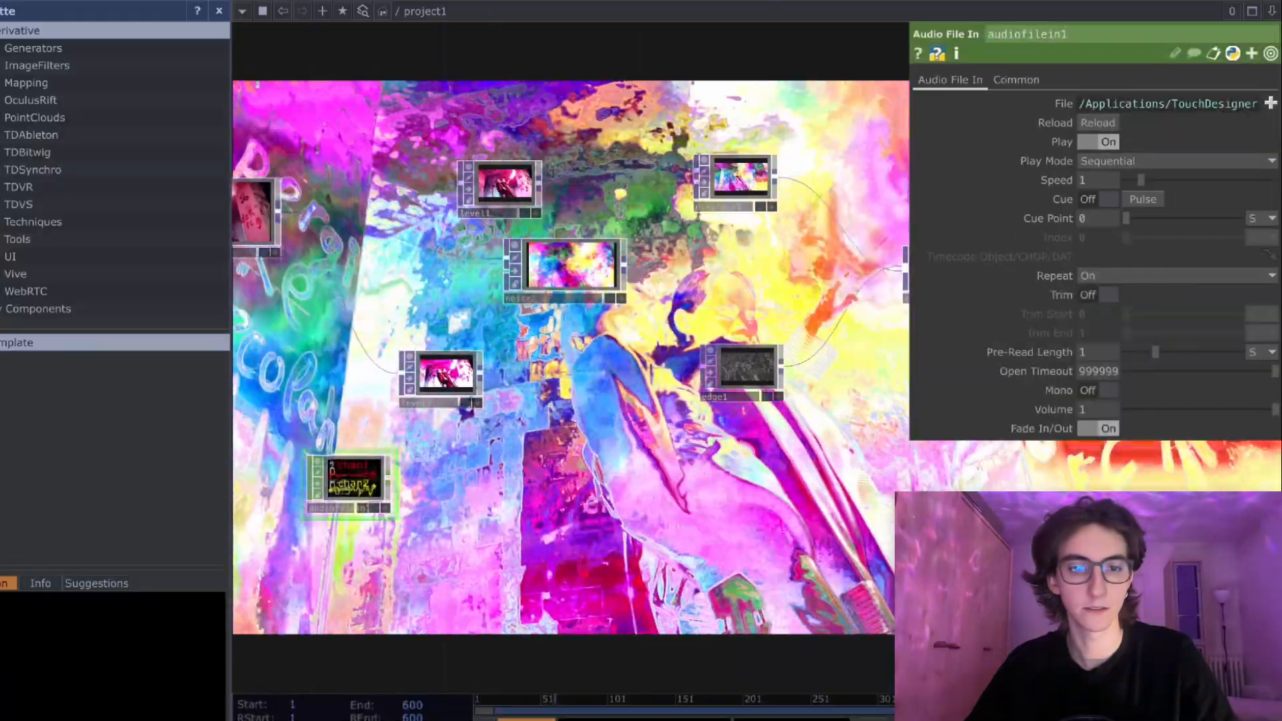
left_click(521, 467)
left_click_drag(622, 502, 646, 496)
left_click_drag(561, 468, 469, 482)
scroll(467, 477, "up", 4)
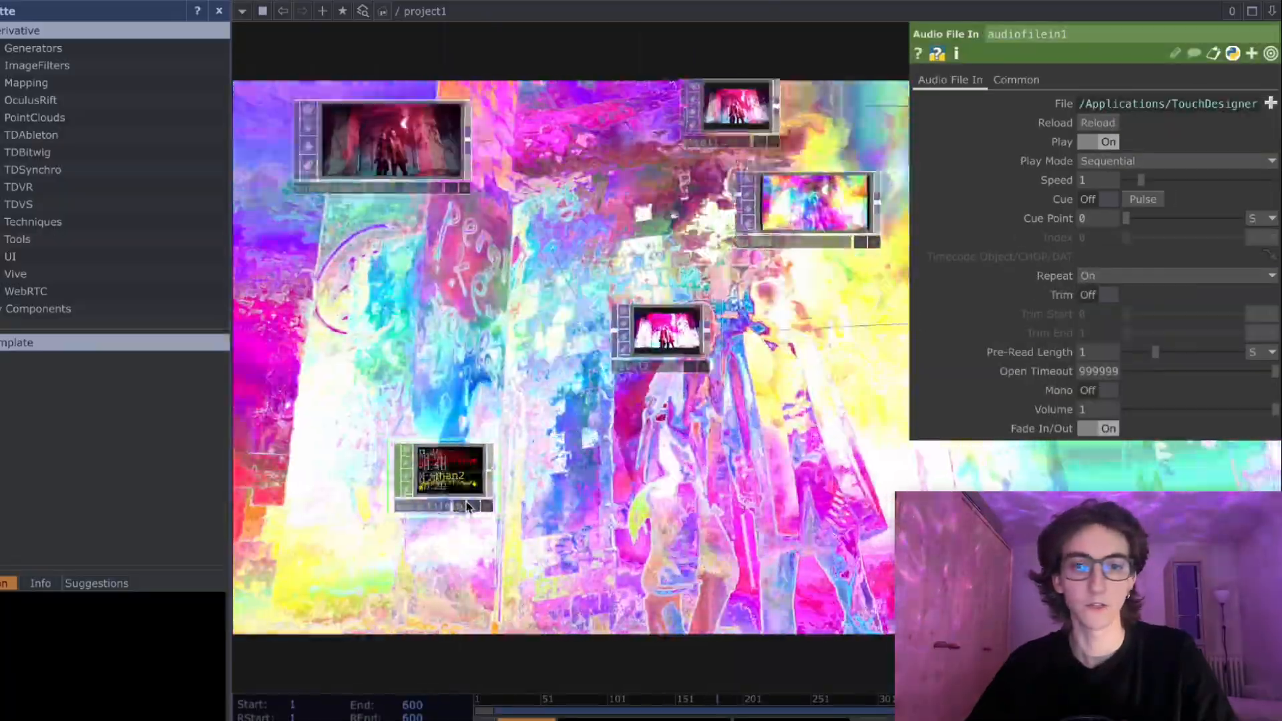
- Turn on Mono for the Audio File In to merge its two channels into one
scroll(414, 471, "up", 2)
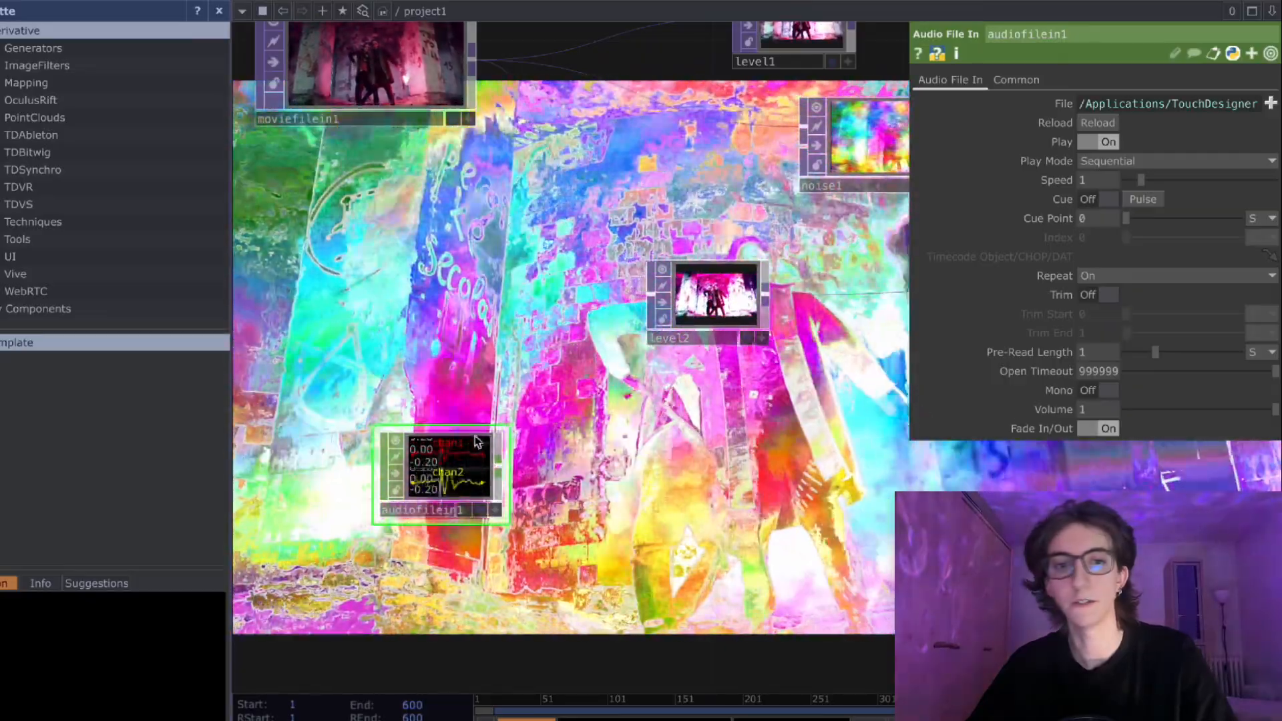
scroll(441, 462, "up", 2)
scroll(441, 462, "up", 1)
left_click(1094, 390)
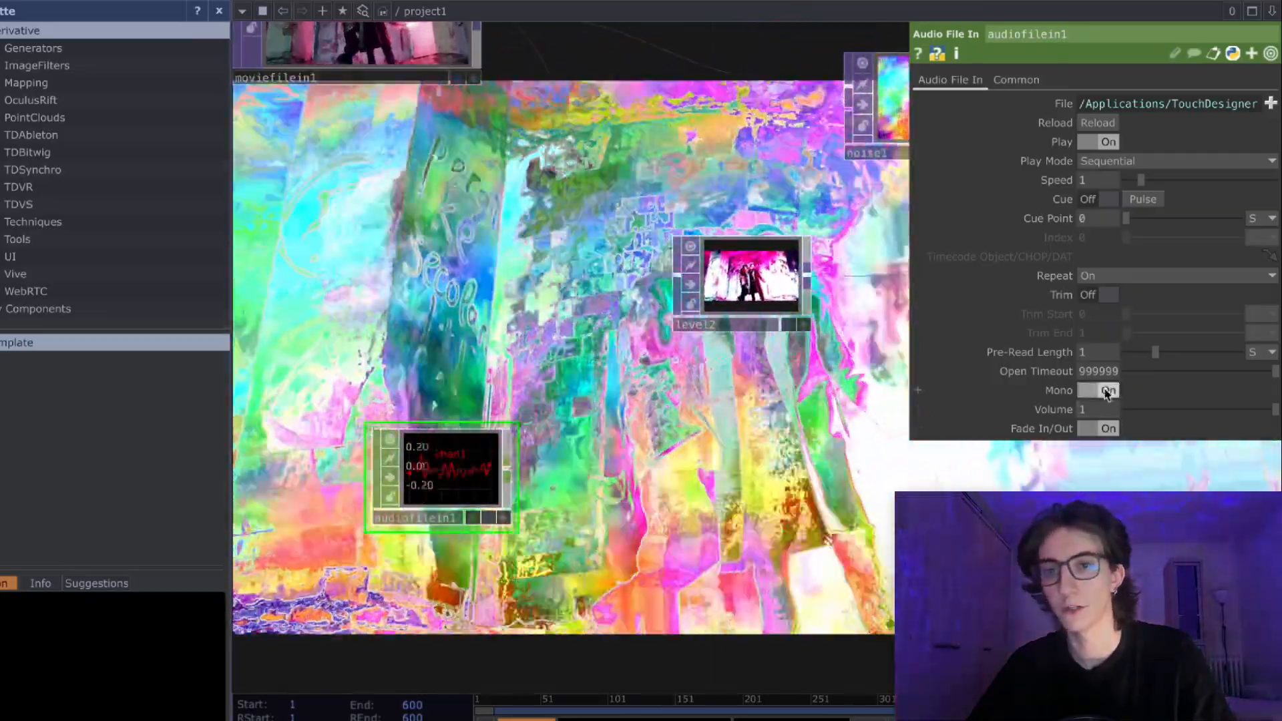
left_click(1101, 390)
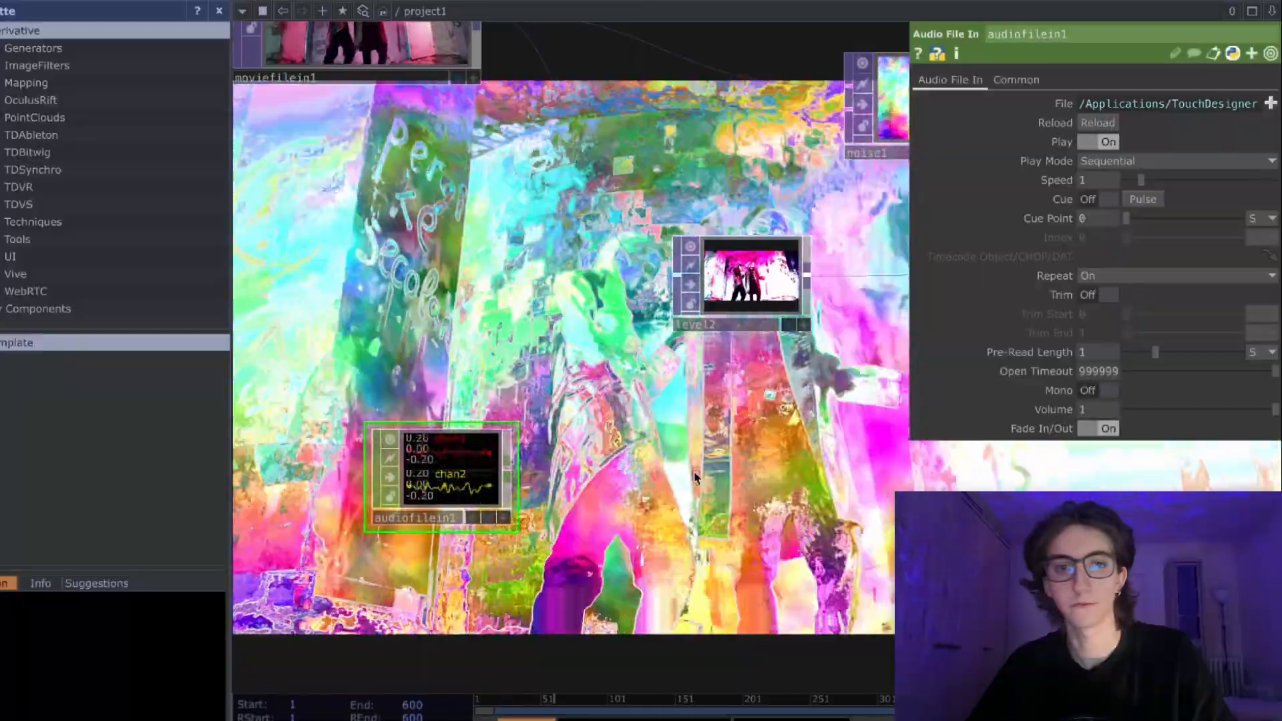
left_click(1090, 392)
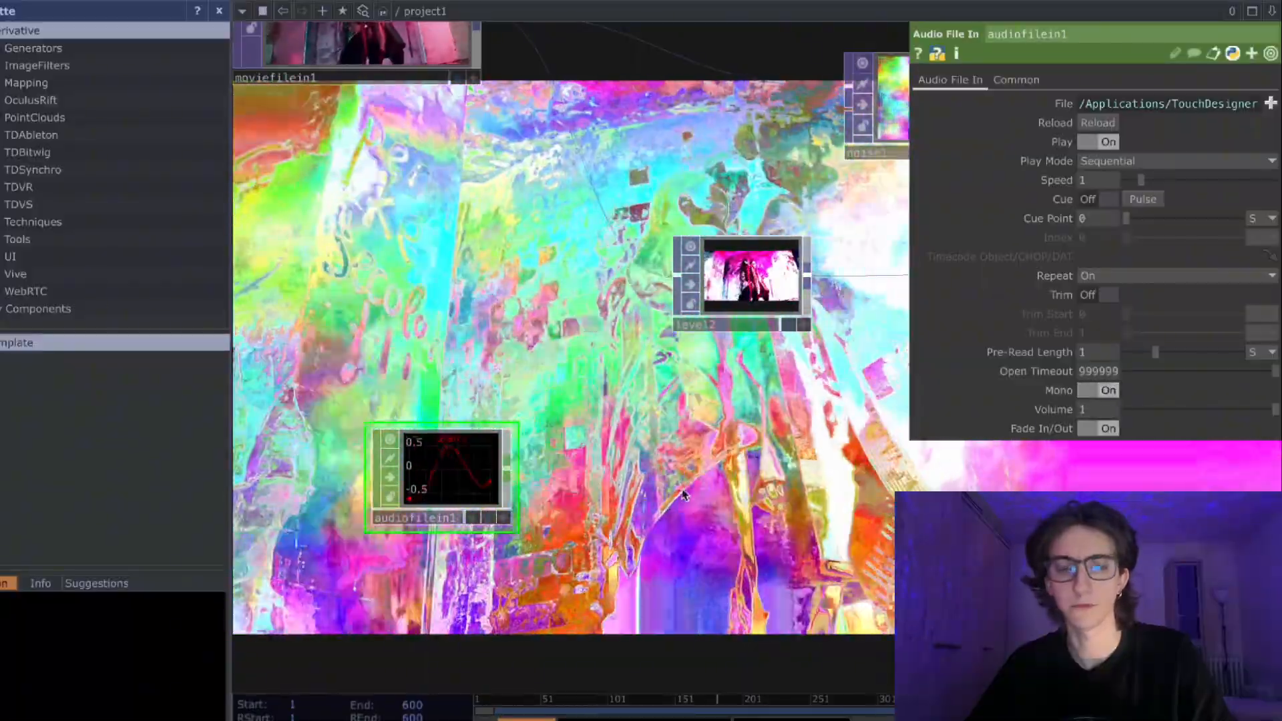
- Reposition the Audio File In lower in the network, farther away from the second Level
left_click_drag(654, 504, 600, 493)
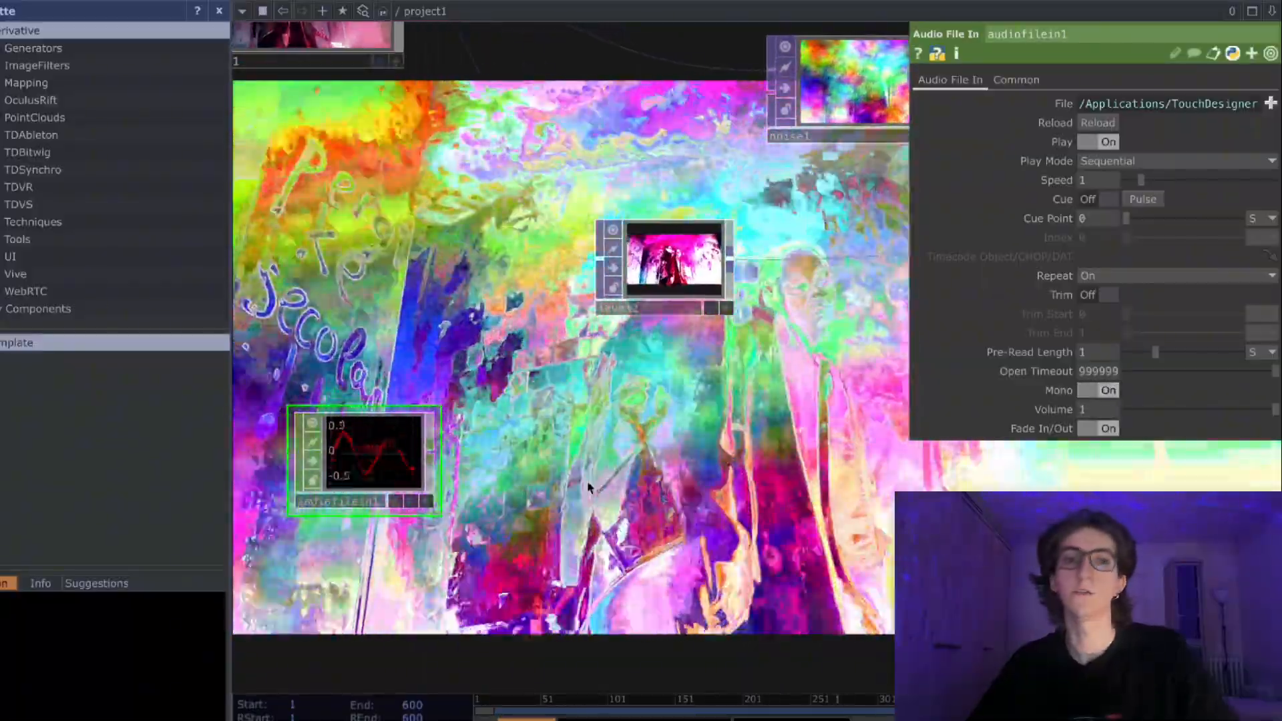
left_click_drag(475, 472, 478, 426)
scroll(477, 422, "down", 4)
left_click_drag(669, 475, 765, 468)
left_click_drag(534, 419, 487, 457)
scroll(658, 482, "down", 2)
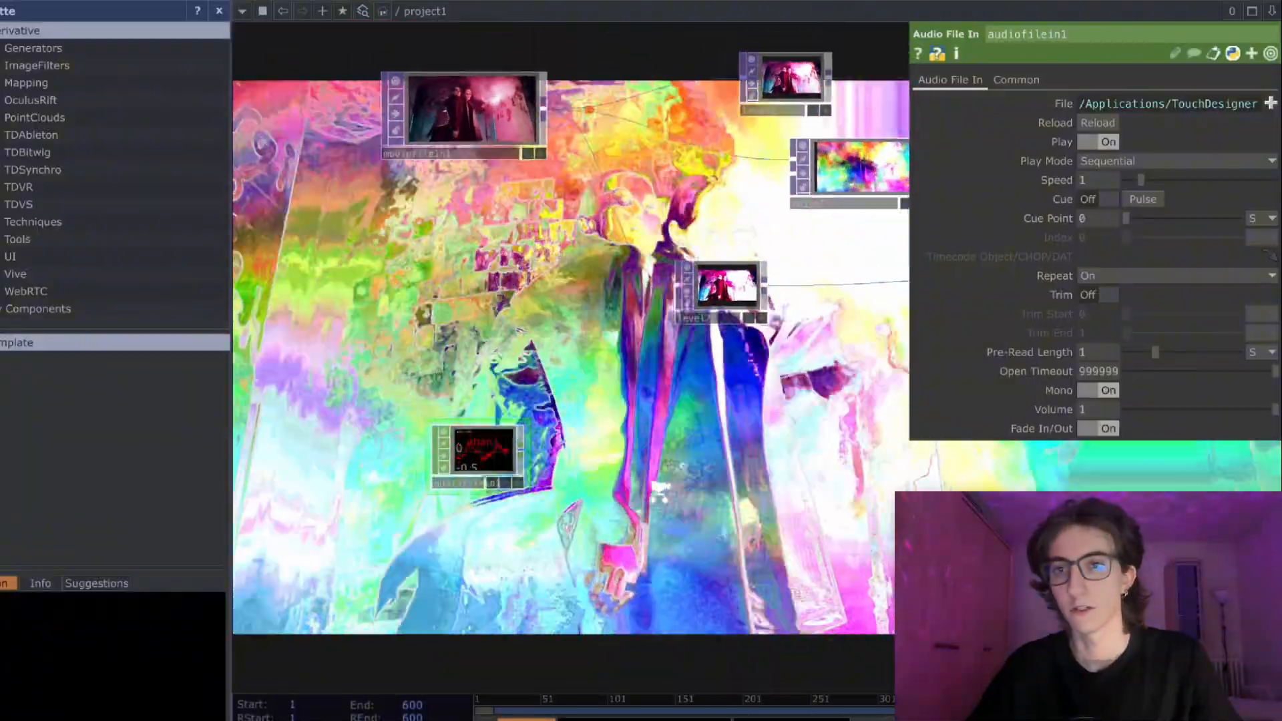
scroll(581, 460, "up", 2)
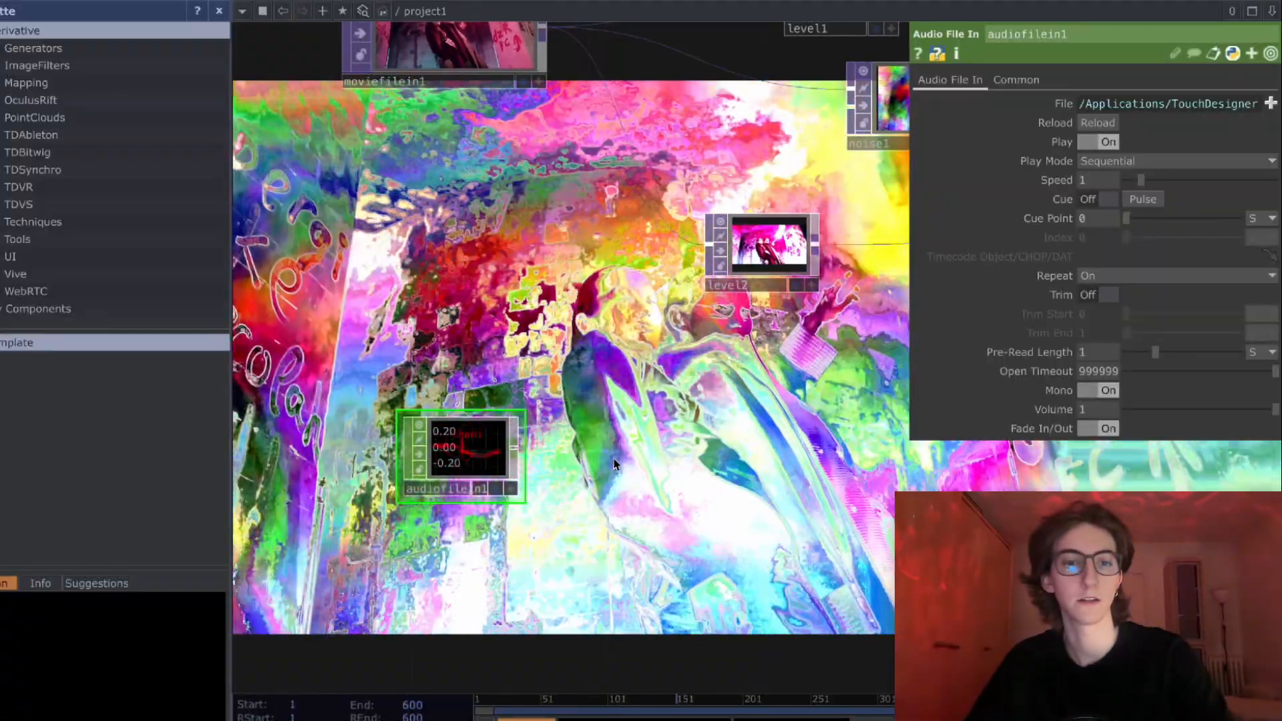
- Connect the Audio File In to a new Audio Device Out placed beside it and bypass the new node
left_click_drag(521, 449, 622, 500)
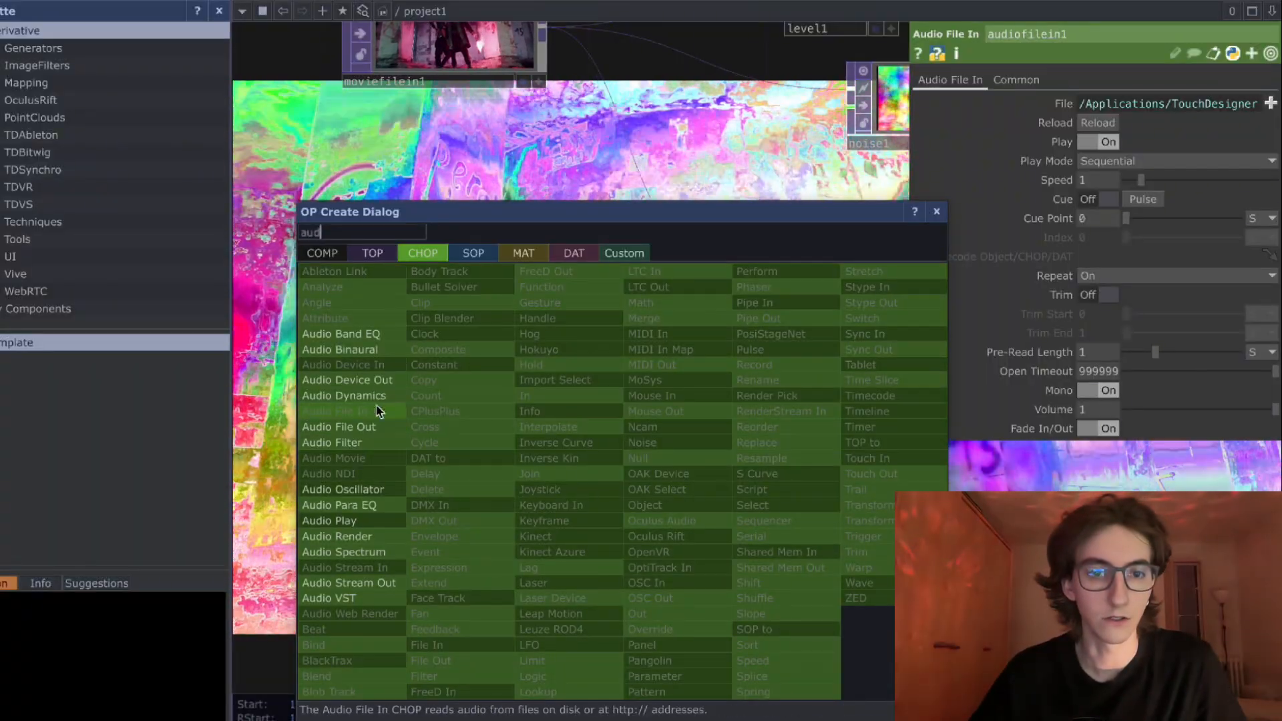
left_click(376, 382)
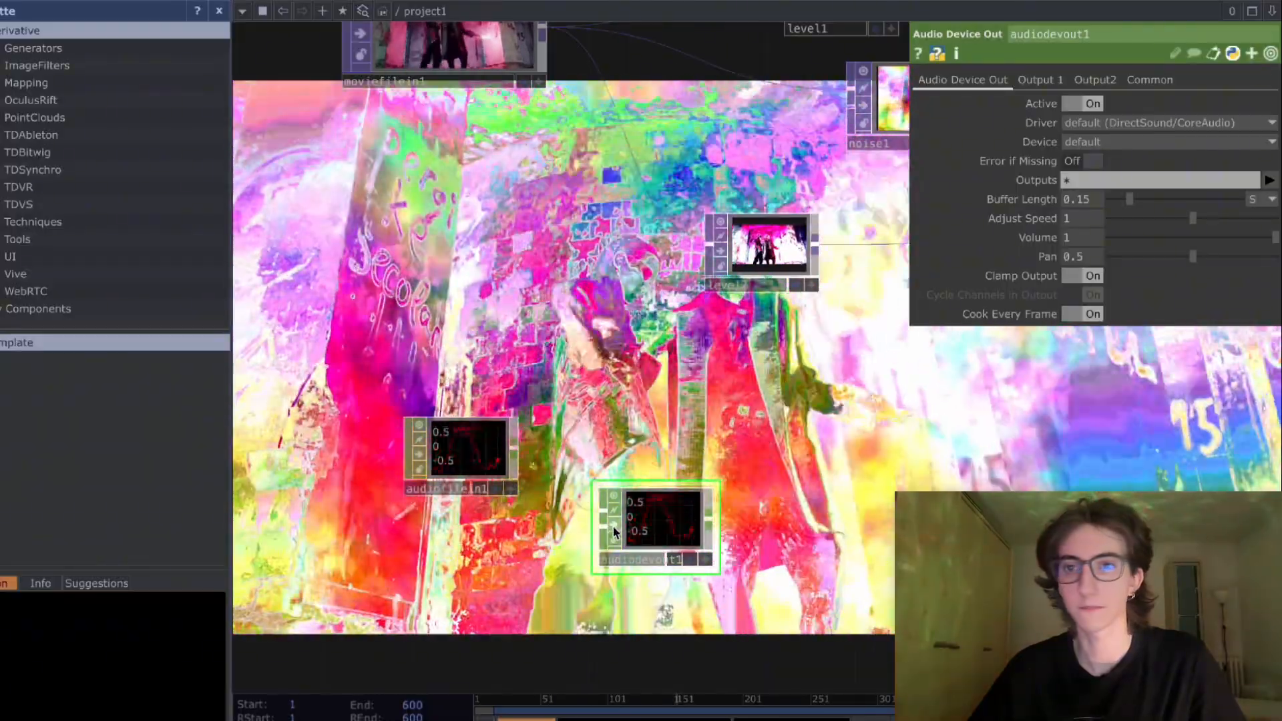
left_click(612, 529)
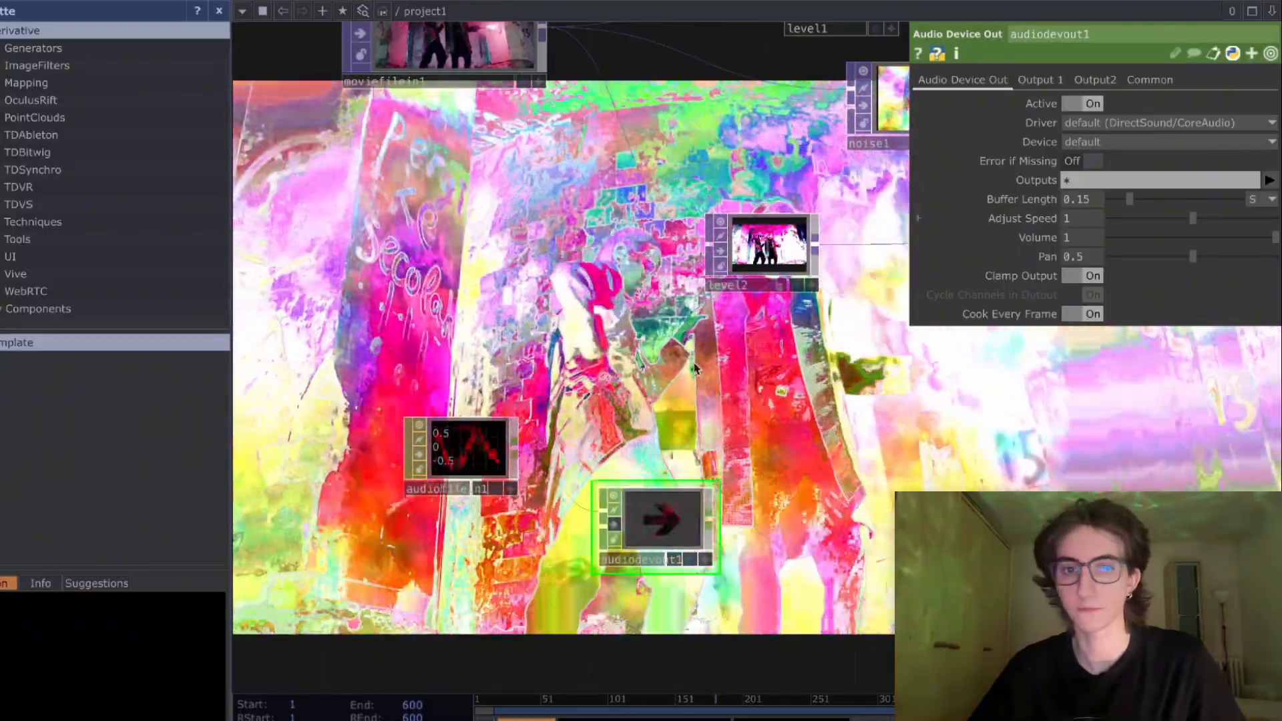
- Load a track from the Music folder into the Audio File In and bypass the Audio Device Out
left_click(486, 451)
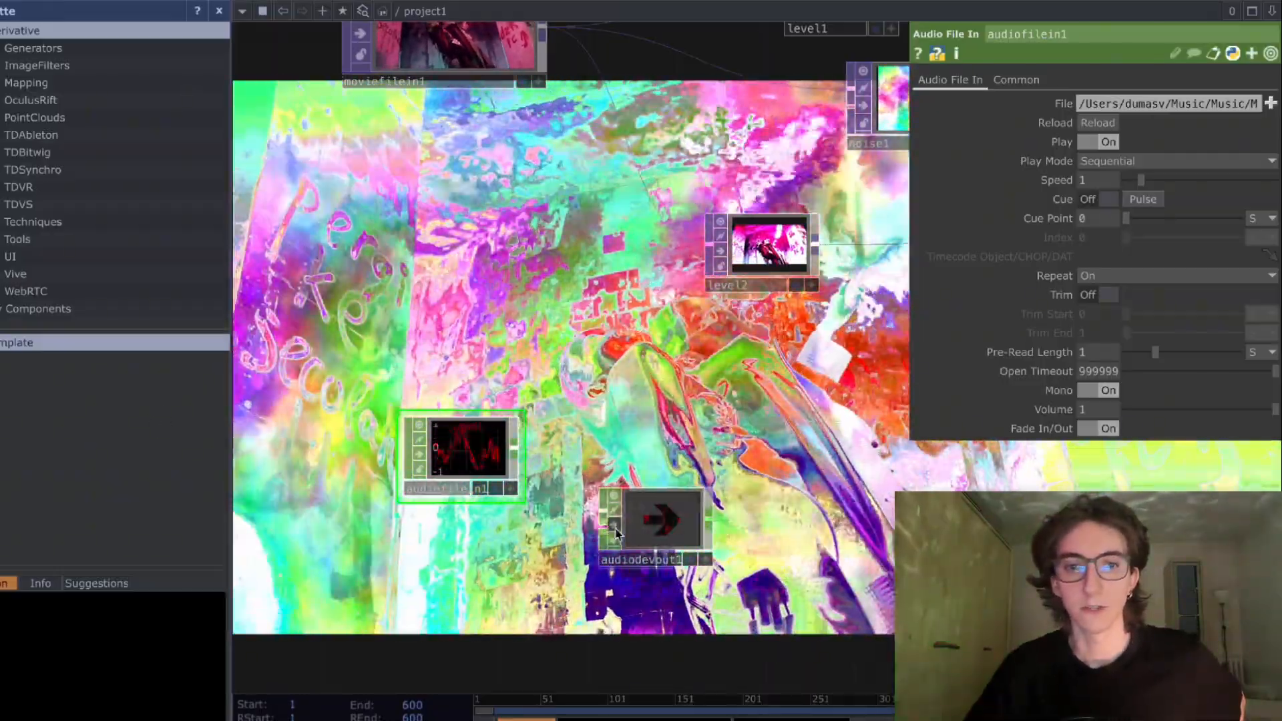
left_click(615, 532)
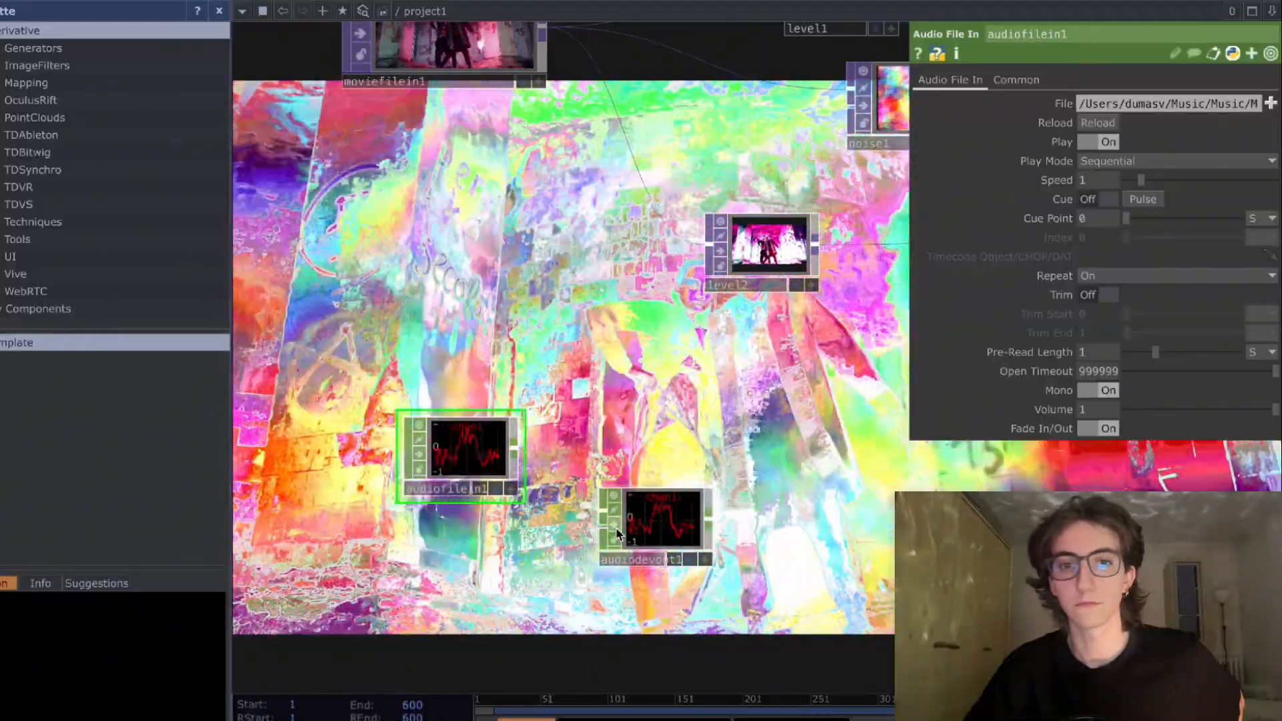
left_click(616, 533)
- Move the Audio File In up and place the Audio Device Out close beside it
left_click_drag(681, 435, 593, 502)
left_click_drag(384, 510, 383, 457)
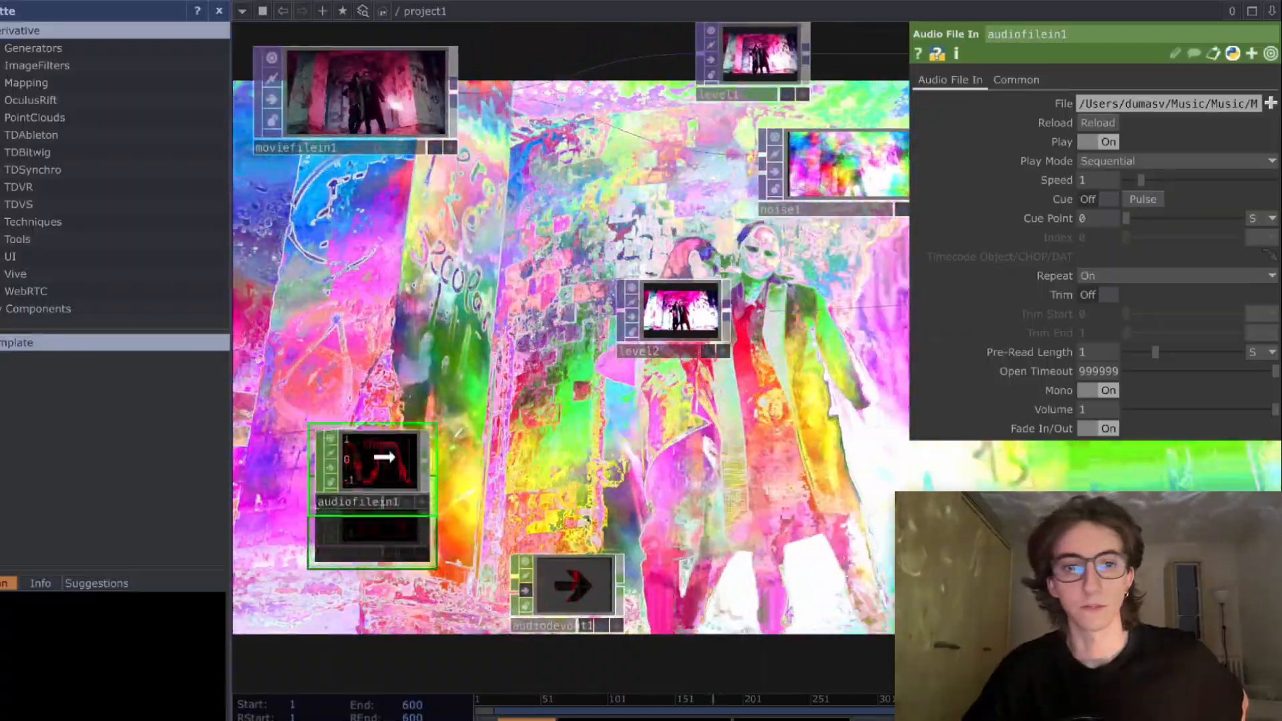
left_click_drag(602, 586, 620, 489)
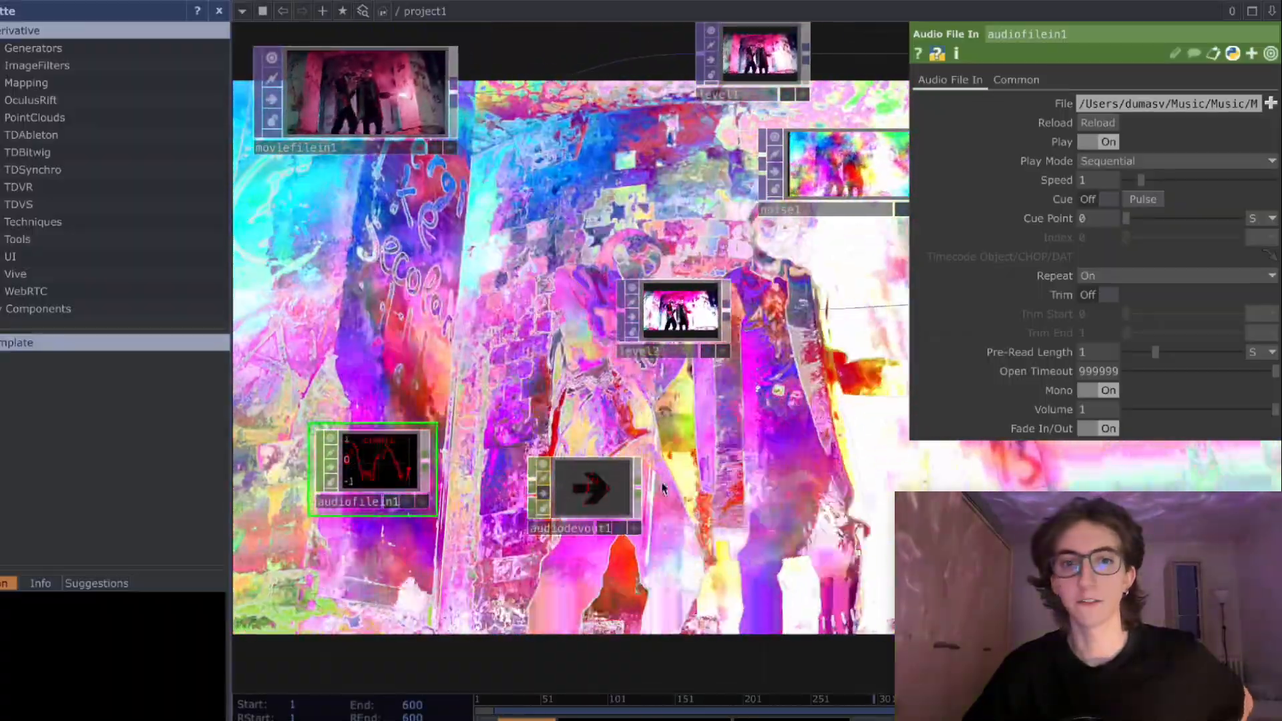
- Move the Audio Device Out lower in the network, leaving free space beside the Audio File In
left_click_drag(400, 476, 374, 521)
left_click_drag(603, 490, 611, 587)
left_click_drag(346, 515, 355, 498)
left_click_drag(633, 512, 686, 500)
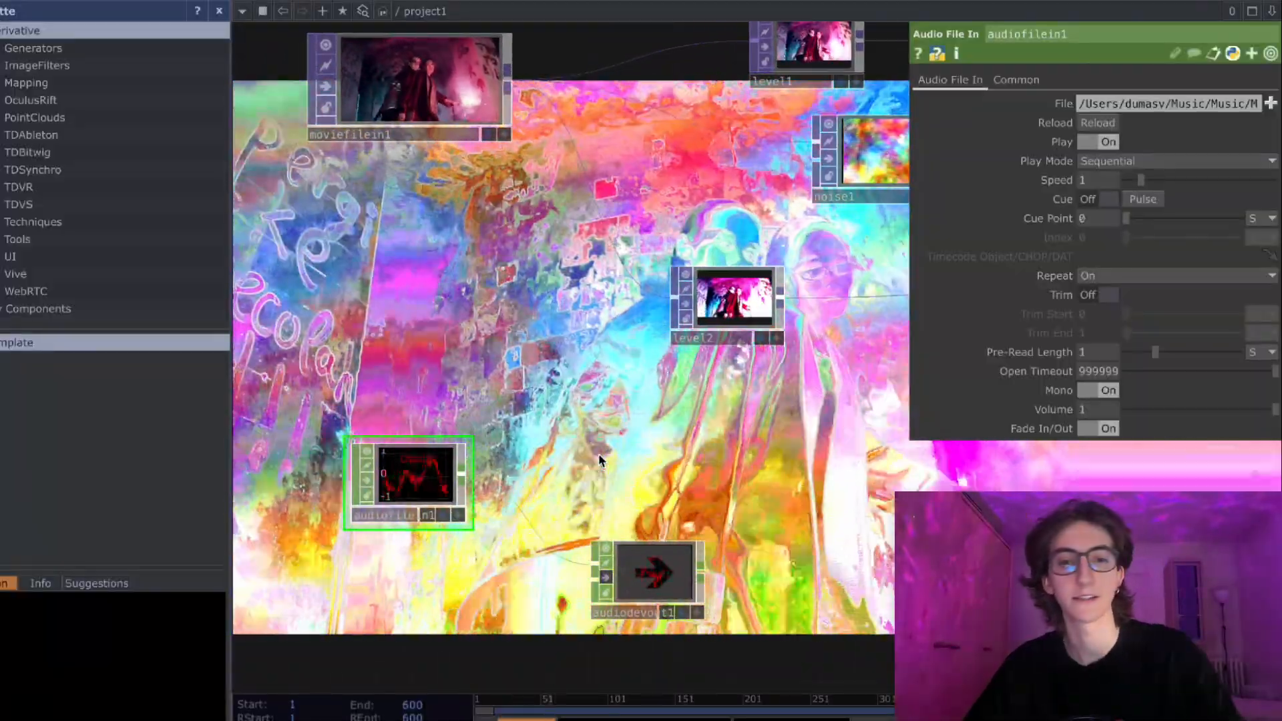
- Add an Analyze CHOP beside the Audio File In and connect the Audio File In to it
key("Tab")
type("a")
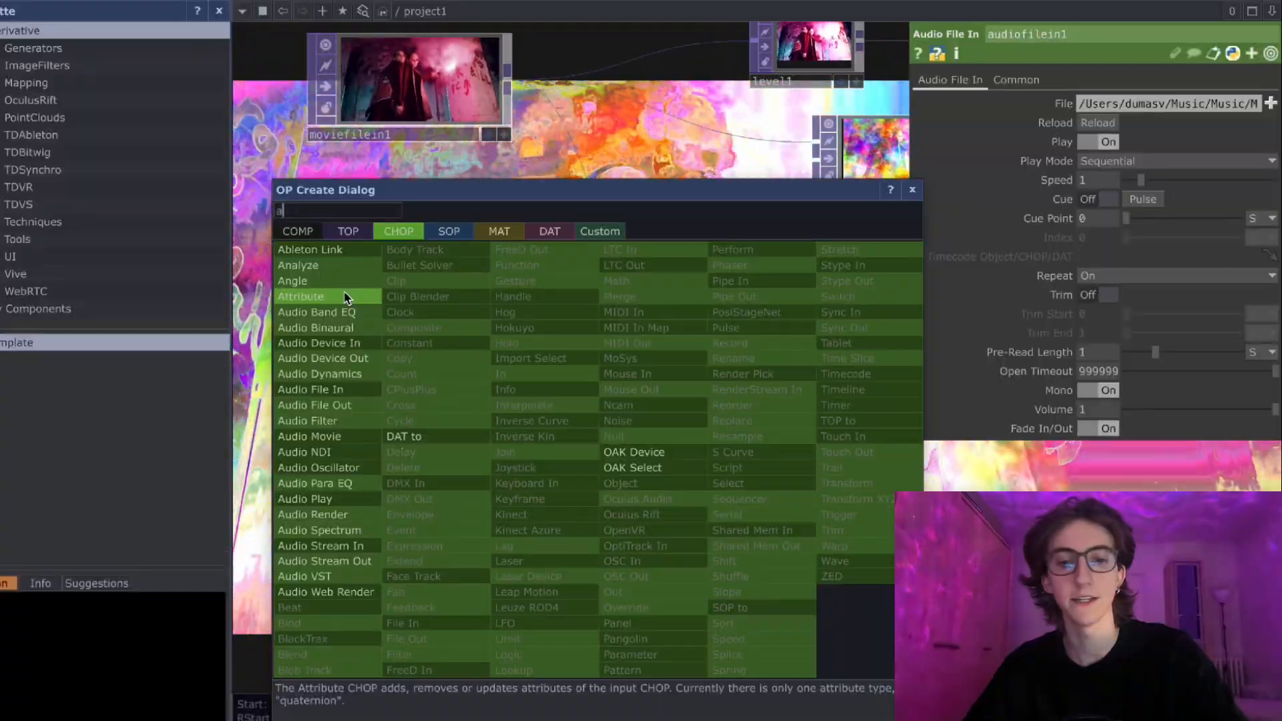
type("nay")
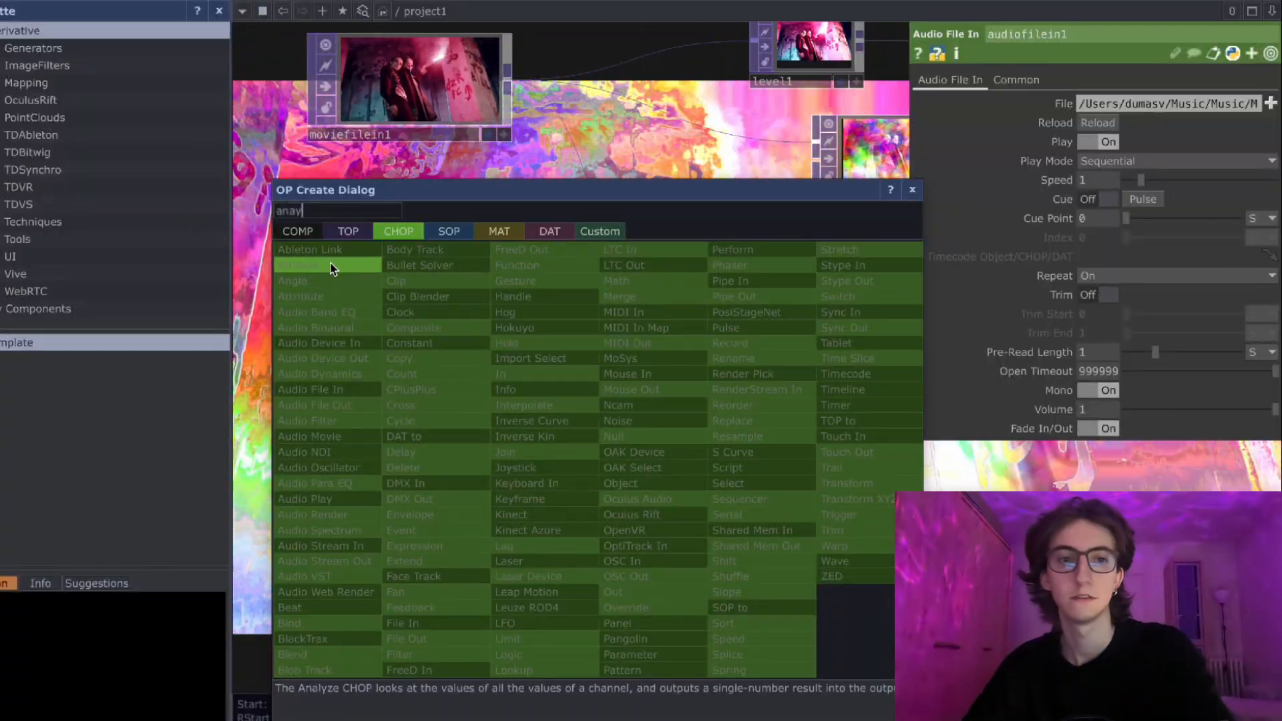
left_click(332, 269)
left_click(567, 431)
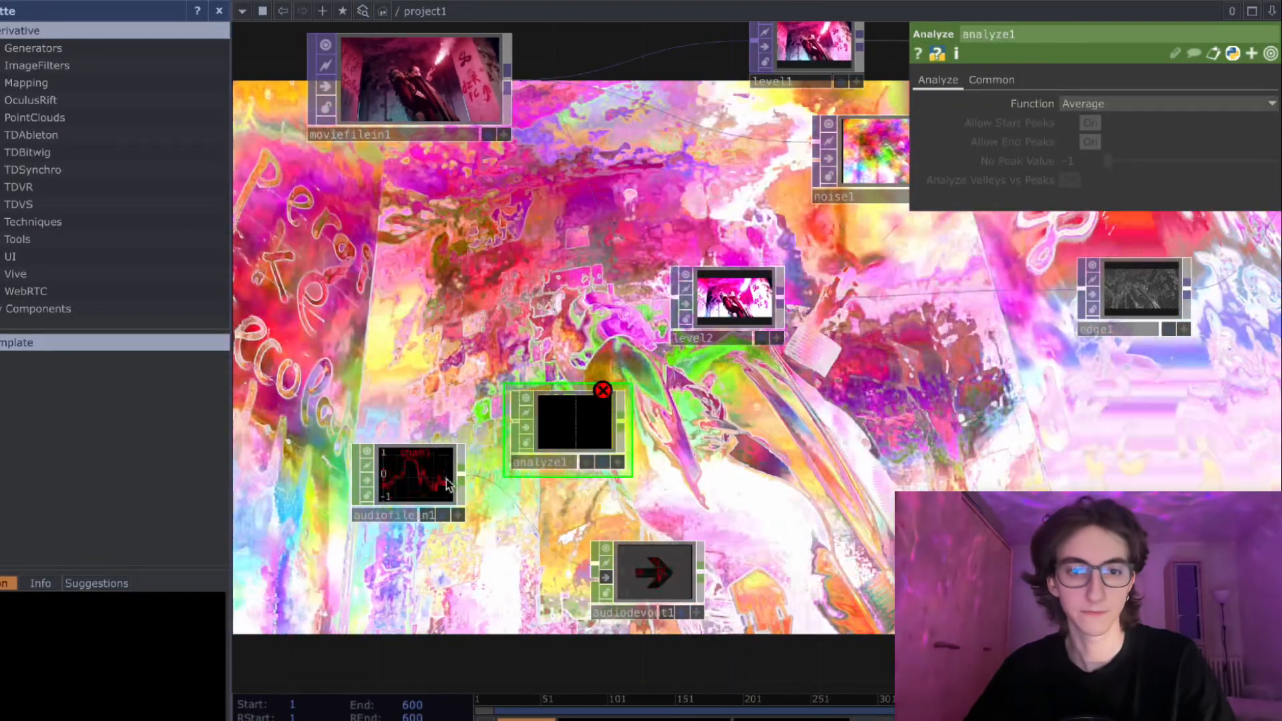
left_click_drag(449, 485, 595, 445)
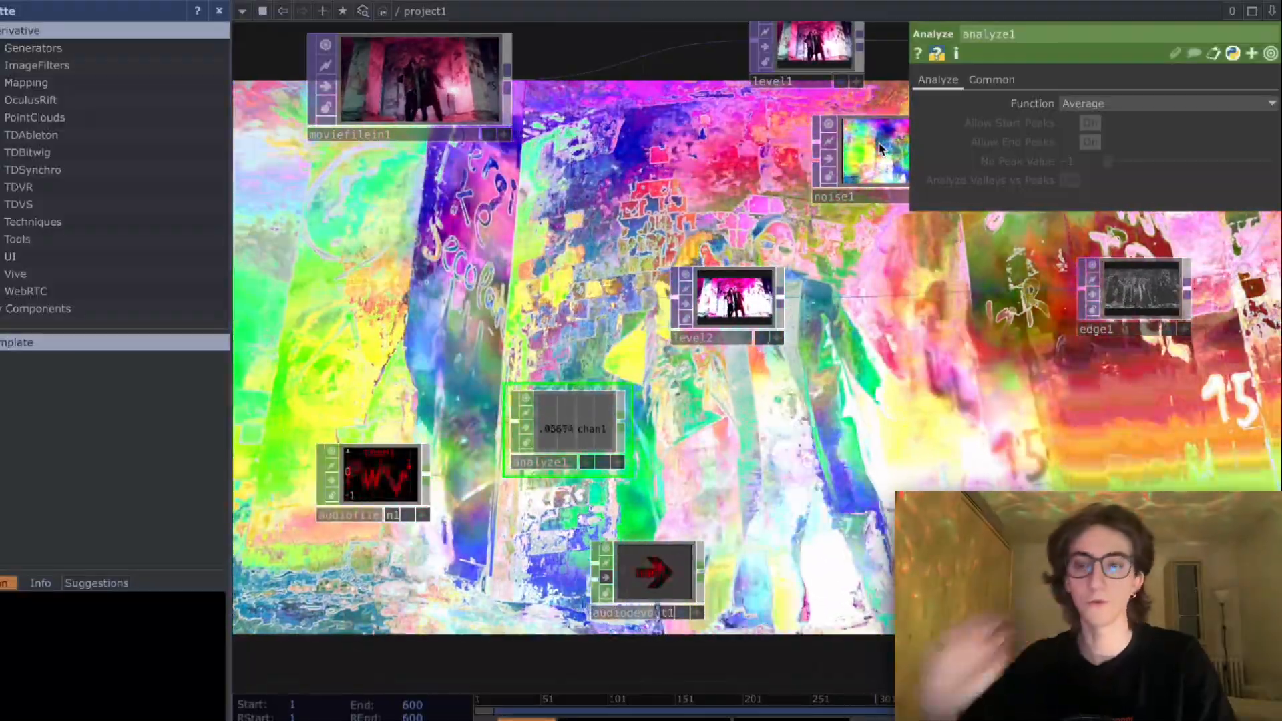
- Set the Analyze function to RMS Power and reposition the node above the Audio Device Out
left_click(1104, 104)
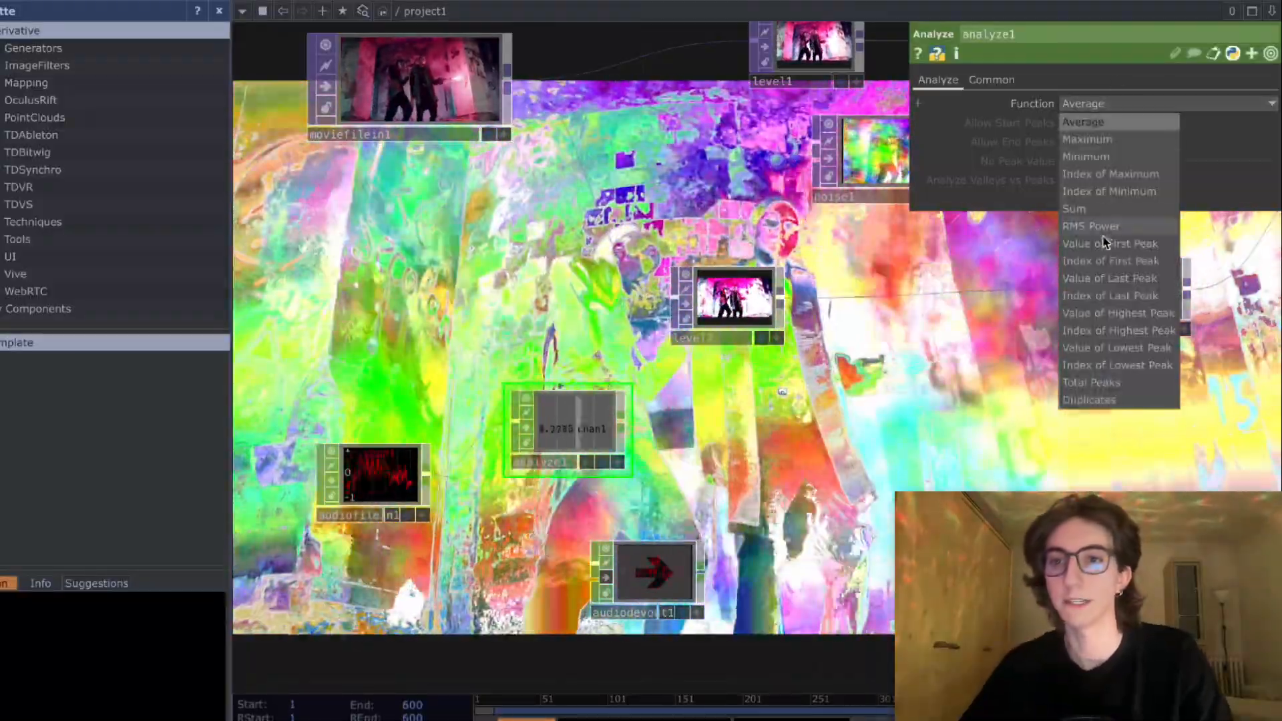
left_click(1093, 227)
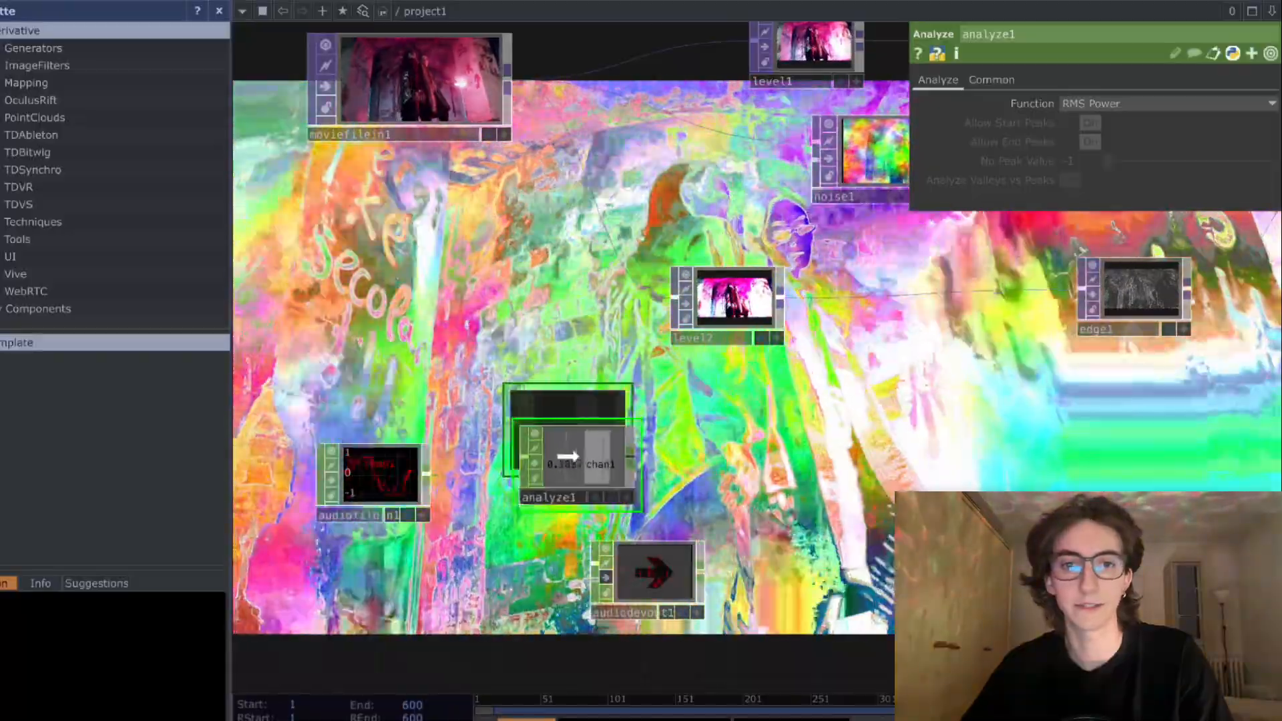
scroll(502, 417, "down", 2)
left_click_drag(504, 414, 552, 353)
right_click_drag(393, 340, 760, 567)
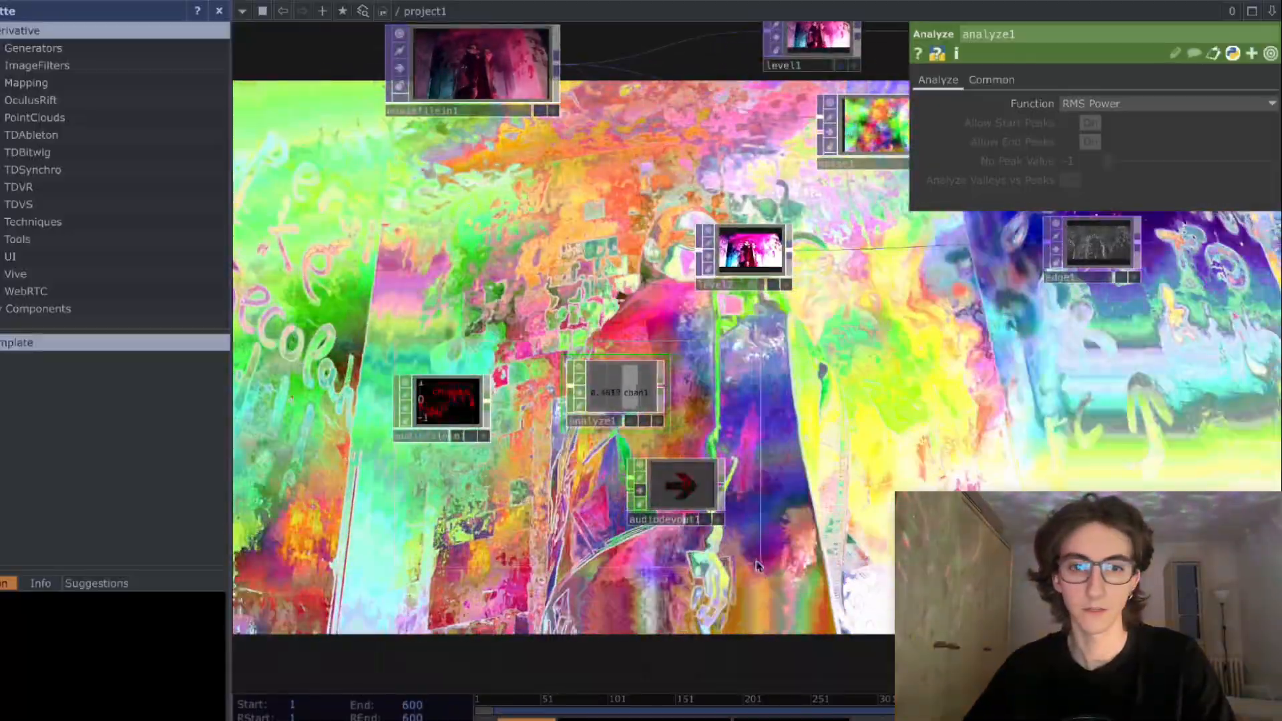
left_click_drag(619, 399, 578, 418)
left_click(627, 466)
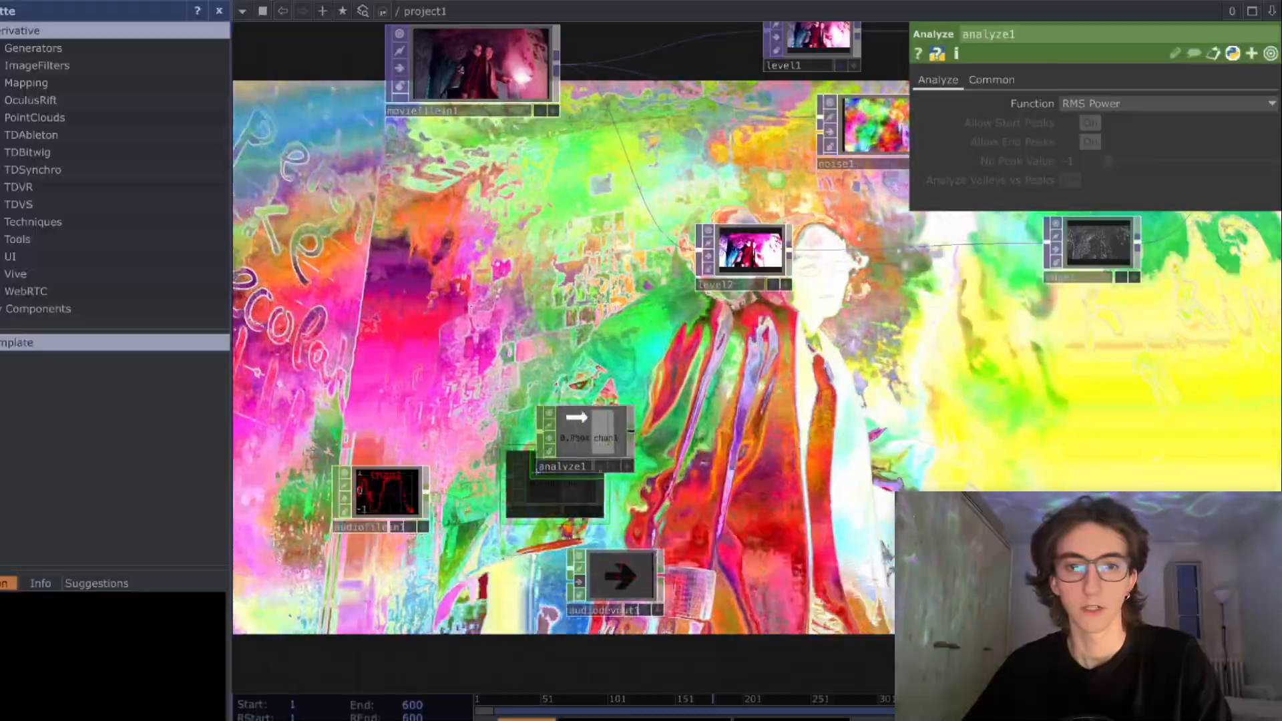
- Add an Audio Filter CHOP fed by the Analyze node and place it beside it
key("Tab")
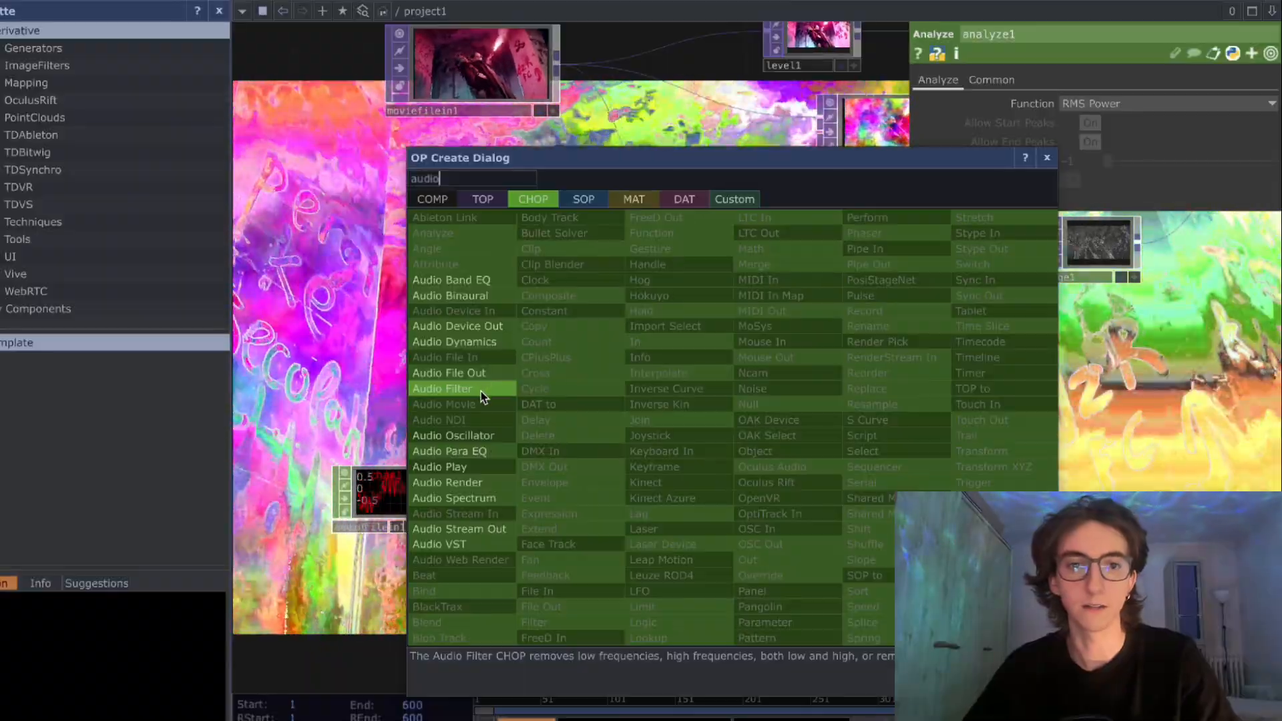
type("audio")
left_click(465, 392)
left_click(738, 430)
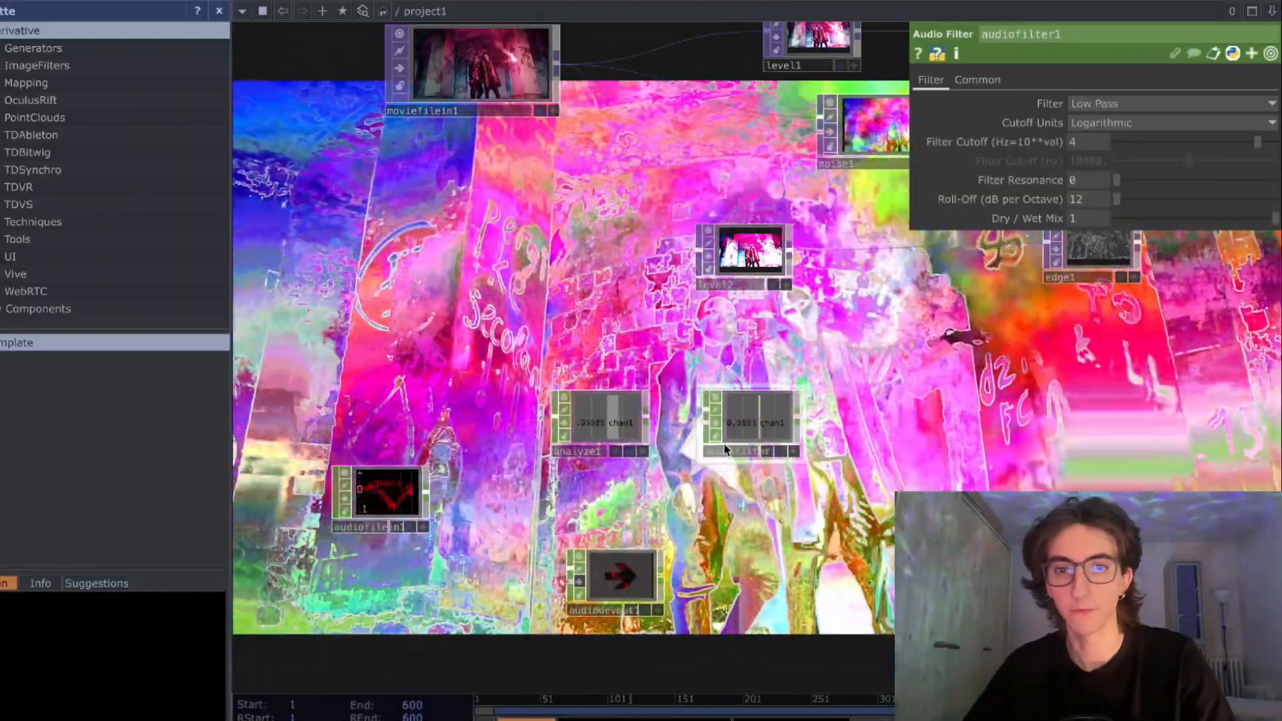
- Add a Math CHOP fed by the Audio Filter and place it next in the row
scroll(724, 462, "up", 1)
left_click_drag(724, 466, 642, 496)
left_click(721, 443)
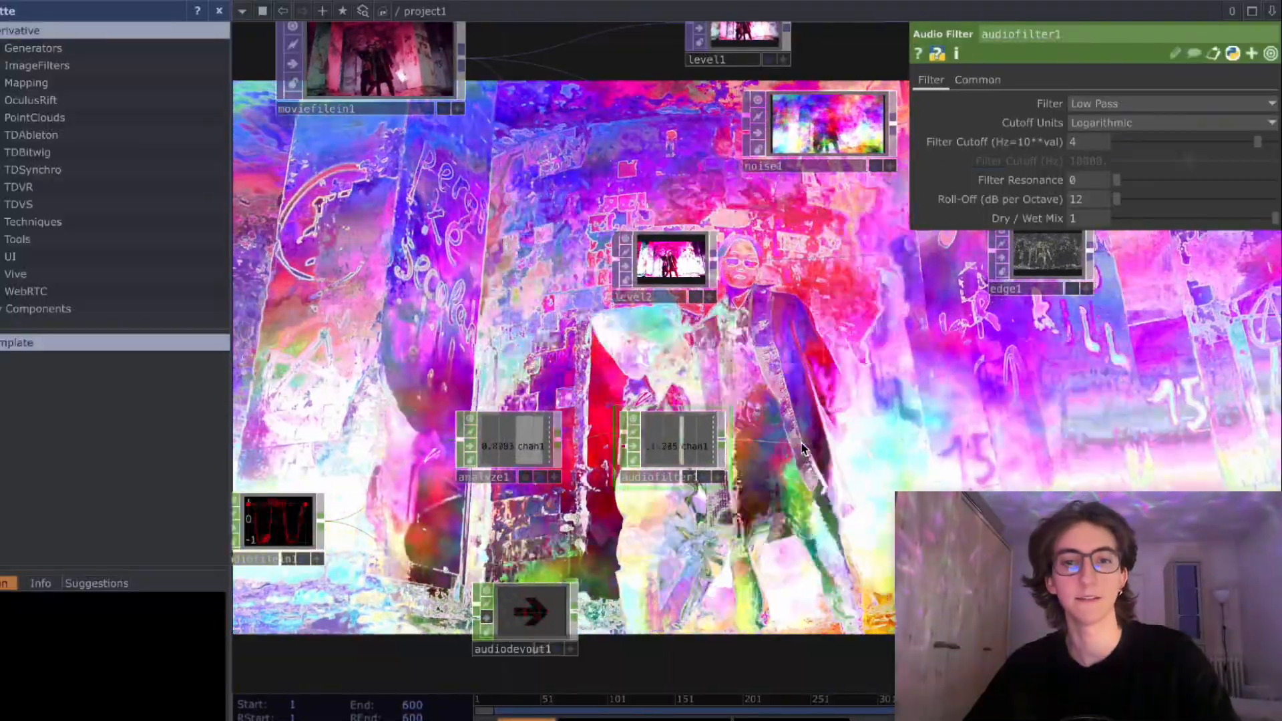
left_click(801, 443)
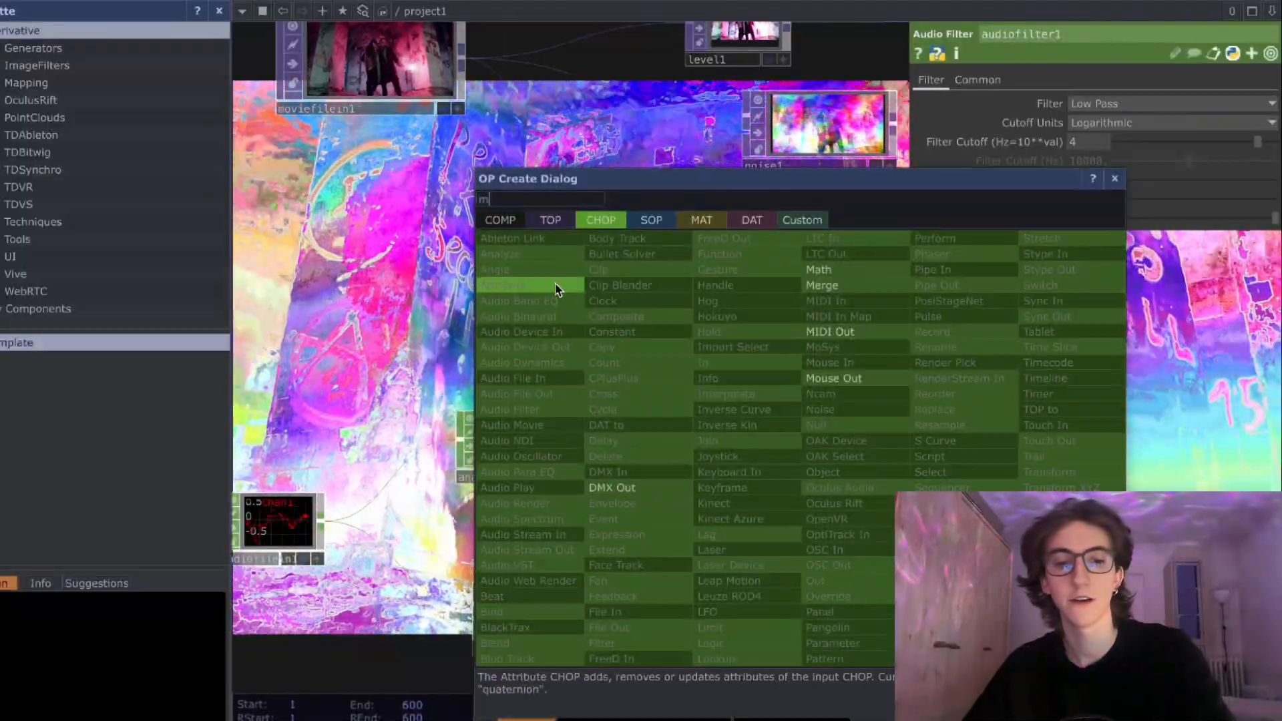
left_click(826, 271)
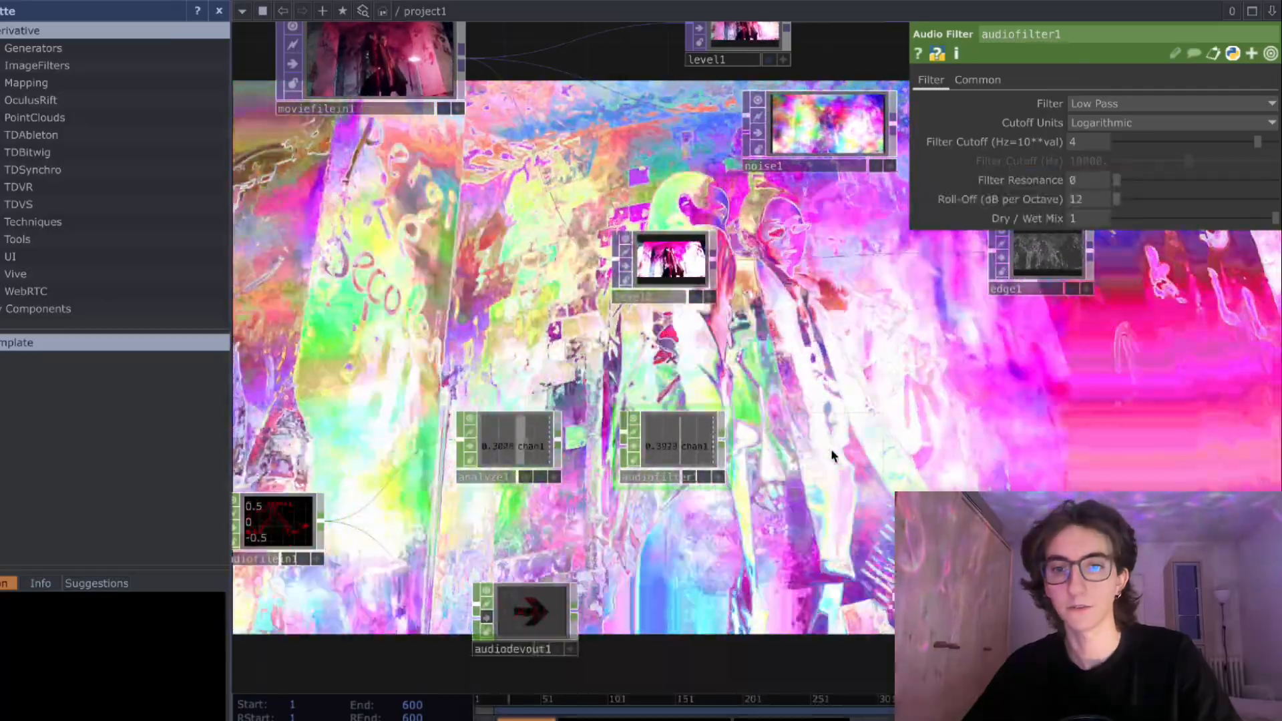
left_click(832, 455)
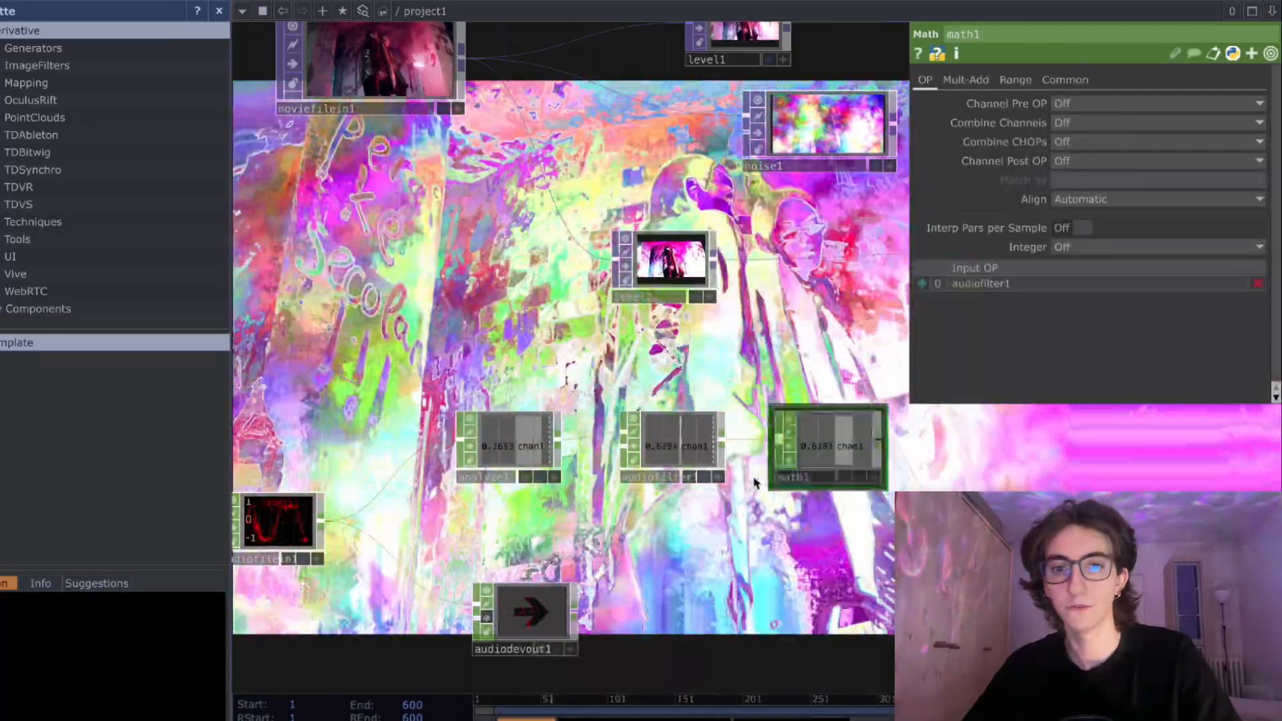
- Set the Math node's Multiply value to 100
scroll(694, 467, "up", 2)
left_click_drag(658, 469, 599, 467)
scroll(599, 466, "up", 2)
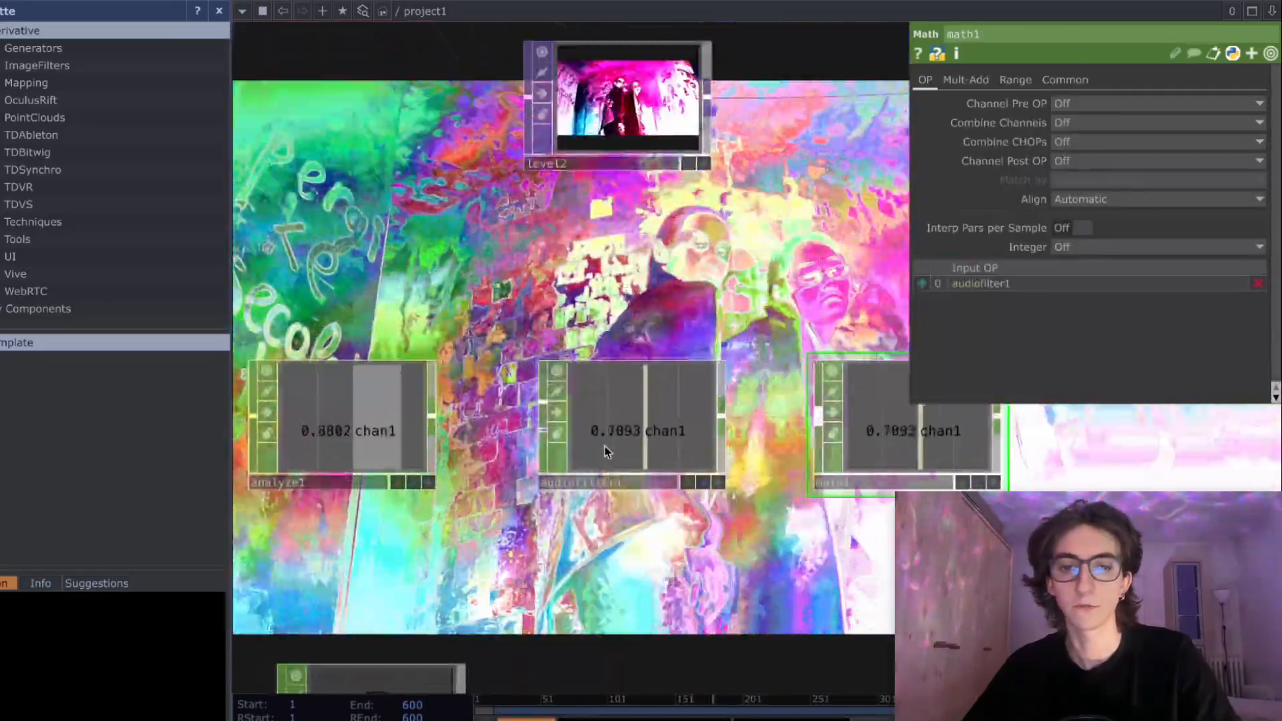
left_click(611, 433)
left_click_drag(779, 558, 709, 539)
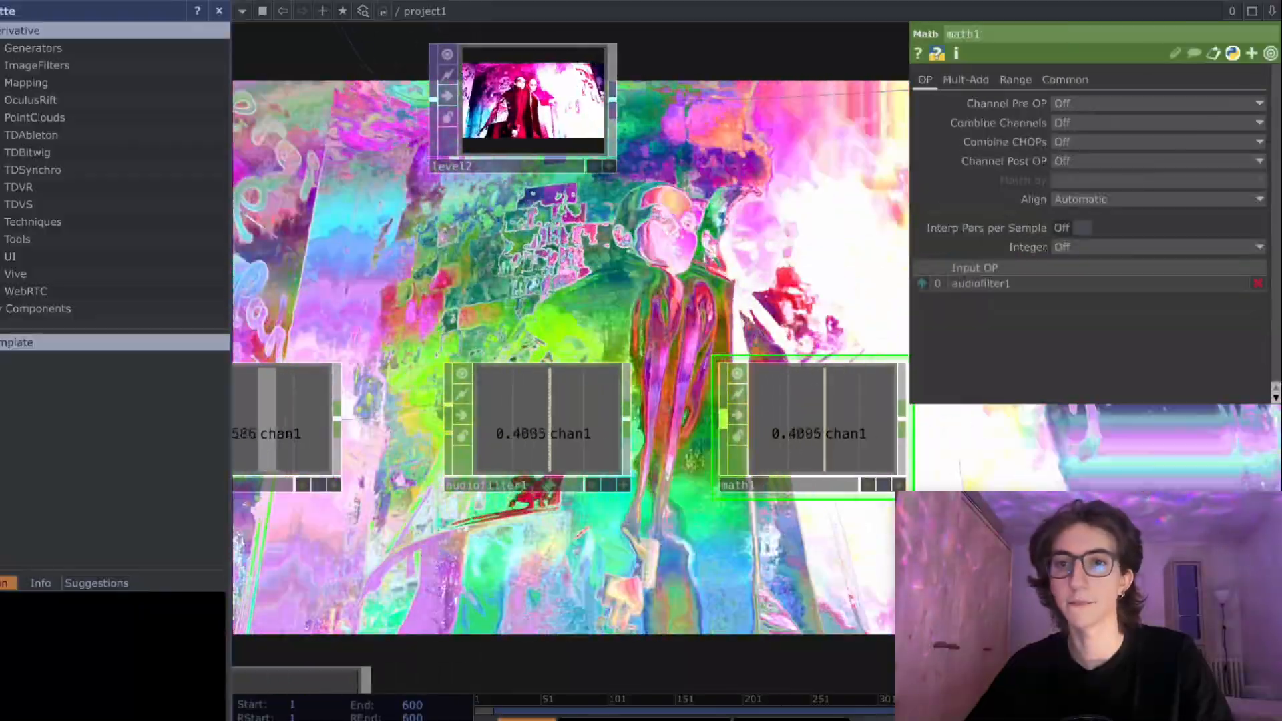
left_click_drag(861, 213, 820, 209)
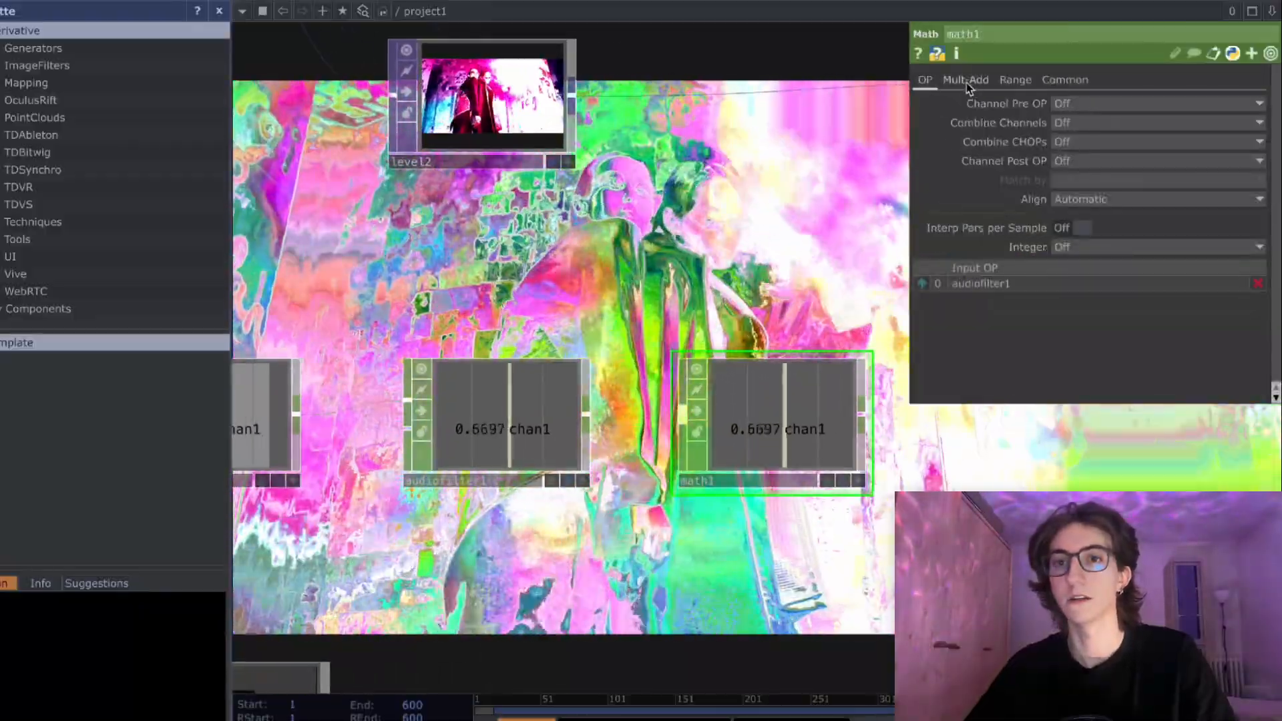
left_click(967, 81)
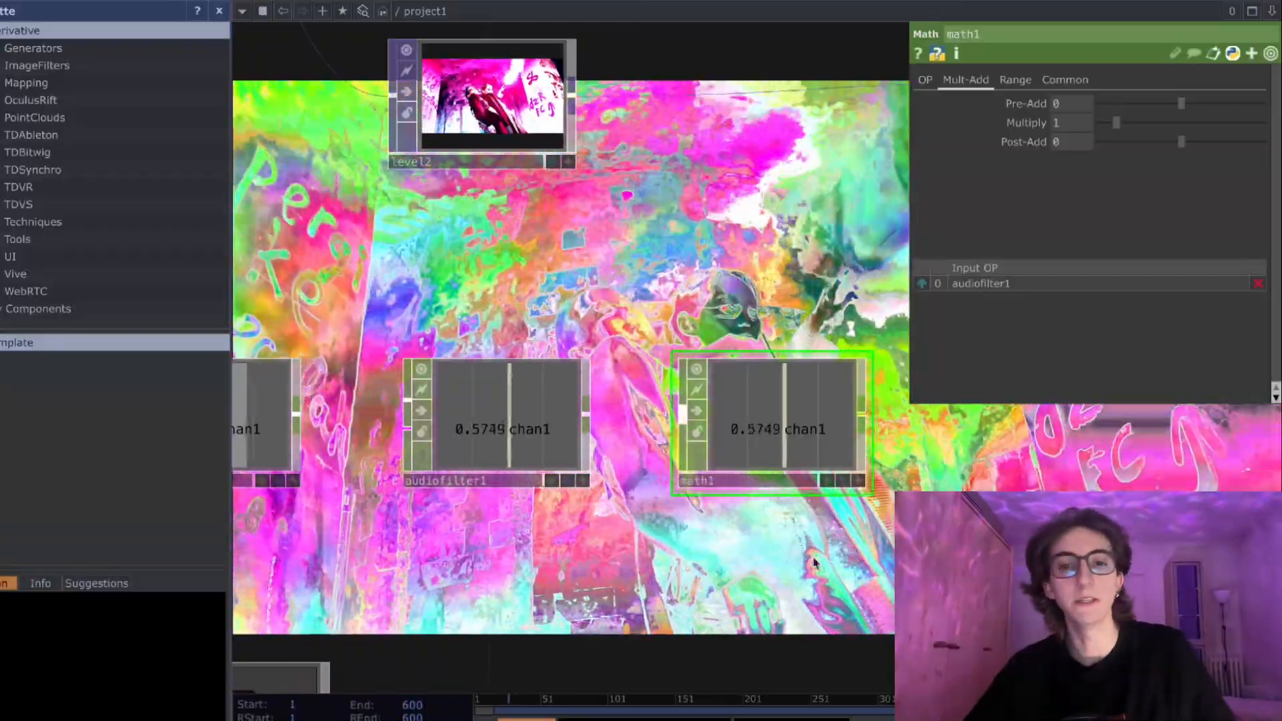
left_click_drag(813, 563, 735, 548)
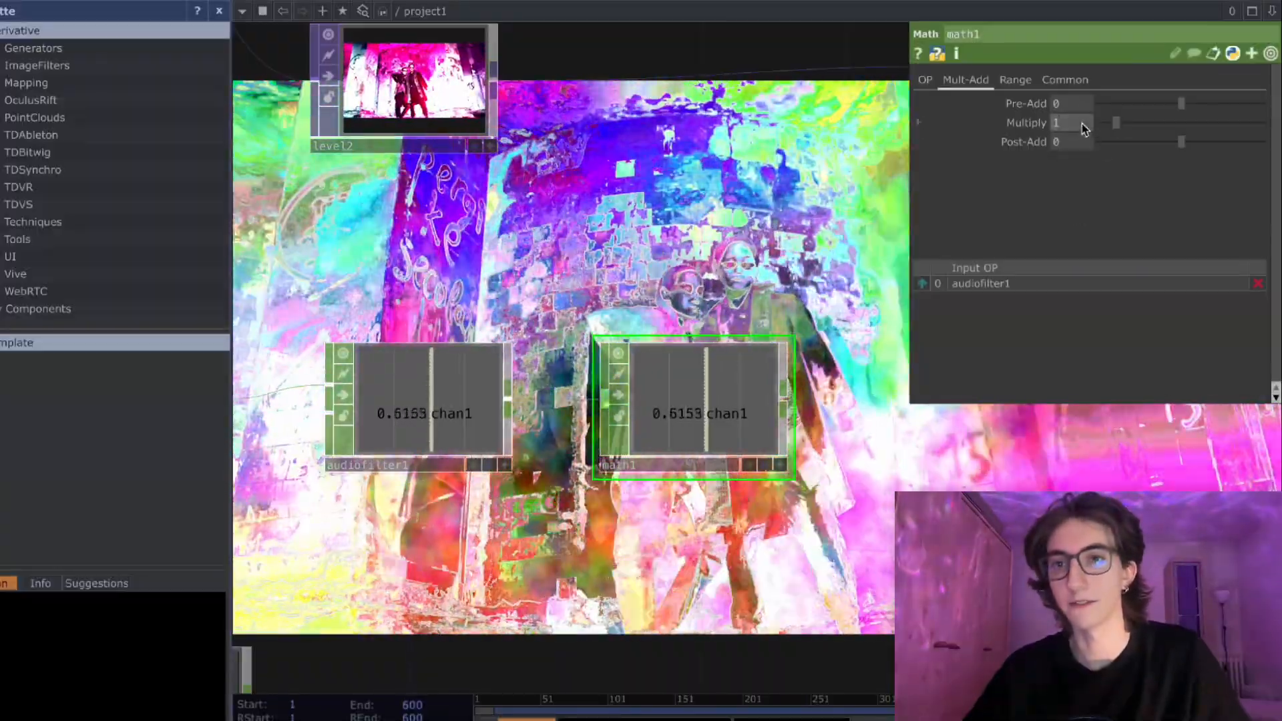
left_click_drag(1081, 124, 1035, 125)
type("120")
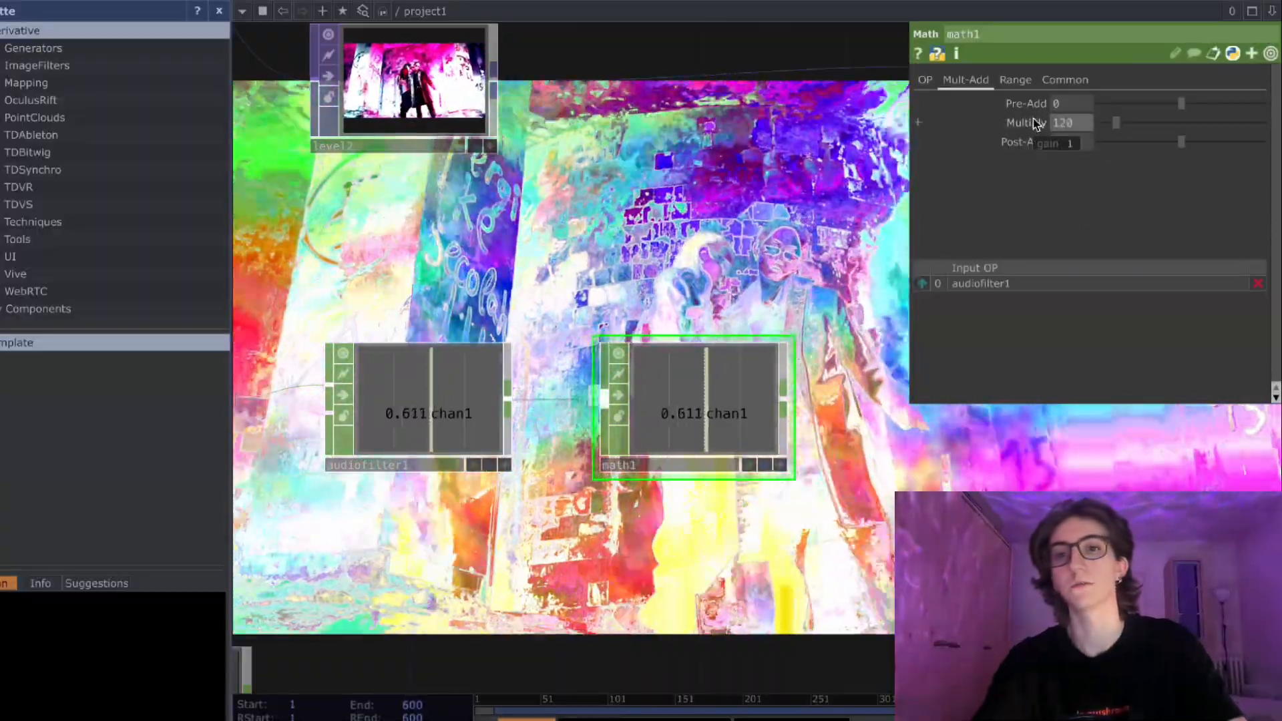
key("BackSpace")
key("BackSpace")
type("00")
key("Return")
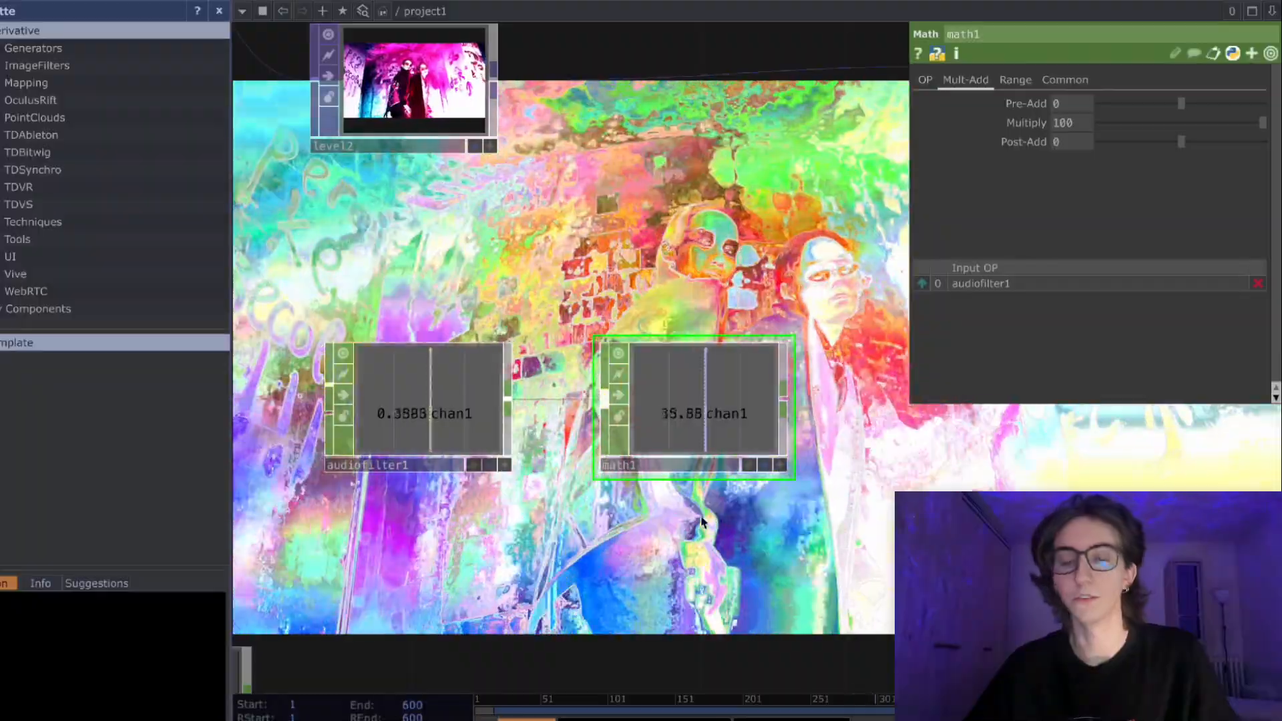
- Check the Analyze, Audio Filter and Math parameters in turn and turn off the bypass on the Audio Device Out
scroll(727, 437, "down", 5)
scroll(580, 496, "up", 3)
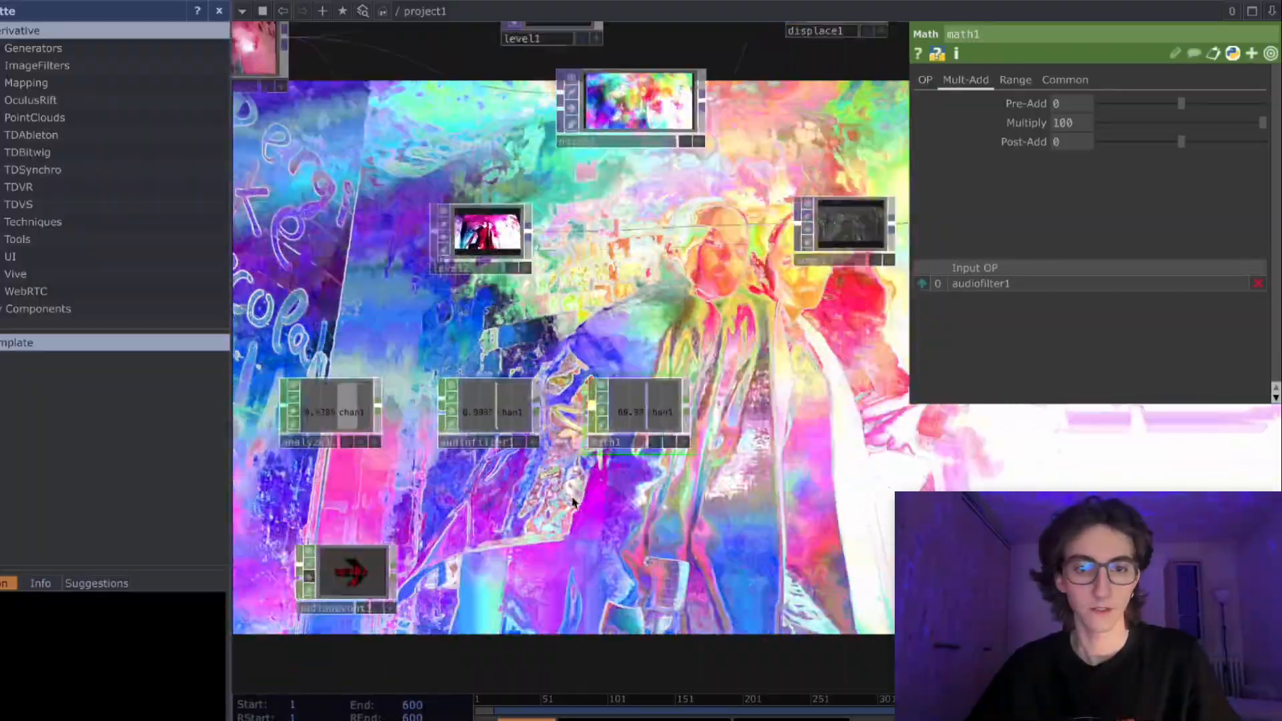
left_click(325, 409)
left_click(496, 415)
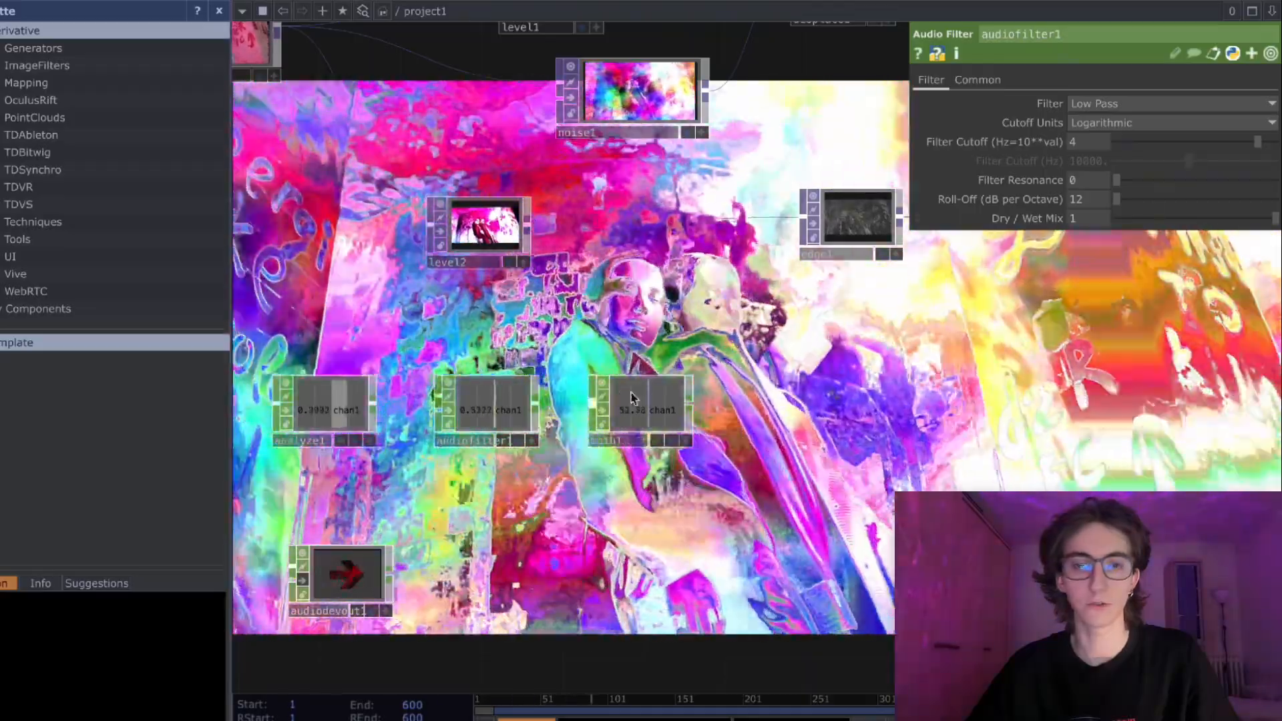
left_click(660, 404)
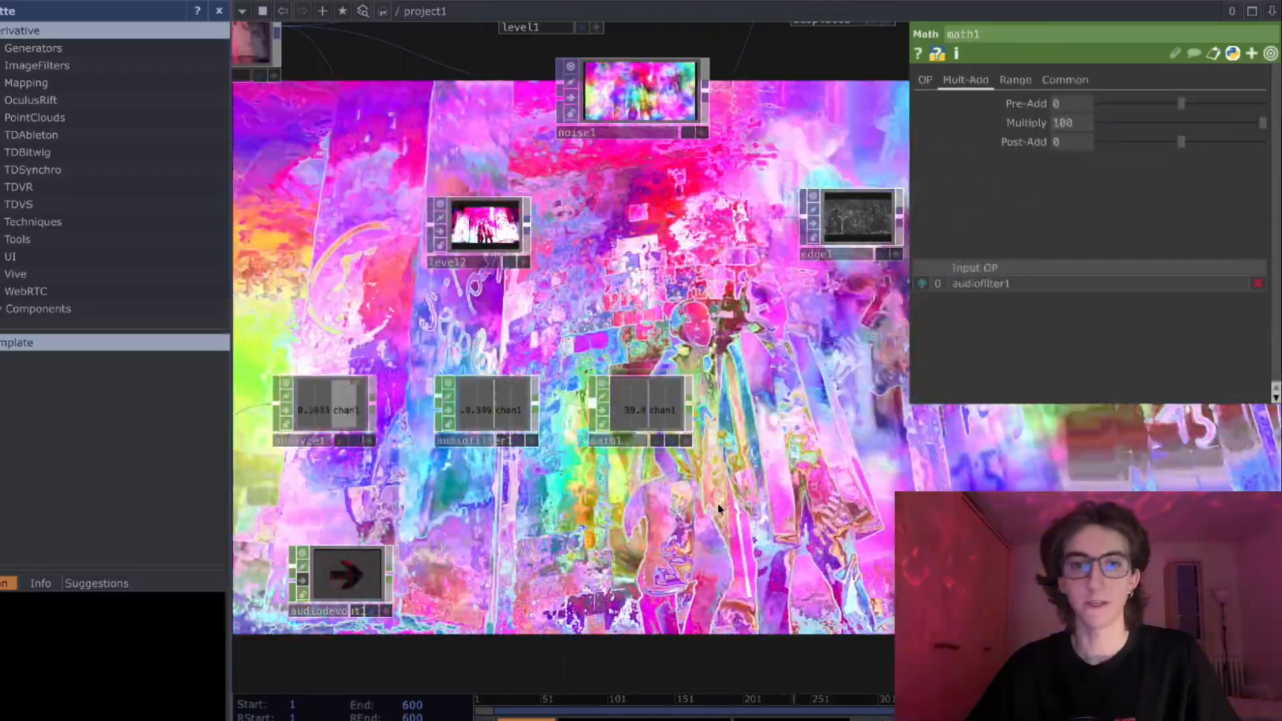
left_click_drag(725, 462, 957, 297)
left_click_drag(695, 492, 448, 588)
scroll(448, 588, "up", 1)
left_click(280, 510)
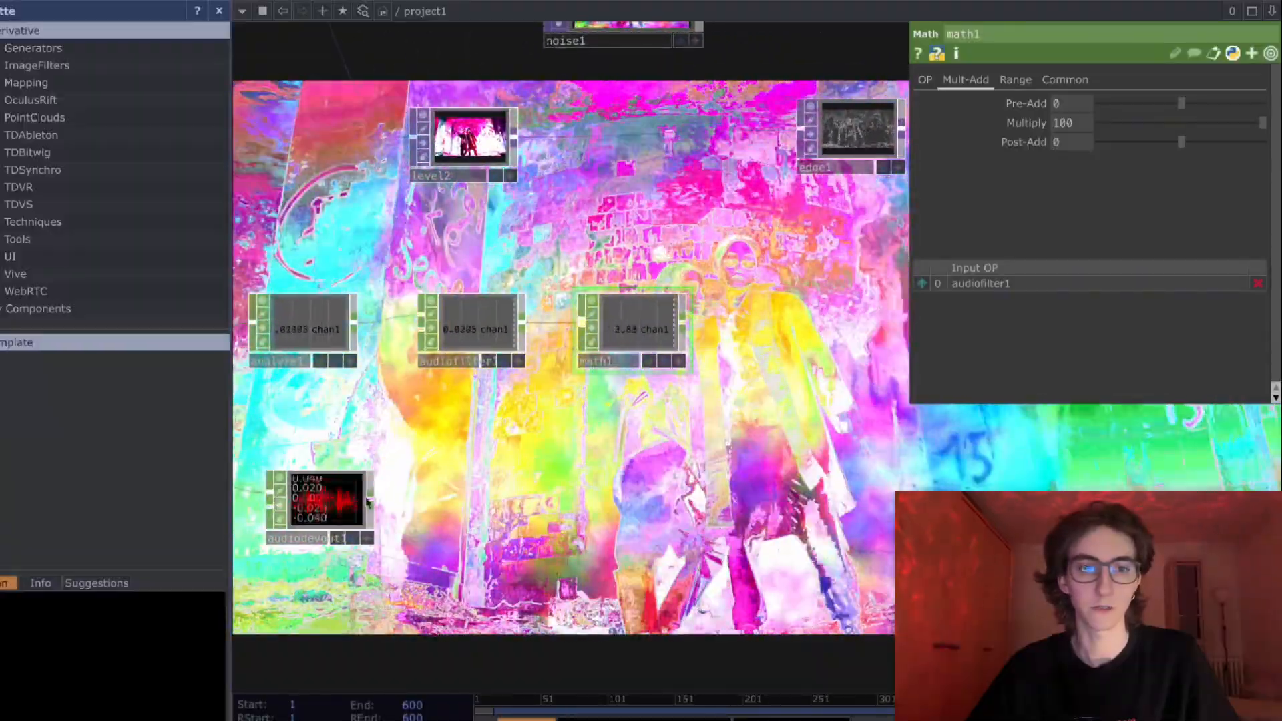
- Examine how the Math node's channel value reacts to the playing track, comparing it with the Audio Filter's value
scroll(654, 346, "up", 2)
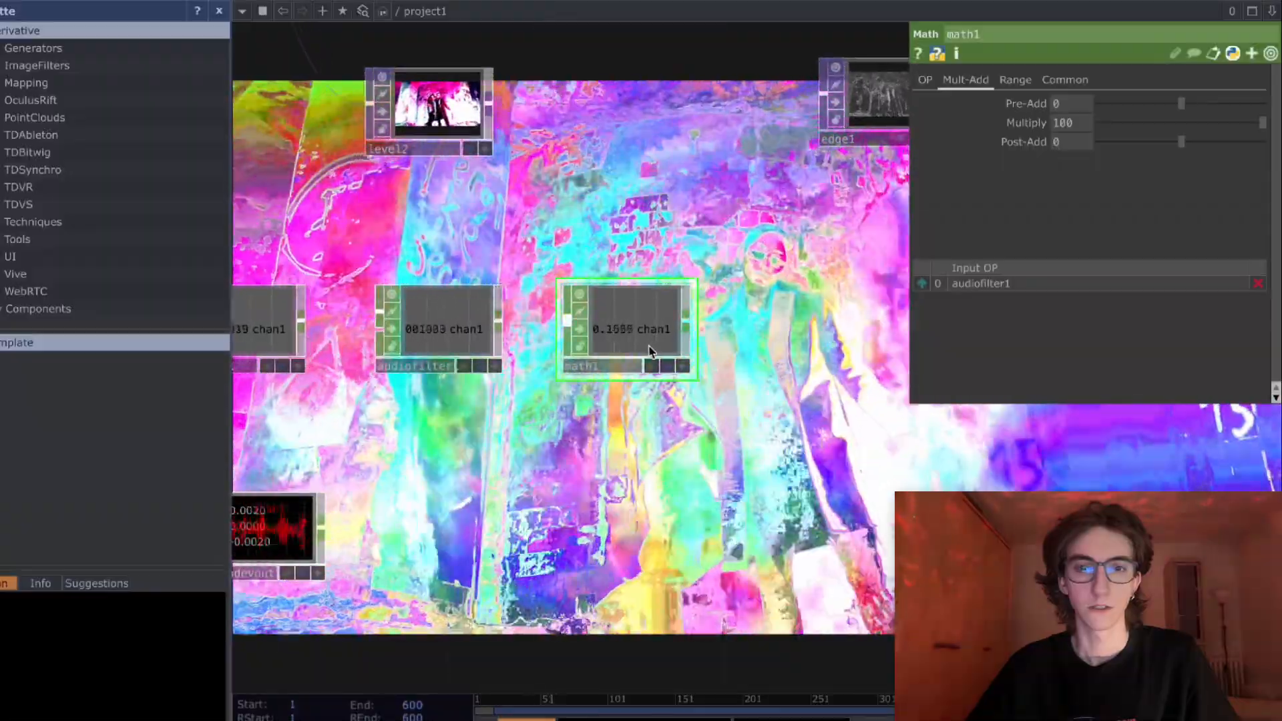
scroll(641, 347, "up", 2)
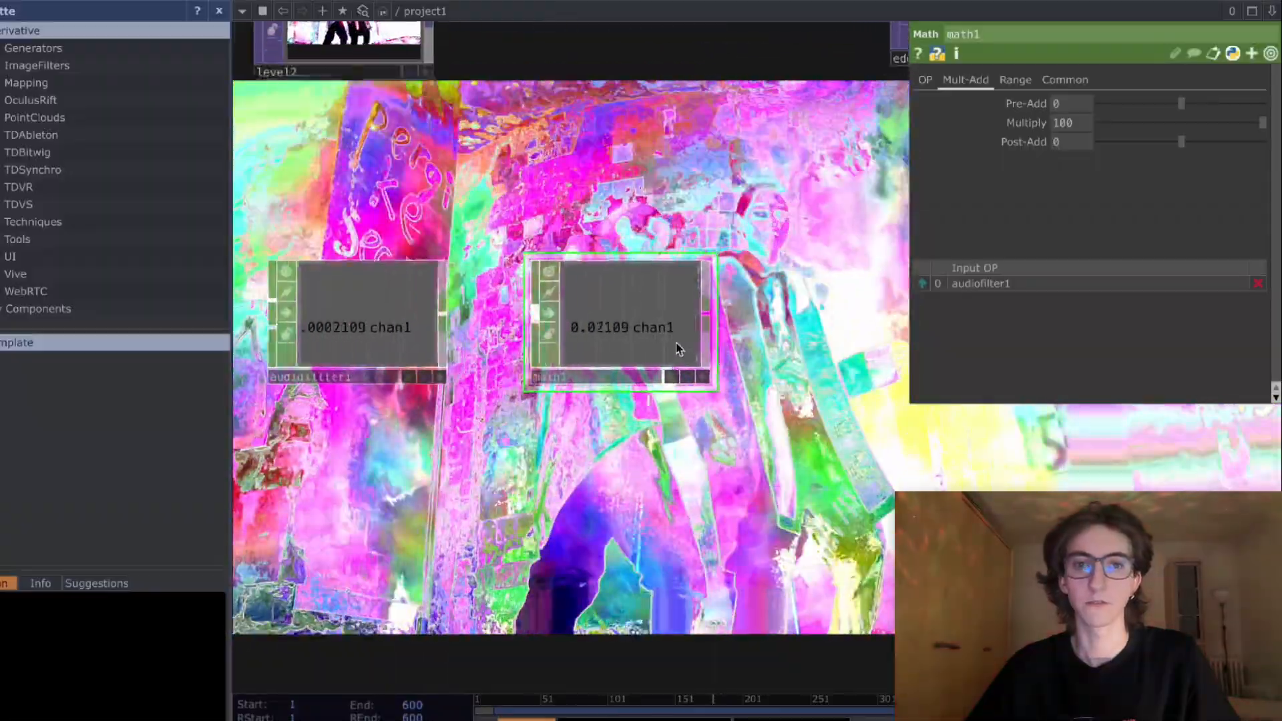
scroll(676, 345, "up", 2)
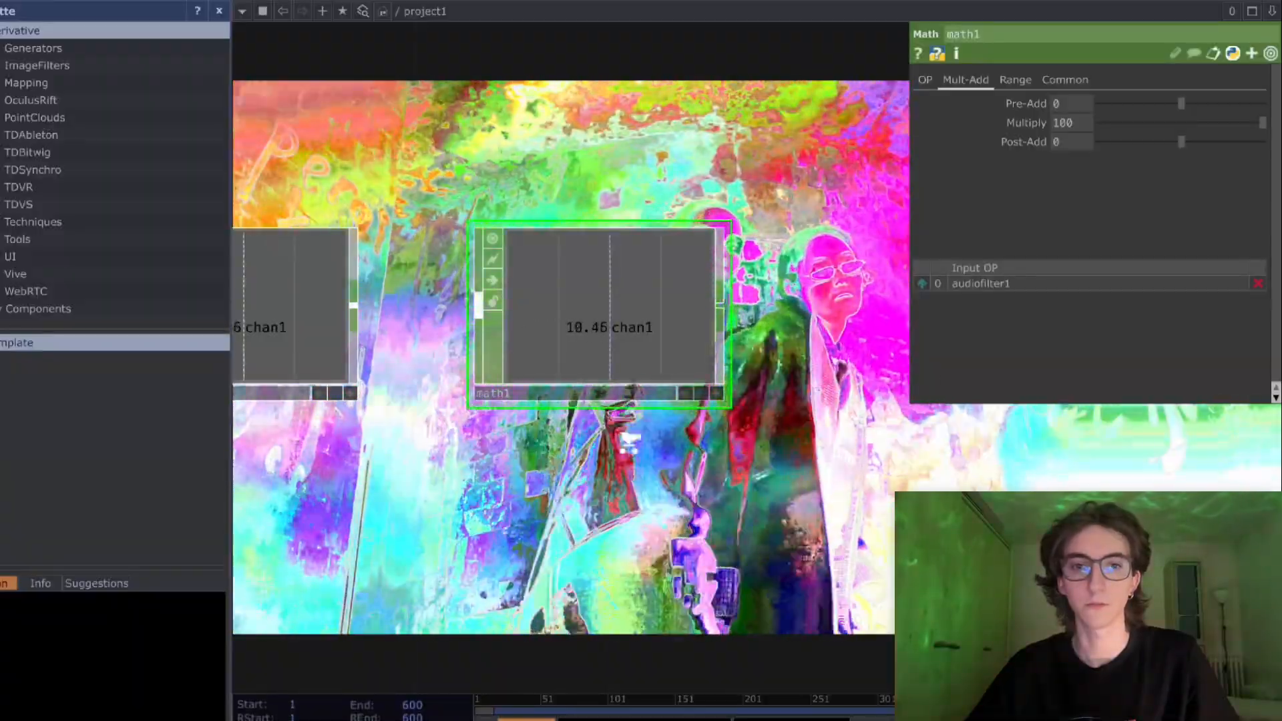
scroll(629, 441, "down", 1)
scroll(632, 446, "down", 2)
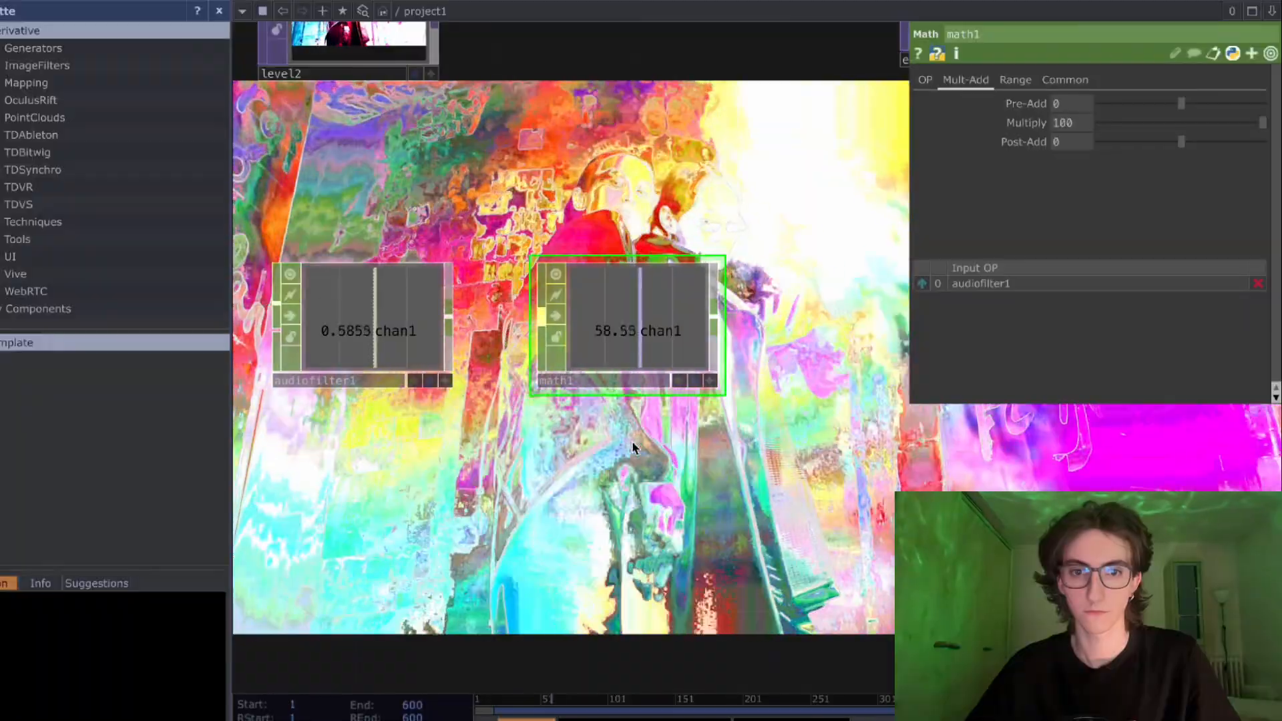
scroll(666, 367, "up", 3)
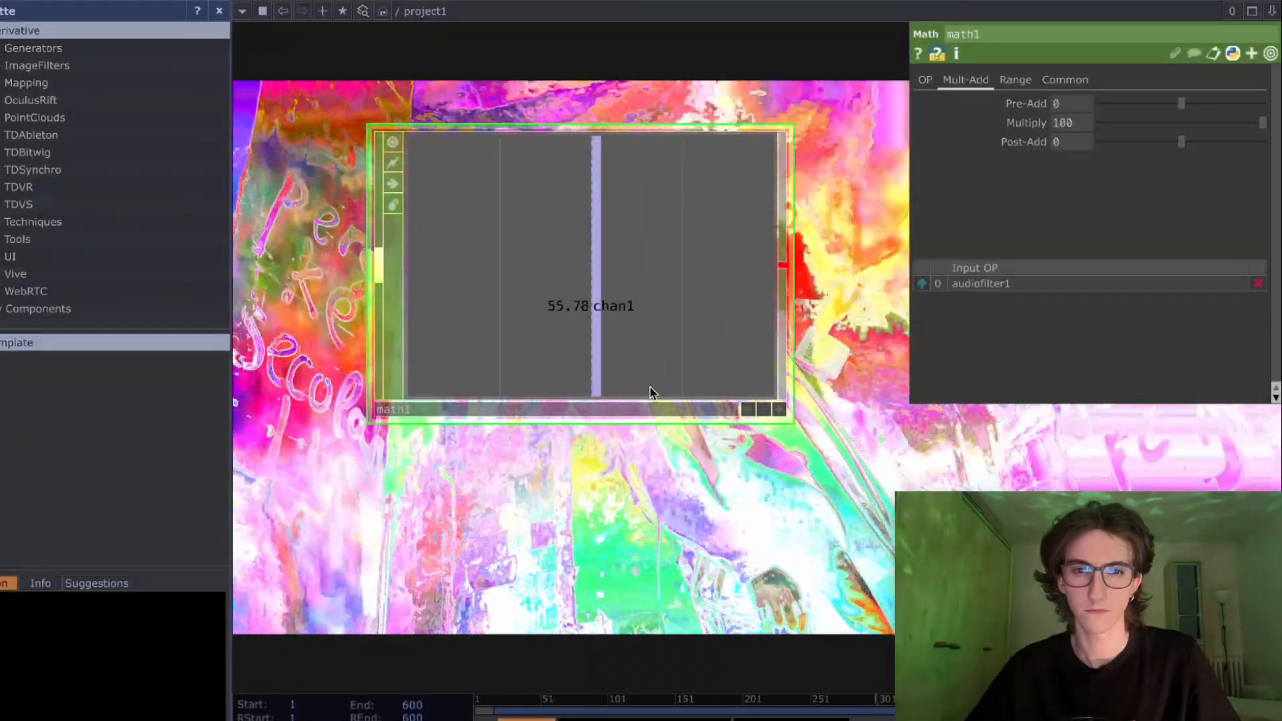
scroll(651, 392, "up", 1)
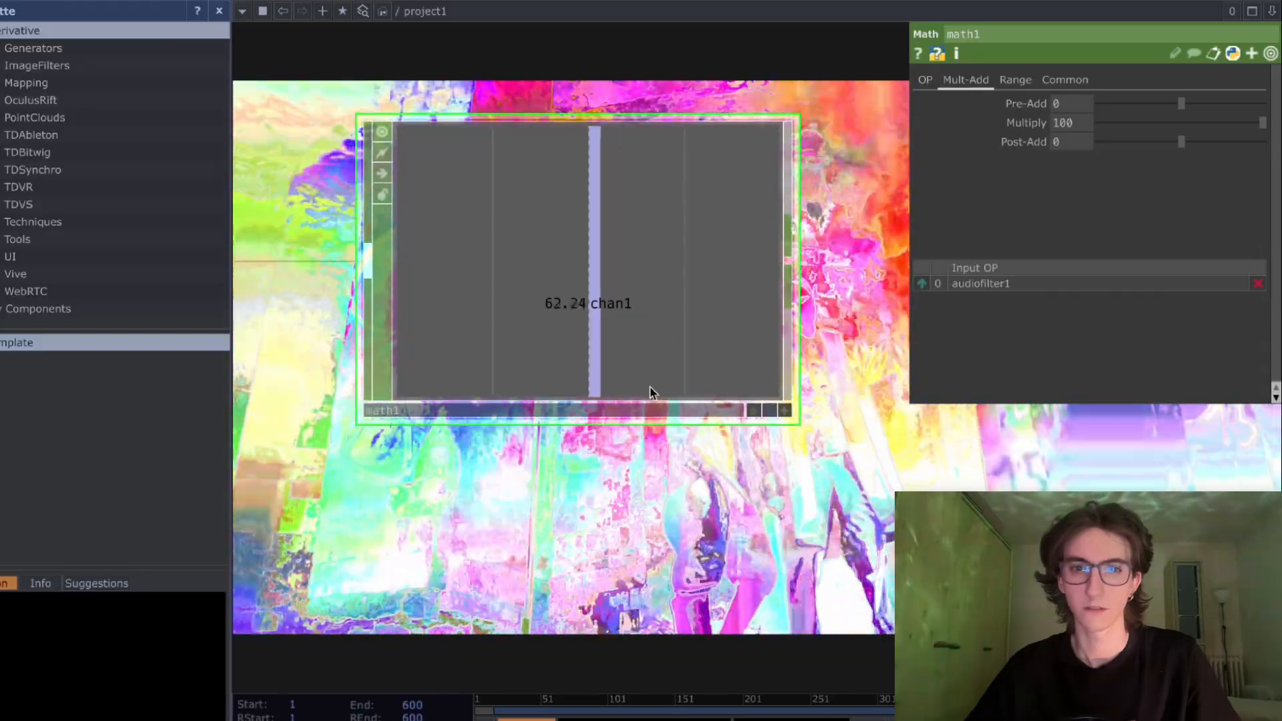
scroll(651, 392, "down", 6)
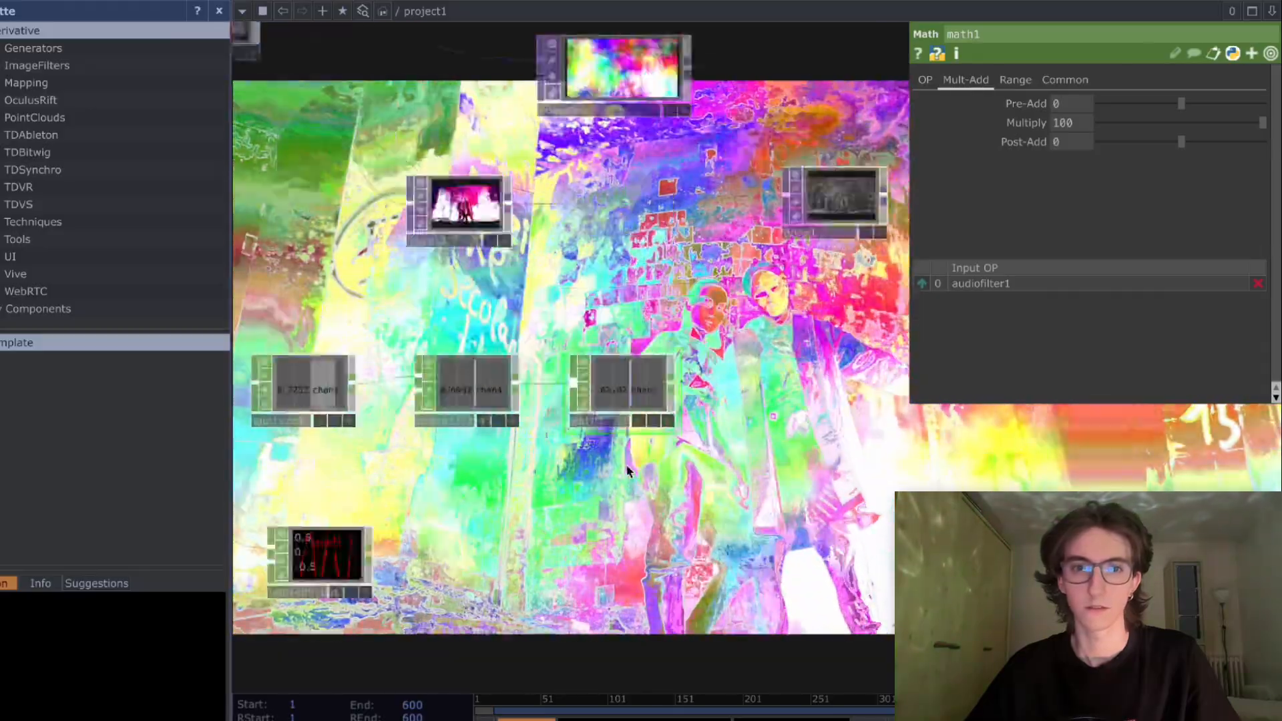
scroll(632, 449, "up", 2)
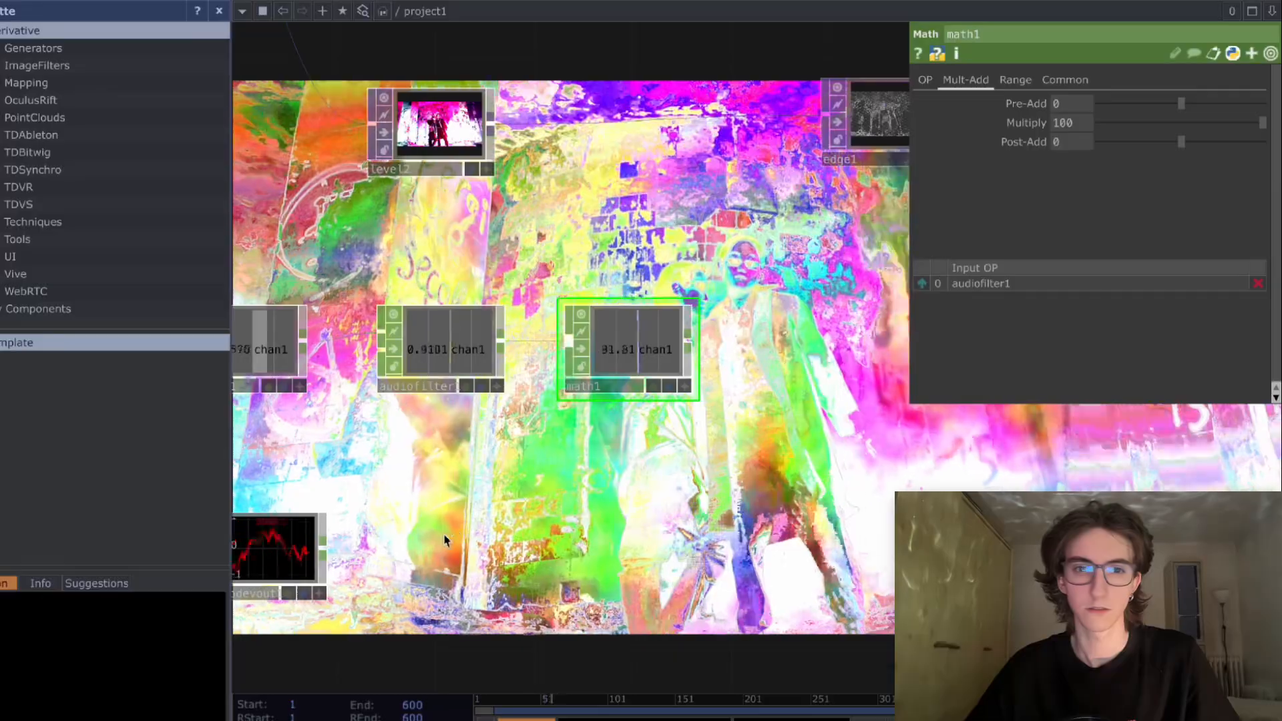
- Bypass the Audio Device Out again to silence the track
left_click_drag(444, 534, 608, 446)
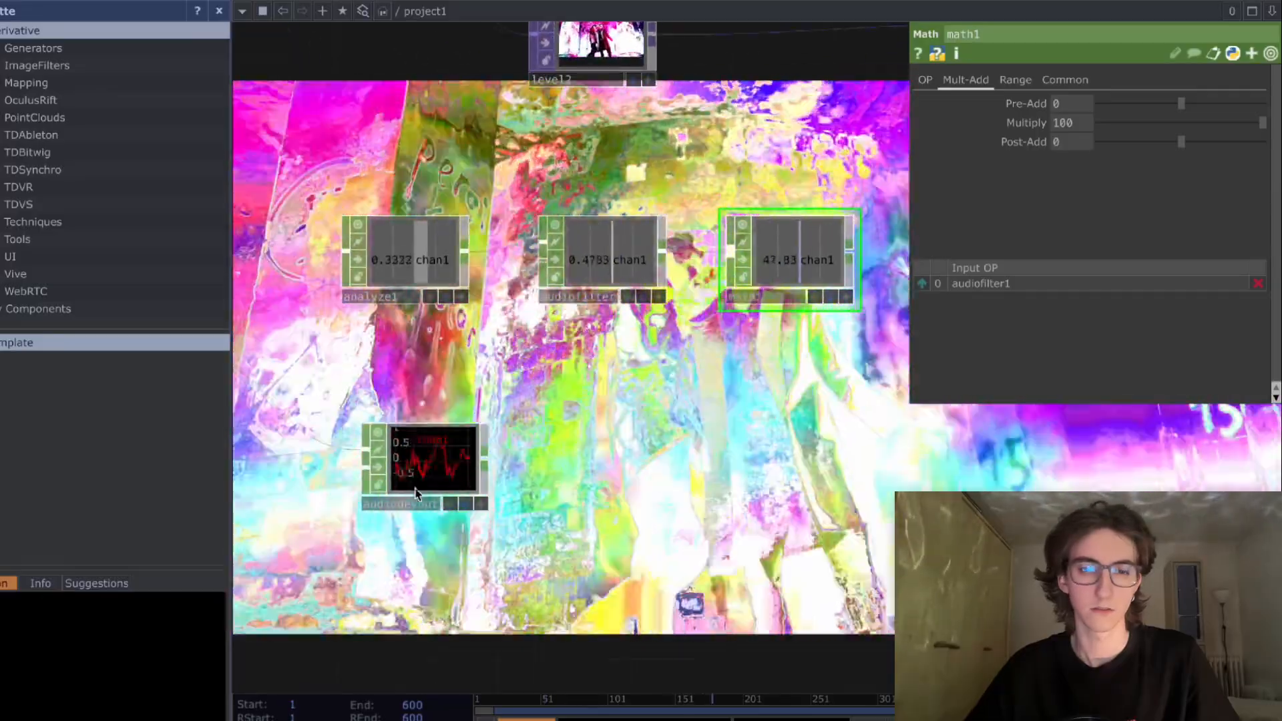
left_click(378, 467)
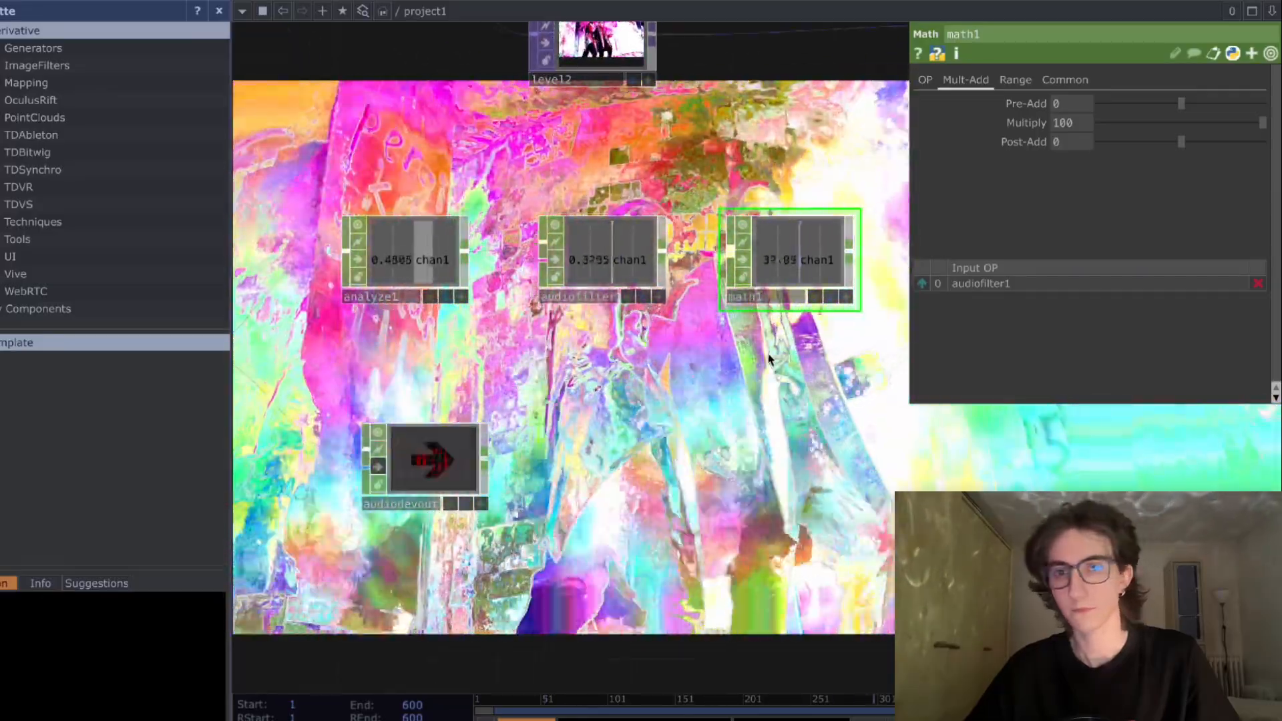
- Add a Logic CHOP fed by the Math node's output and place it just below and beside math1
left_click_drag(769, 360, 558, 474)
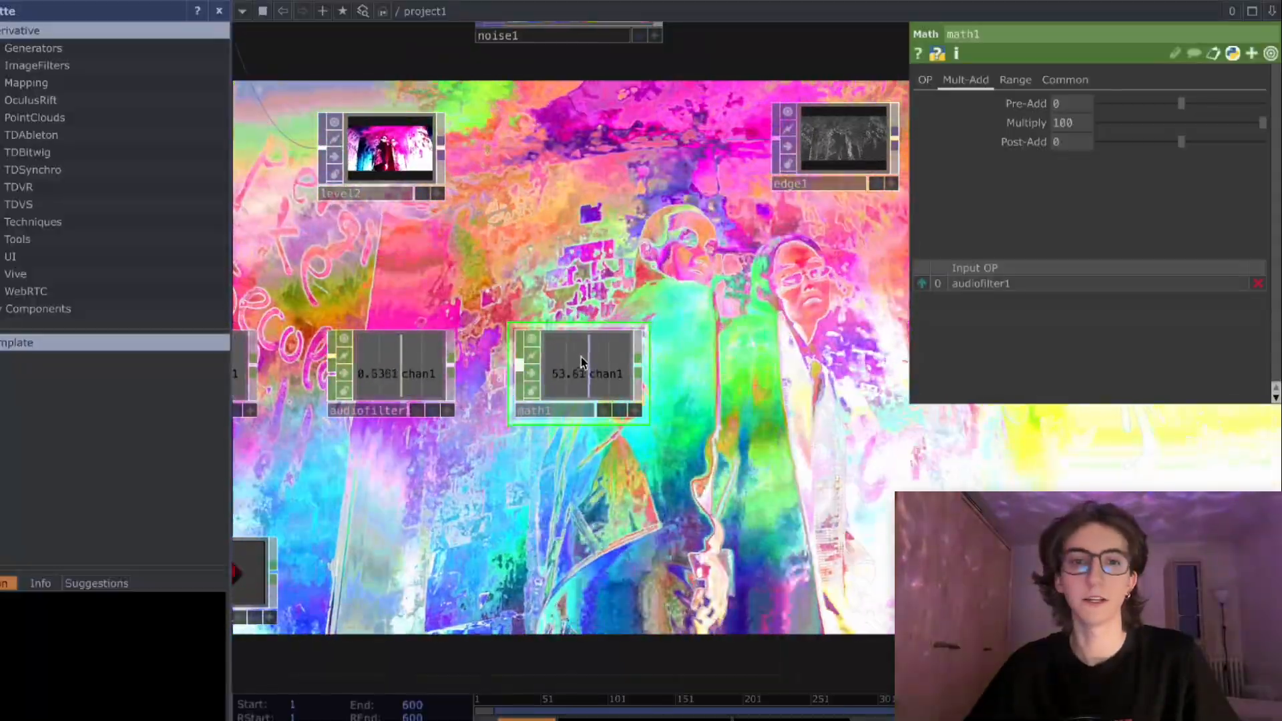
left_click_drag(631, 343, 636, 394)
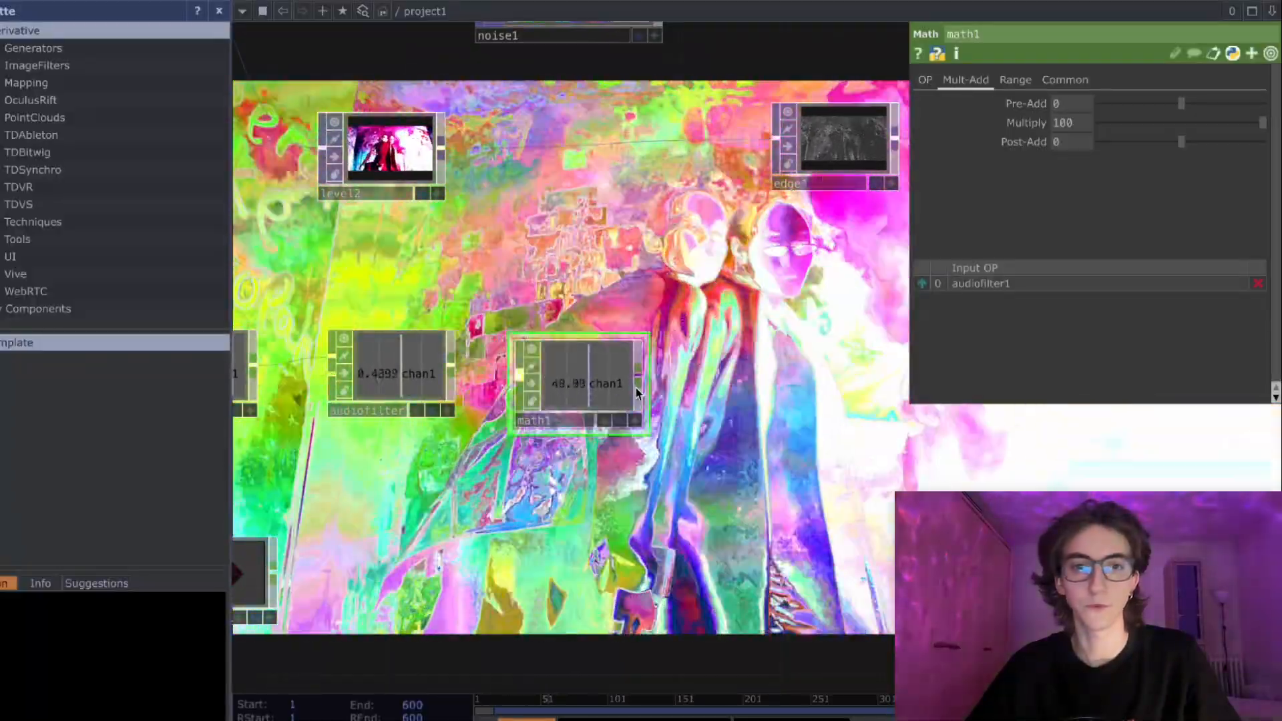
left_click(638, 378)
key("Tab")
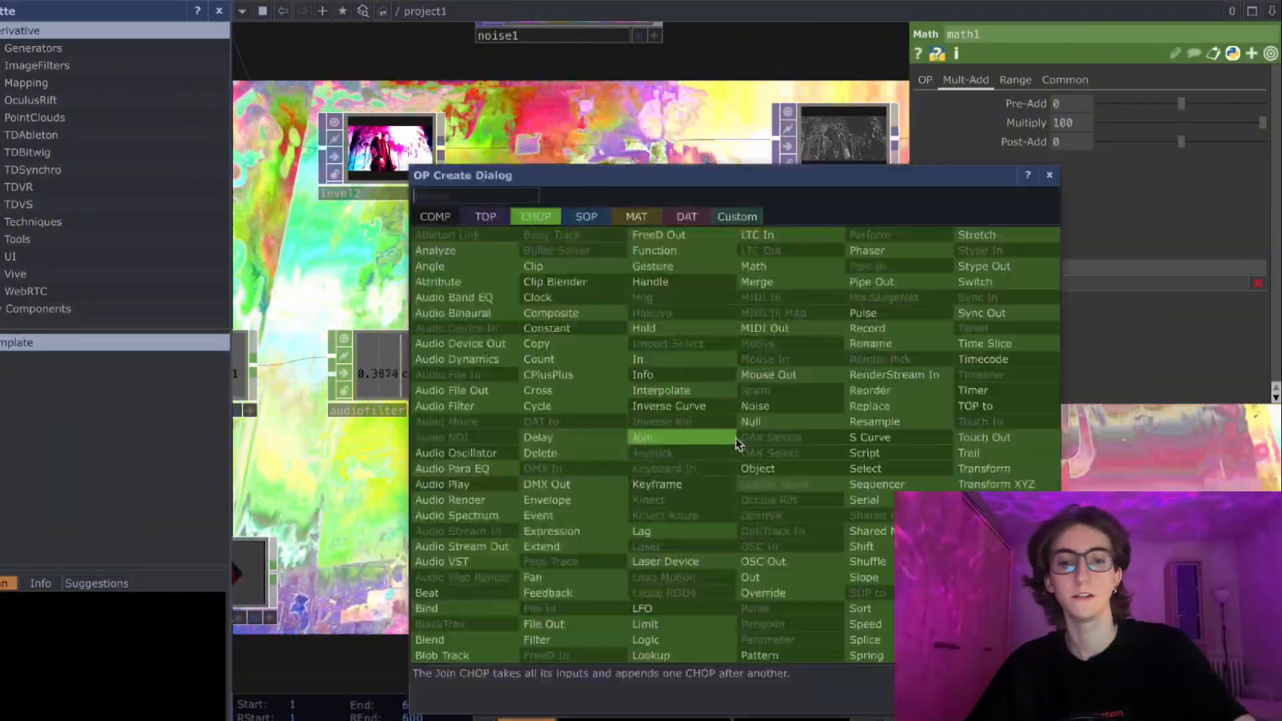
type("lo")
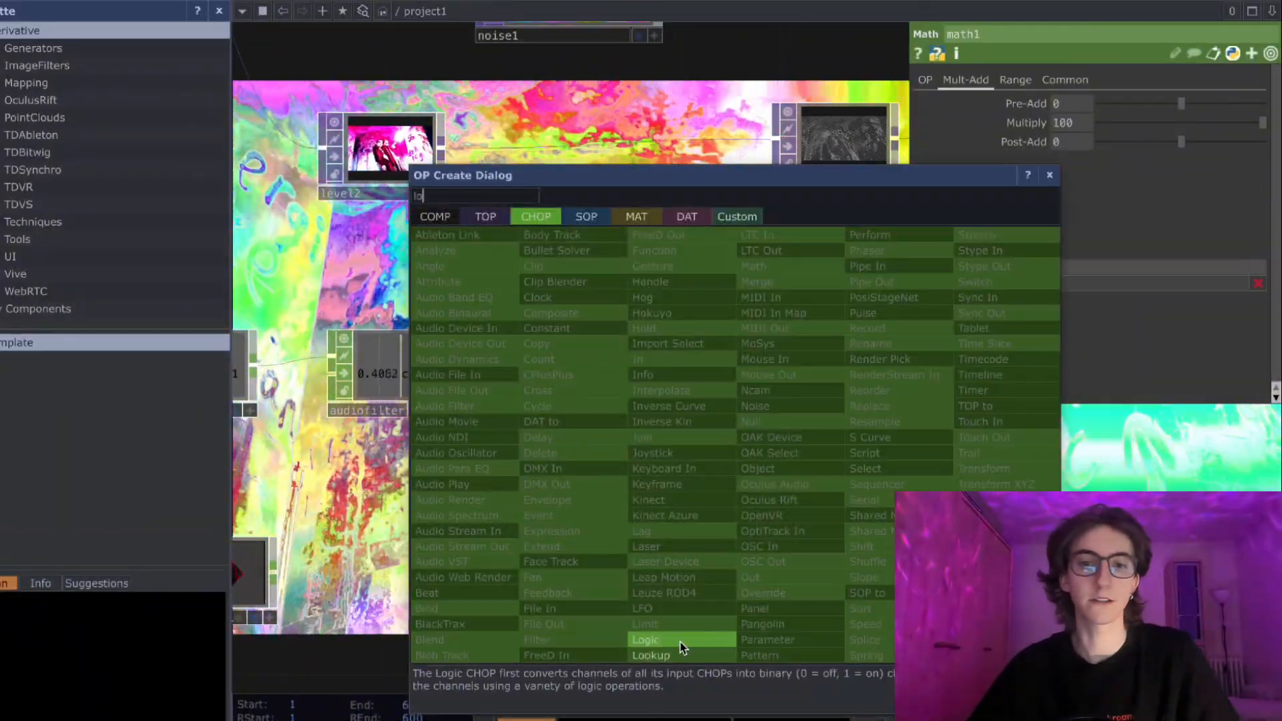
left_click(676, 642)
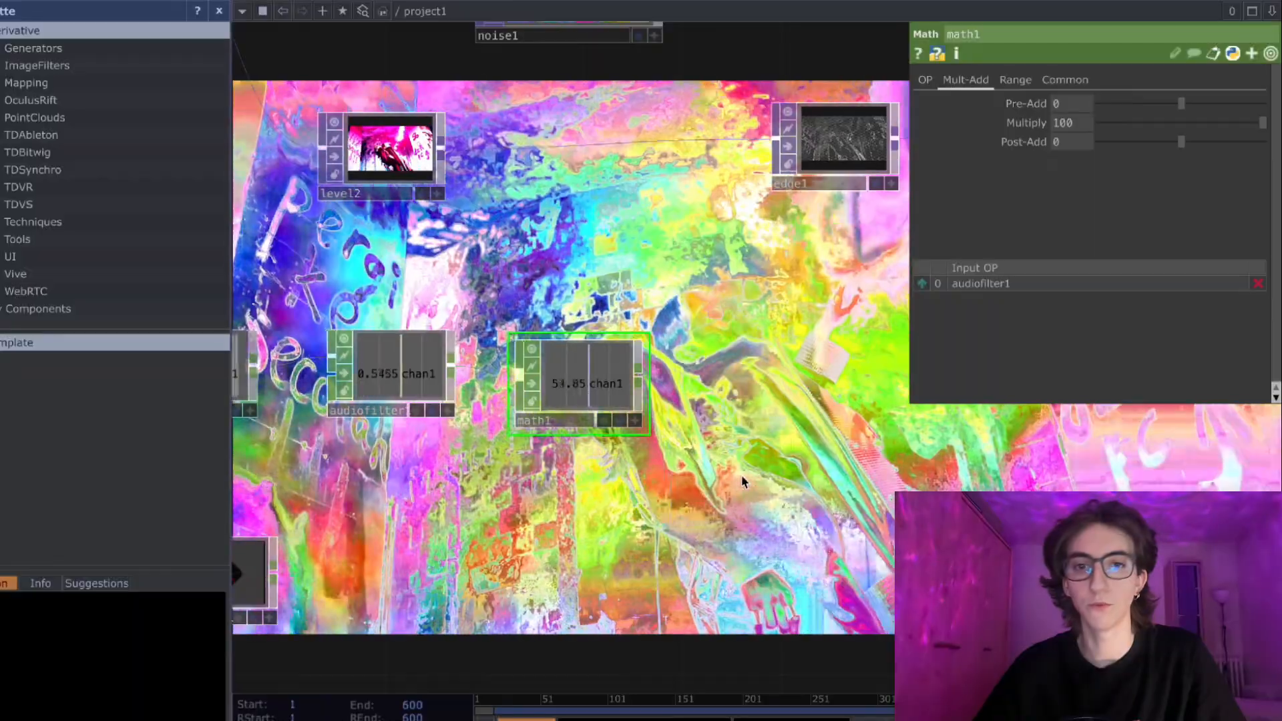
left_click(744, 481)
- Select the noise1 node and try different Seed values, such as 5751, to shift the noise pattern
left_click_drag(661, 460, 648, 494)
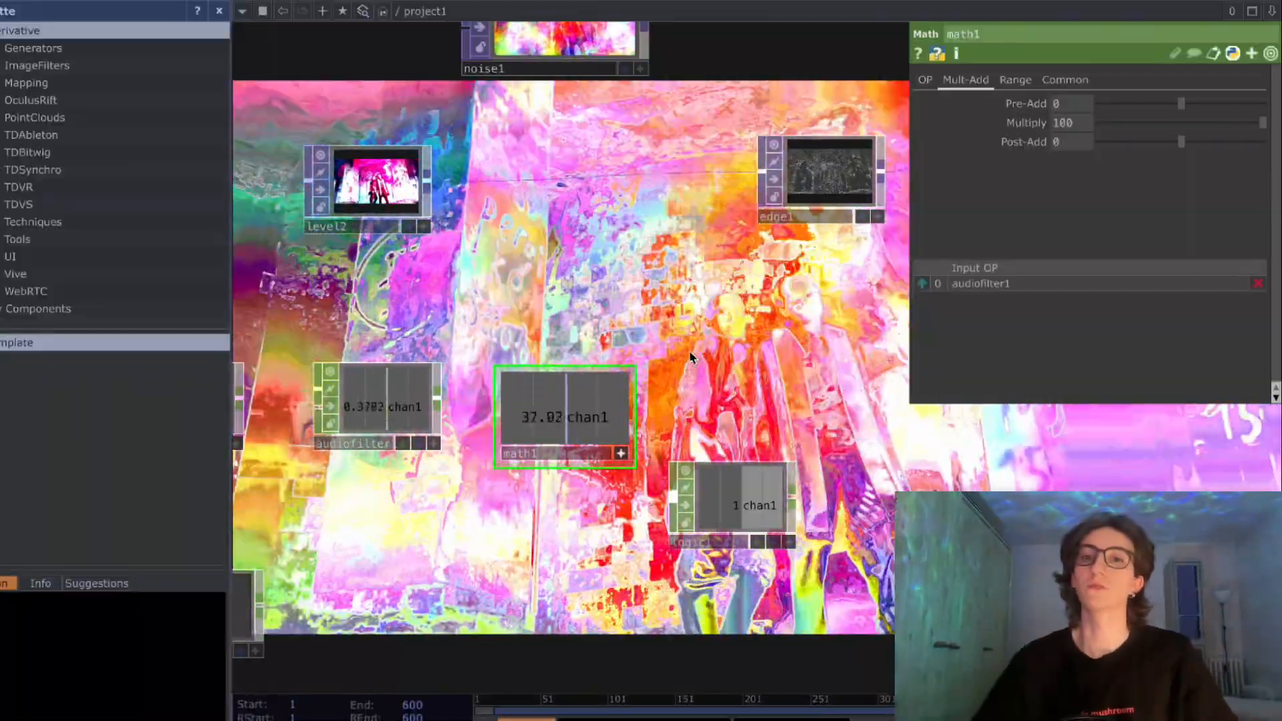
left_click_drag(691, 358, 681, 416)
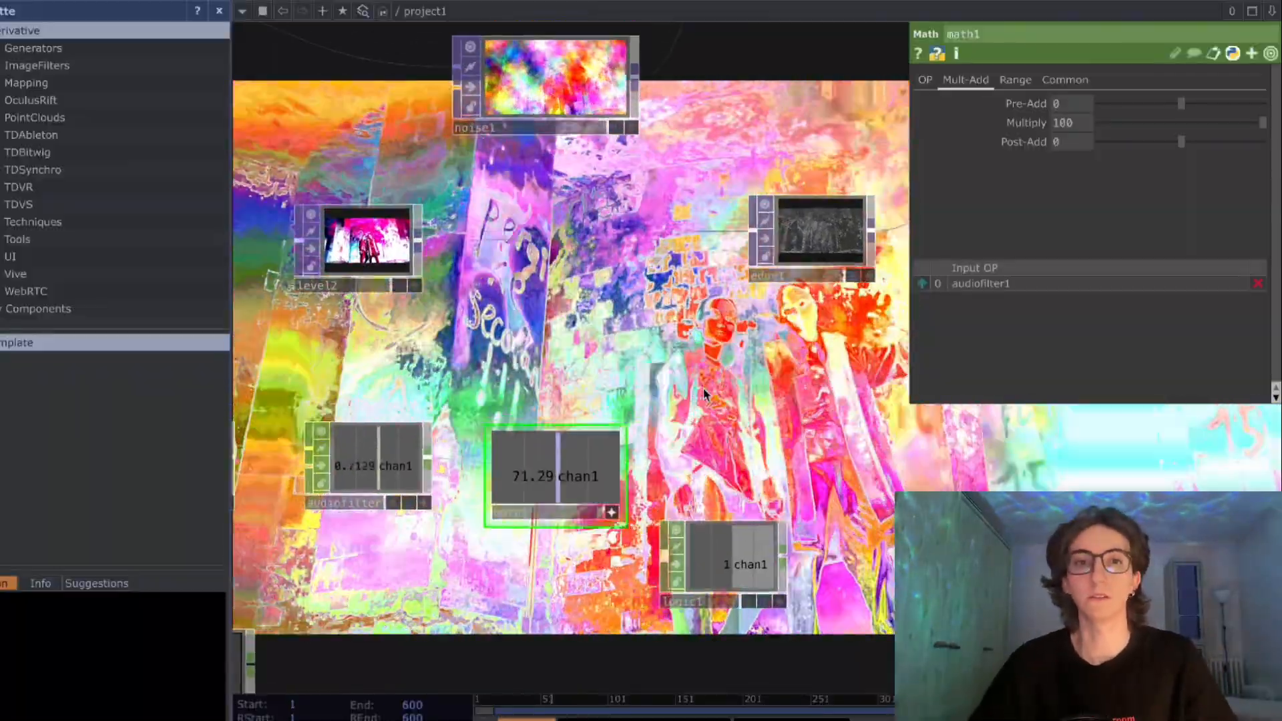
scroll(677, 401, "down", 1)
scroll(644, 284, "down", 3)
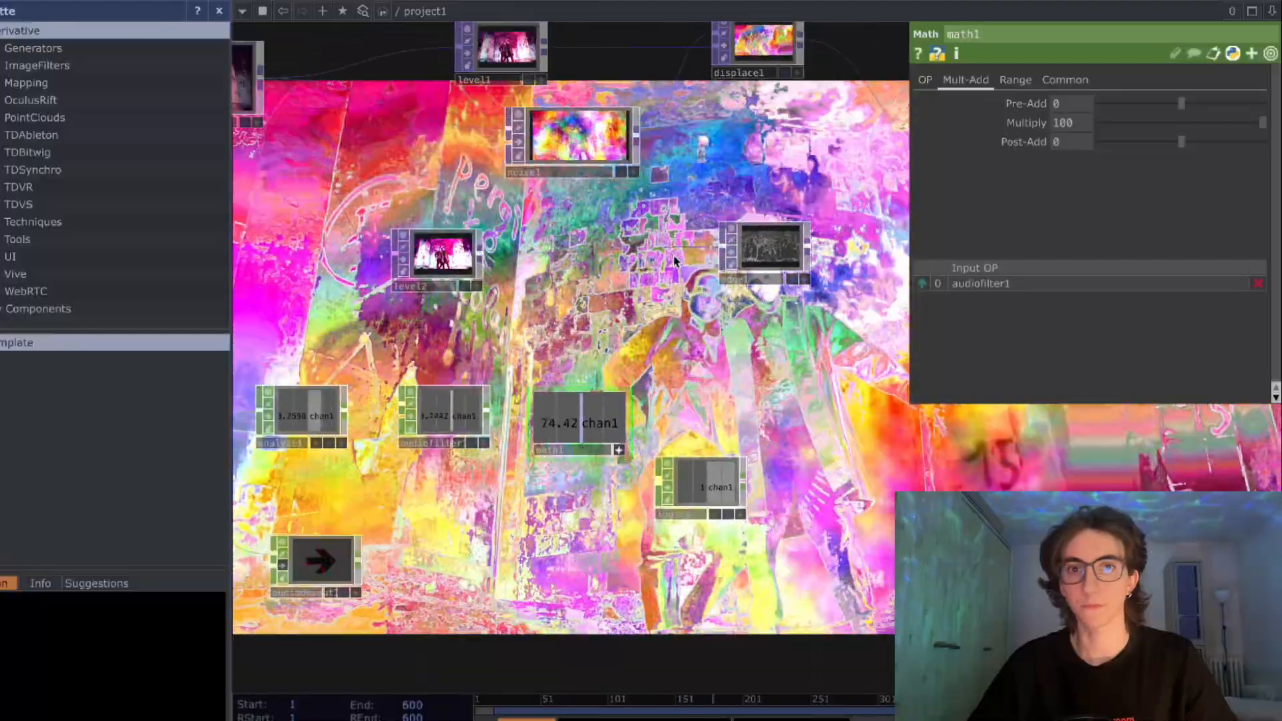
left_click_drag(643, 235, 658, 289)
left_click_drag(596, 199, 604, 227)
left_click_drag(617, 302, 630, 287)
left_click_drag(610, 202, 596, 202)
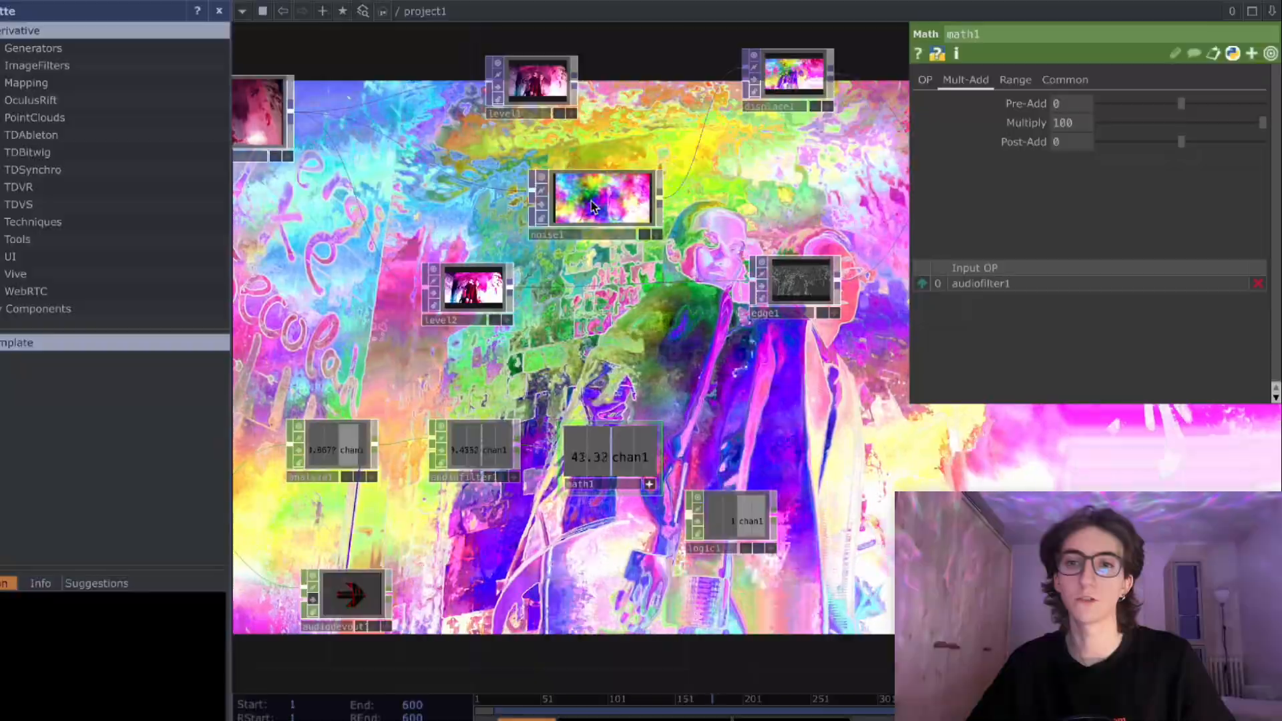
left_click(591, 209)
left_click(932, 80)
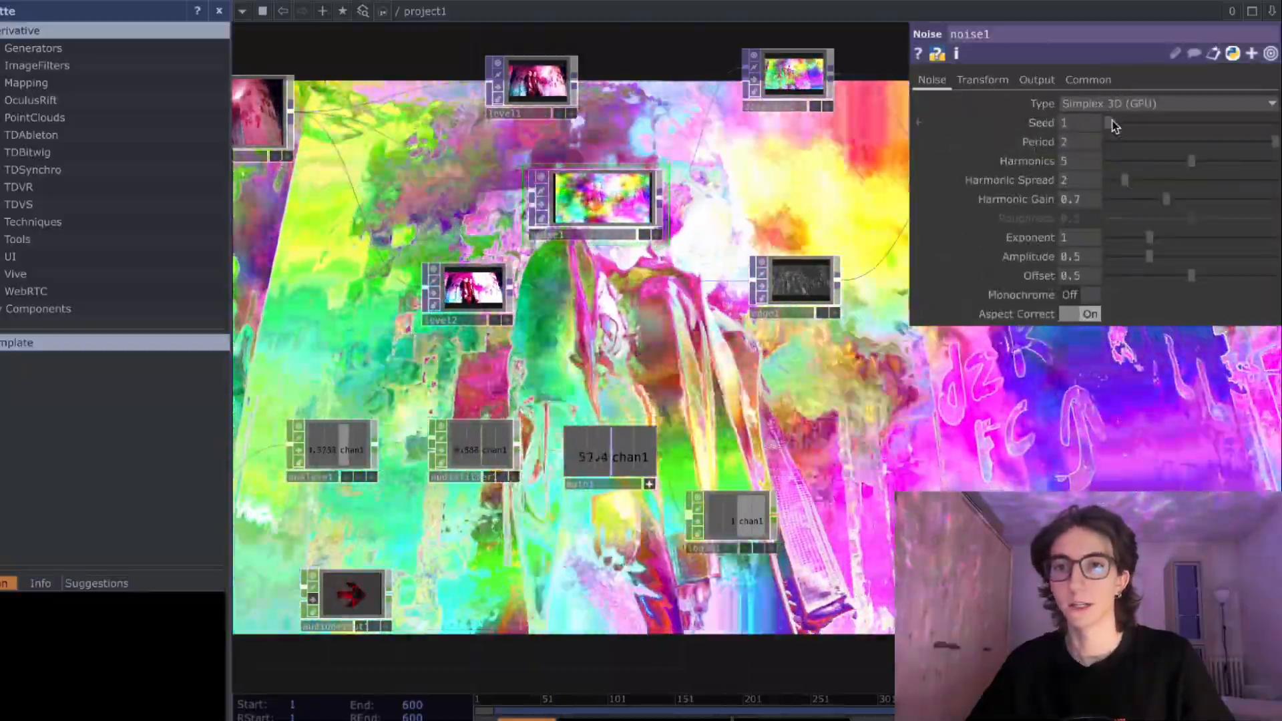
left_click_drag(1108, 122, 1207, 129)
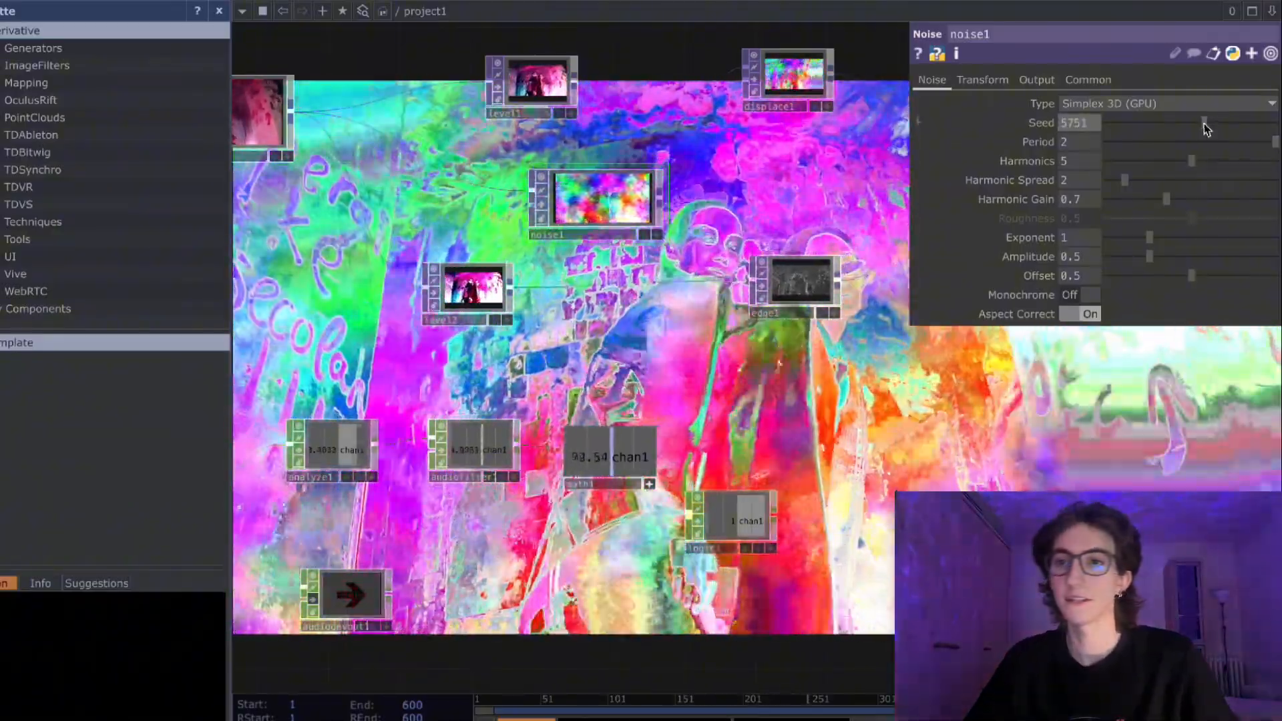
left_click_drag(1205, 125, 1195, 124)
- Expand the Noise node's Seed parameter and sweep its value up to 9999 and back down to 985
left_click(1050, 124)
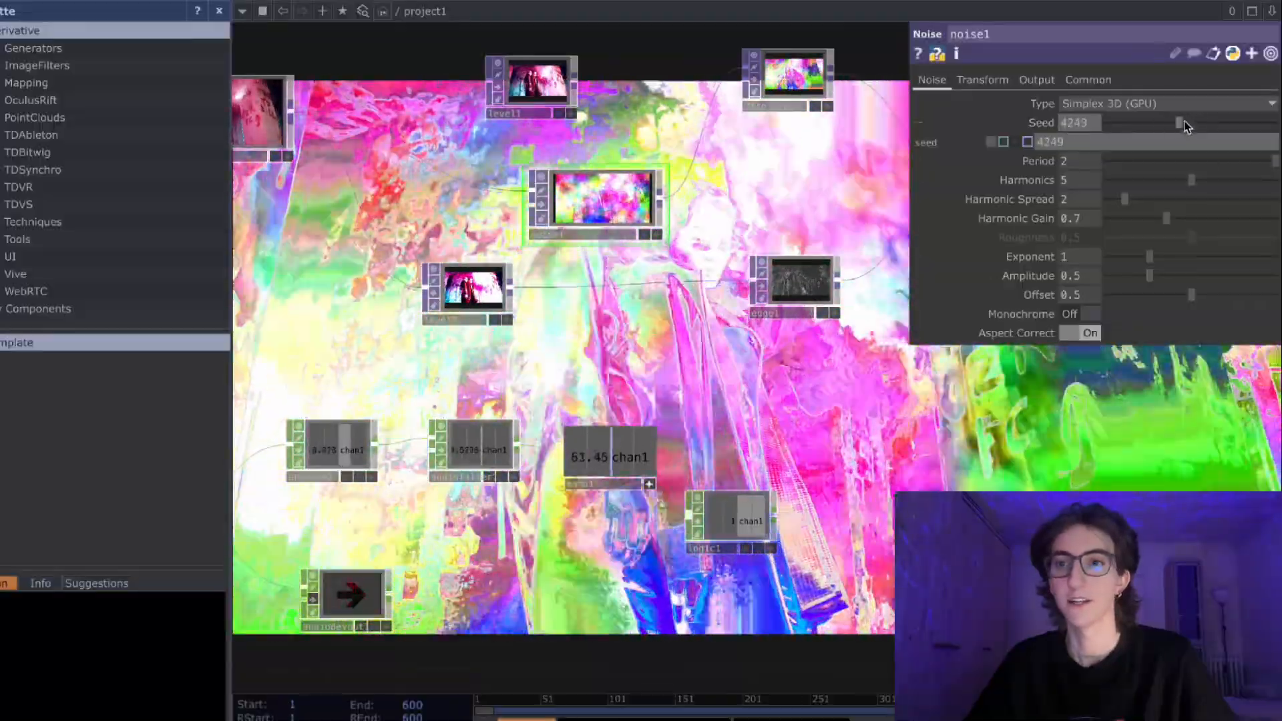
left_click_drag(1185, 125, 1193, 133)
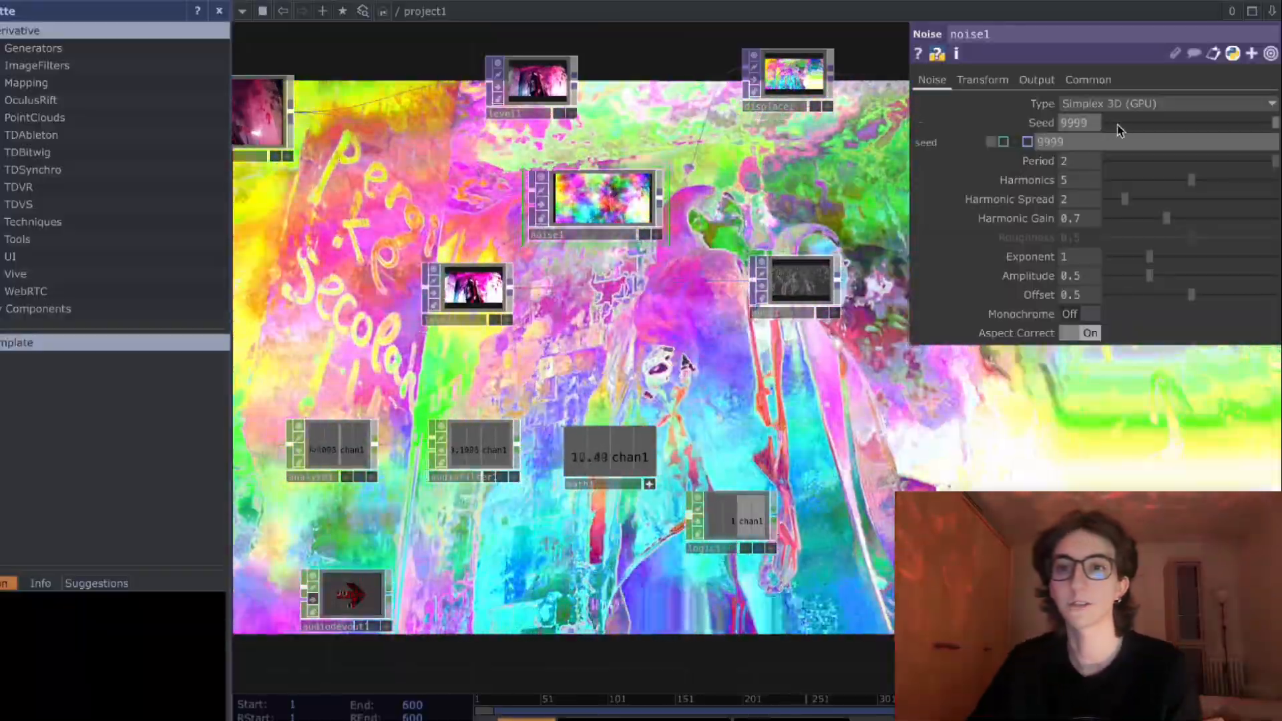
left_click_drag(1117, 124, 1146, 127)
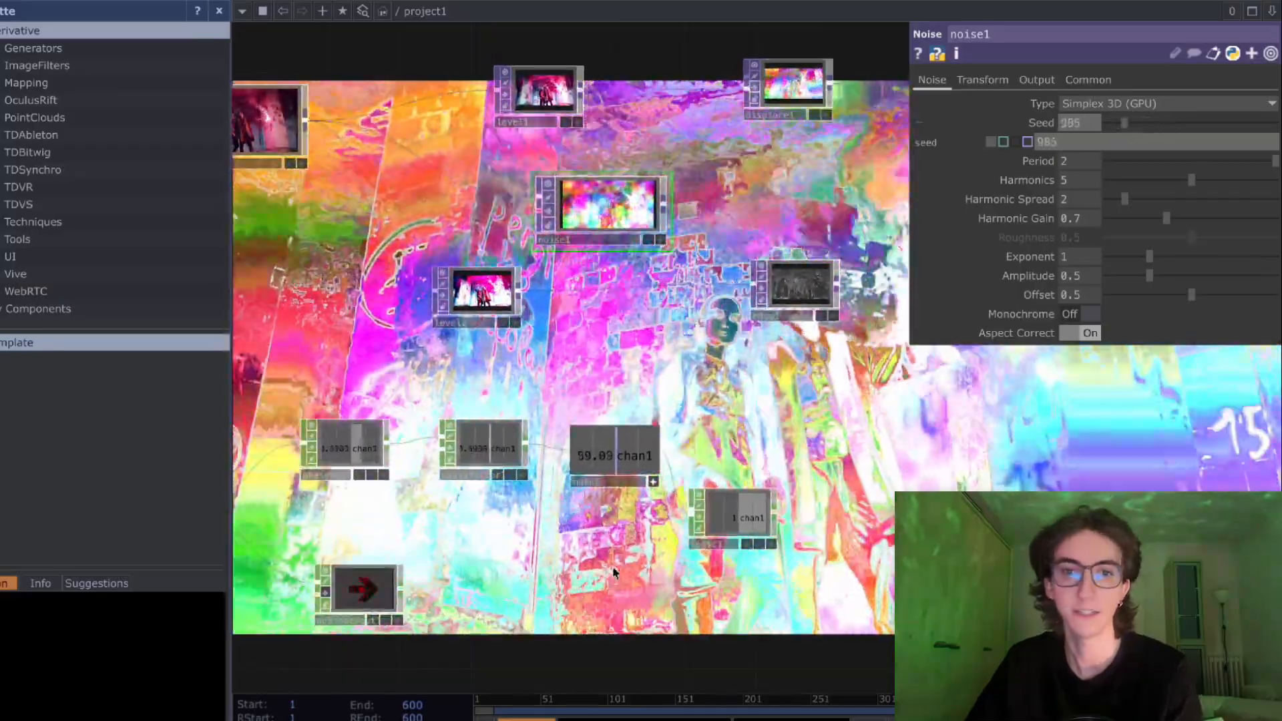
- Try driving the Noise node's Seed with op('math1')['chan1'], clear that expression and set the Seed to 467
left_click_drag(614, 571, 579, 464)
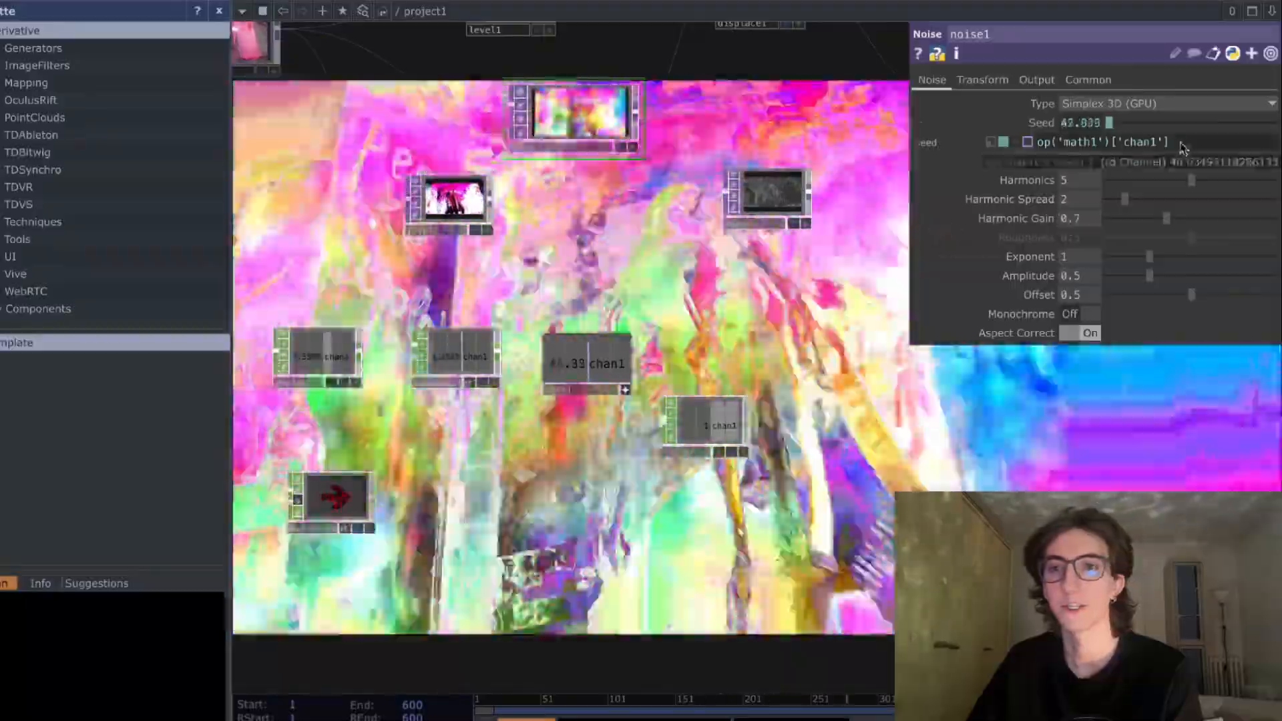
left_click_drag(1182, 145, 902, 162)
key("BackSpace")
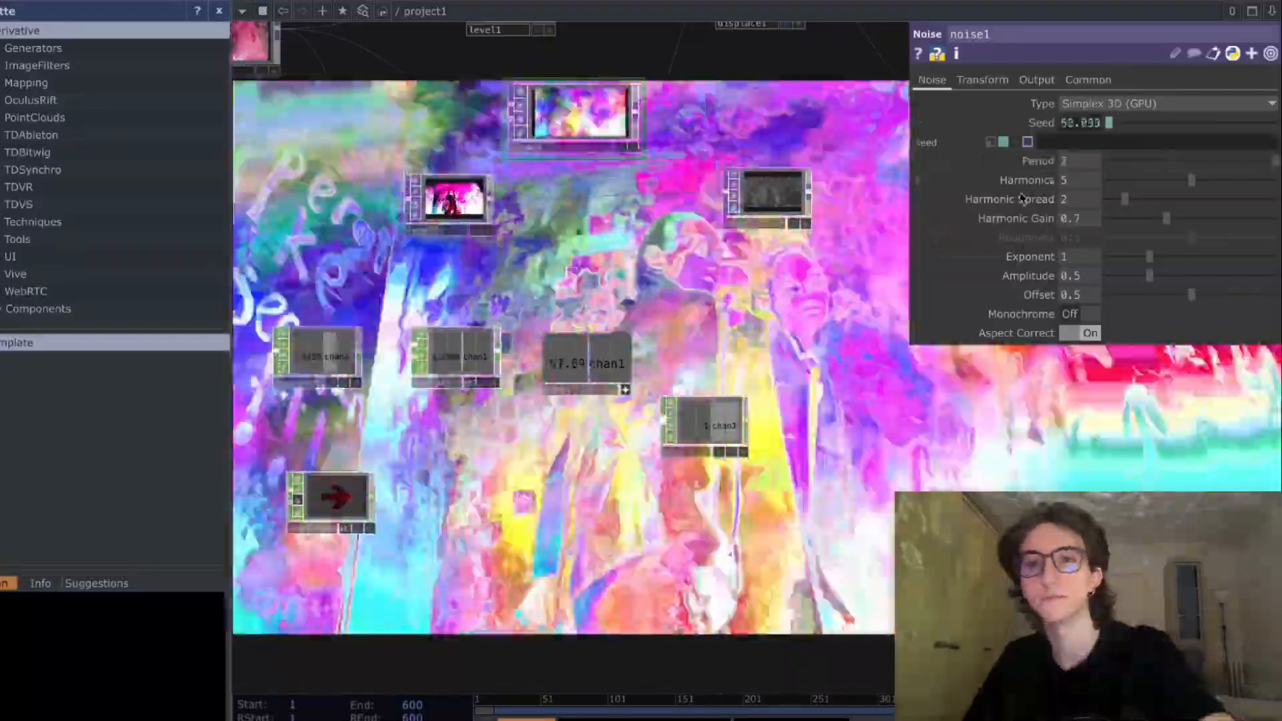
key("Return")
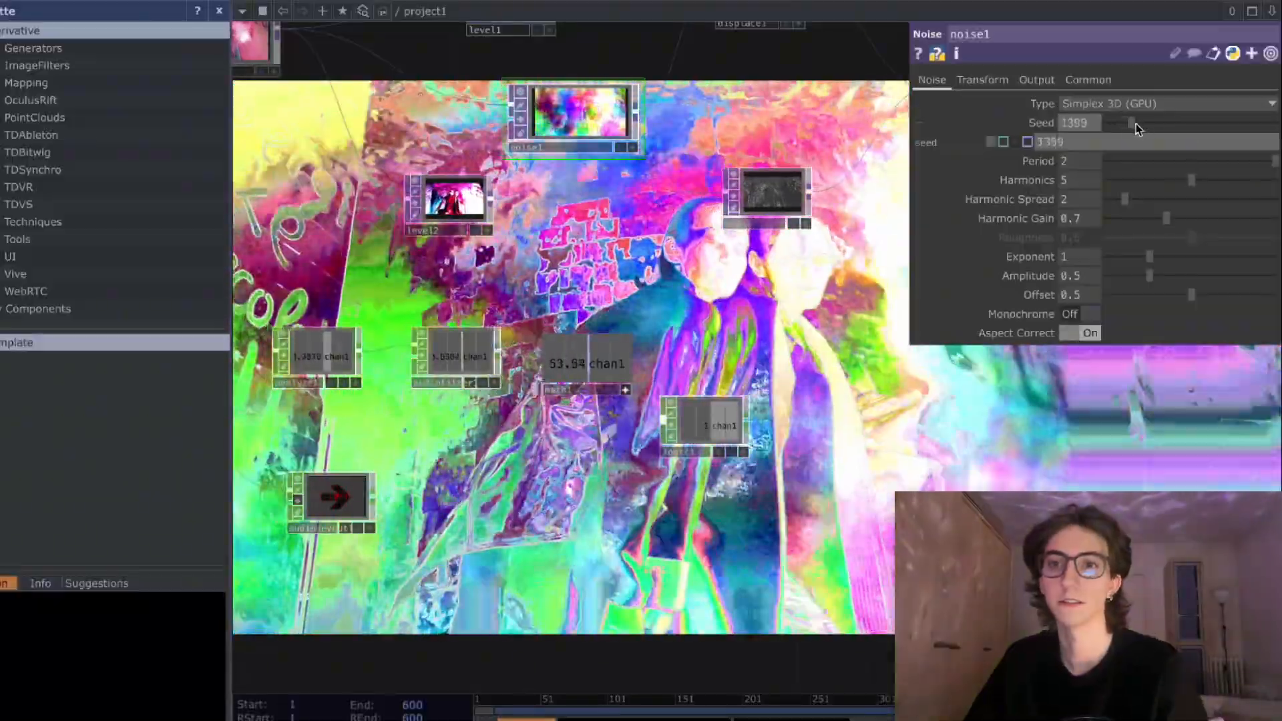
mouse_move(1136, 122)
left_mouse_down()
mouse_move(1170, 130)
mouse_move(1098, 128)
mouse_move(1117, 128)
left_mouse_up()
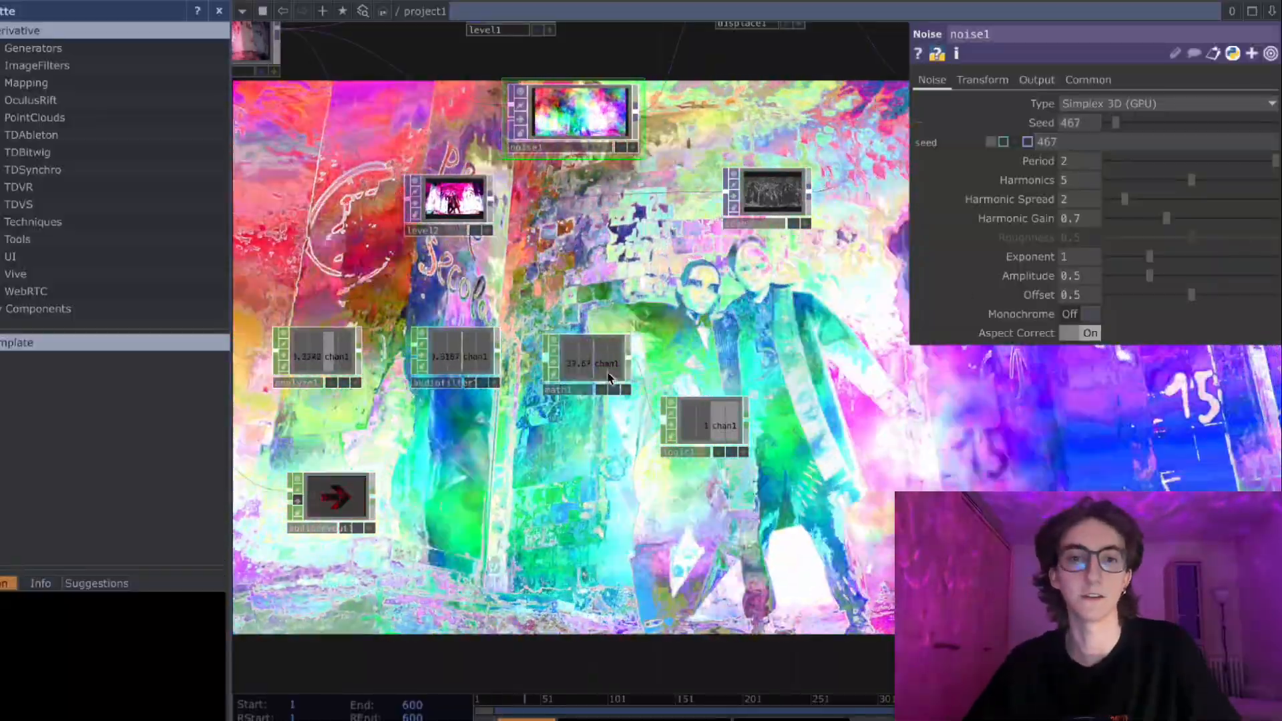
- Set the Logic node's Convert Input to Off When Outside Bounds
left_click(617, 367)
scroll(588, 374, "up", 4)
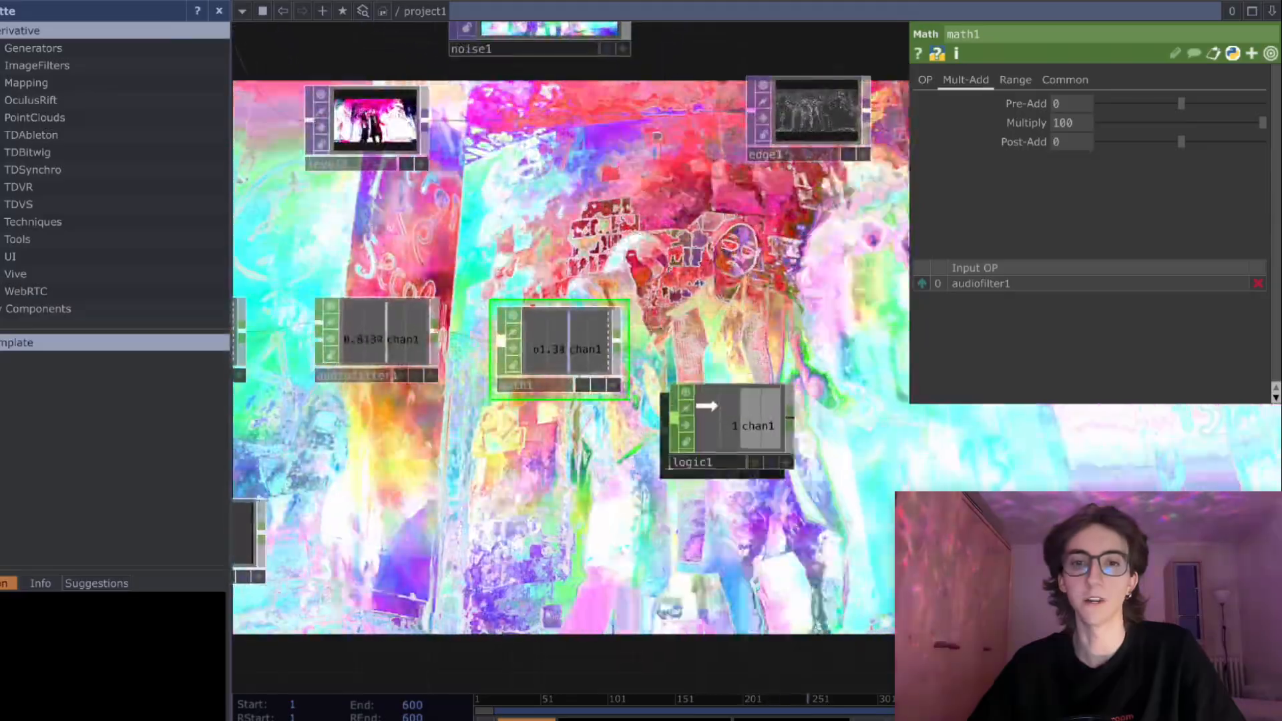
left_click_drag(674, 434, 694, 386)
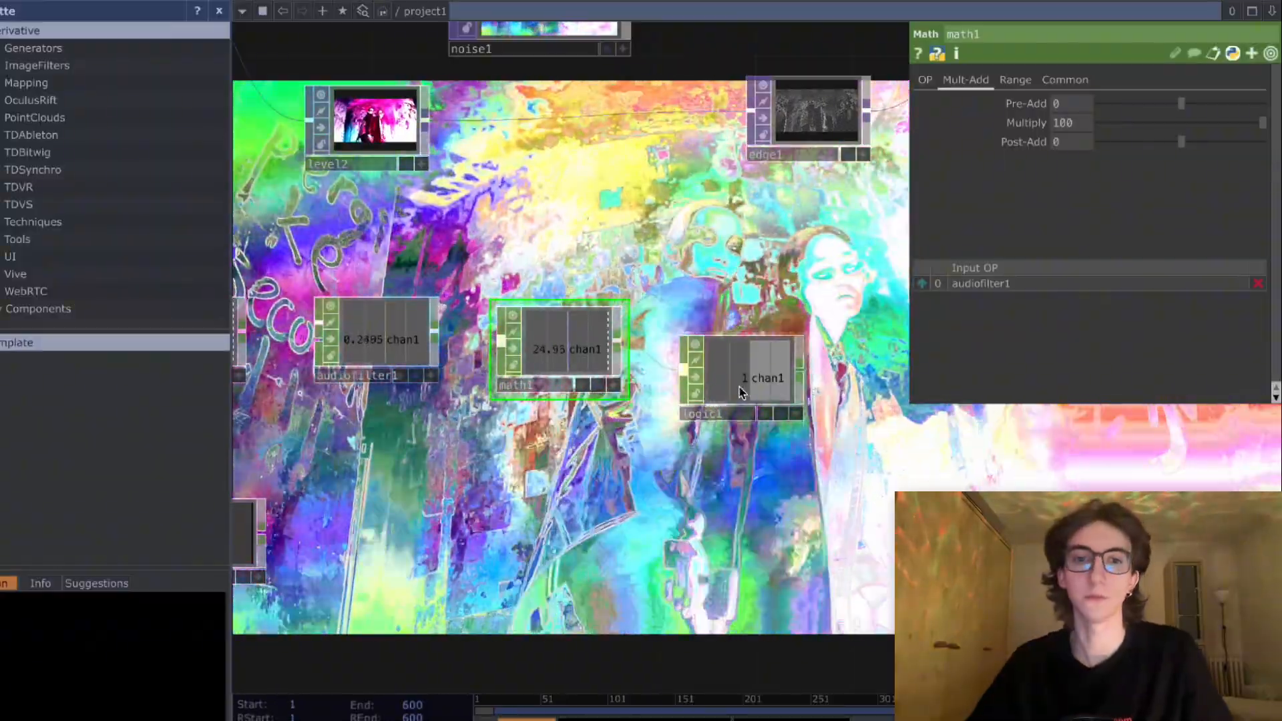
left_click(748, 386)
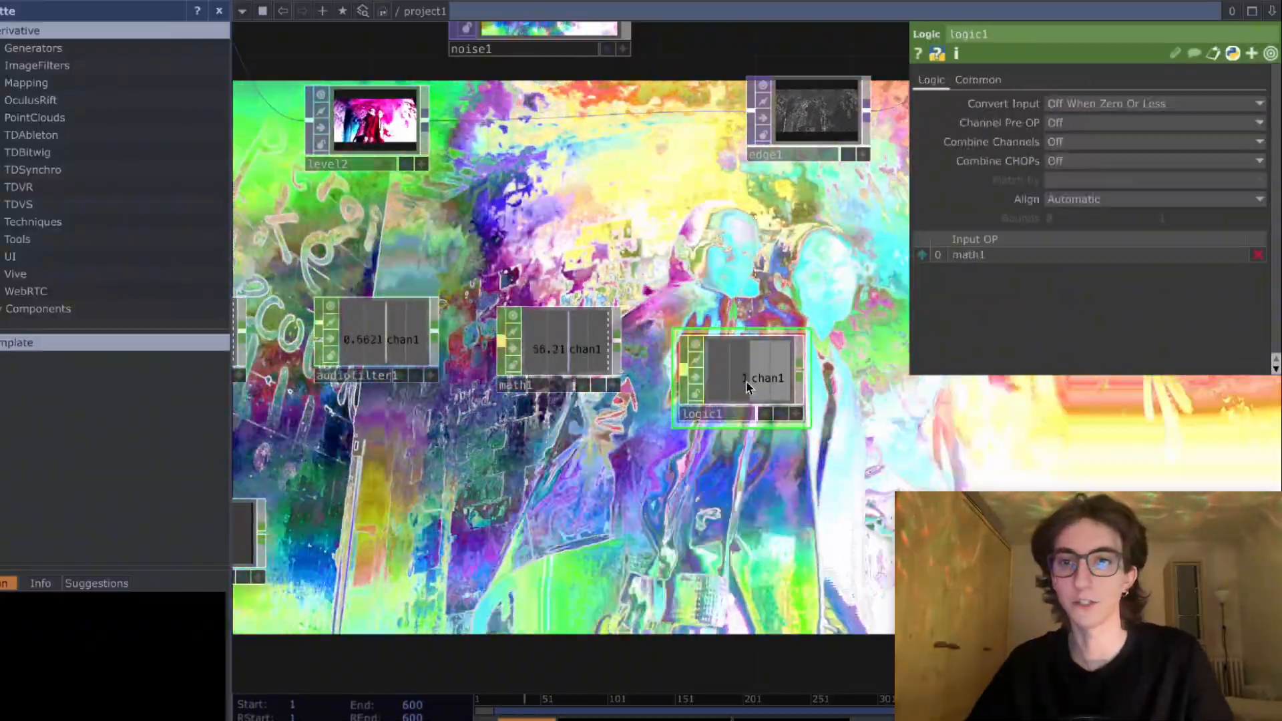
left_click(1081, 122)
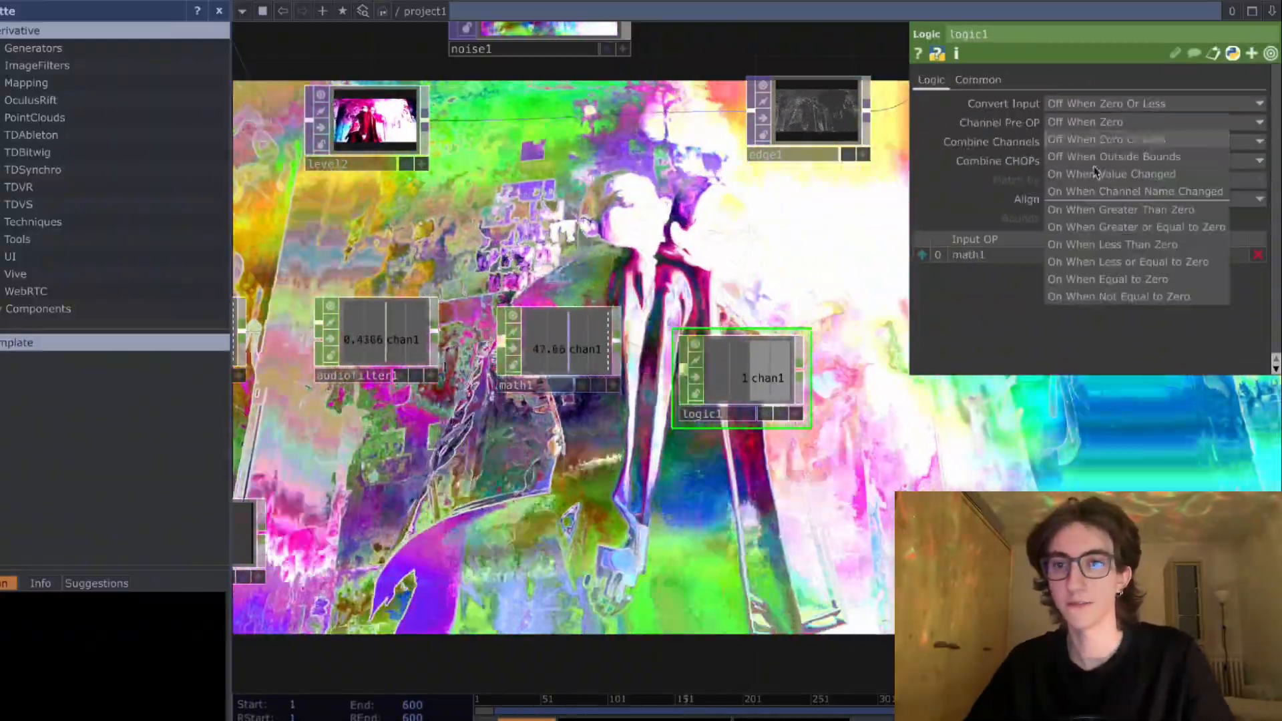
left_click(1128, 156)
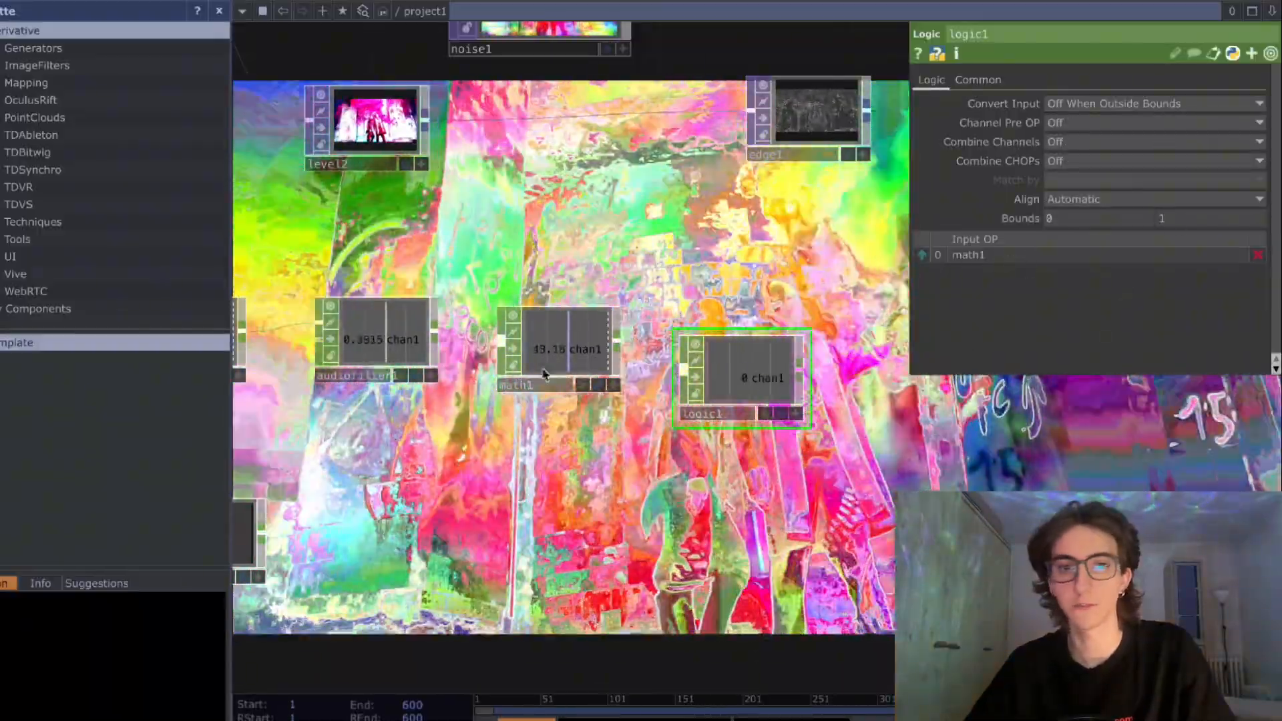
scroll(542, 373, "up", 1)
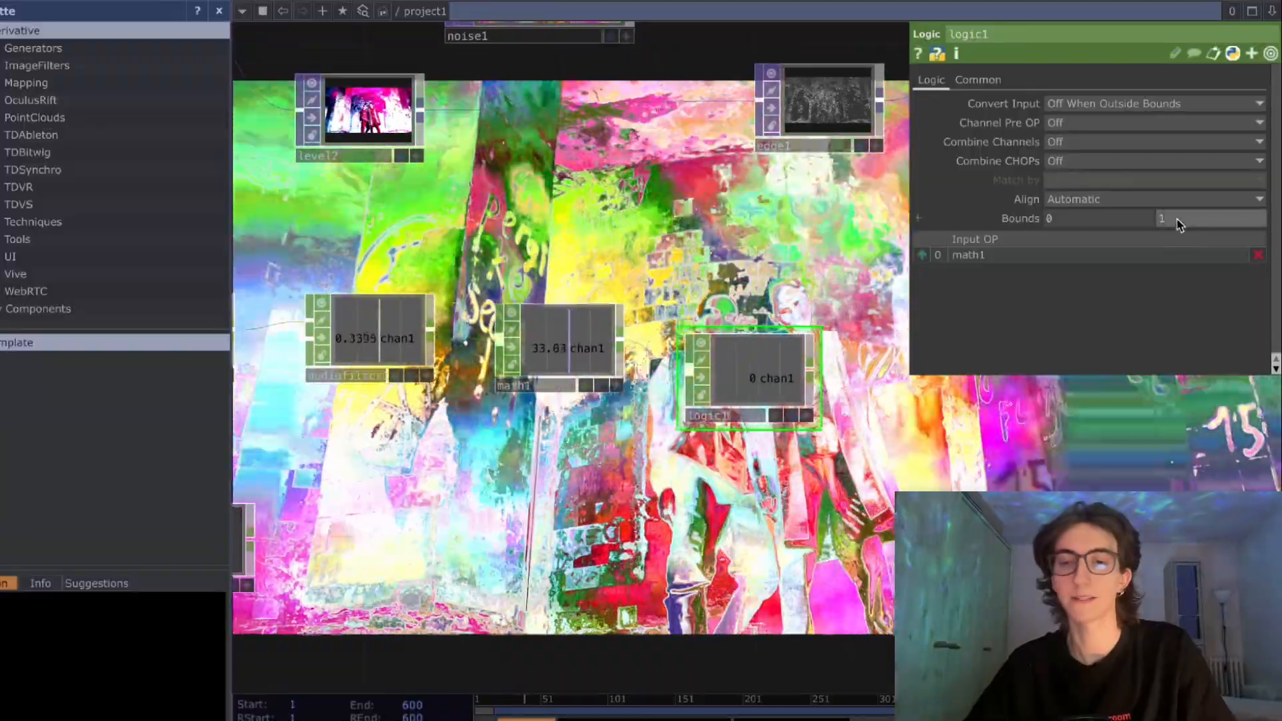
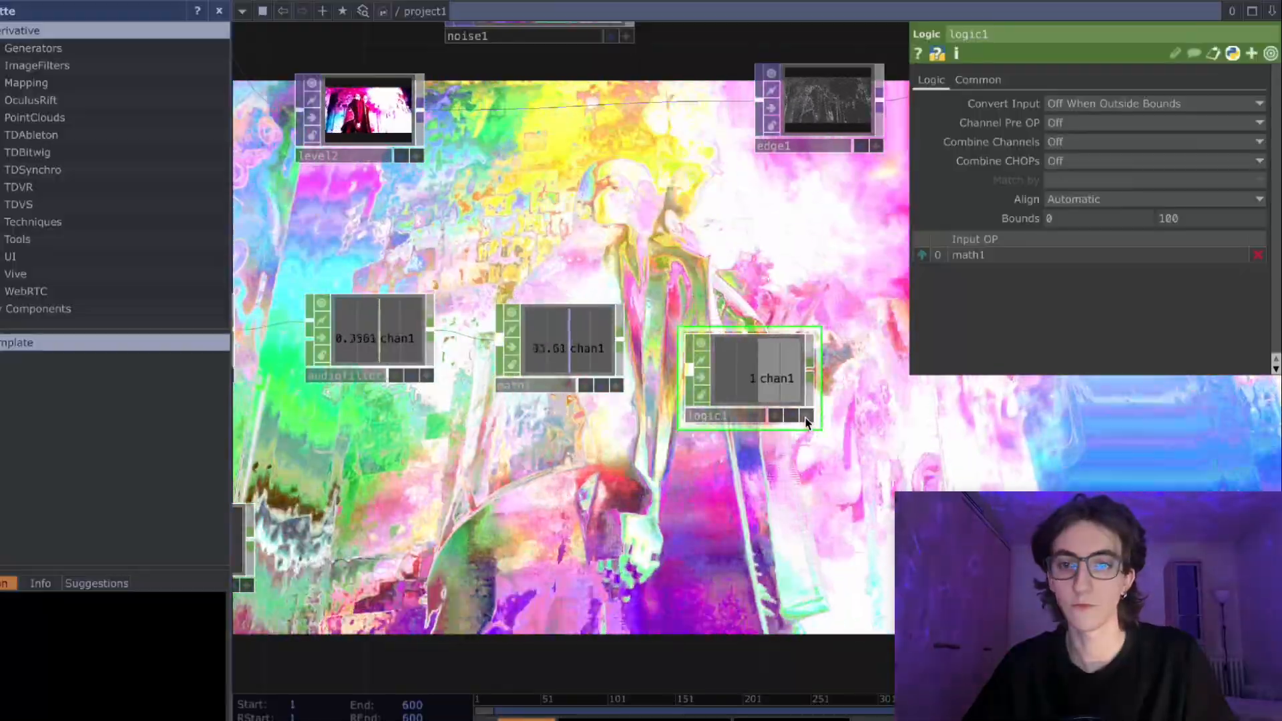
- Drive the Noise node's Seed with a CHOP reference to the Logic node's chan1 channel
left_click(805, 417)
left_click_drag(847, 379, 1074, 123)
left_click(528, 112)
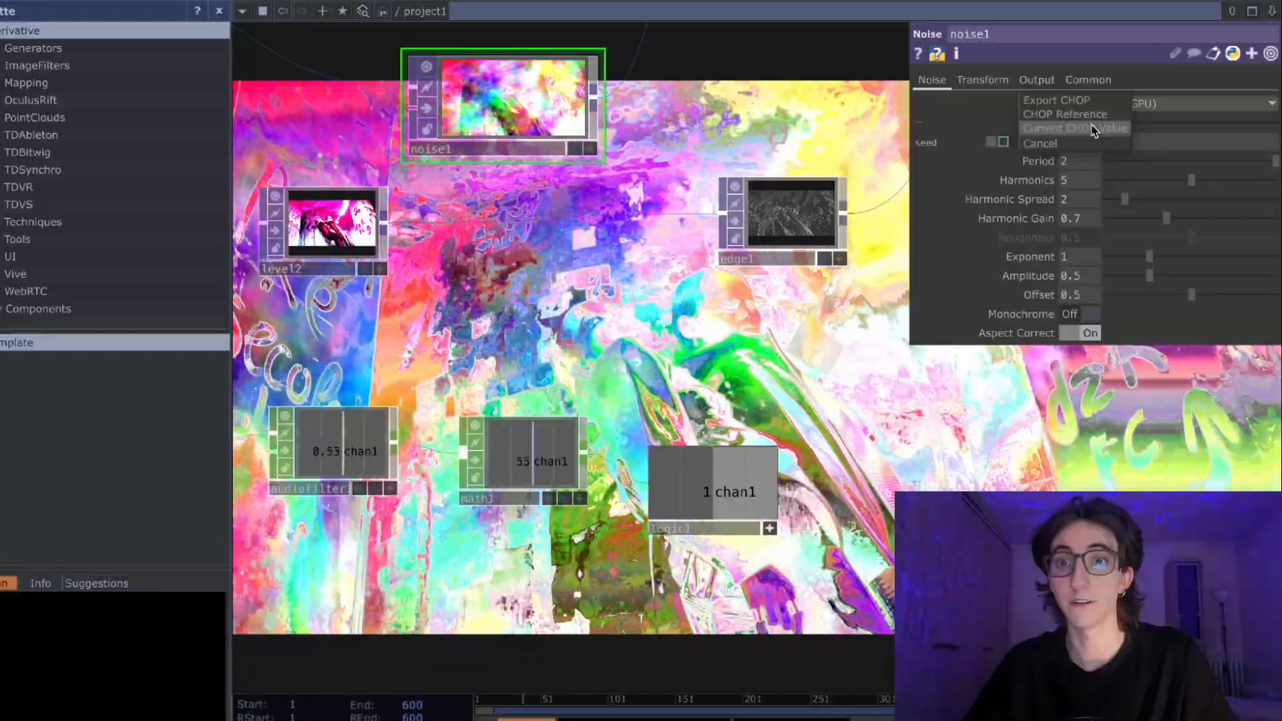
left_click(1066, 114)
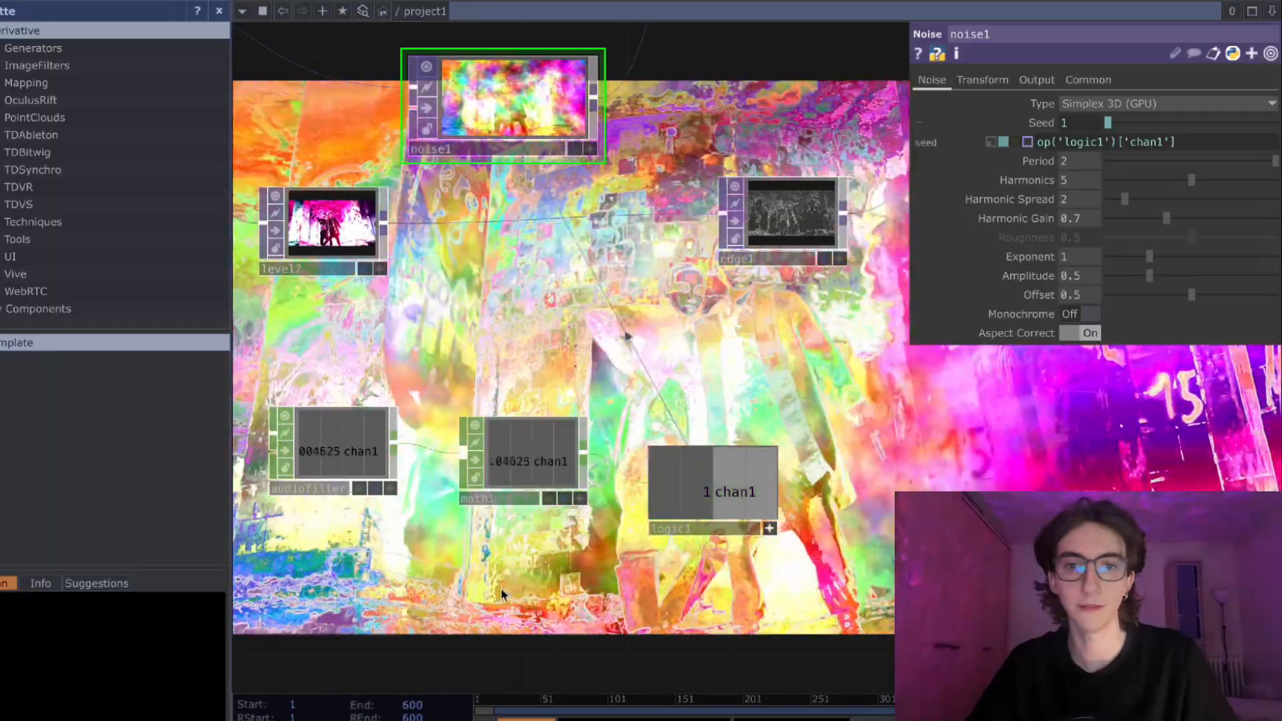
left_click_drag(593, 273, 717, 229)
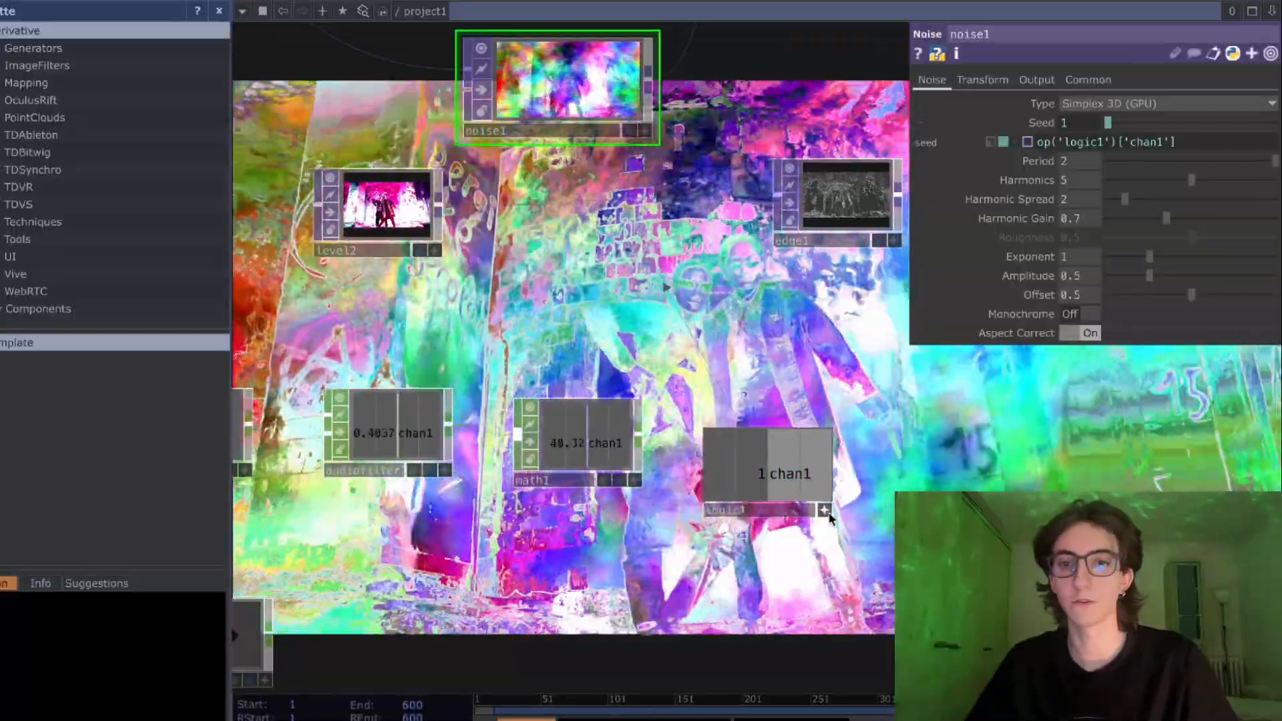
- Deactivate the Logic node's viewer and reposition the node beside math1
left_click(827, 513)
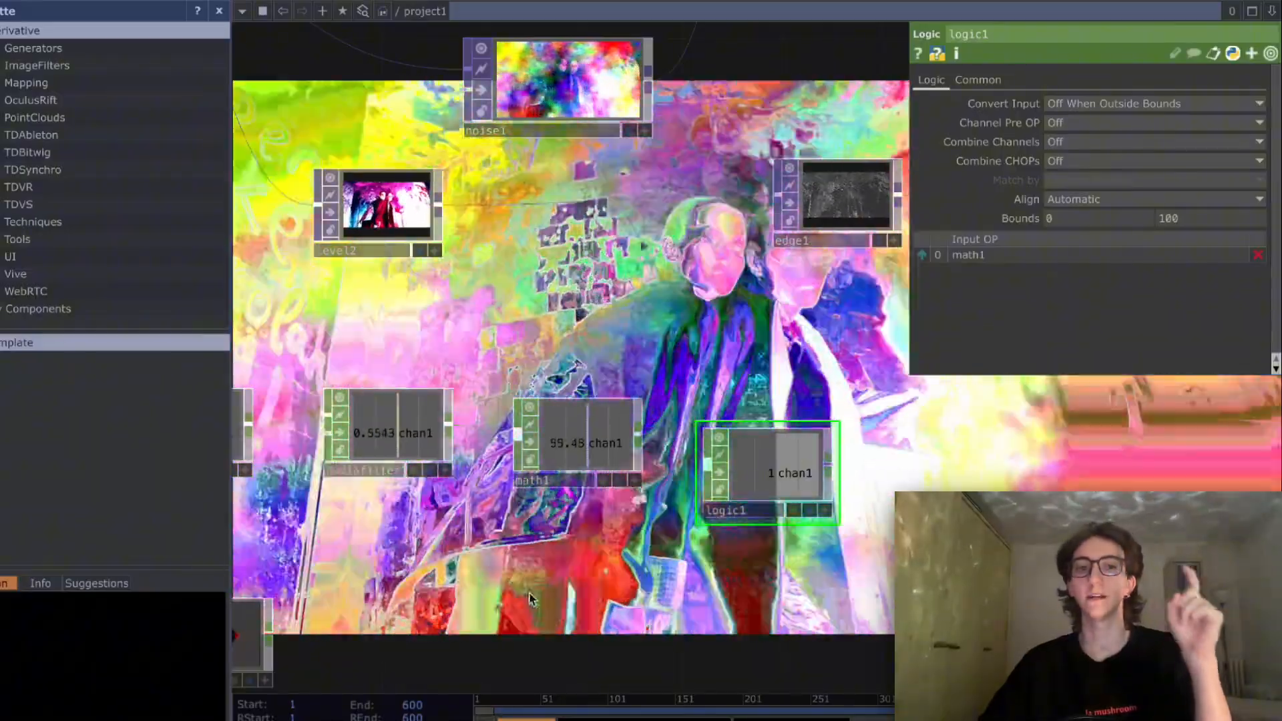
left_click_drag(494, 484, 473, 450)
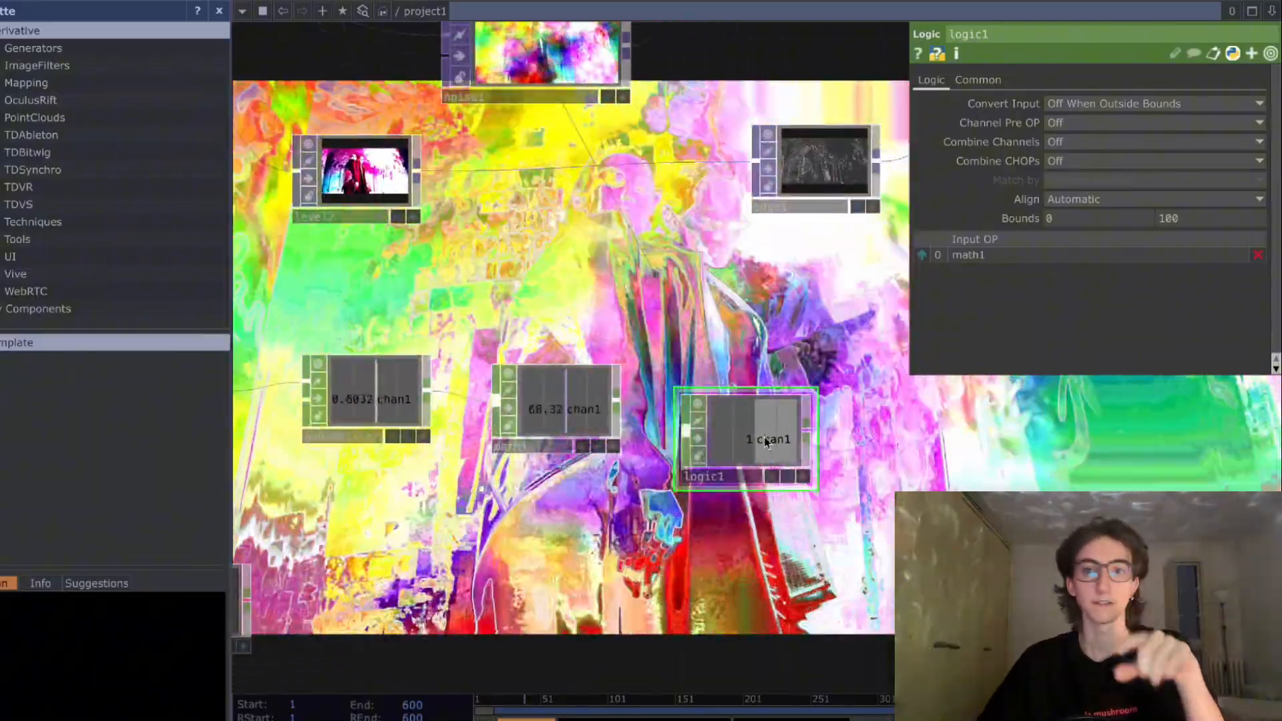
left_click_drag(736, 545, 693, 548)
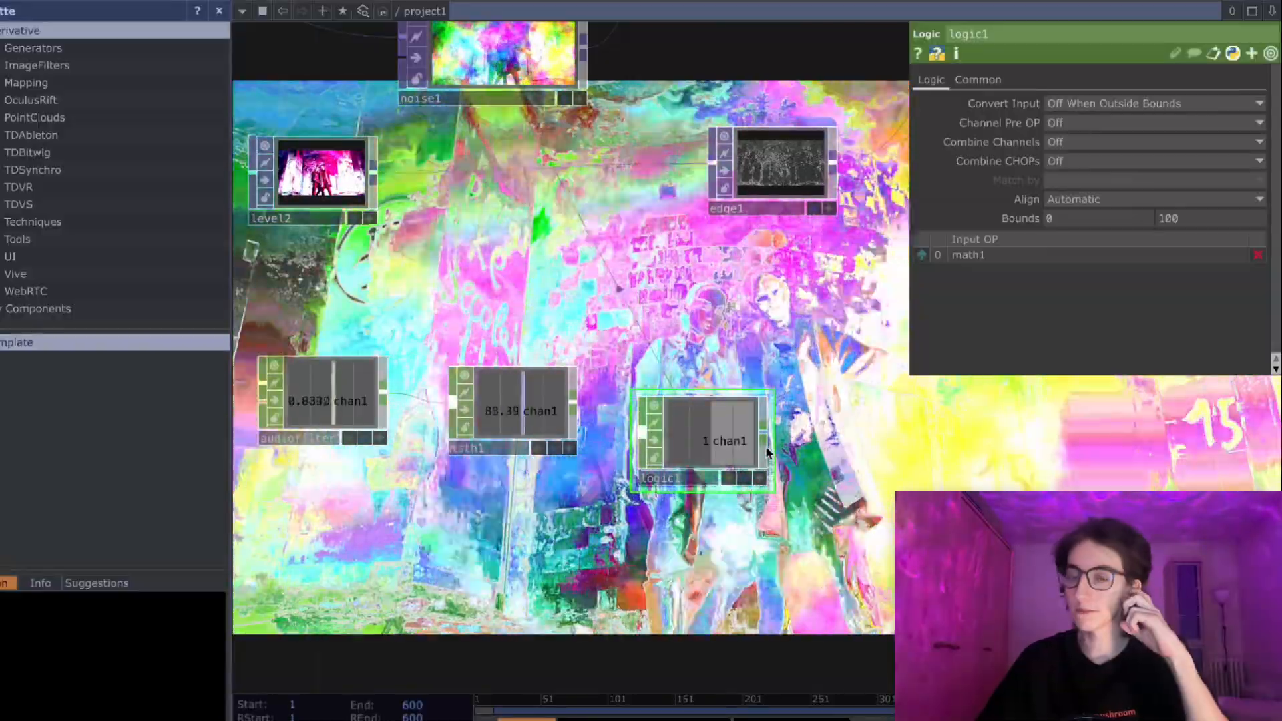
left_click_drag(801, 449, 699, 458)
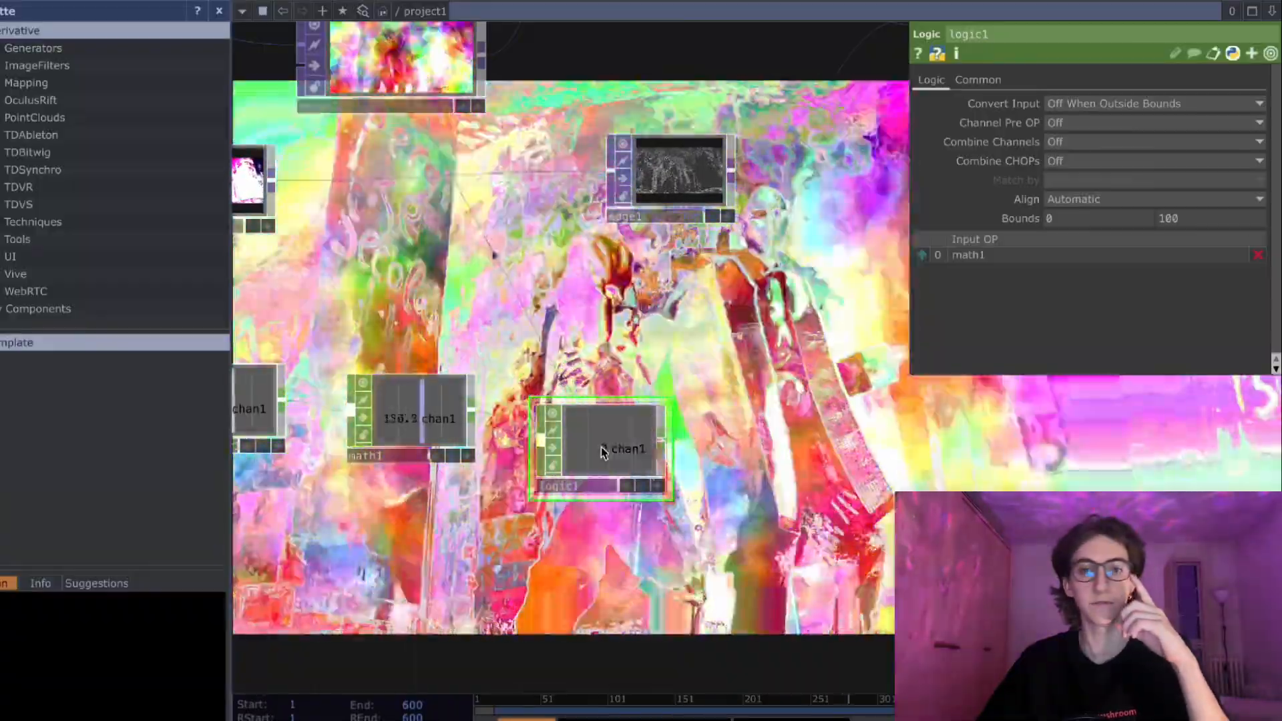
left_click_drag(602, 453, 594, 421)
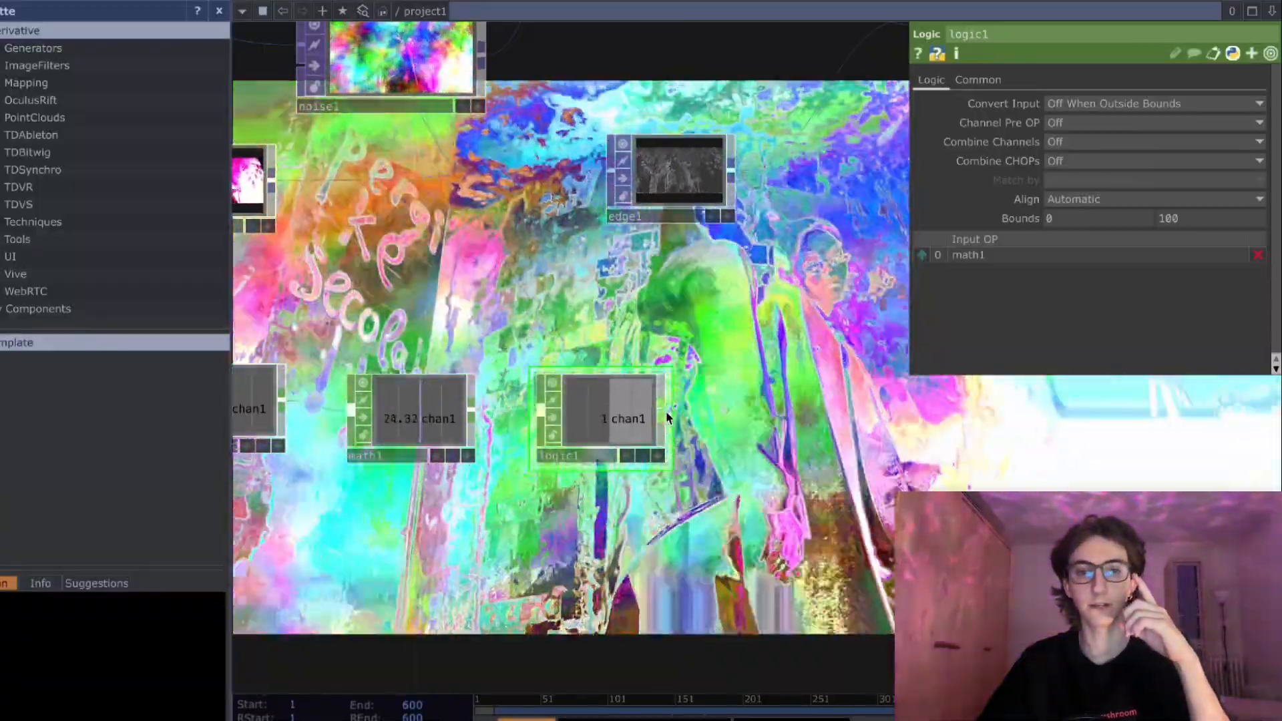
left_click_drag(581, 428, 592, 448)
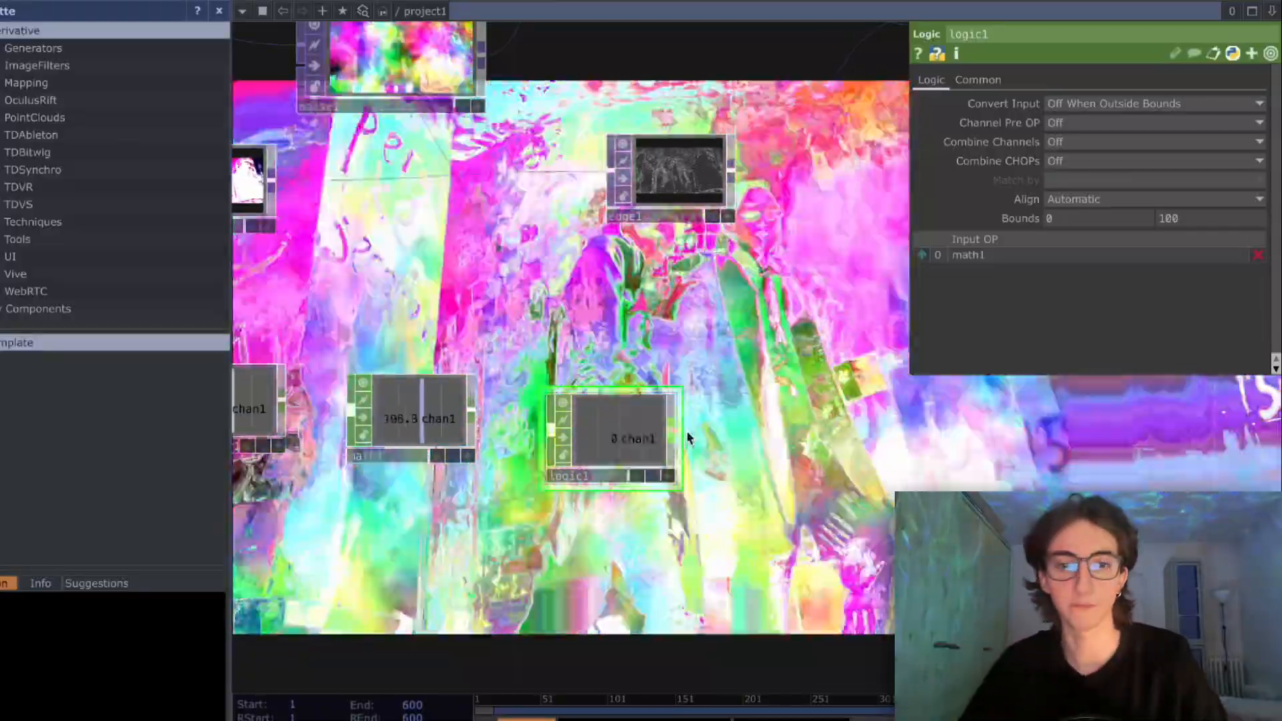
- Add a Count CHOP after the Logic node and place it just below and beyond it in the chain
key("Tab")
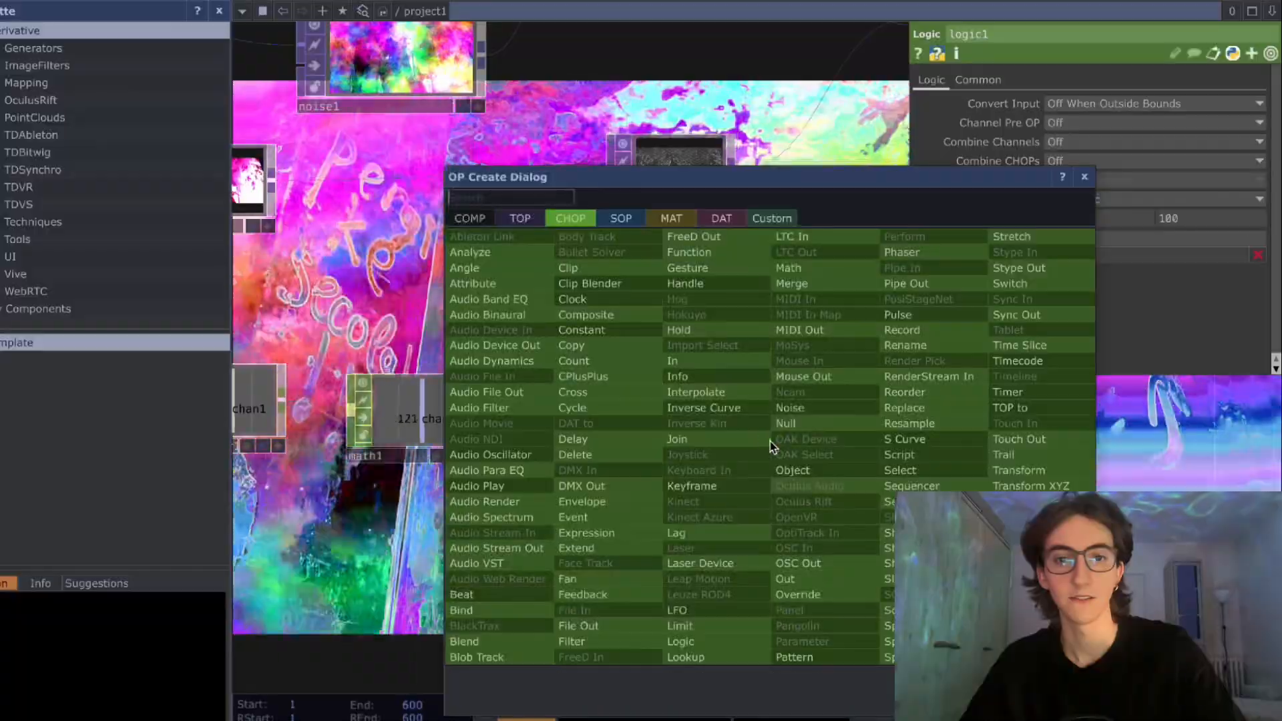
type("count")
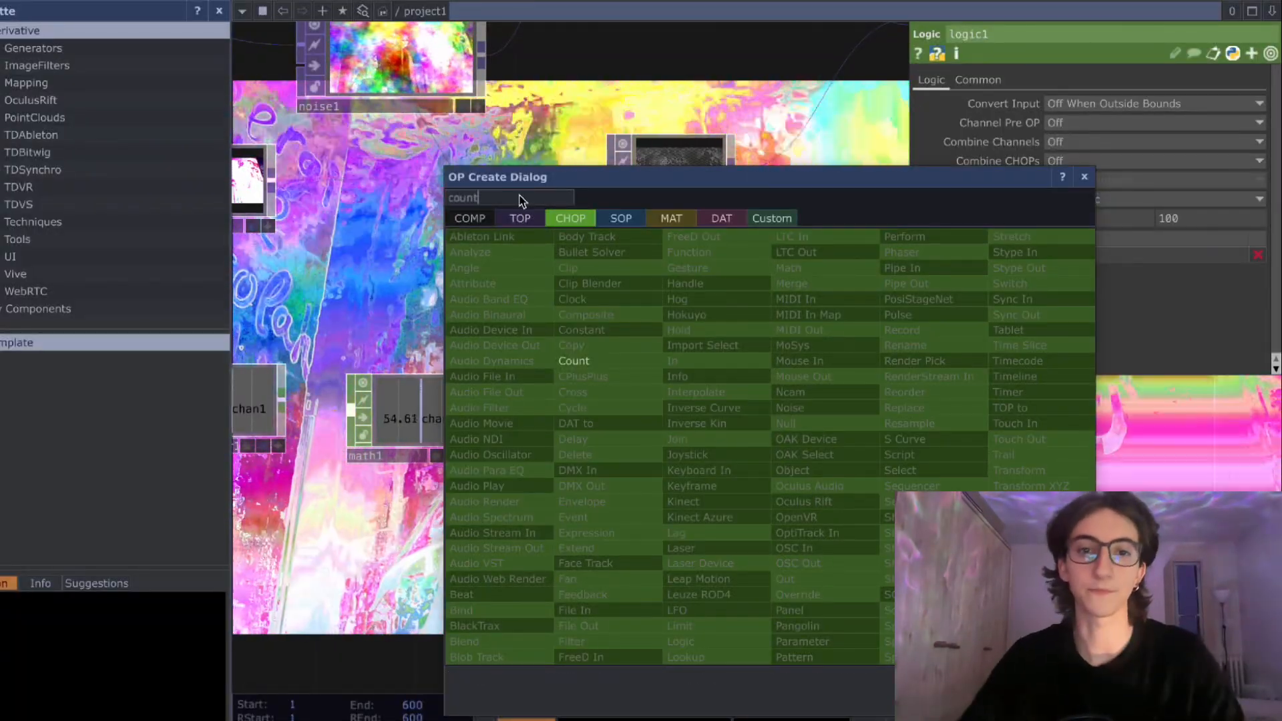
left_click(574, 361)
left_click(830, 480)
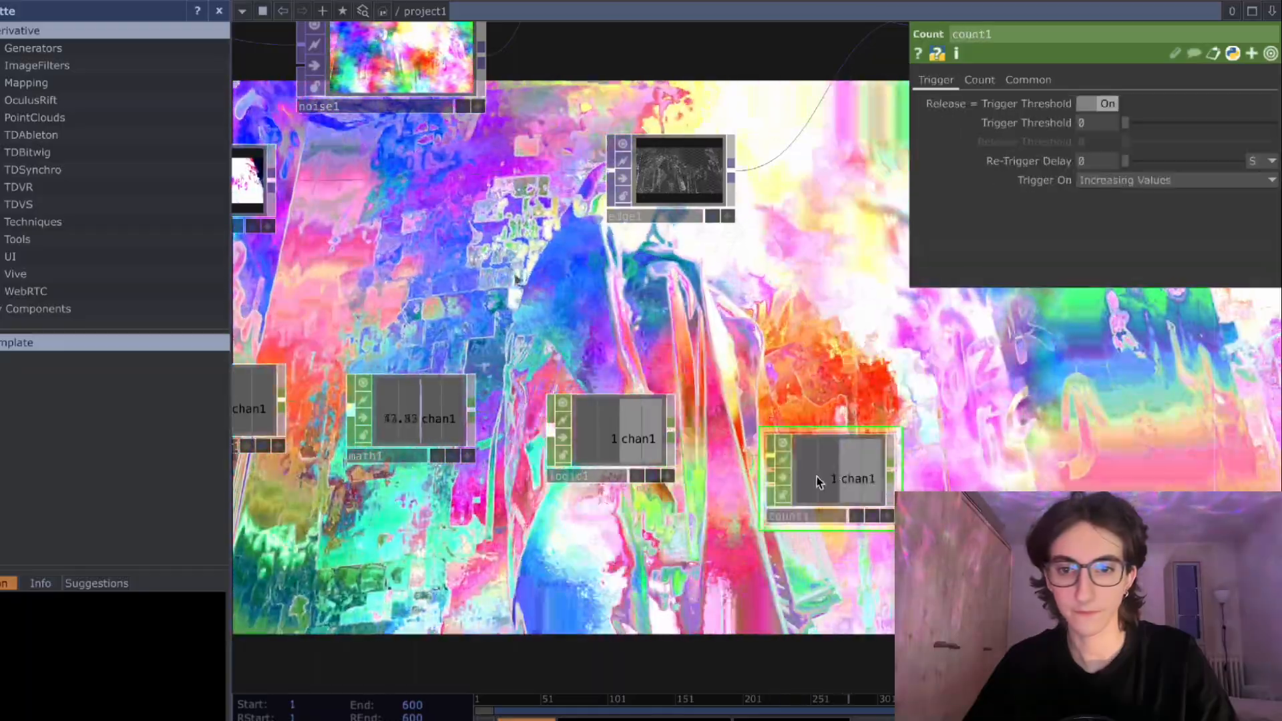
left_click_drag(821, 480, 813, 508)
left_click_drag(649, 639, 595, 625)
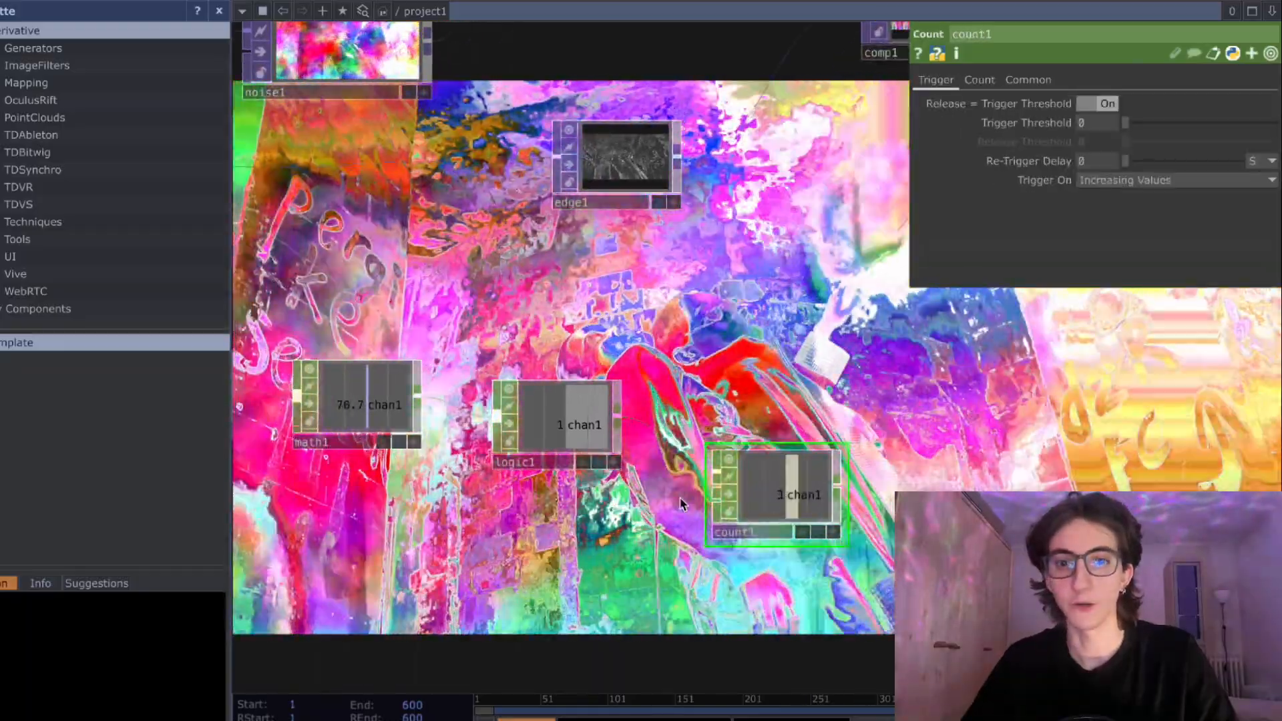
- Replace the Noise node's Seed reference with op('count1')['chan1'] so the counter drives it, and deactivate the Count node's viewer
scroll(644, 497, "up", 2)
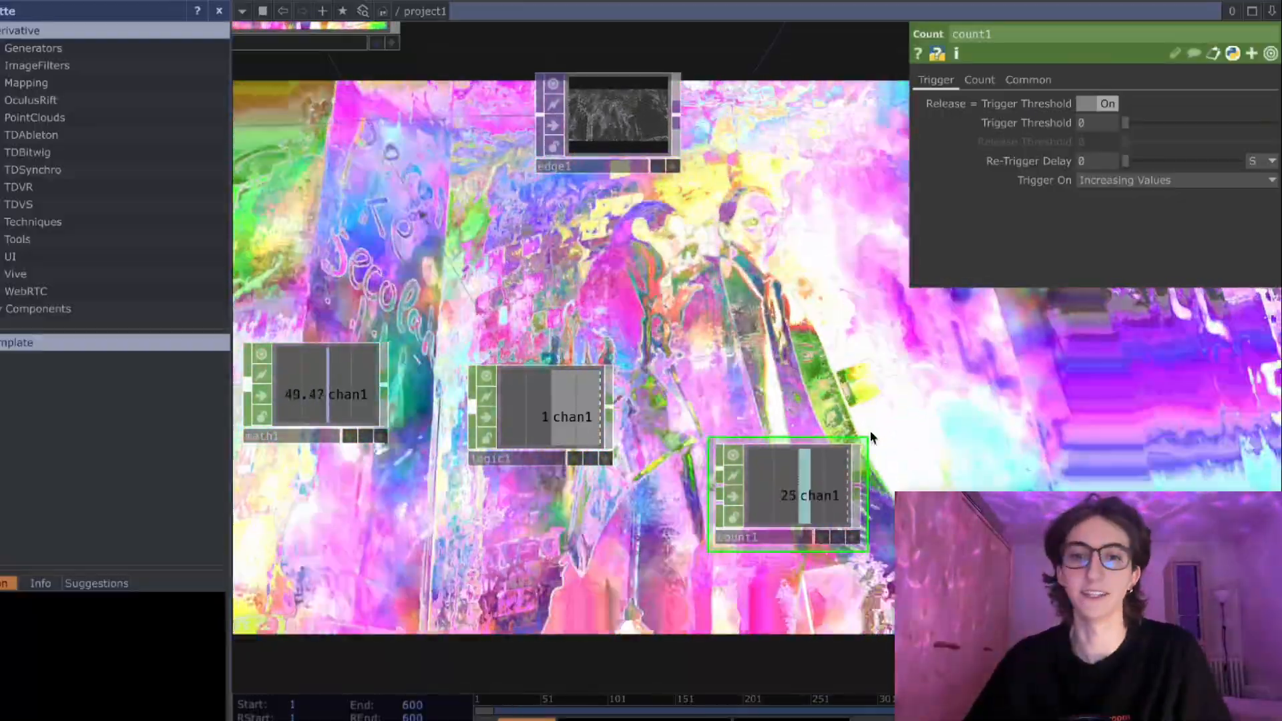
left_click_drag(872, 435, 791, 361)
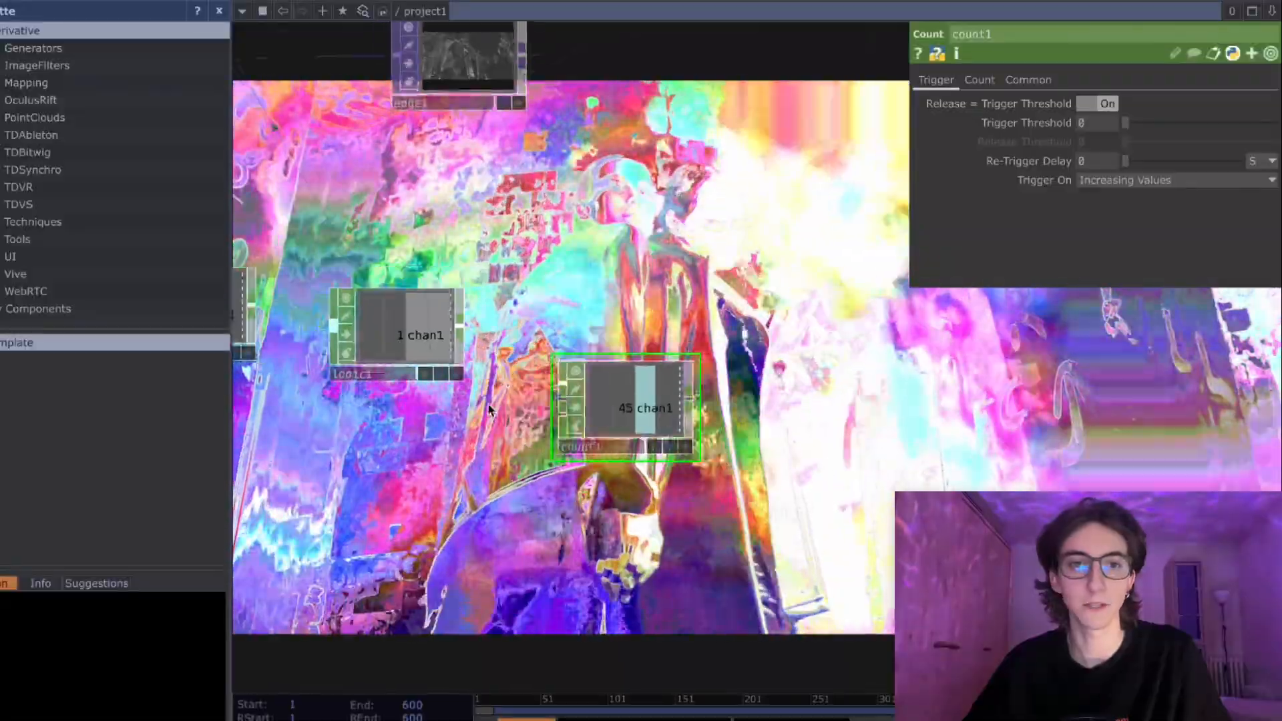
scroll(490, 407, "down", 1)
left_click_drag(578, 274, 697, 327)
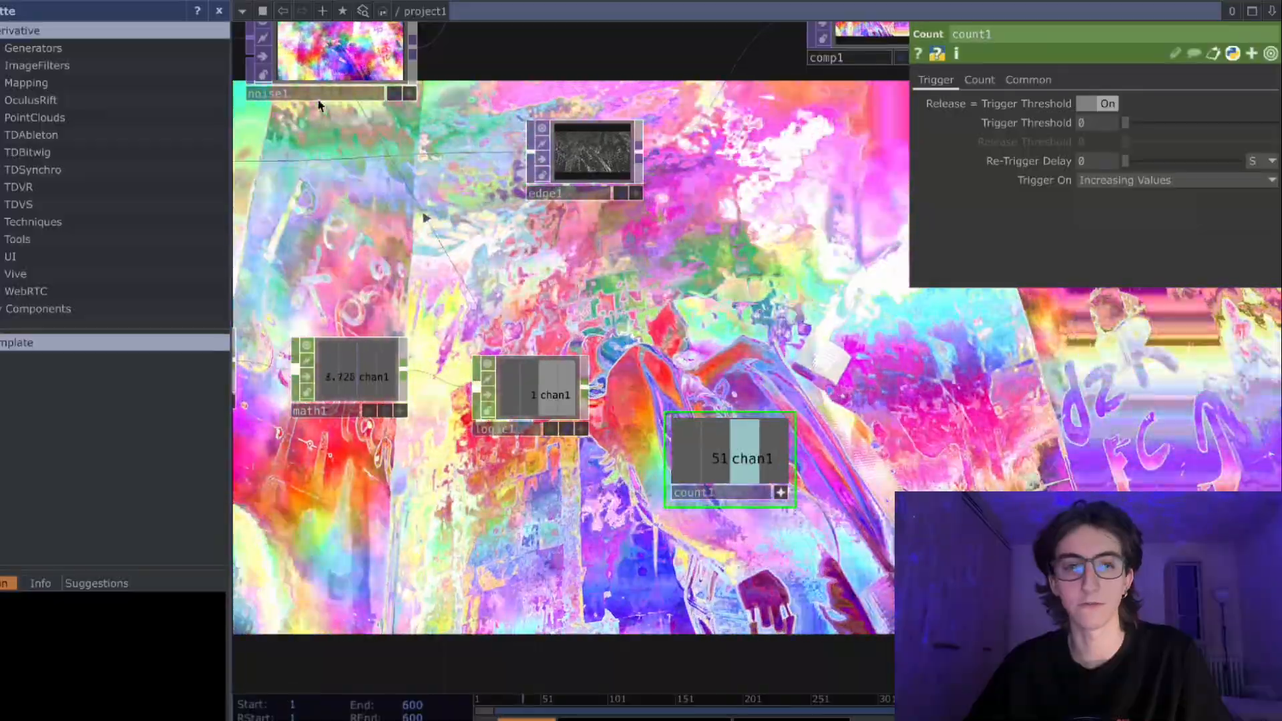
left_click(319, 100)
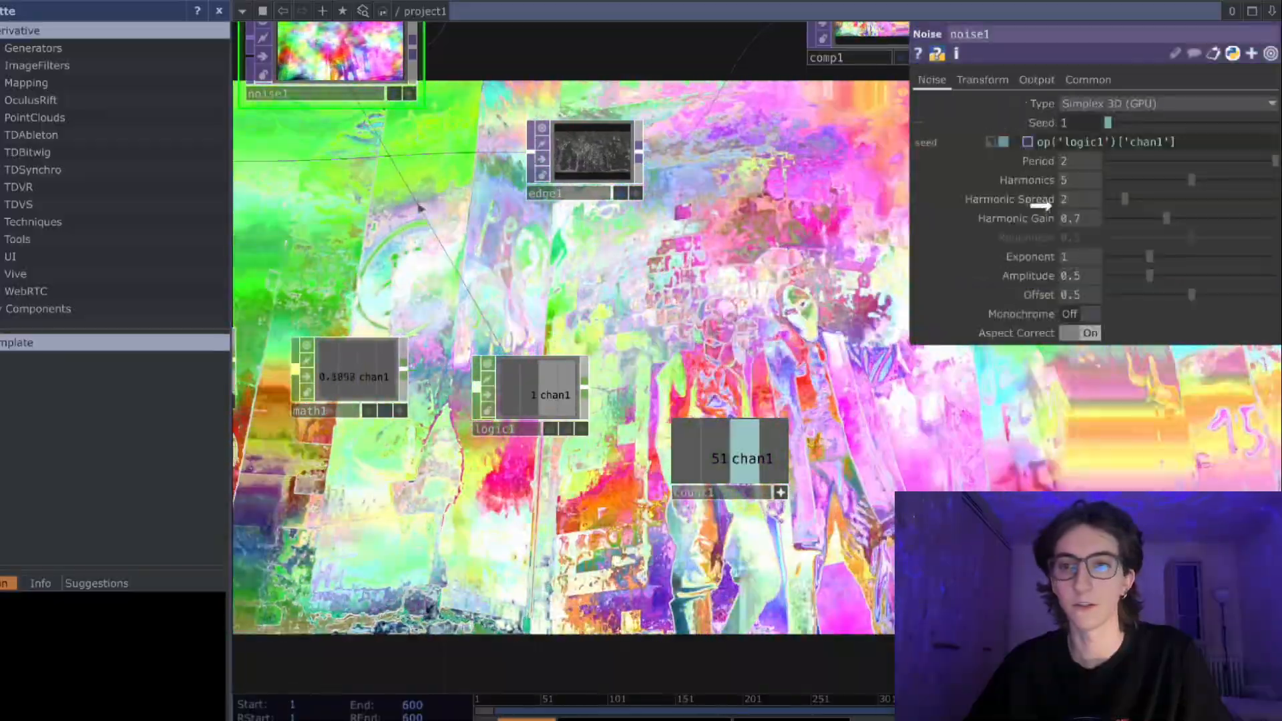
left_click_drag(1076, 142, 1095, 145)
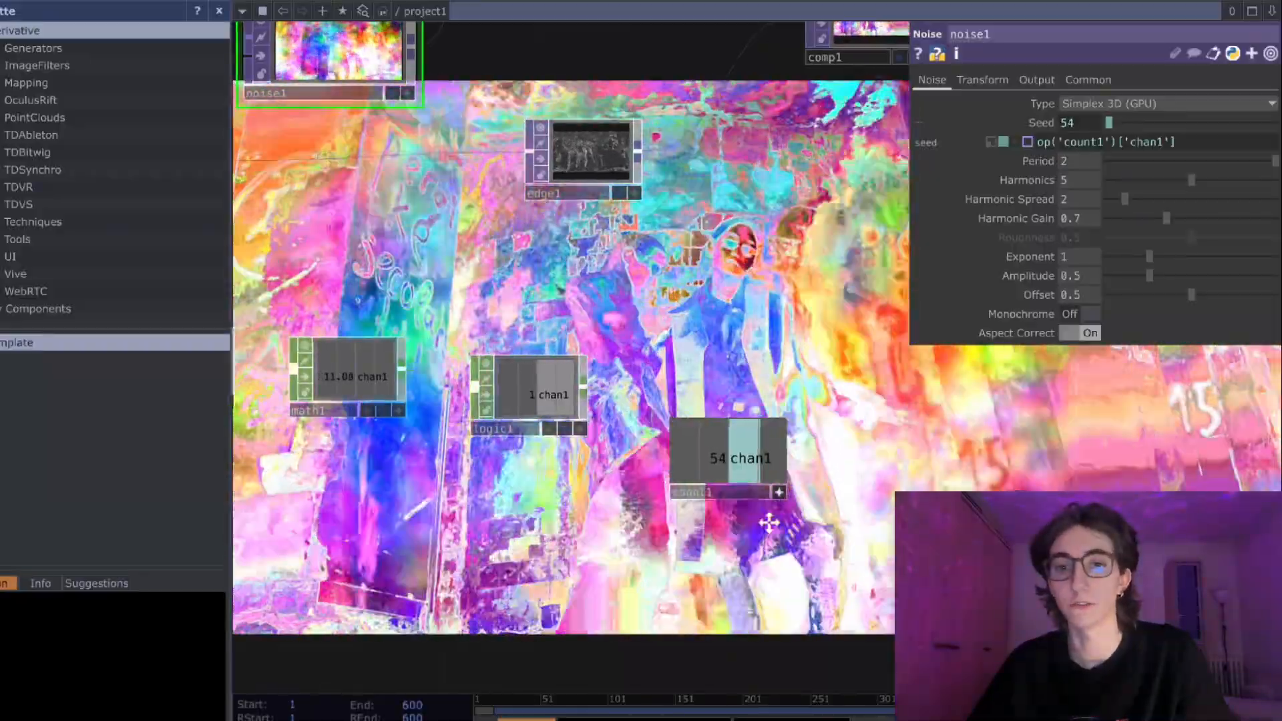
left_click_drag(767, 522, 714, 517)
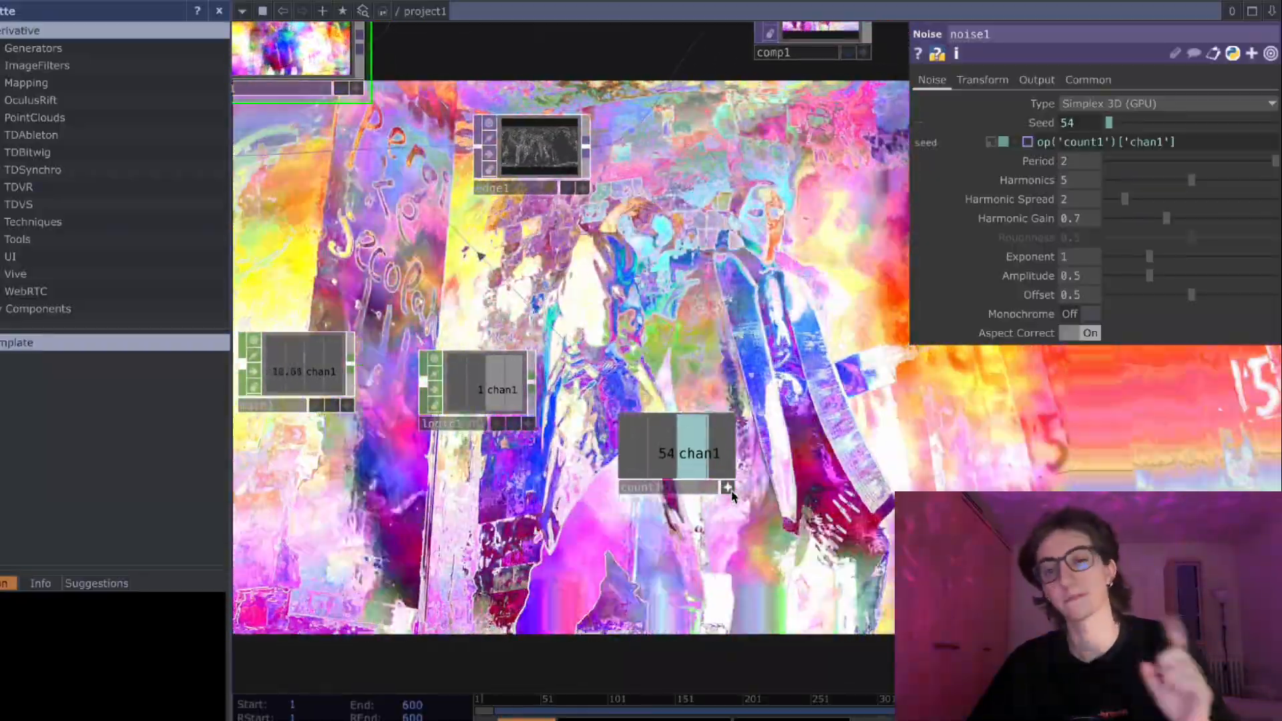
left_click(728, 488)
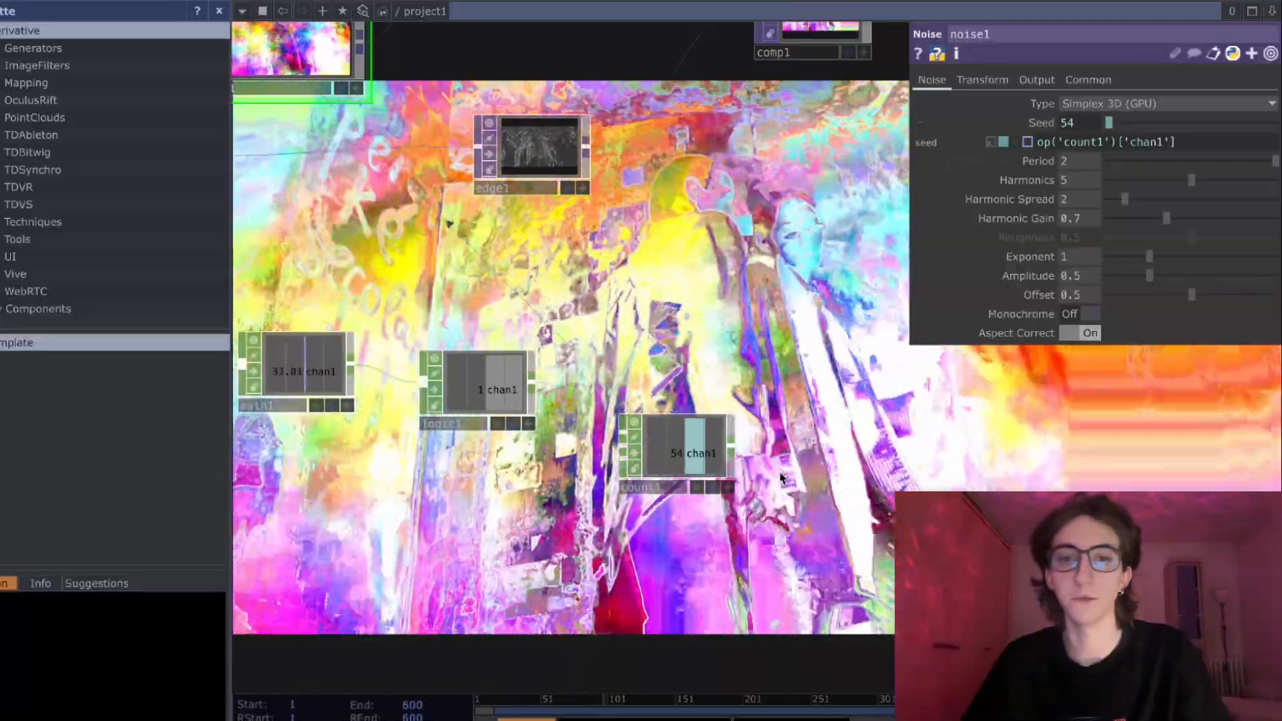
- Add a Limit CHOP after the Count node and place it beside it in the chain
left_click_drag(748, 434, 712, 429)
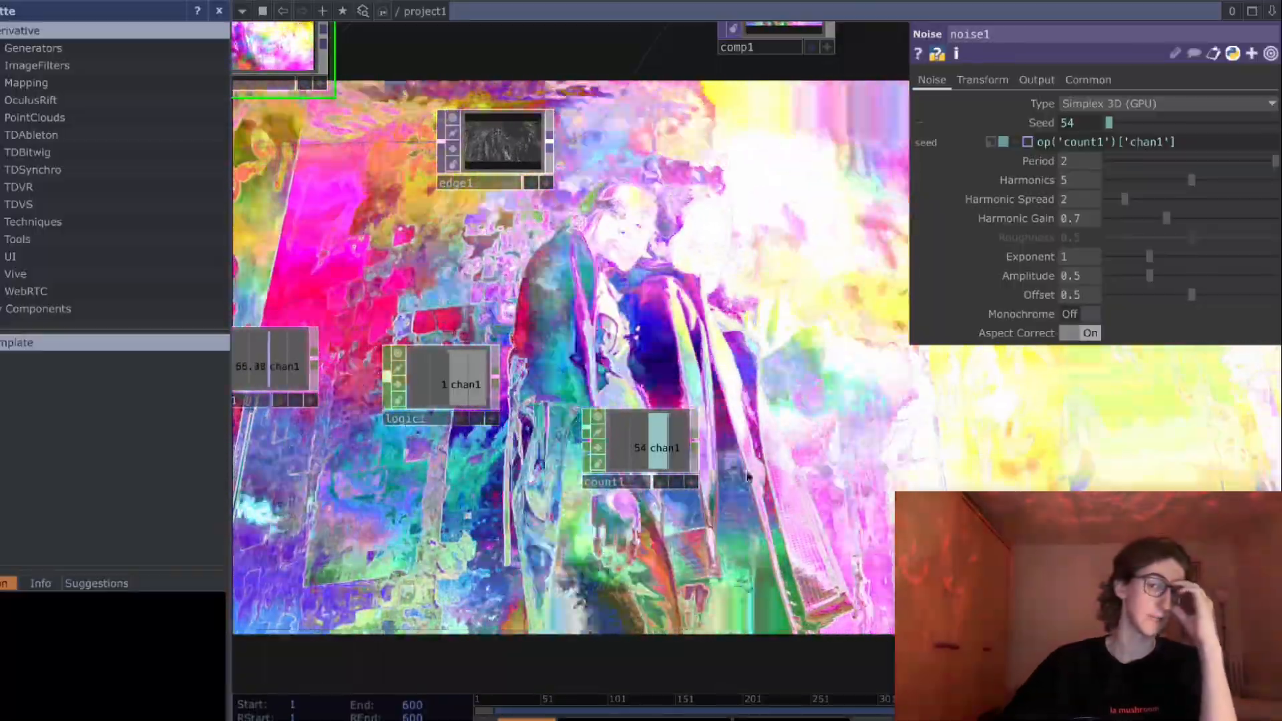
left_click_drag(751, 457, 719, 409)
left_click_drag(604, 400, 604, 365)
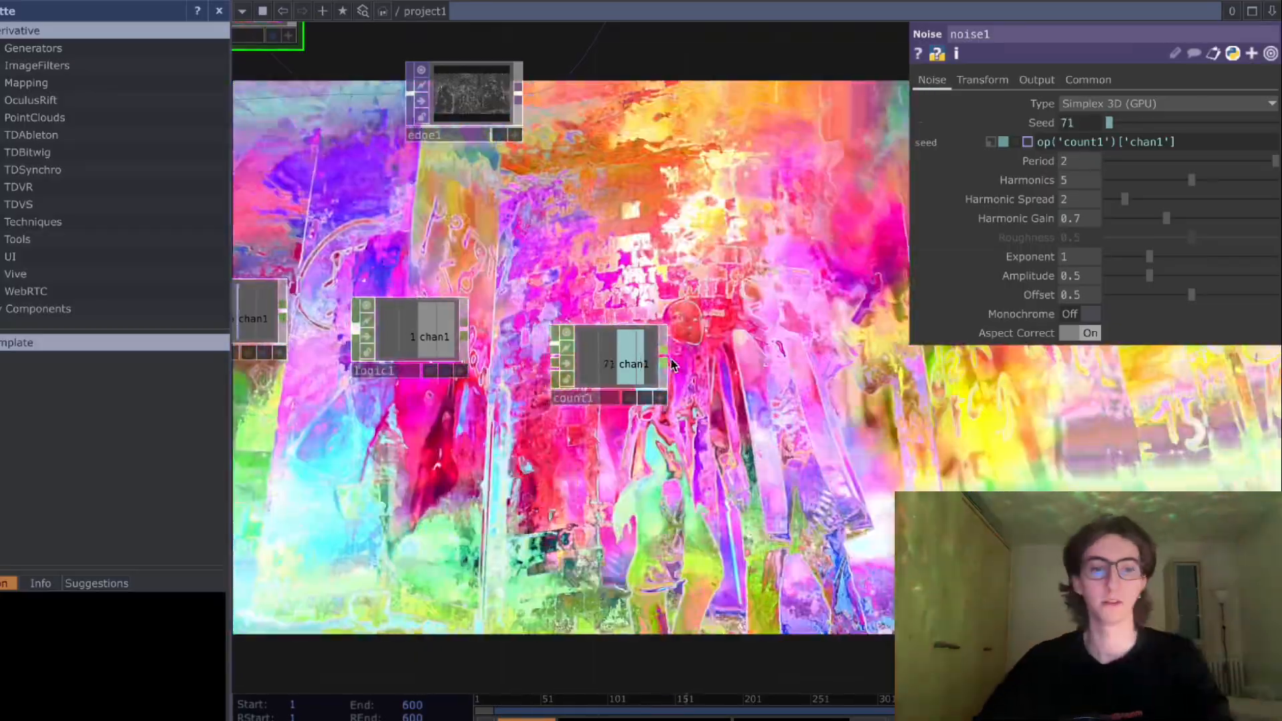
key("Tab")
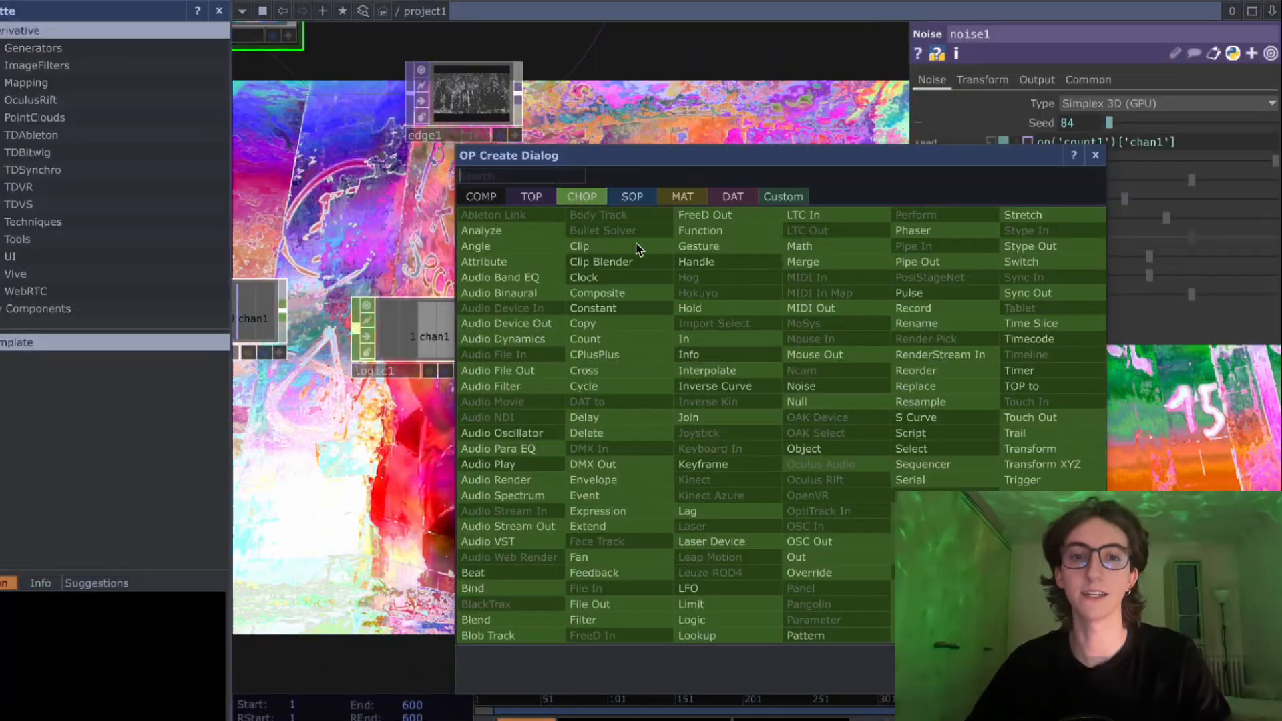
left_click(714, 605)
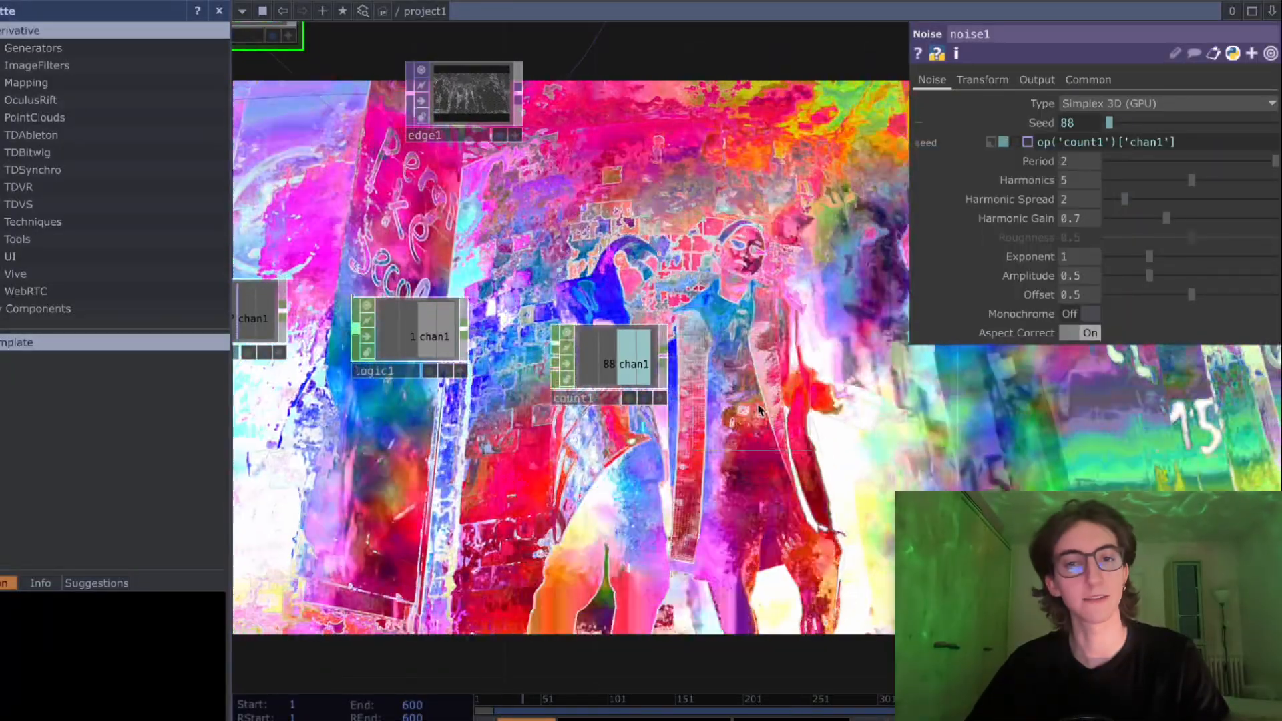
left_click(767, 403)
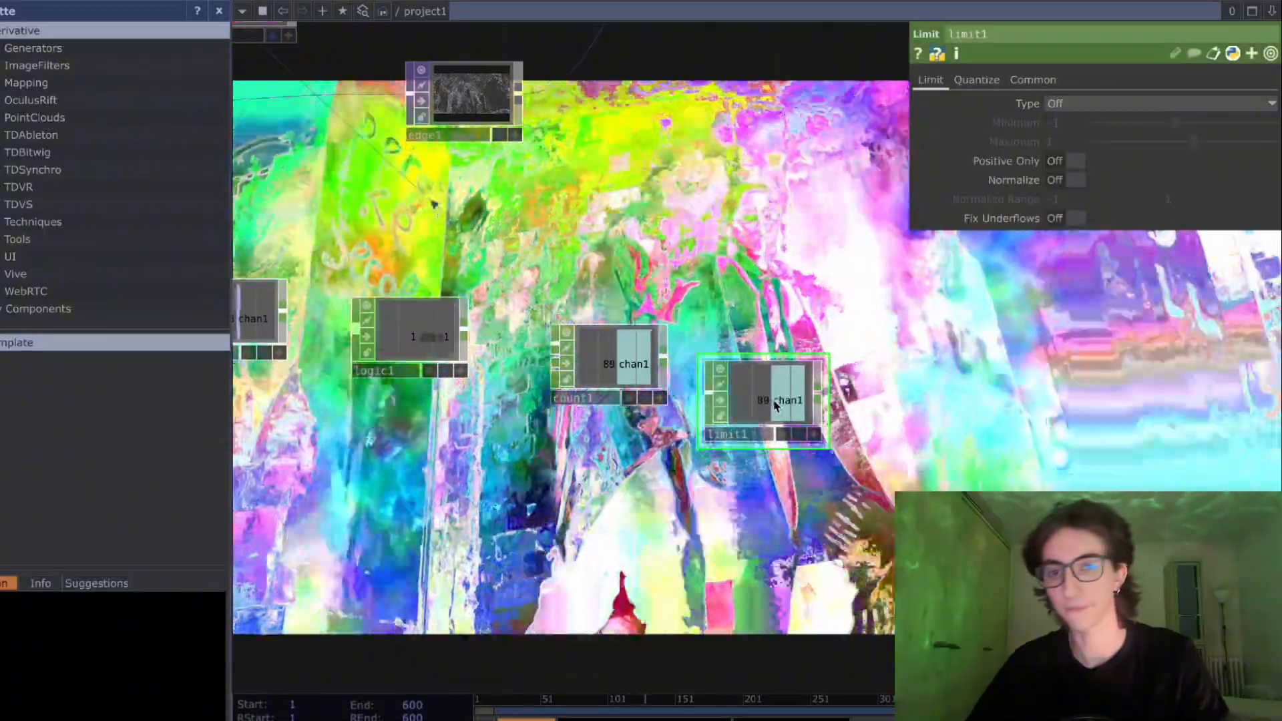
left_click_drag(767, 401, 794, 411)
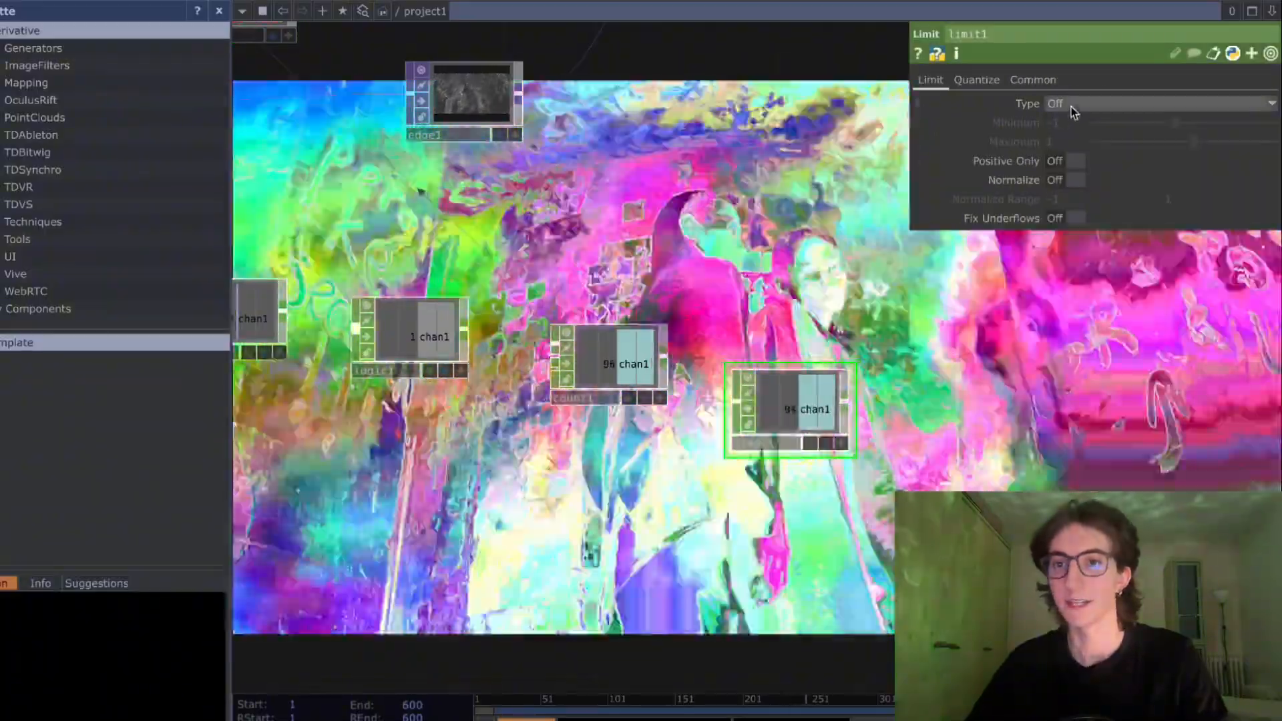
- Set the Limit node's Type to Loop with a Minimum of 0 and a Maximum of 4
left_click(1071, 105)
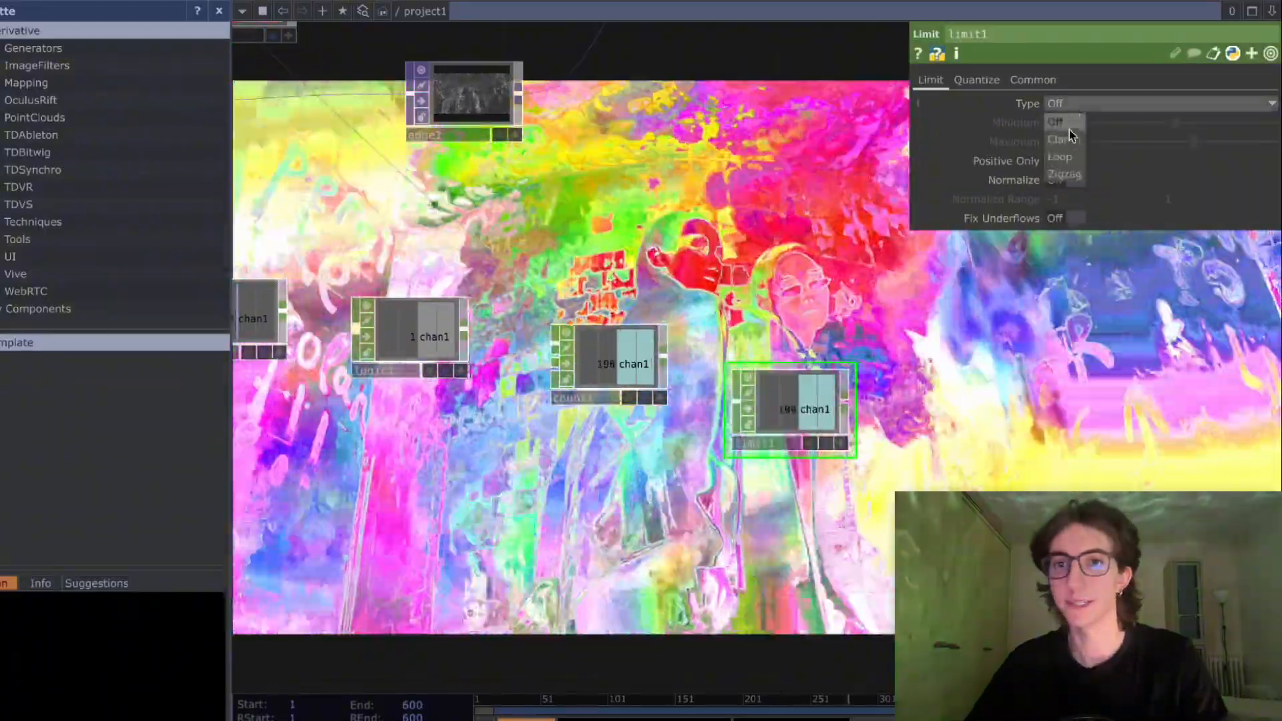
left_click(1066, 131)
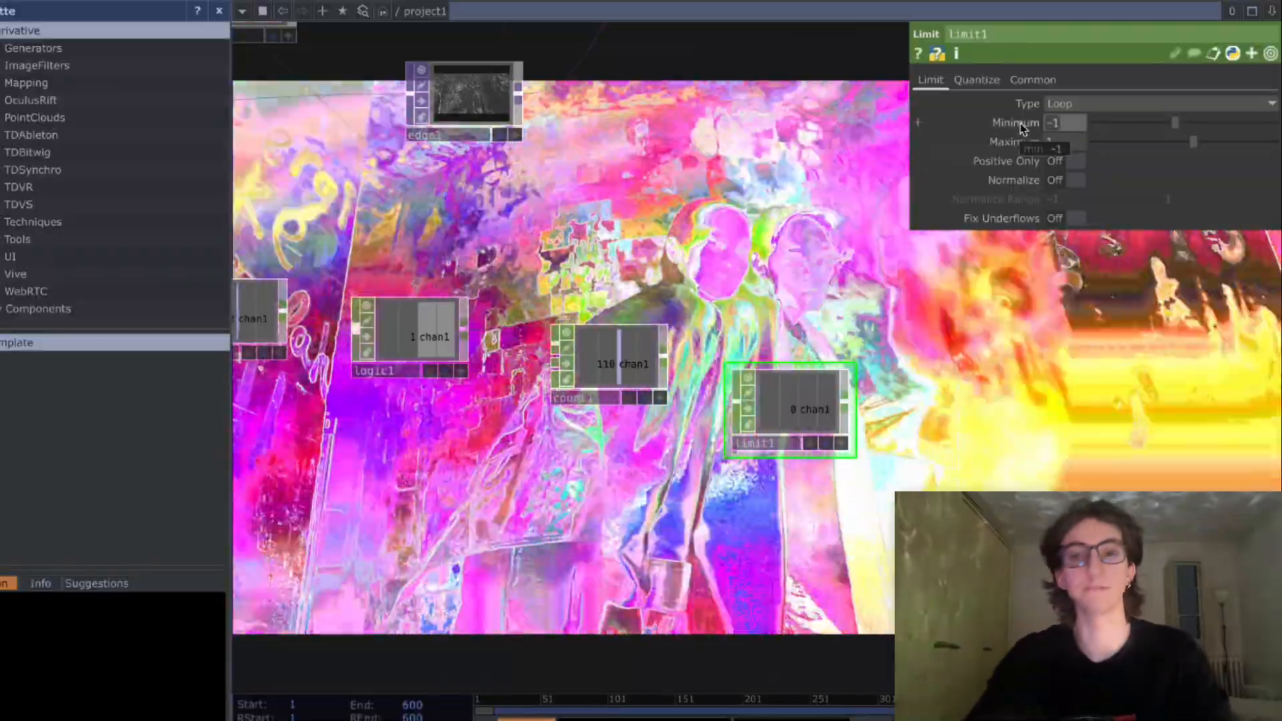
left_click(1063, 124)
type("0")
left_click(1061, 142)
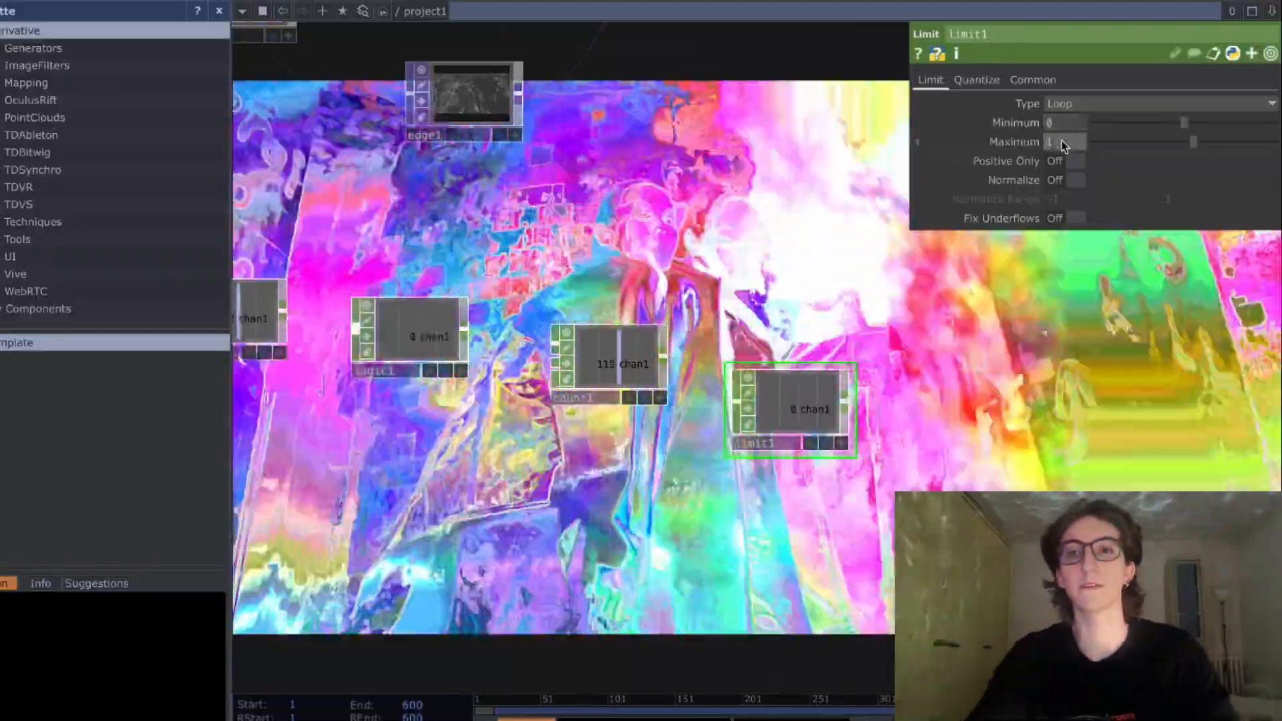
type("4")
key("Return")
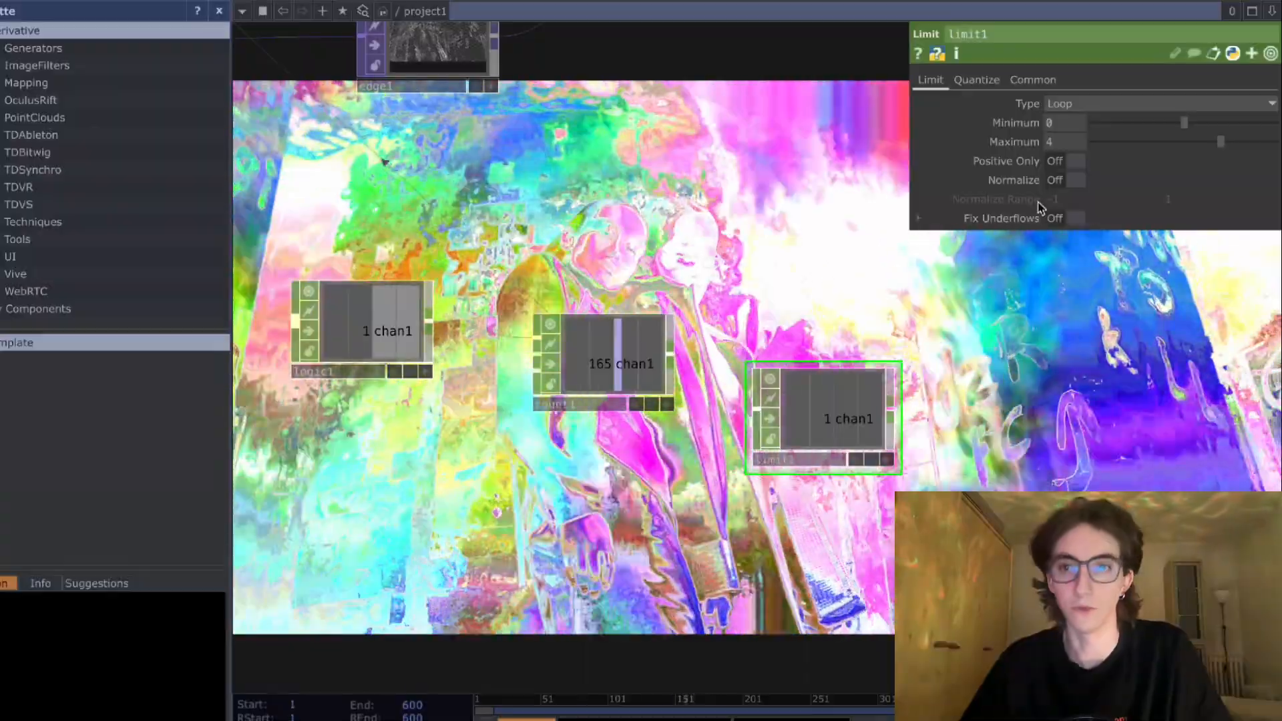
scroll(750, 544, "down", 2)
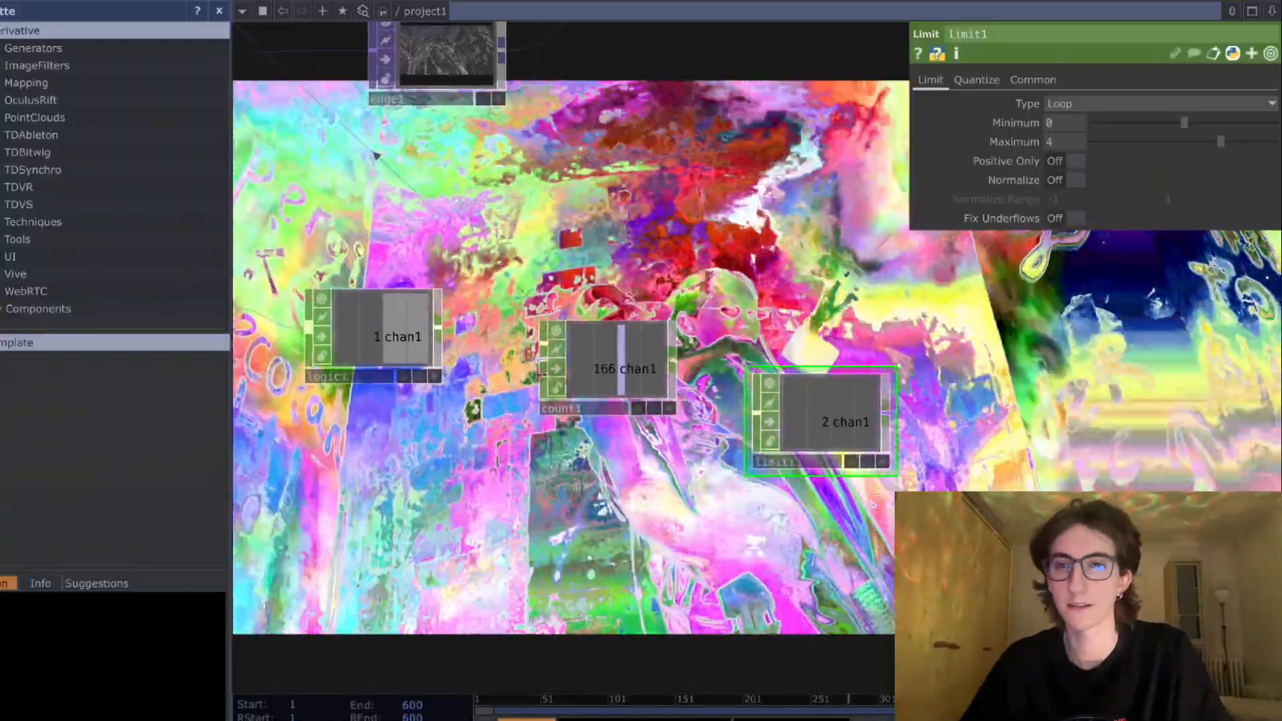
scroll(727, 468, "down", 1)
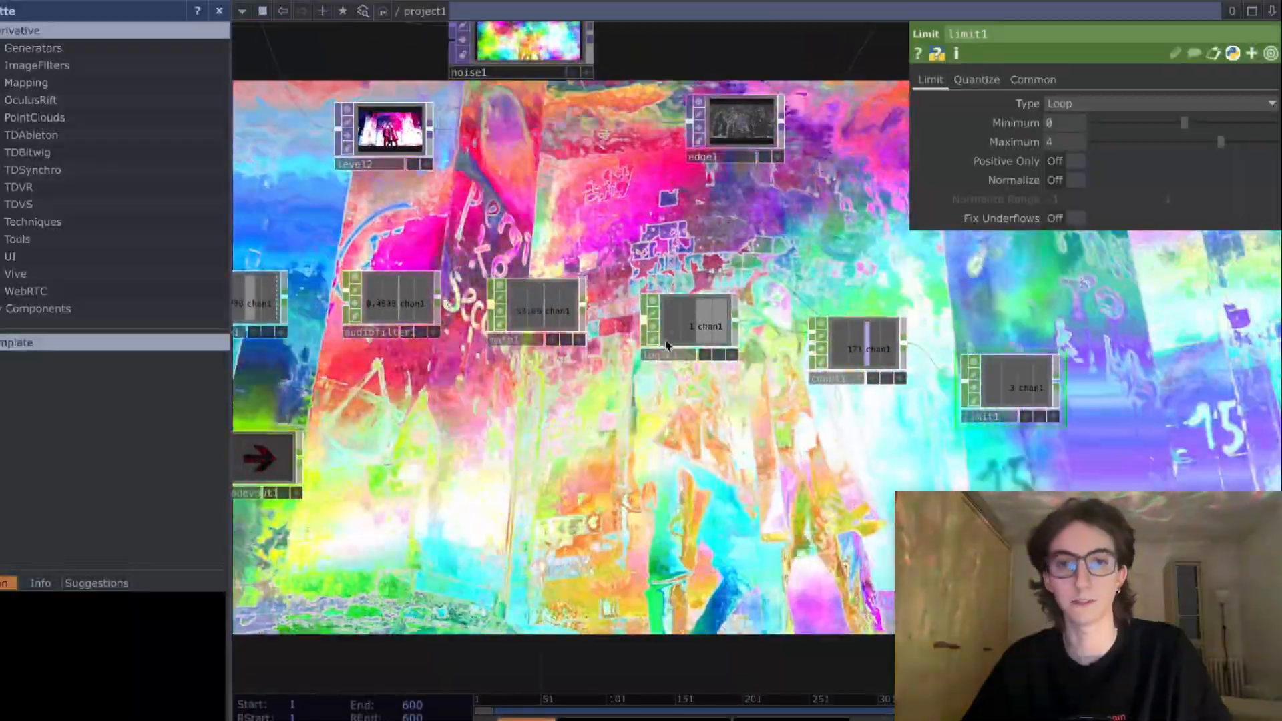
left_click_drag(667, 346, 678, 343)
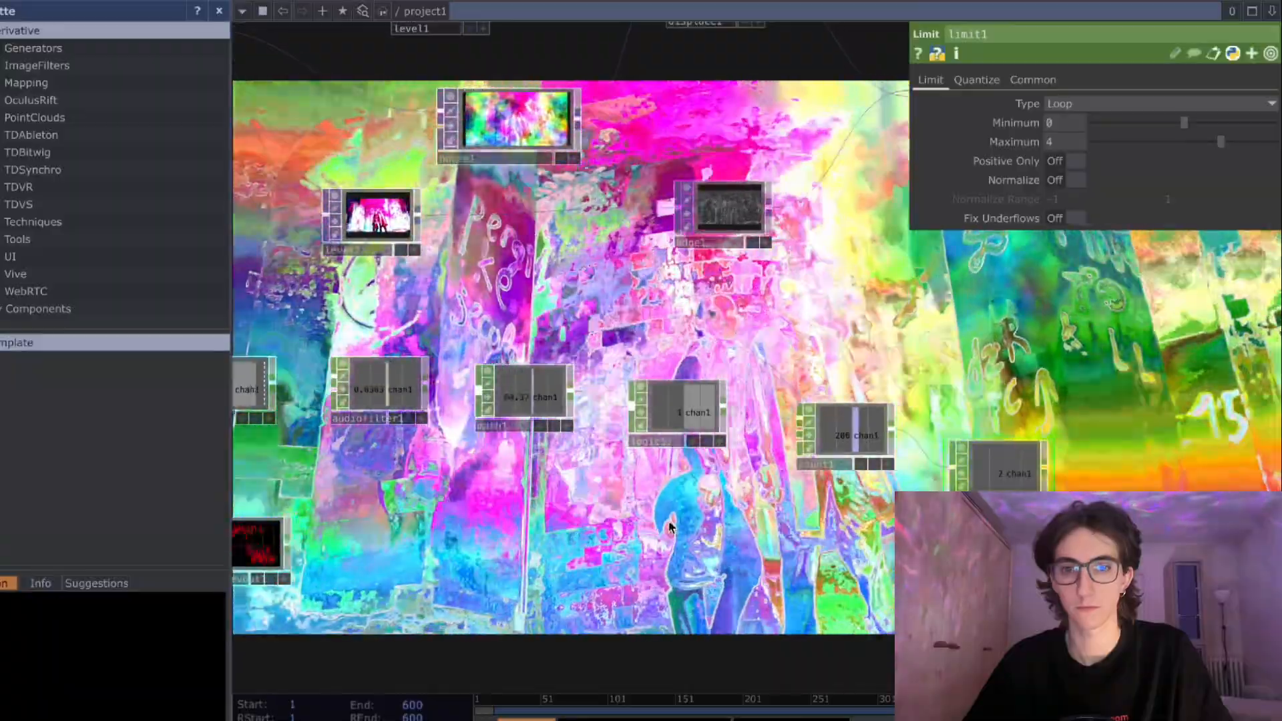
scroll(671, 526, "down", 1)
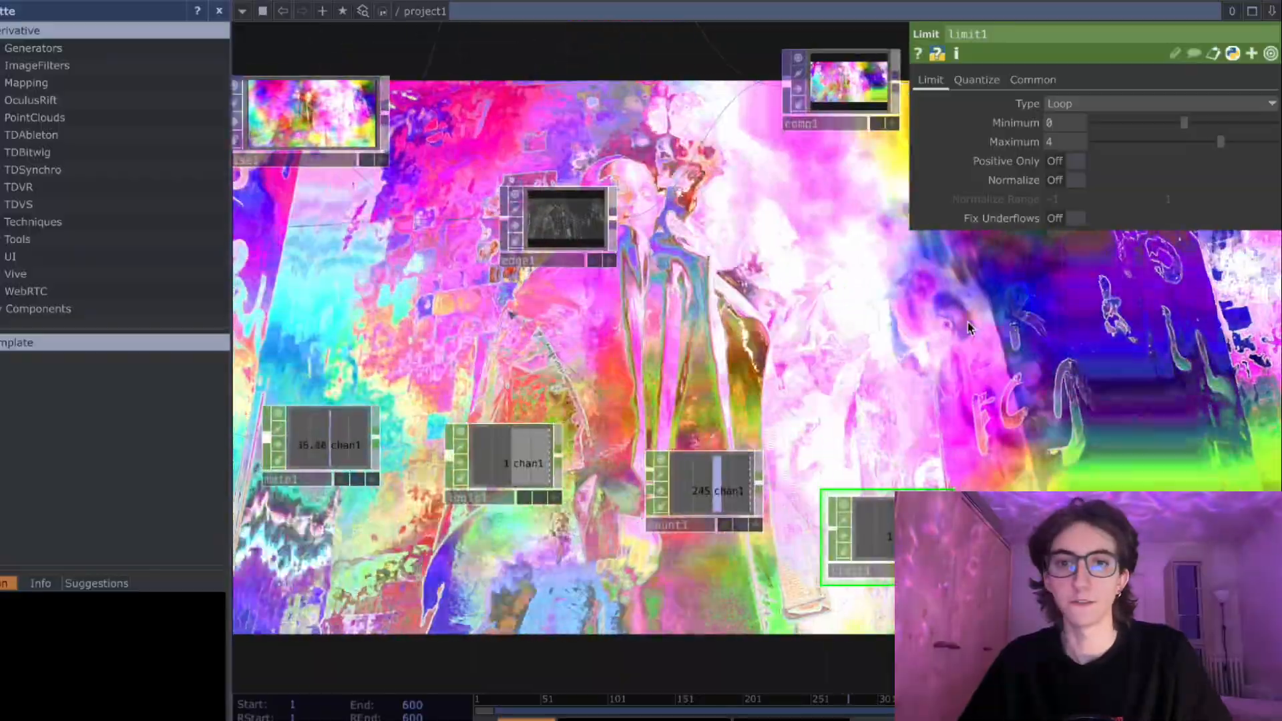
scroll(751, 364, "down", 5)
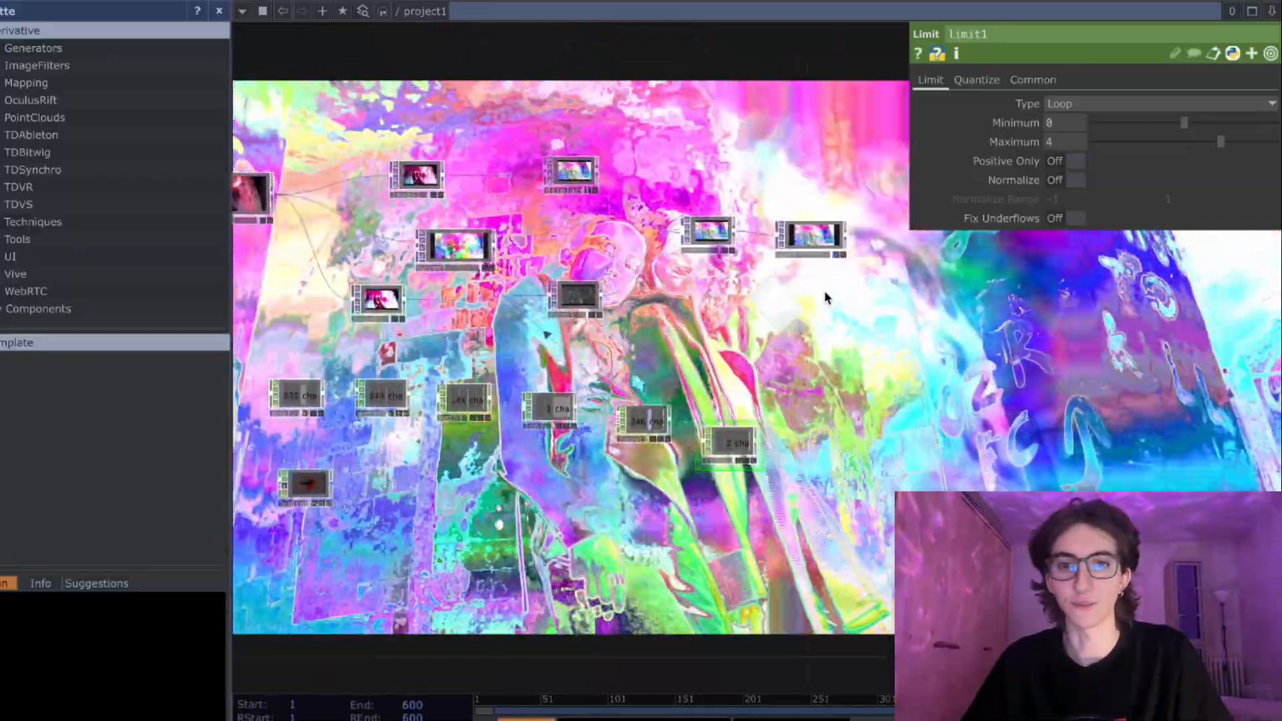
scroll(821, 254, "up", 5)
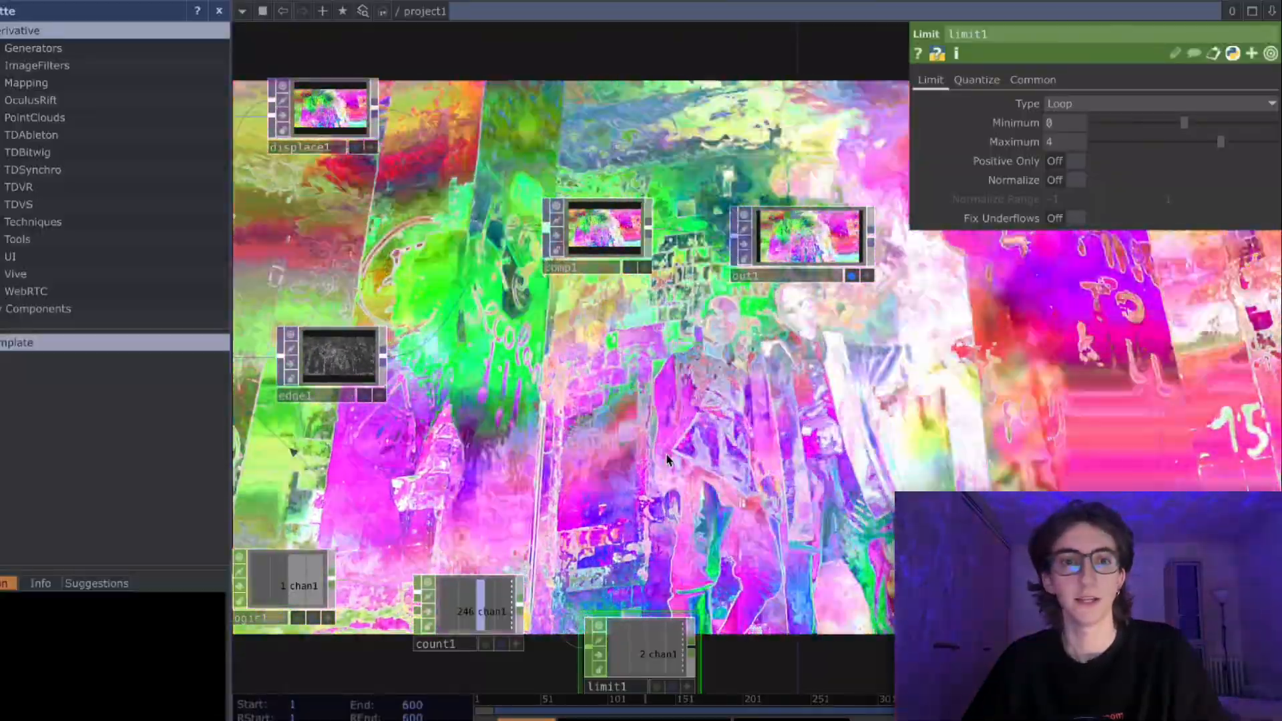
left_click_drag(685, 403, 748, 386)
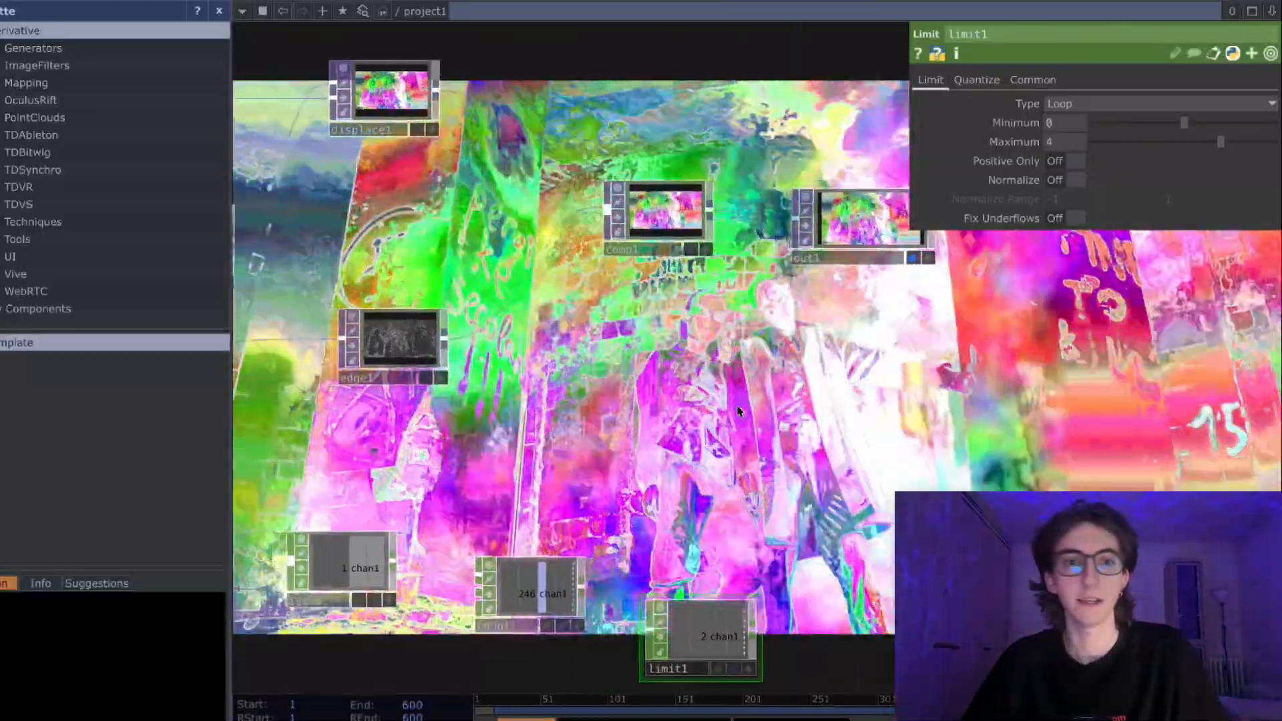
- Raise the Limit and Count nodes so they step upward from the Logic node, closer to the image nodes above
scroll(747, 386, "down", 2)
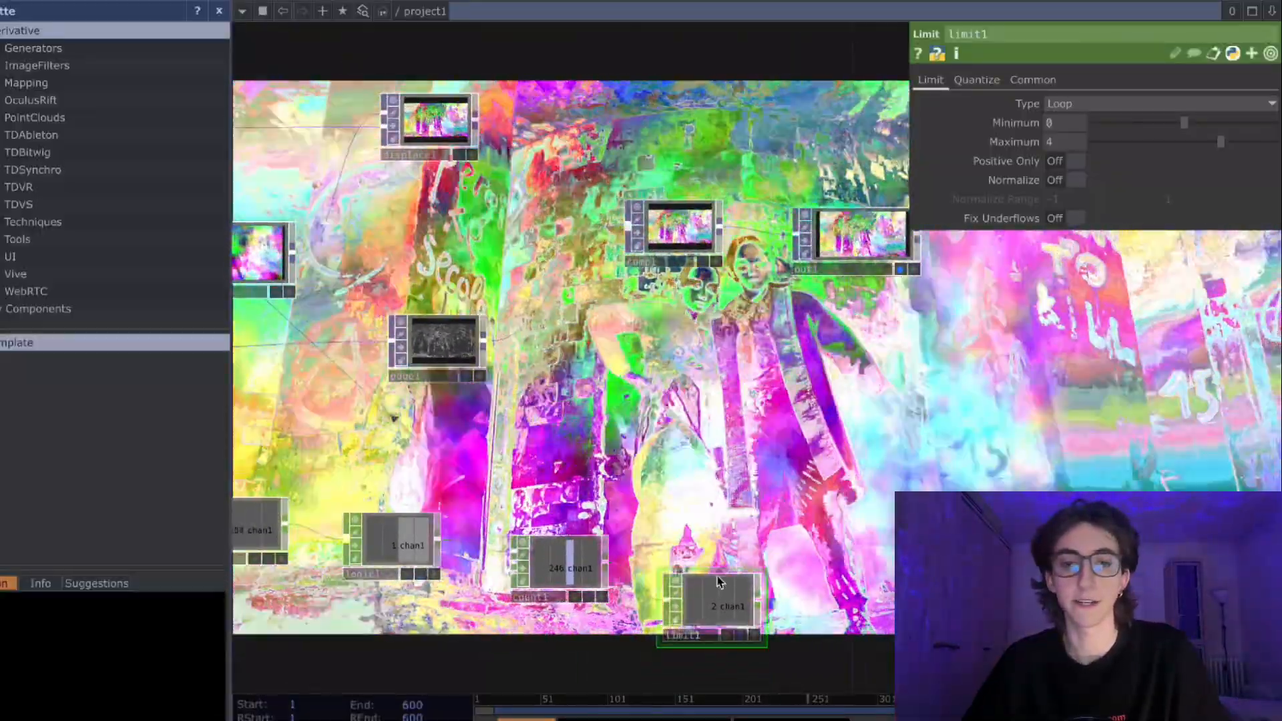
left_click_drag(710, 616, 718, 467)
left_click_drag(573, 549, 564, 474)
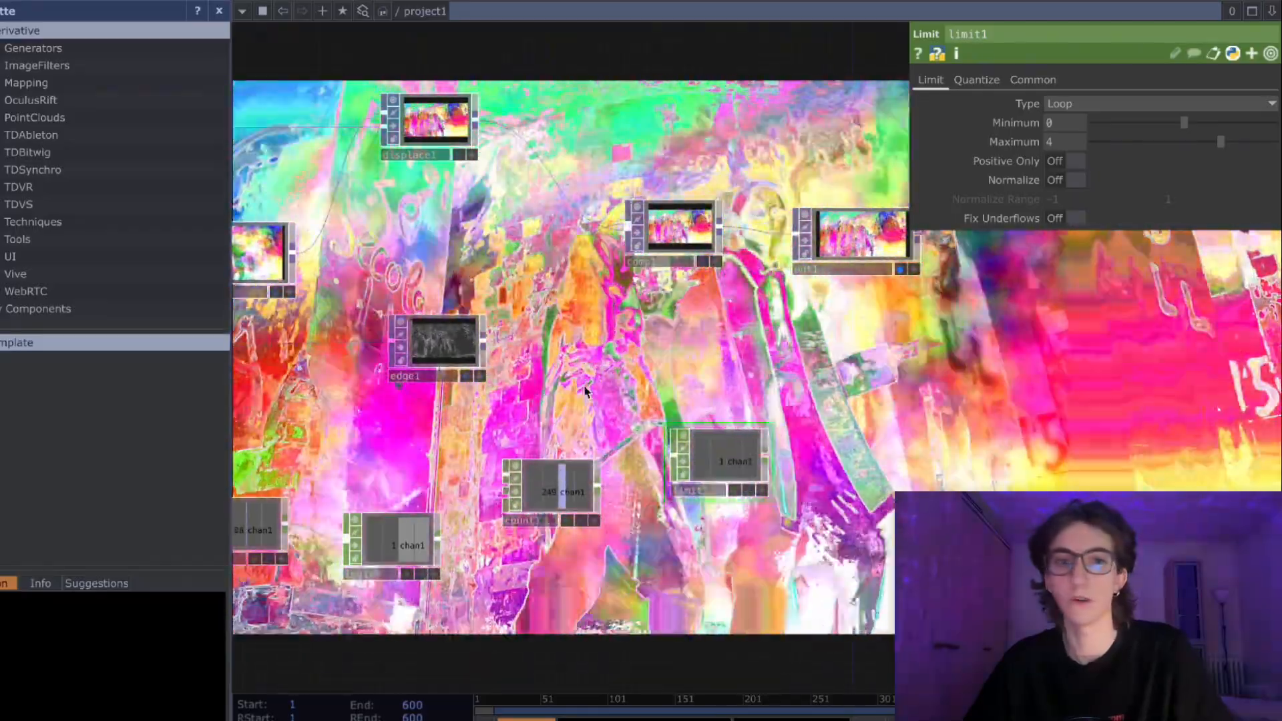
left_click_drag(604, 370, 615, 370)
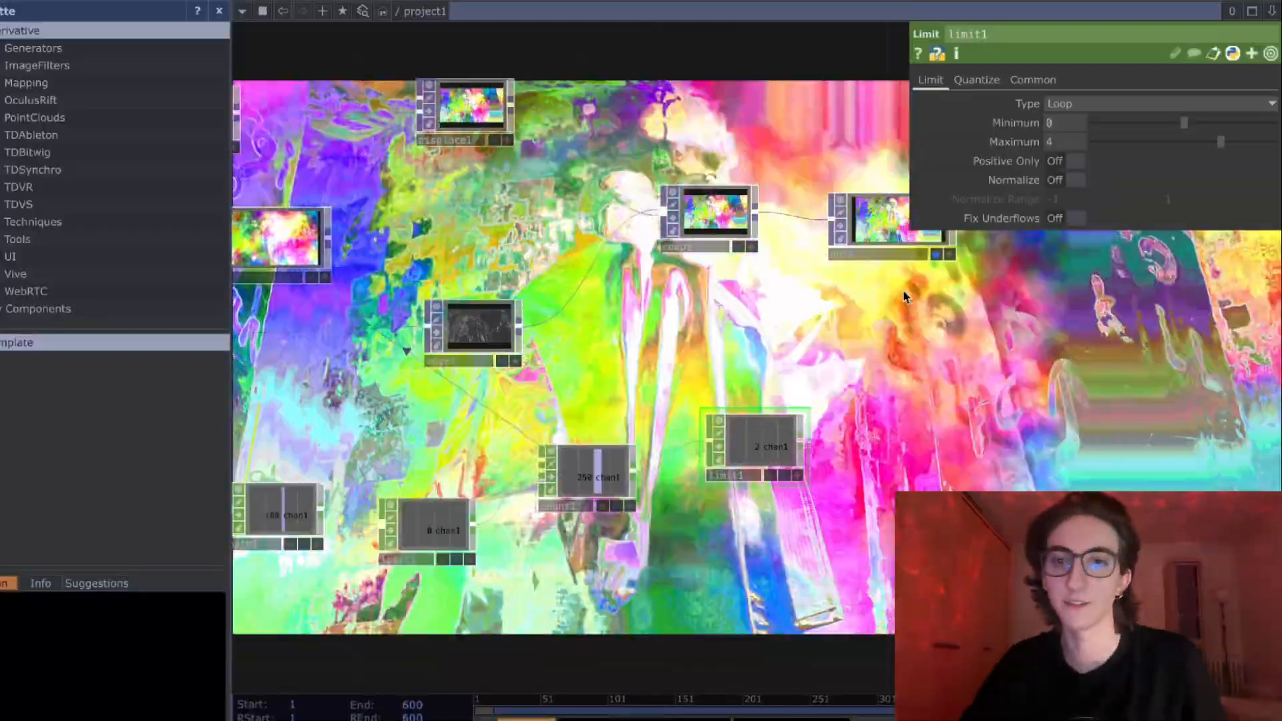
left_click_drag(737, 363, 783, 361)
scroll(786, 366, "down", 1)
scroll(718, 369, "down", 3)
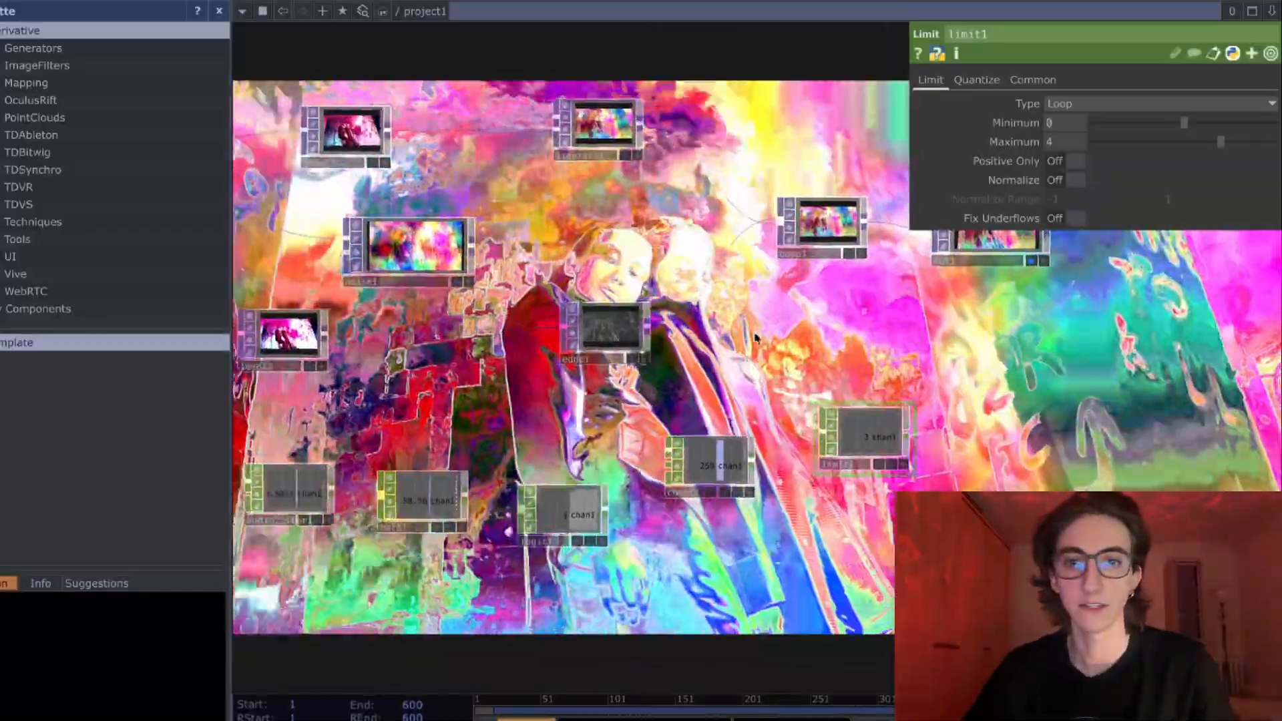
scroll(767, 336, "down", 3)
left_click_drag(859, 327, 794, 339)
scroll(807, 341, "up", 4)
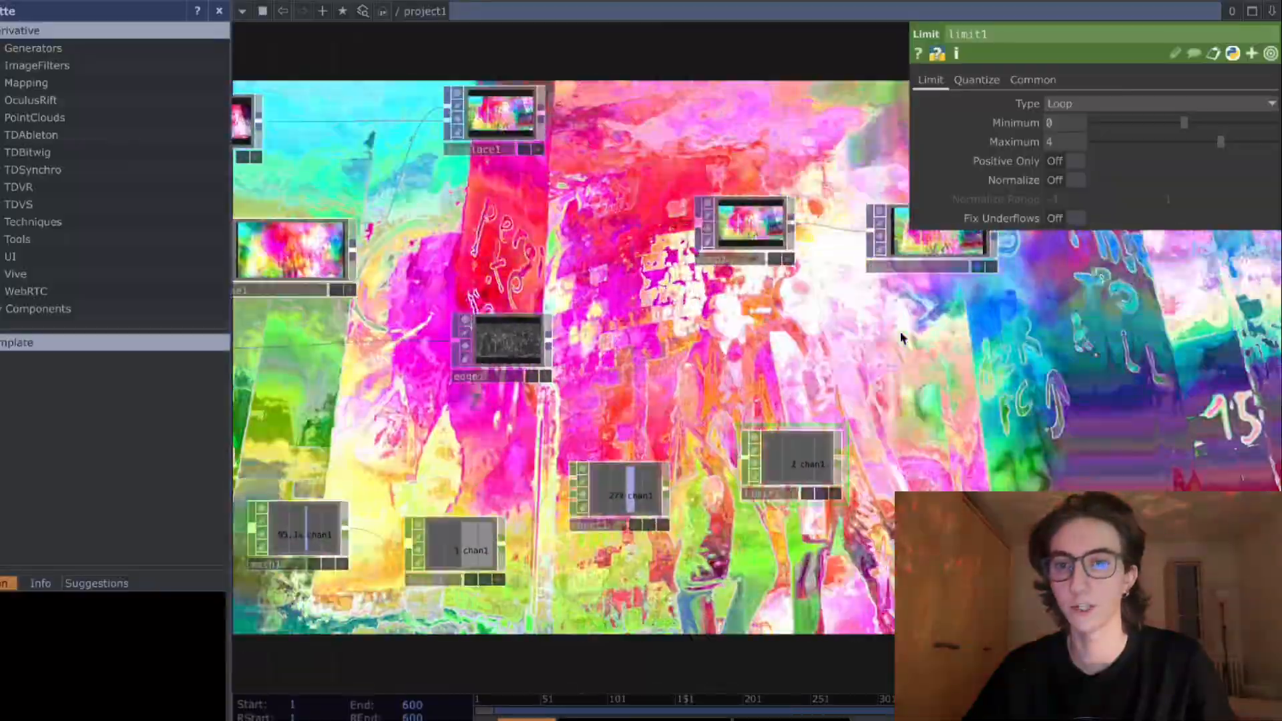
- Move the Limit node up to sit just below the Composite node, and select the Out node
left_click_drag(927, 298, 858, 361)
scroll(835, 327, "up", 5)
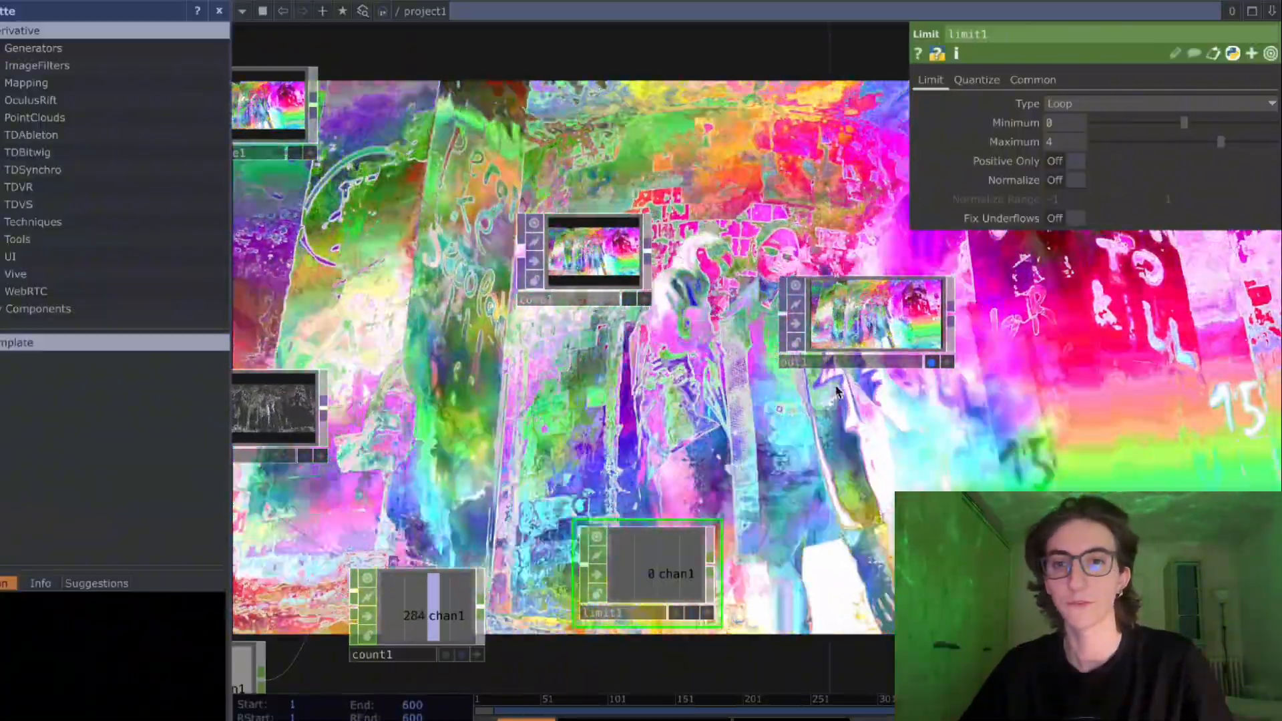
scroll(821, 395, "up", 3)
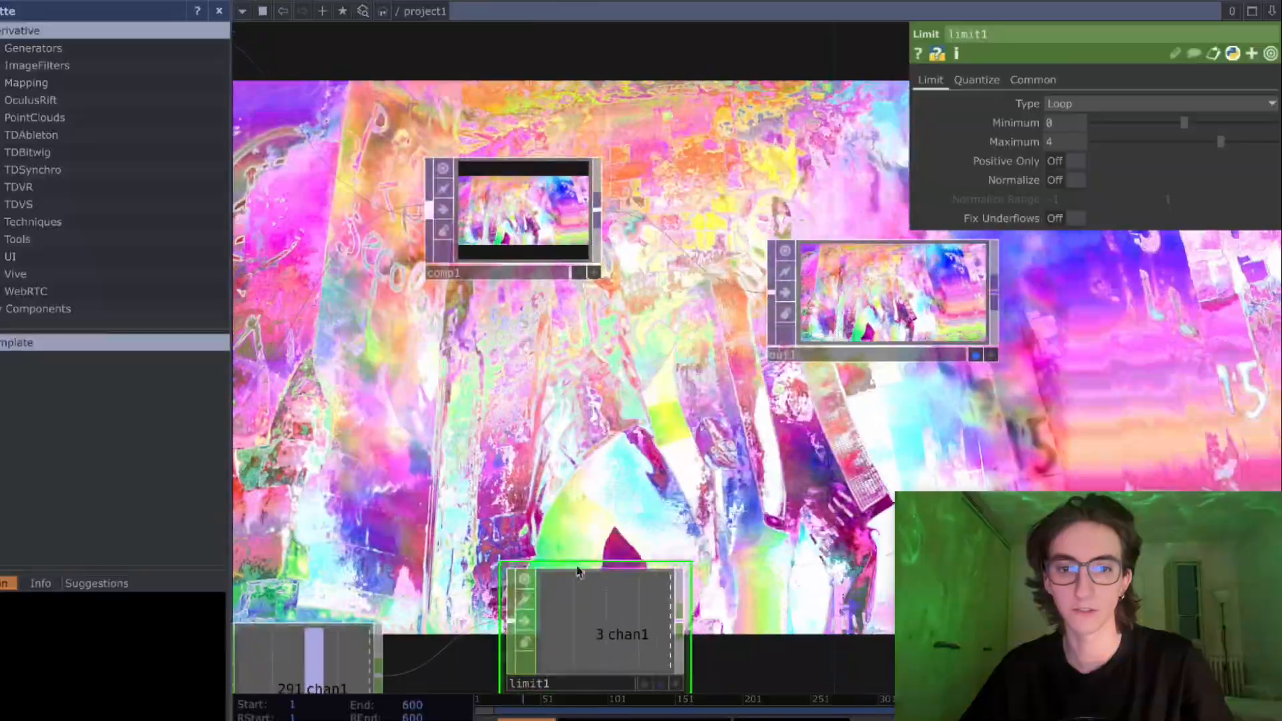
left_click_drag(645, 582, 604, 460)
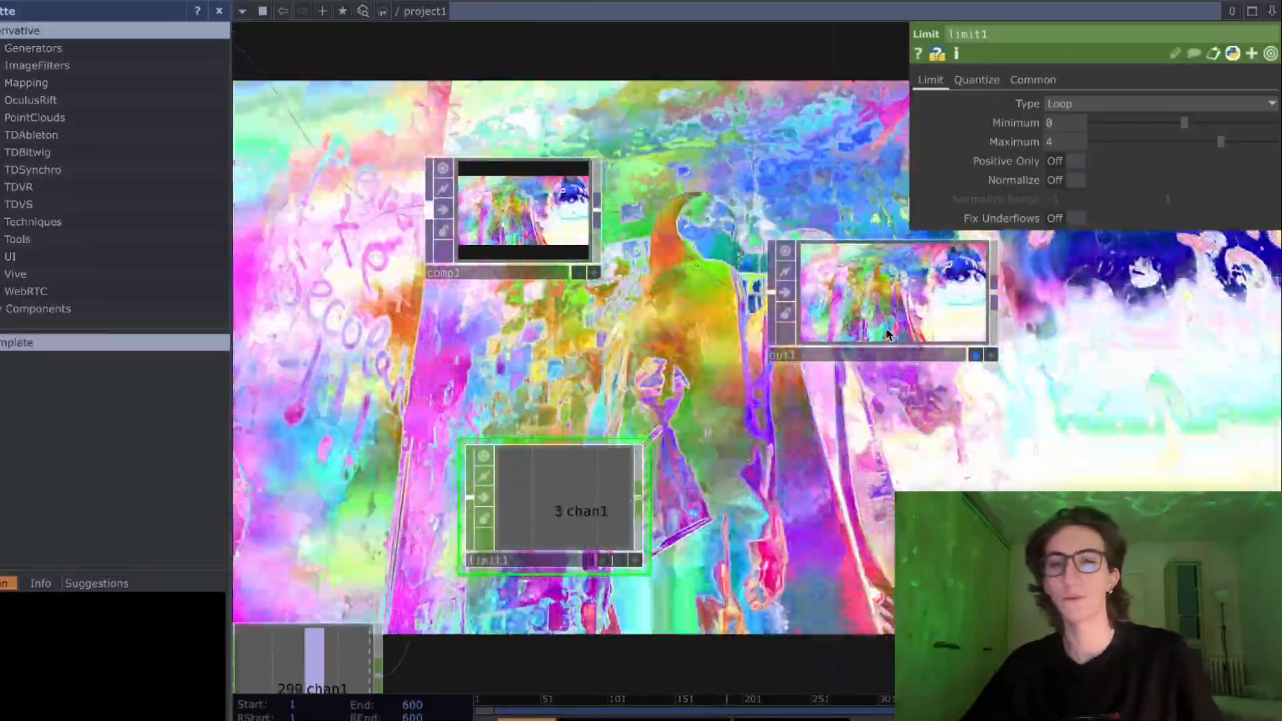
left_click(871, 356)
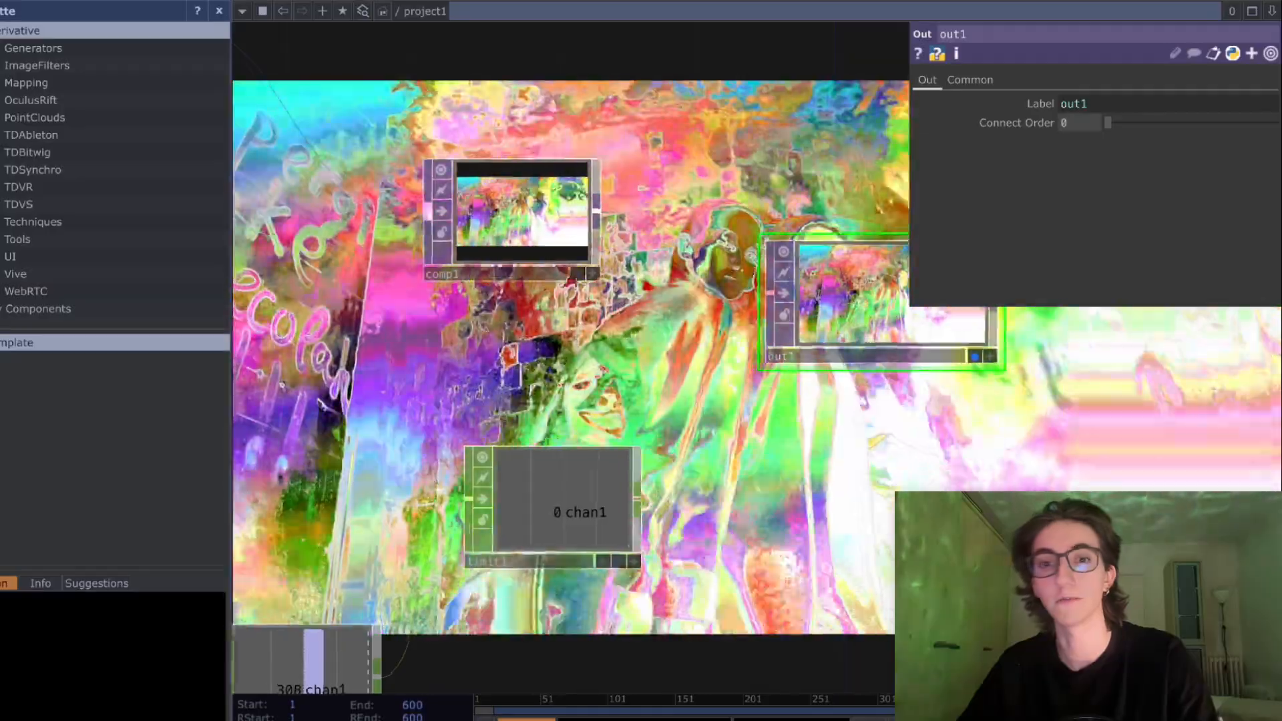
left_click_drag(876, 378, 807, 406)
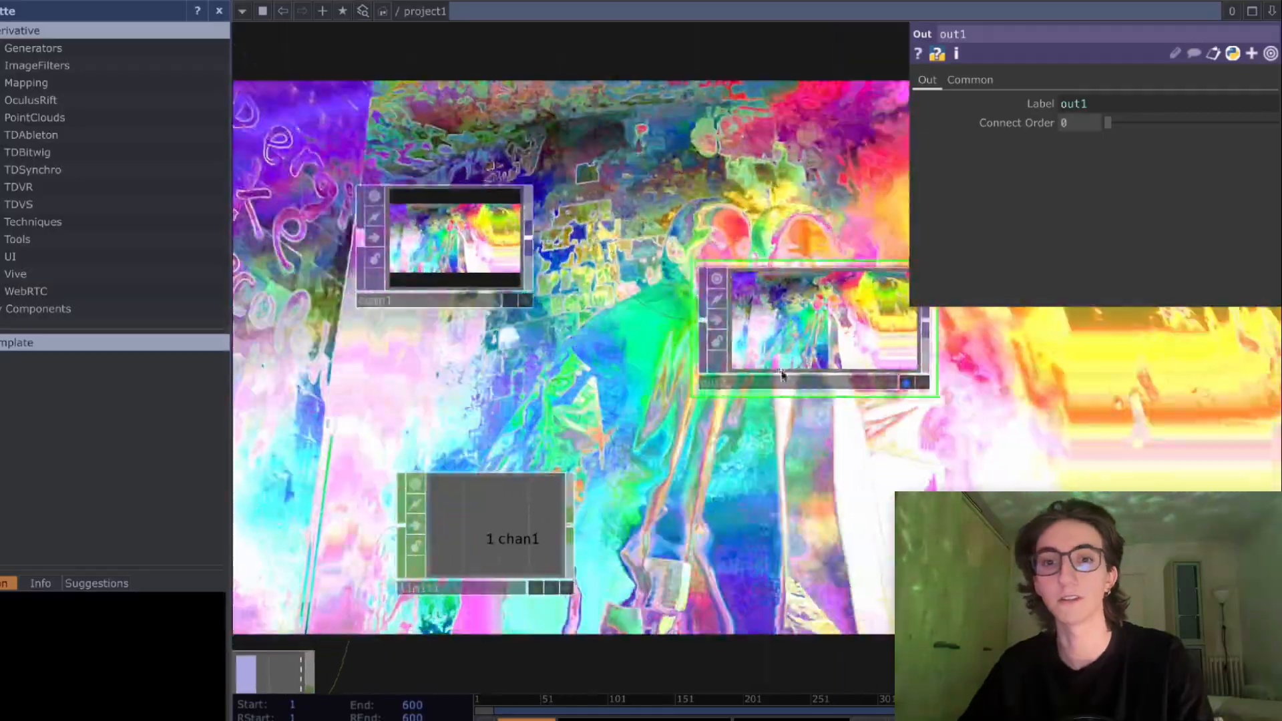
scroll(727, 442, "down", 3)
scroll(728, 442, "down", 3)
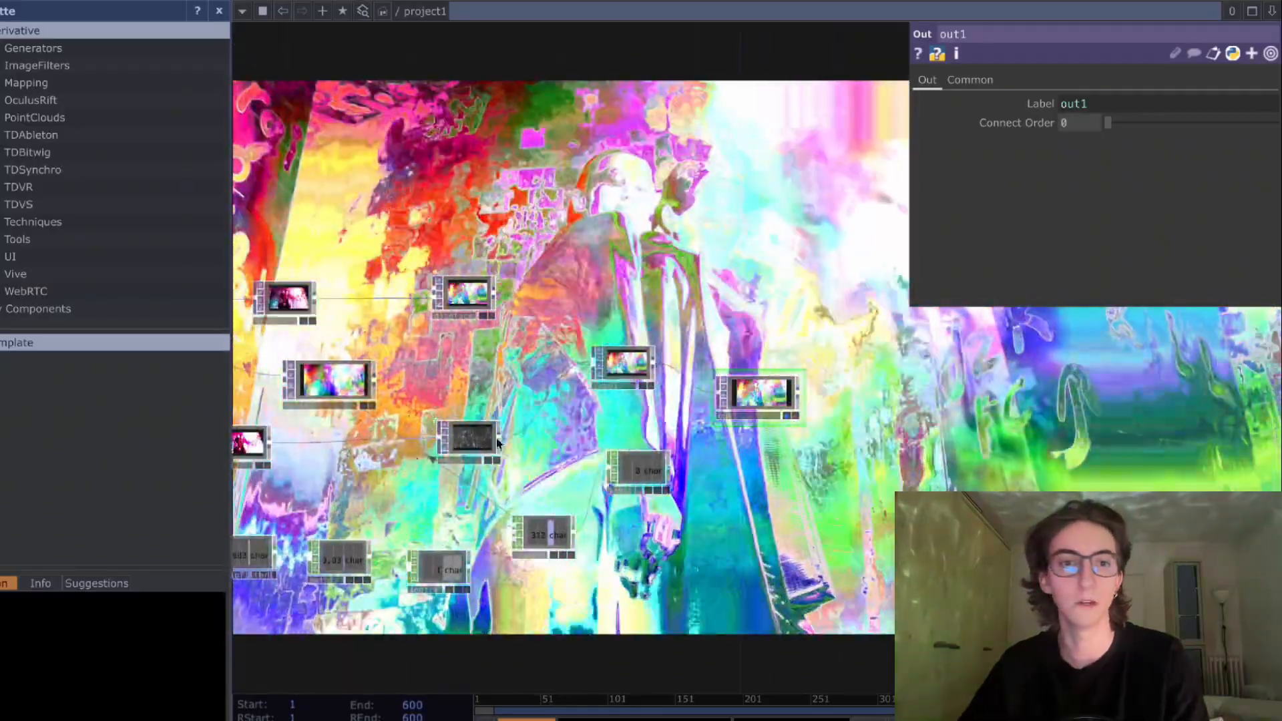
scroll(774, 401, "up", 10)
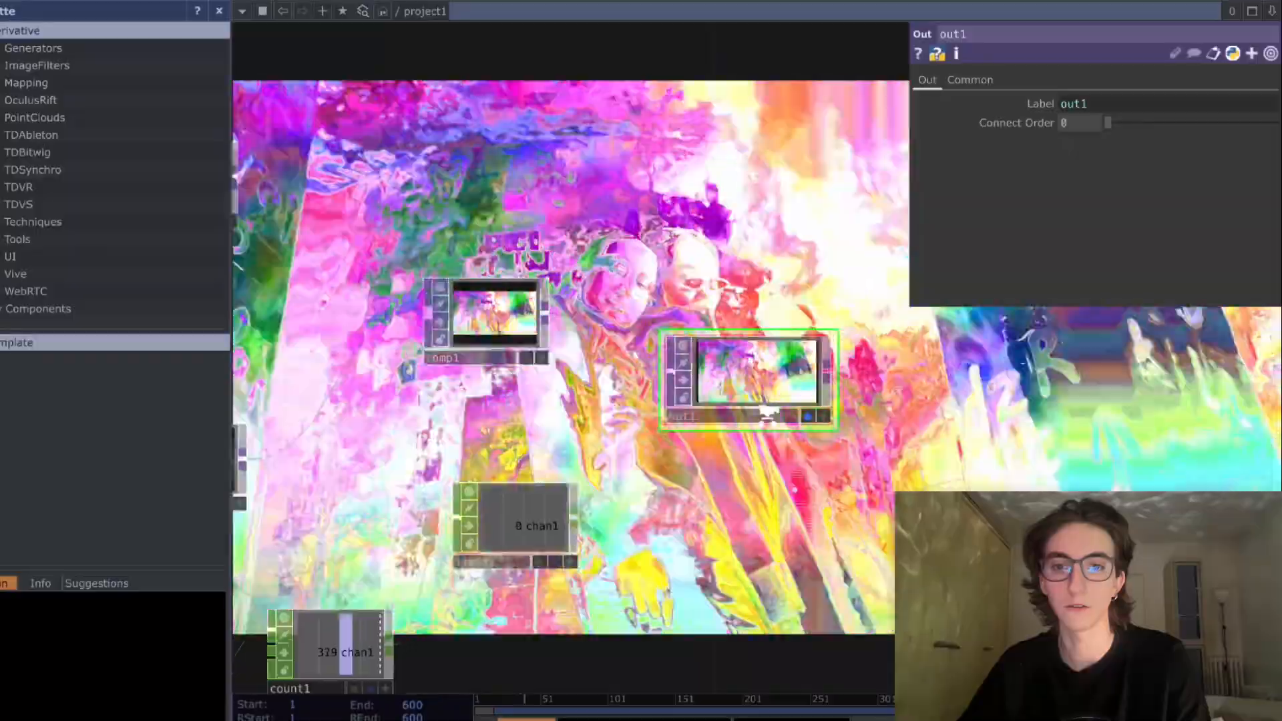